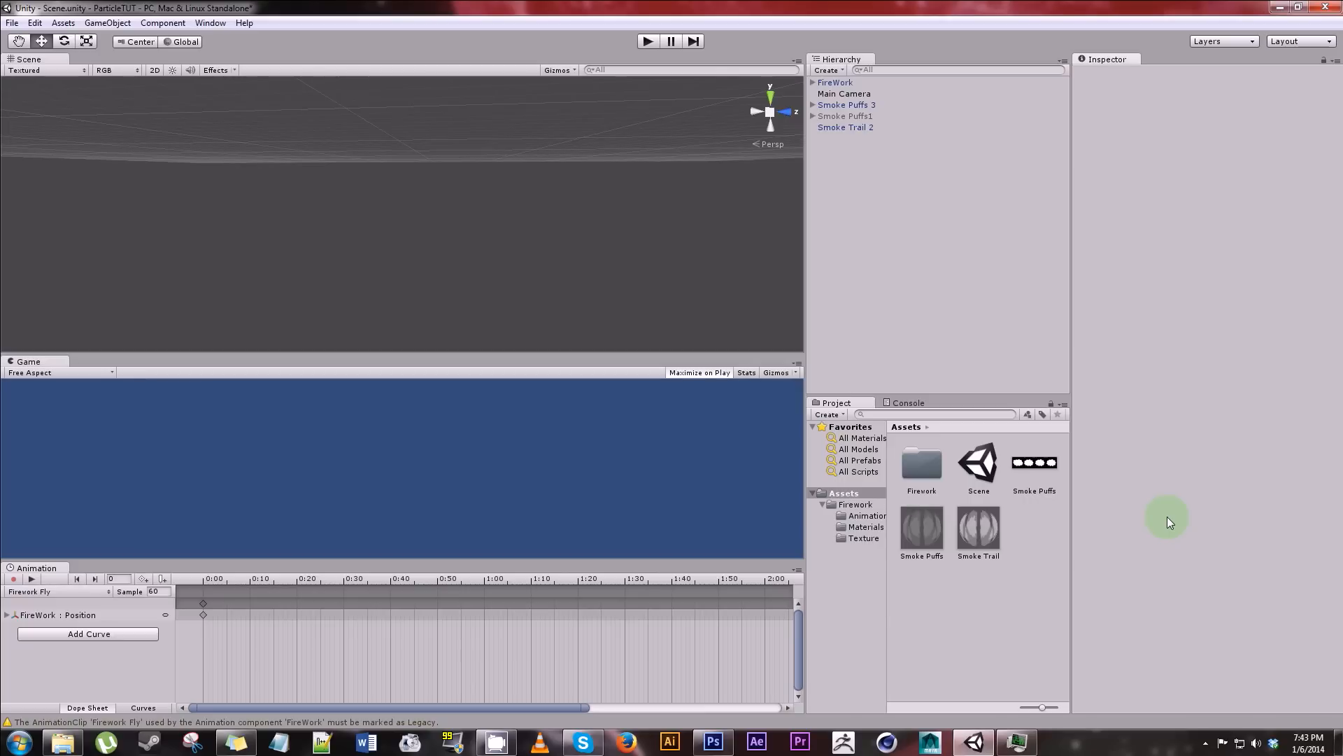
- Switch to Photoshop, create a new 1024 × 1024 px document with a transparent background, and add a second empty layer
{"action": "left_click", "coordinate": [721, 746]}
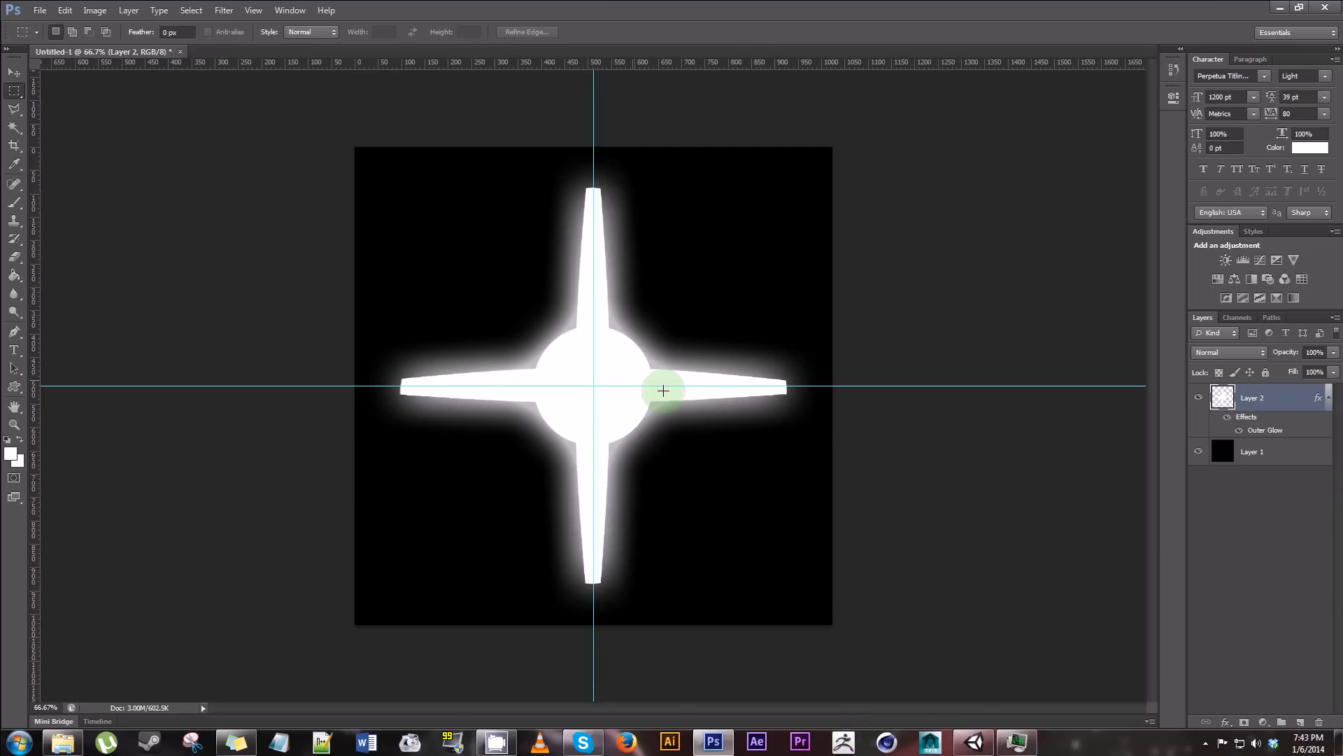
{"action": "left_click", "coordinate": [39, 10]}
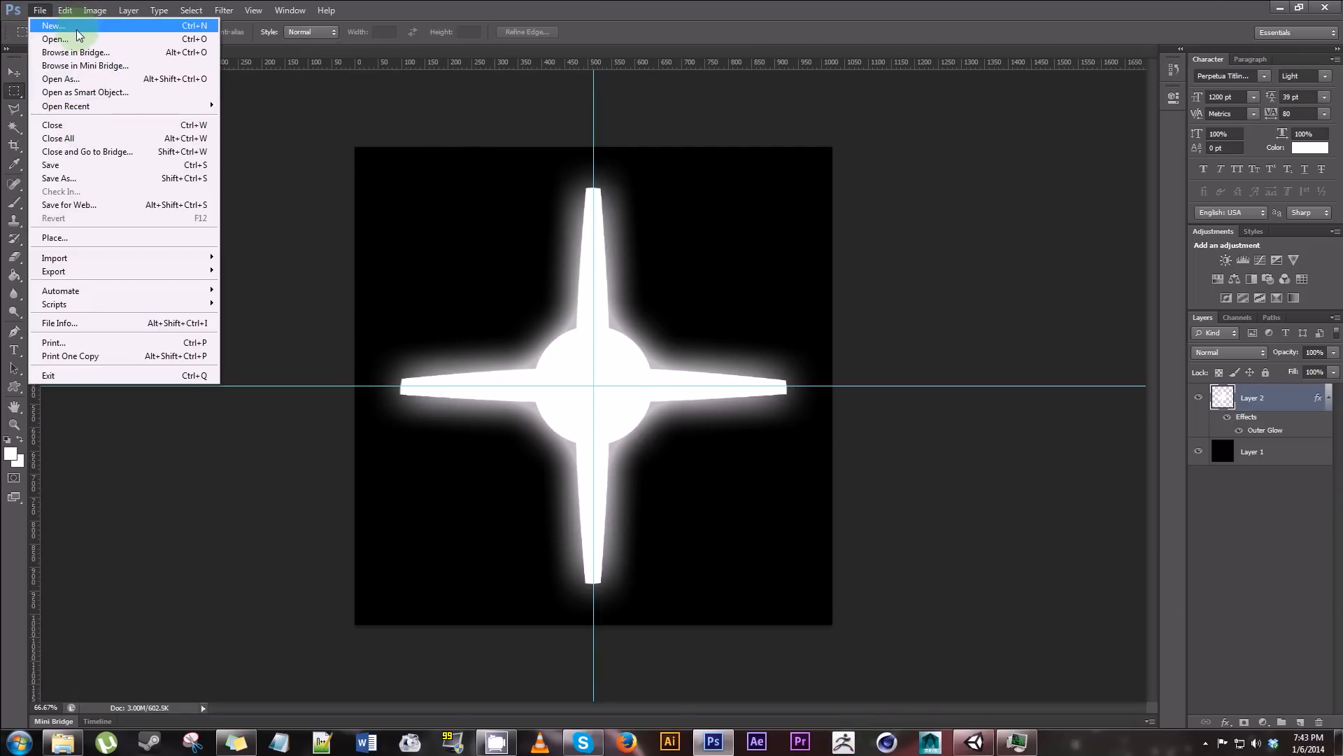
{"action": "left_click", "coordinate": [77, 28]}
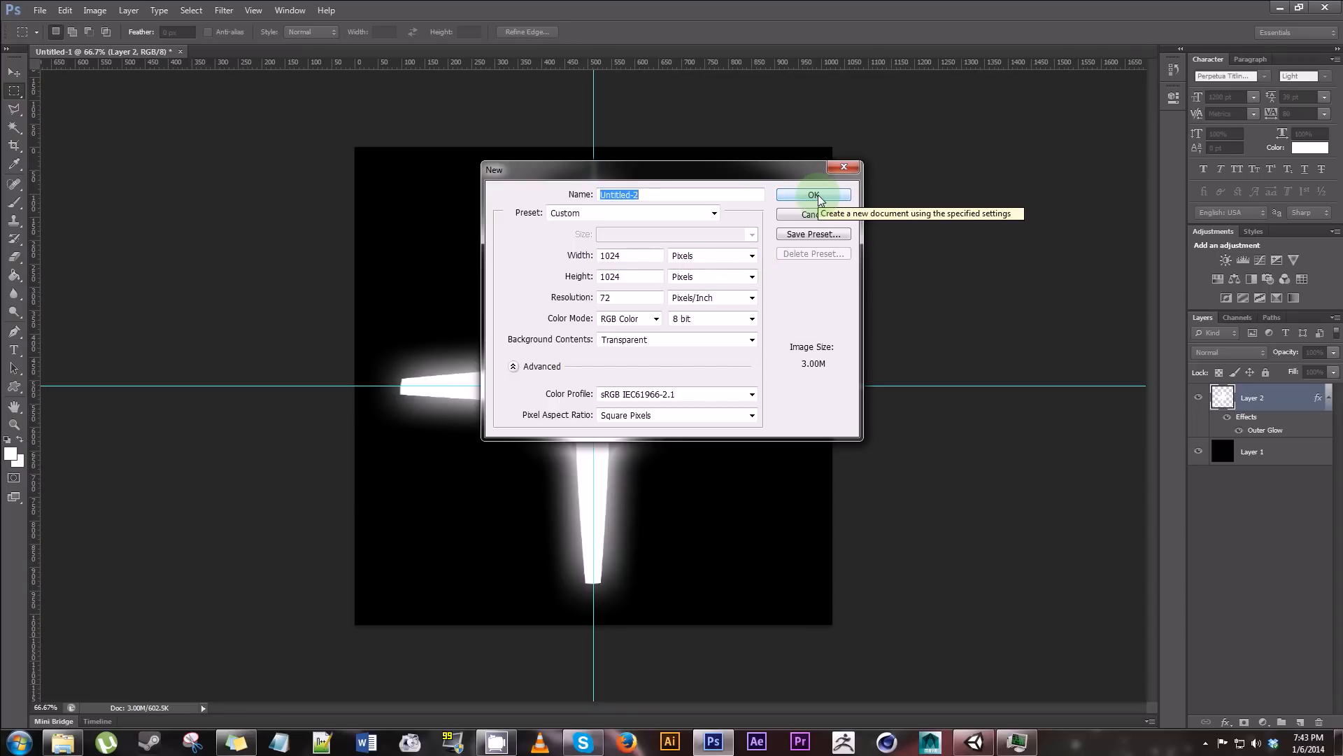
{"action": "left_click", "coordinate": [819, 197]}
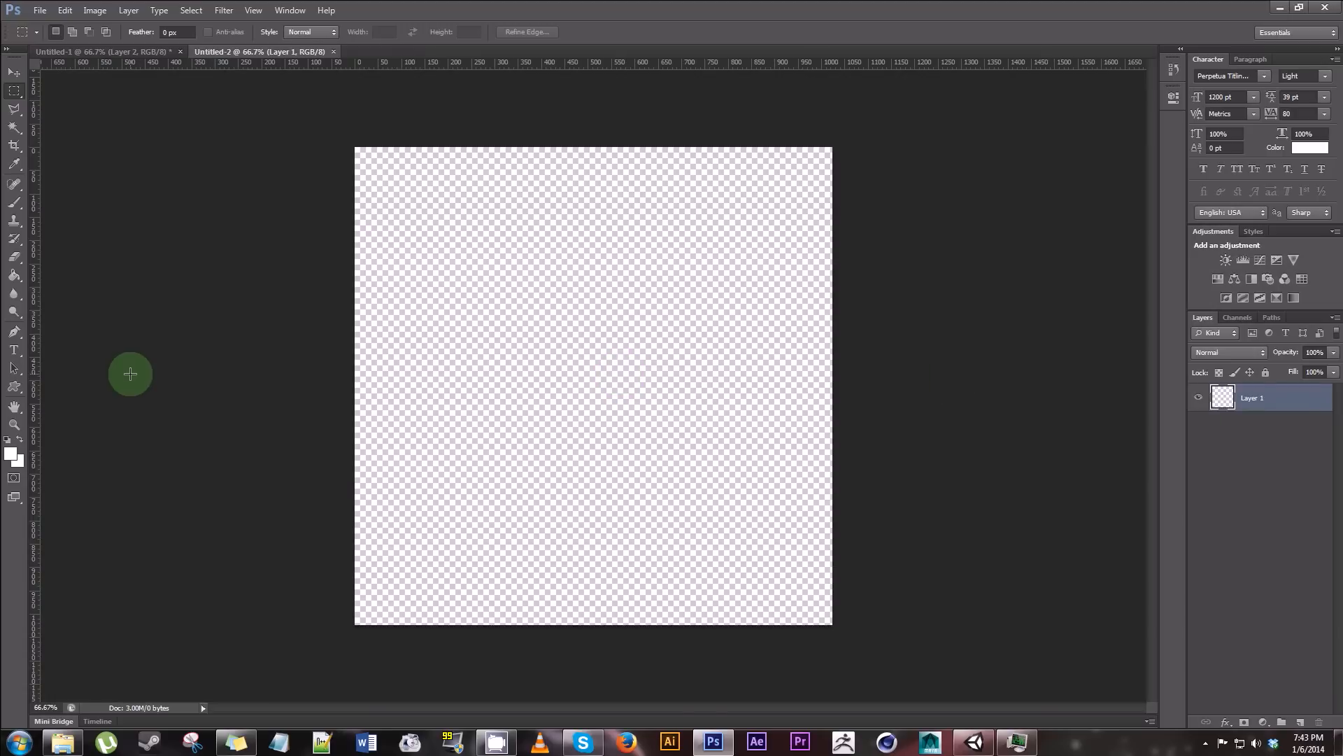
{"action": "key", "text": "ctrl+shift+n"}
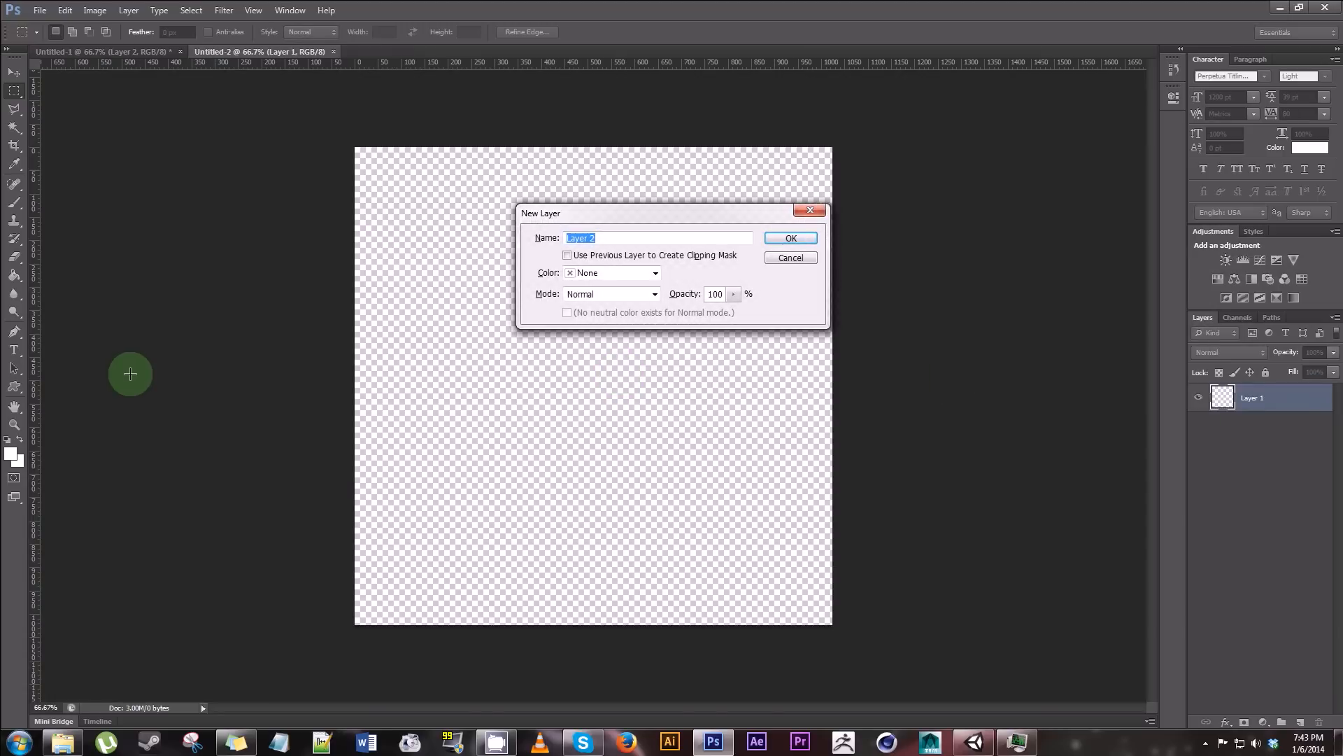
{"action": "key", "text": "Return"}
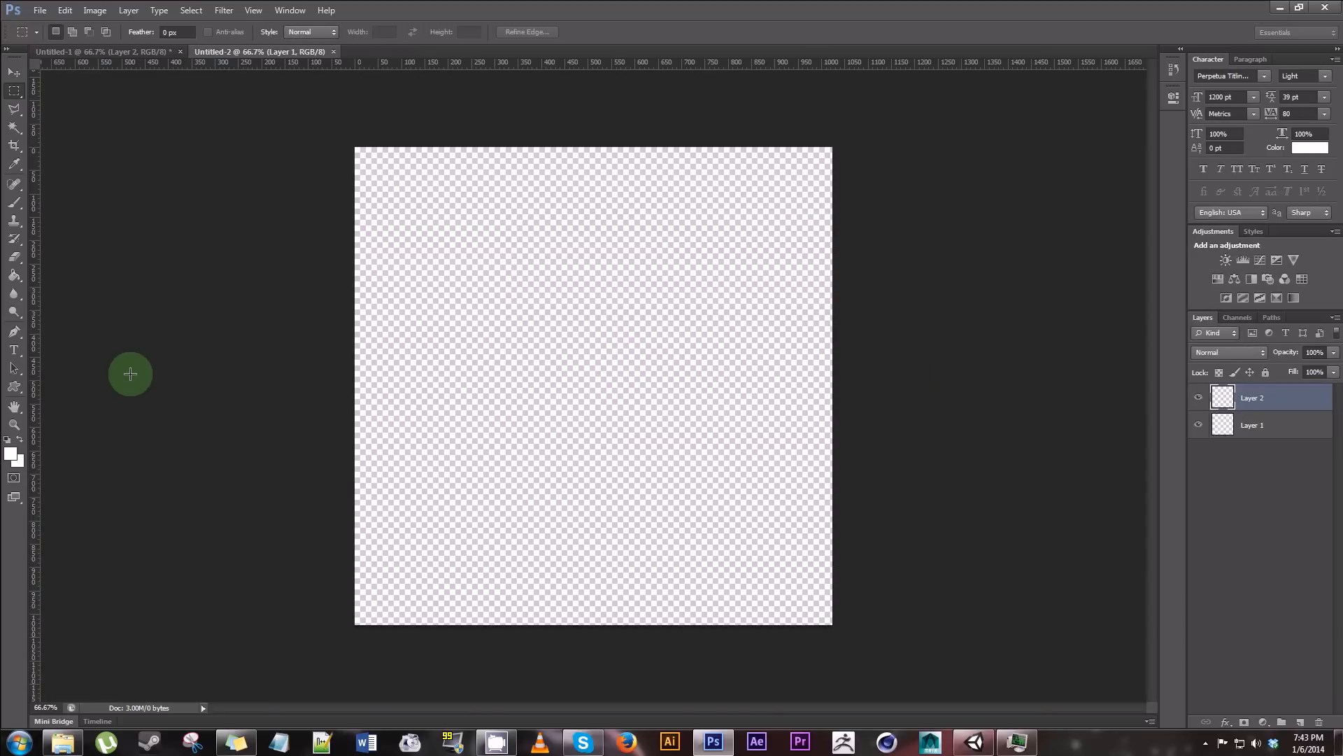
- Fill Layer 1 with solid black (000000) using the Paint Bucket
{"action": "left_click", "coordinate": [1286, 427]}
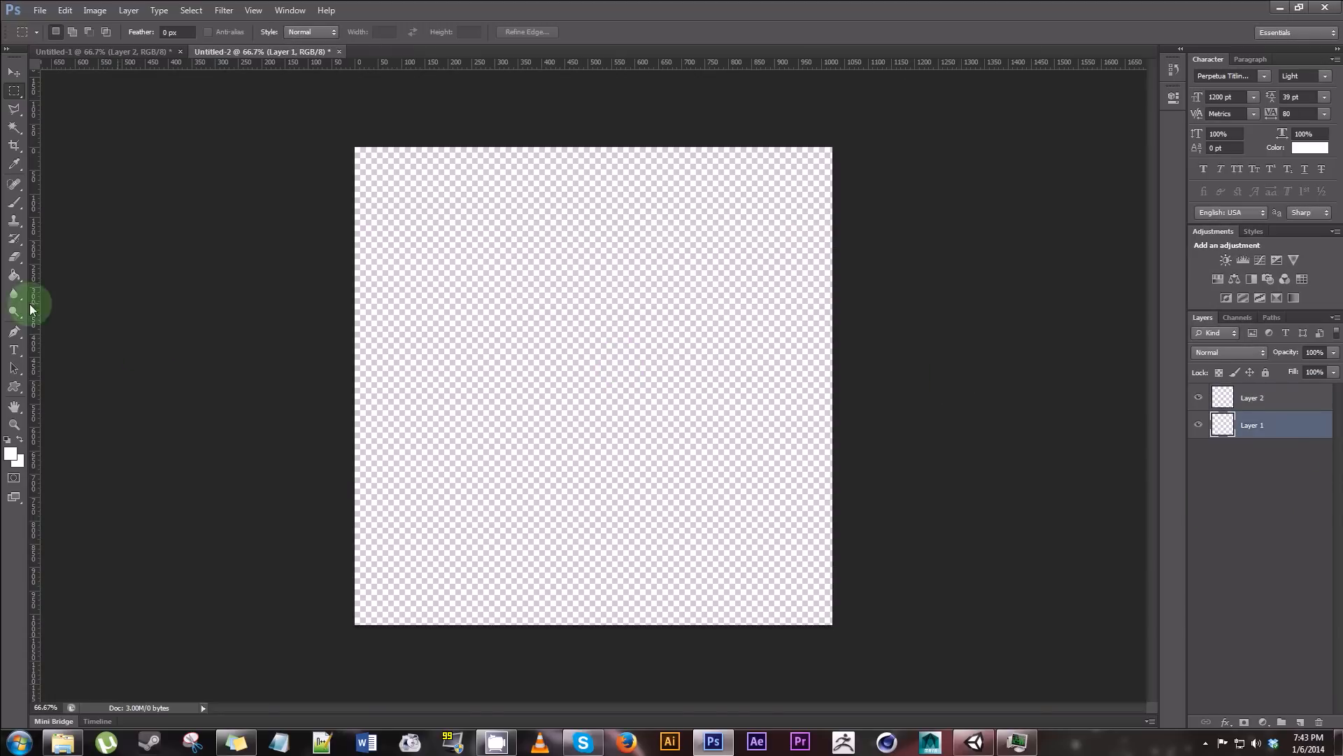
{"action": "left_click", "coordinate": [14, 275]}
{"action": "left_click", "coordinate": [555, 440]}
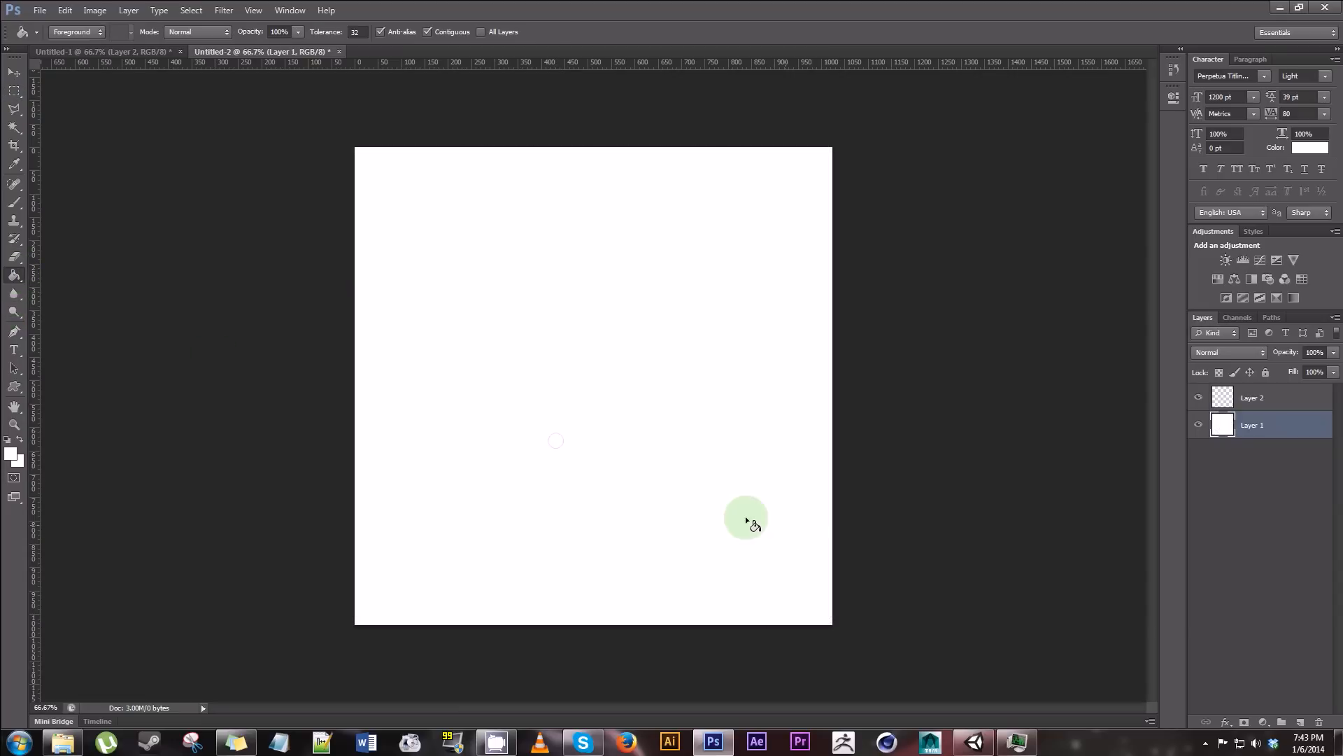
{"action": "left_click", "coordinate": [12, 454]}
{"action": "left_click_drag", "start_coordinate": [731, 299], "coordinate": [516, 492]}
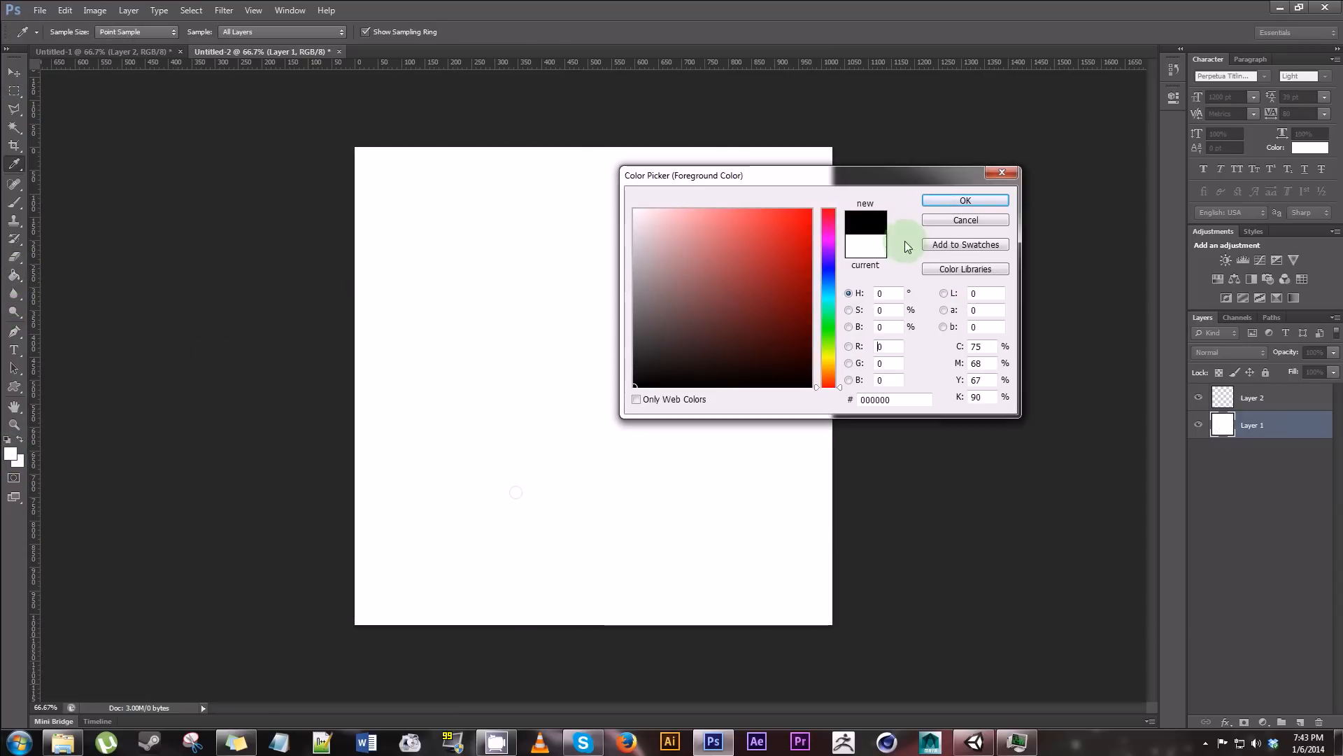
{"action": "left_click", "coordinate": [958, 203]}
{"action": "left_click", "coordinate": [443, 424]}
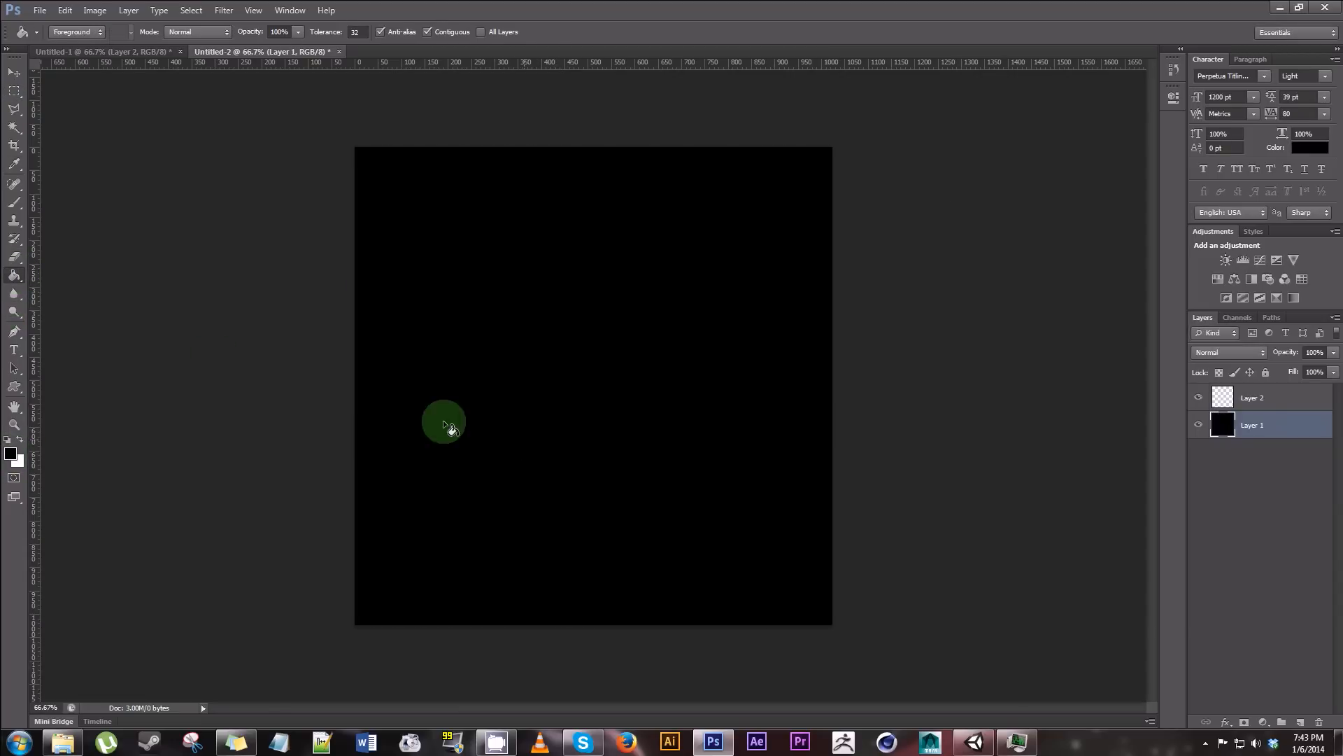
- Add a large "+" as text over the black background and set its color to white
{"action": "left_click", "coordinate": [14, 350]}
{"action": "left_click", "coordinate": [569, 422]}
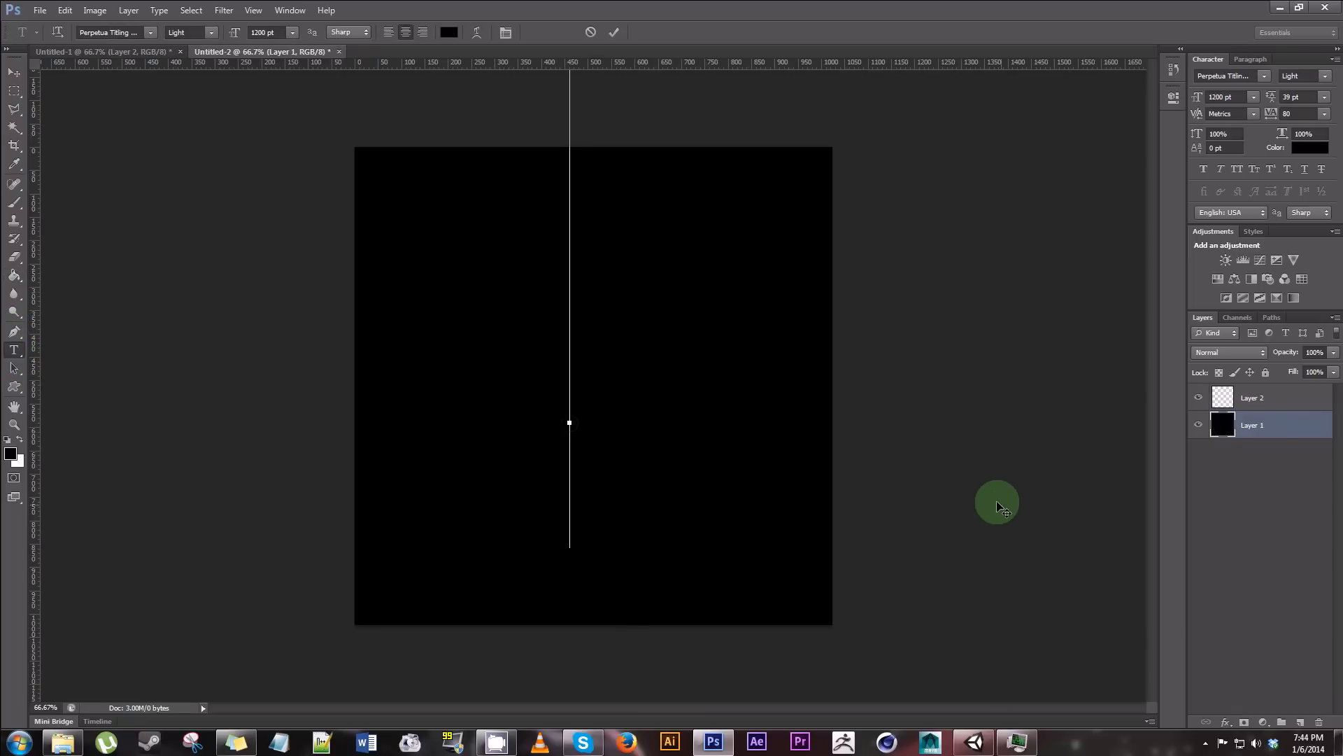
{"action": "type", "text": "R"}
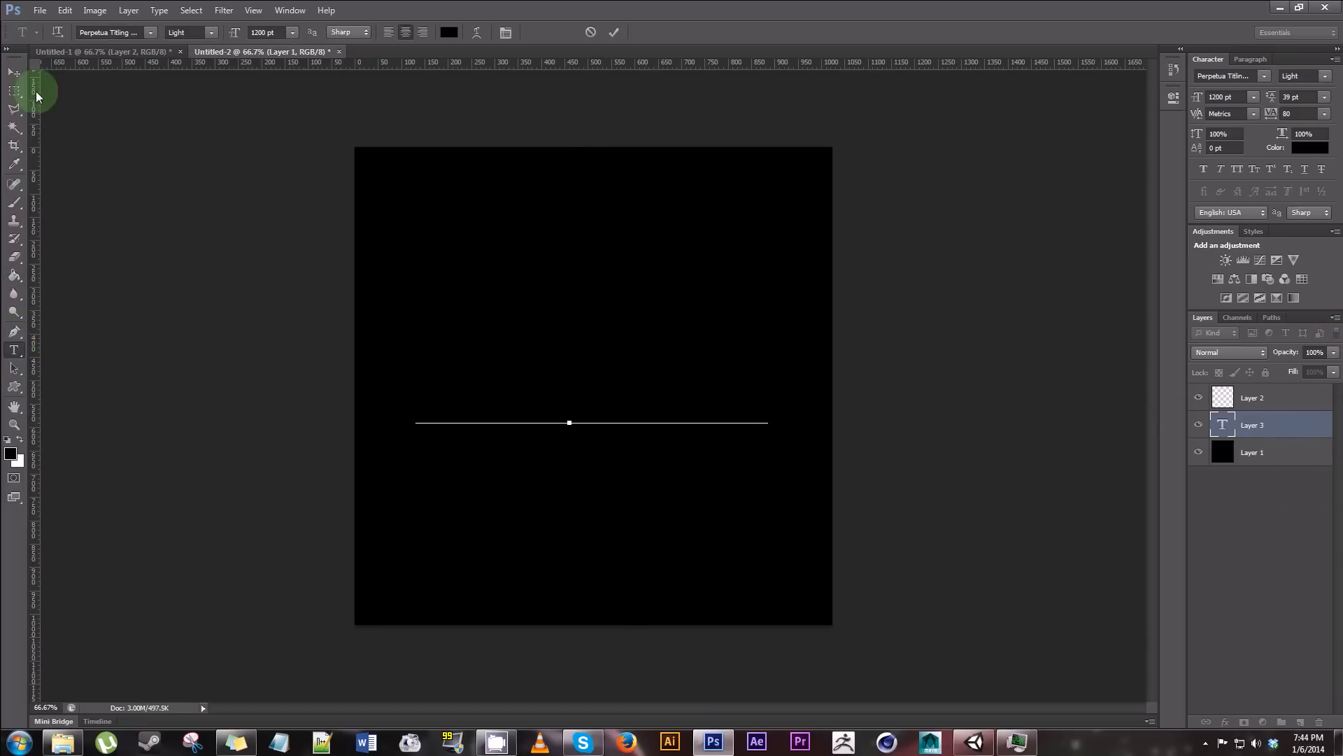
{"action": "left_click", "coordinate": [18, 72]}
{"action": "left_click", "coordinate": [1304, 149]}
{"action": "left_click_drag", "start_coordinate": [726, 268], "coordinate": [576, 162]}
{"action": "key", "text": "Return"}
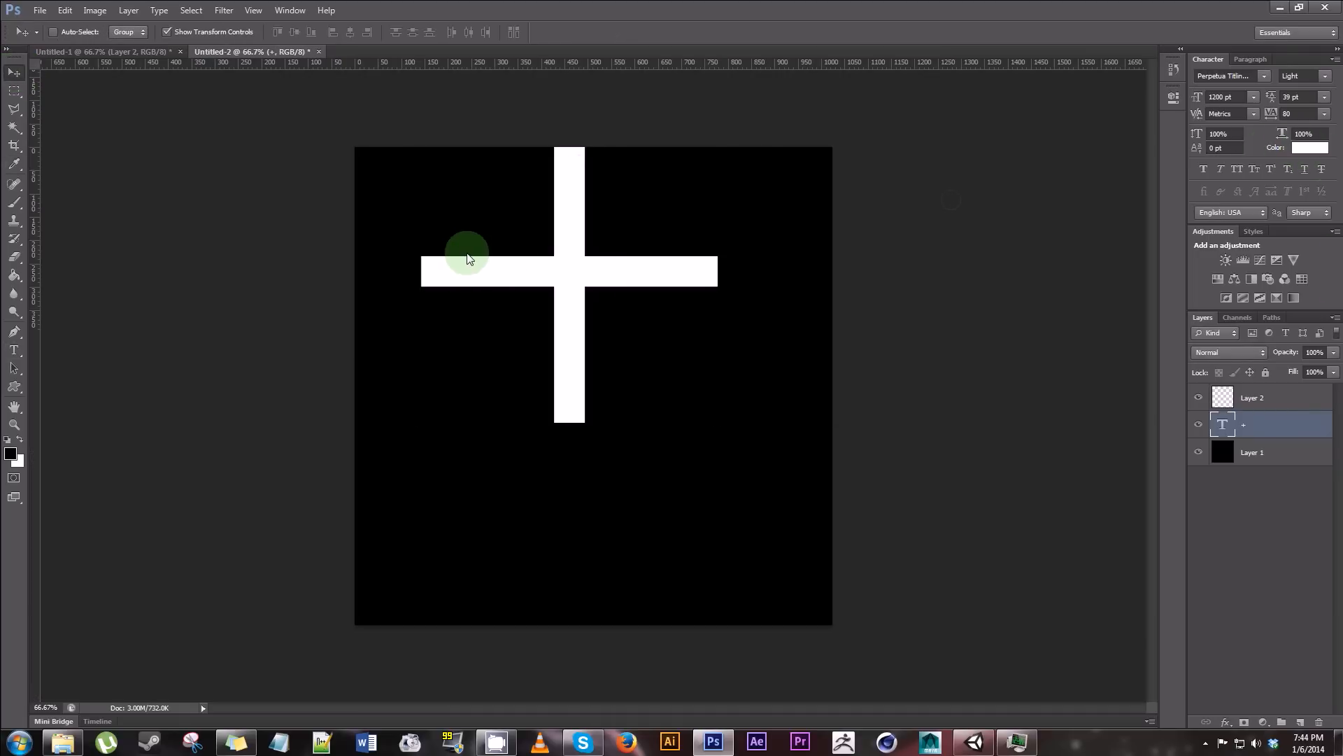
- Place a vertical and a horizontal guide through the center of the canvas, using Layer 1's center as reference
{"action": "left_click", "coordinate": [1274, 462]}
{"action": "left_click_drag", "start_coordinate": [31, 380], "coordinate": [594, 448]}
{"action": "left_click_drag", "start_coordinate": [693, 140], "coordinate": [737, 386]}
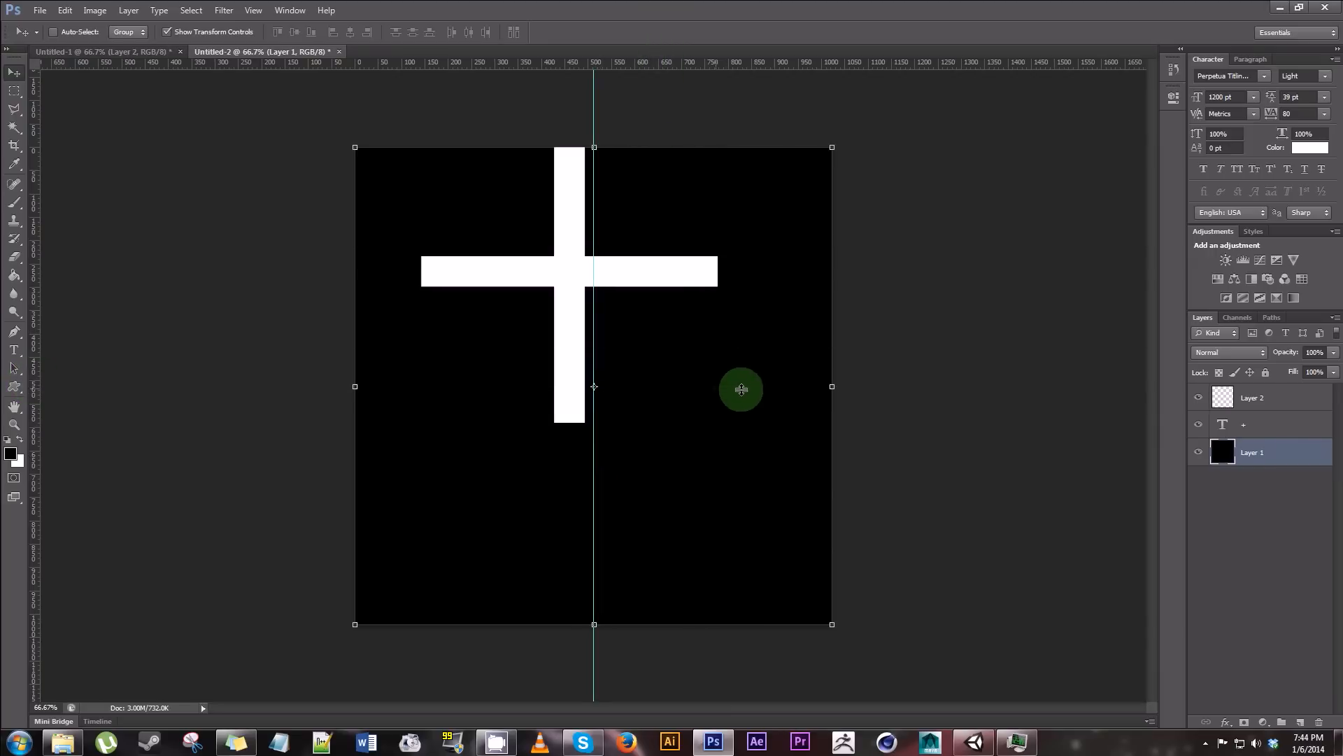
- Move the white plus sign so that it is centered on the intersection of the guides
{"action": "left_click", "coordinate": [1295, 436]}
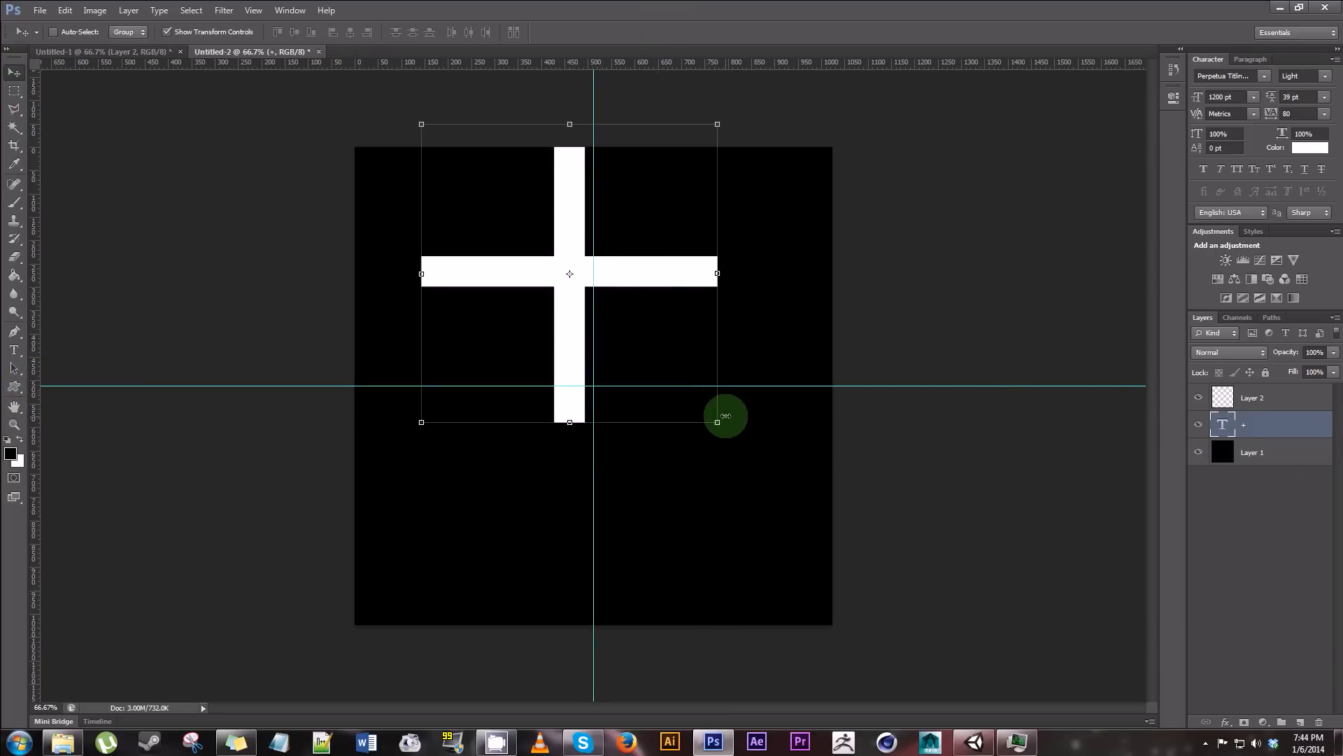
{"action": "left_click_drag", "start_coordinate": [725, 418], "coordinate": [795, 486]}
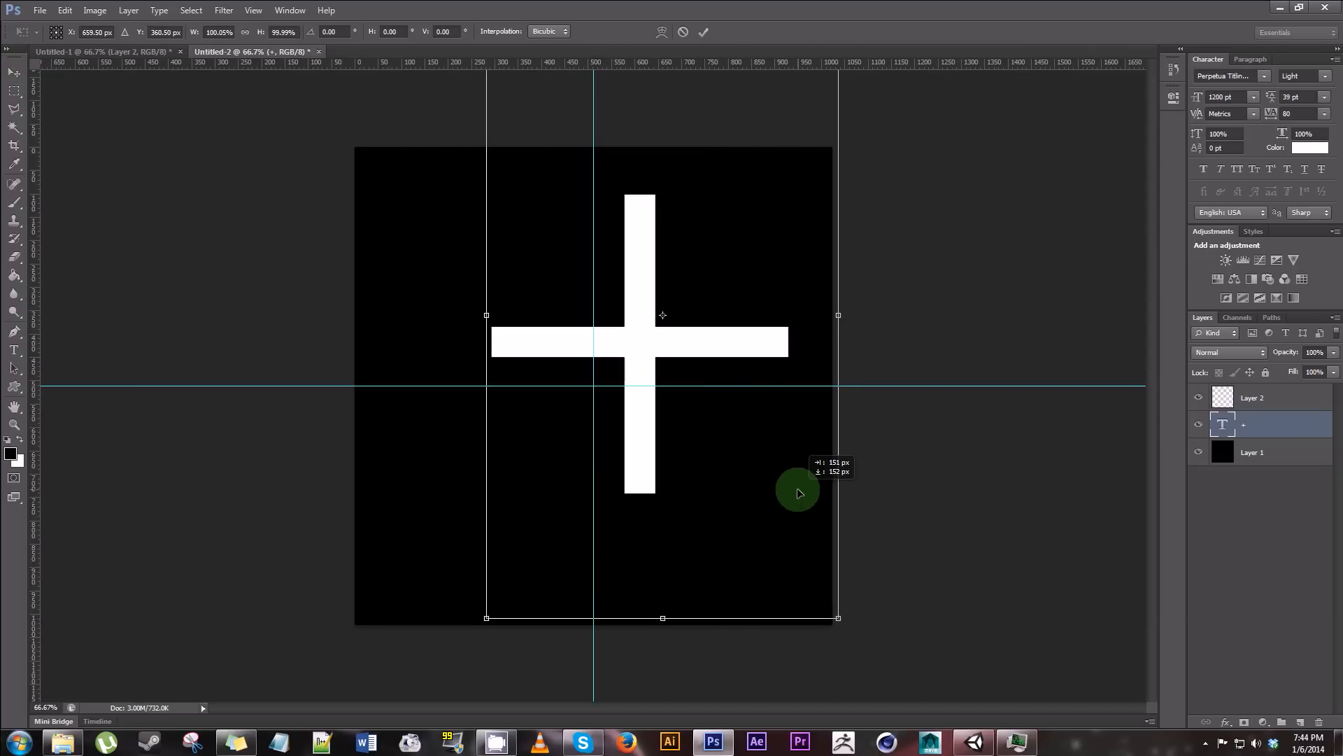
{"action": "left_click_drag", "start_coordinate": [735, 340], "coordinate": [727, 398]}
{"action": "key", "text": "Return"}
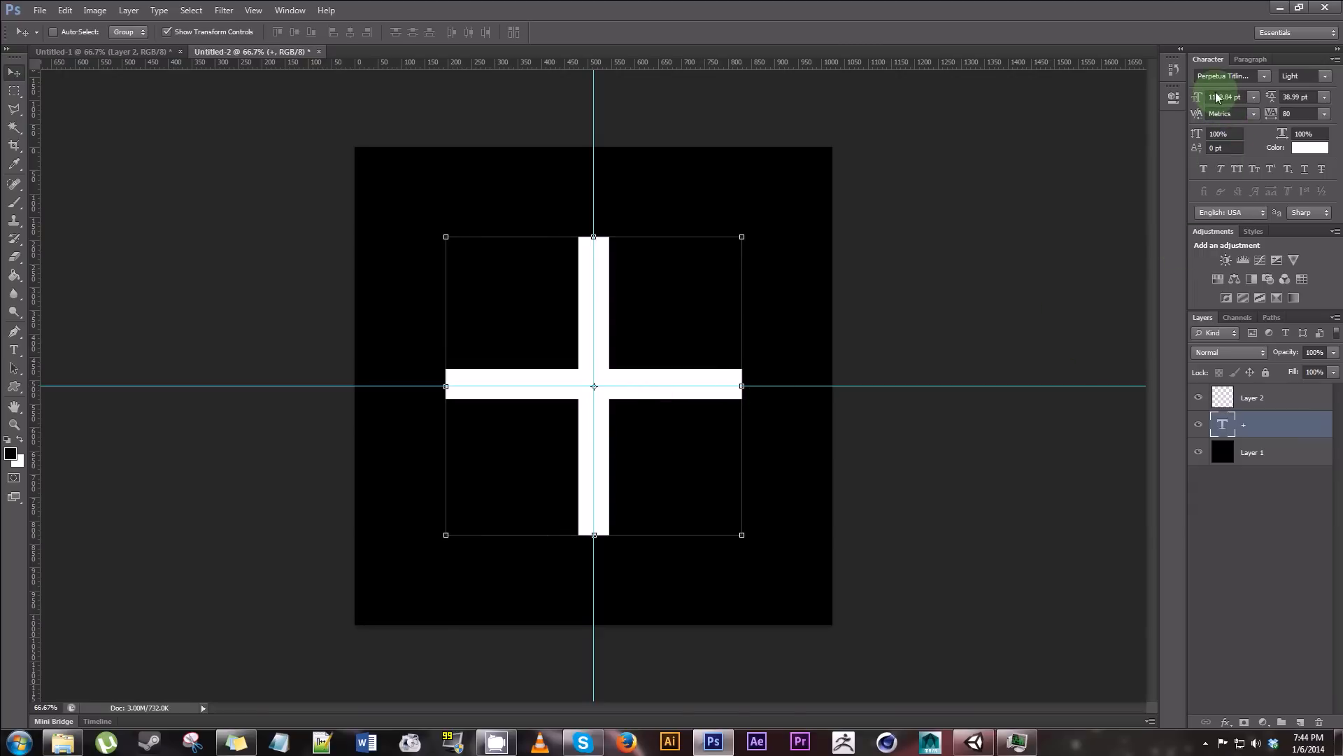
- Rasterize the plus sign's text layer and enlarge the plus evenly around the center until it nearly fills the canvas
{"action": "right_click", "coordinate": [1263, 435]}
{"action": "left_click", "coordinate": [1197, 330]}
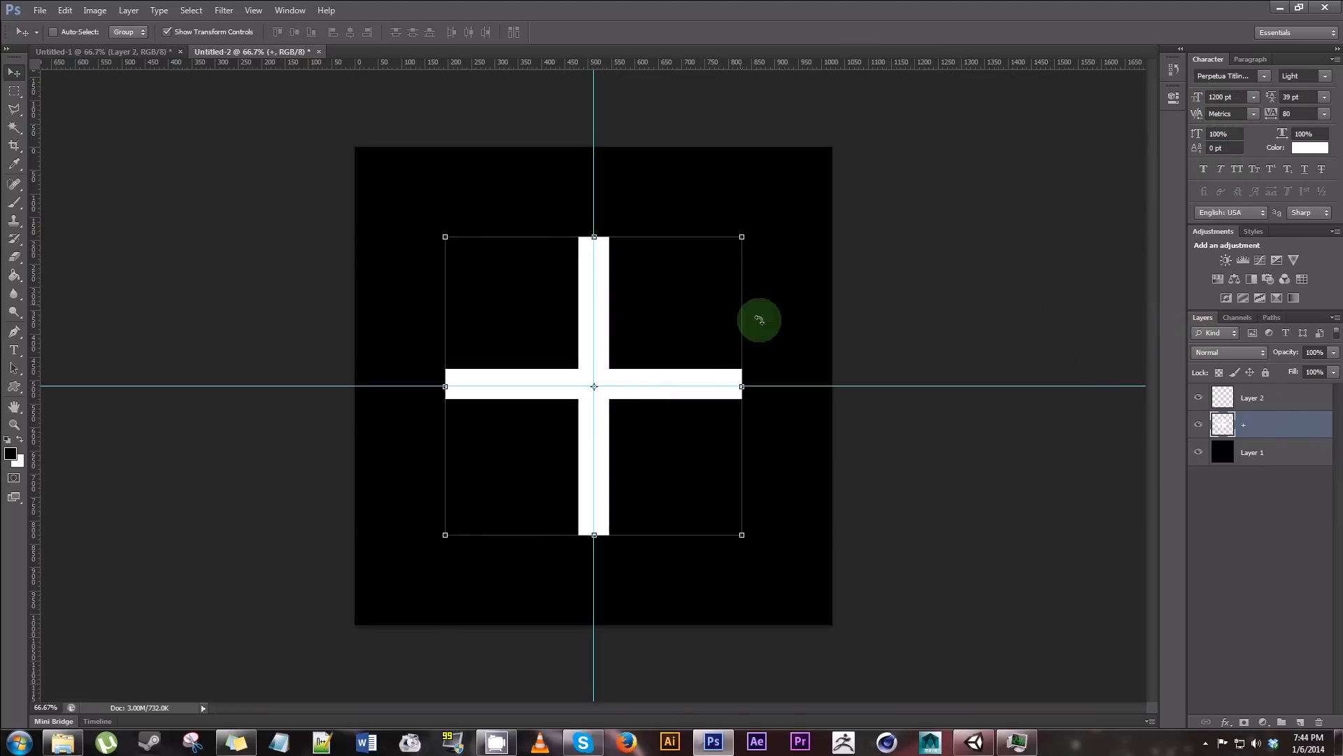
{"action": "left_click_drag", "start_coordinate": [446, 238], "coordinate": [387, 178]}
{"action": "left_click_drag", "start_coordinate": [751, 545], "coordinate": [800, 594]}
{"action": "key", "text": "Return"}
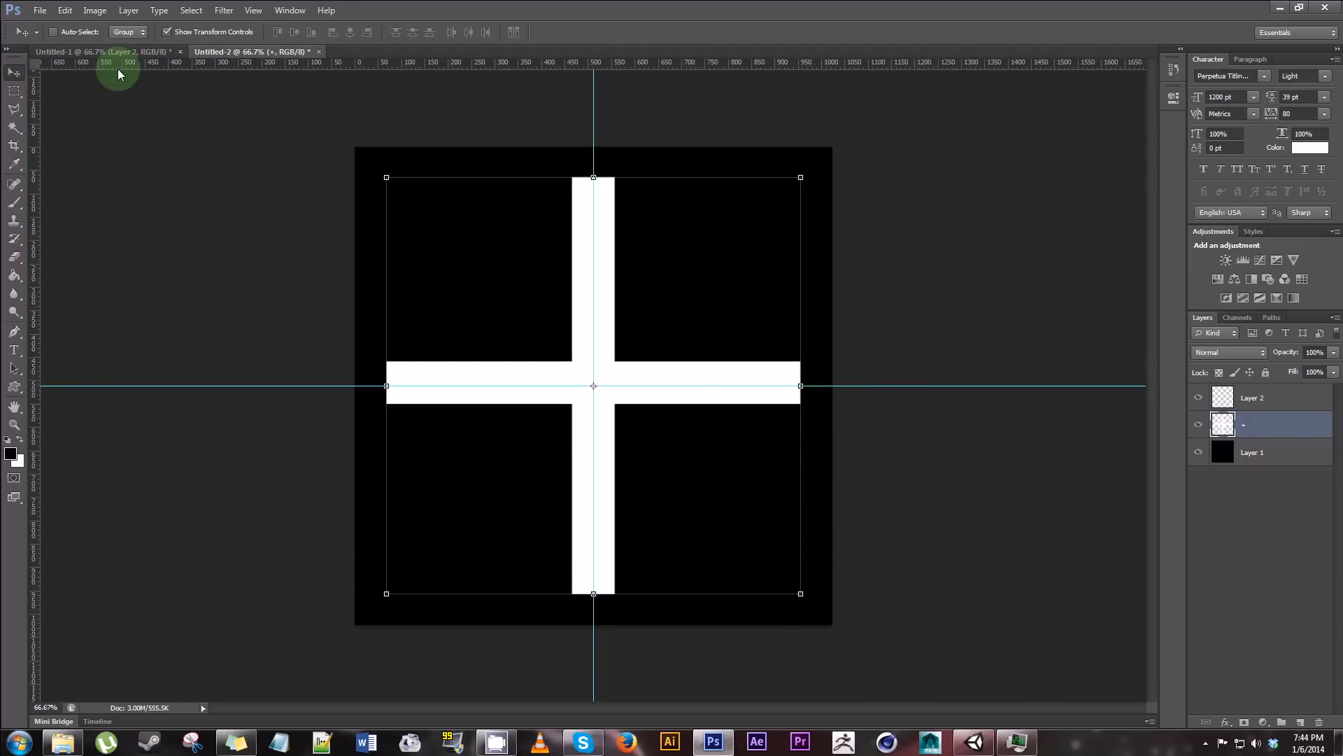
- Check the finished star in Untitled-1, and warp the plus sign so its four arms taper toward their tips
{"action": "left_click", "coordinate": [105, 52]}
{"action": "left_click", "coordinate": [224, 50]}
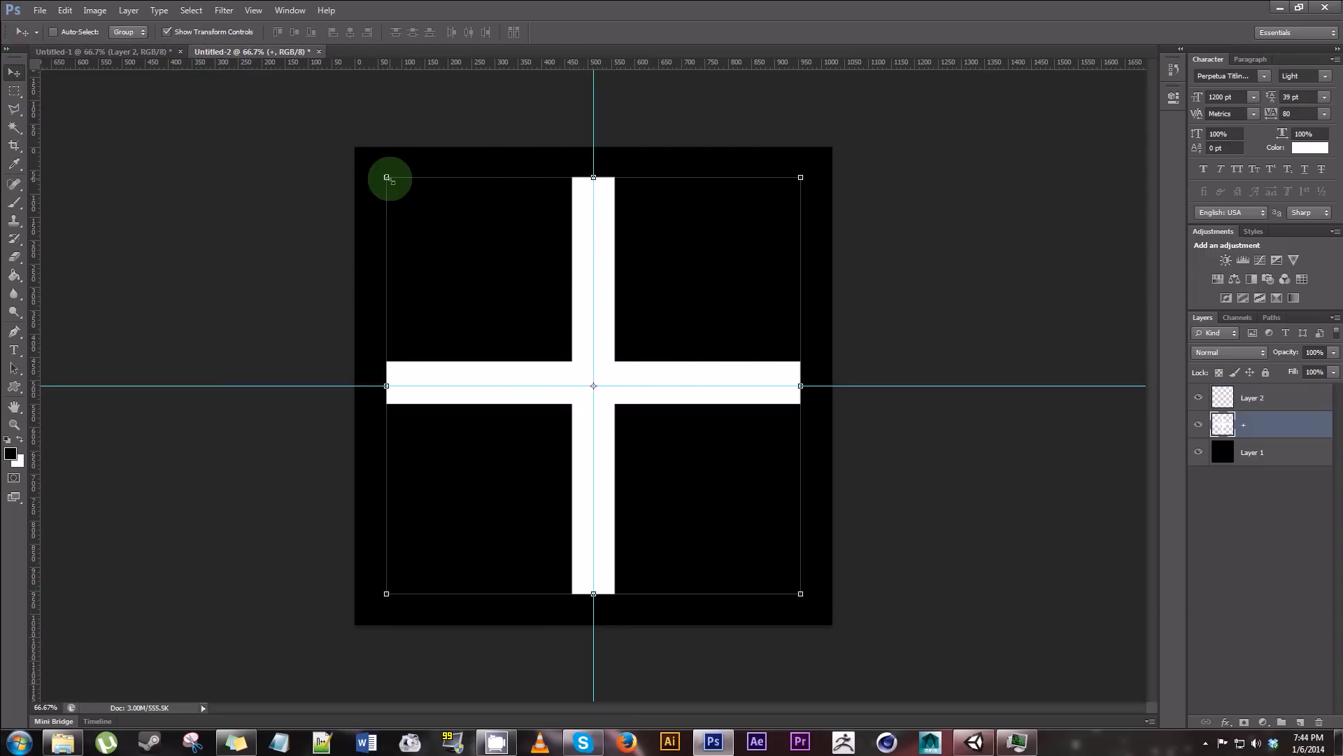
{"action": "left_click", "coordinate": [387, 176]}
{"action": "right_click", "coordinate": [616, 256]}
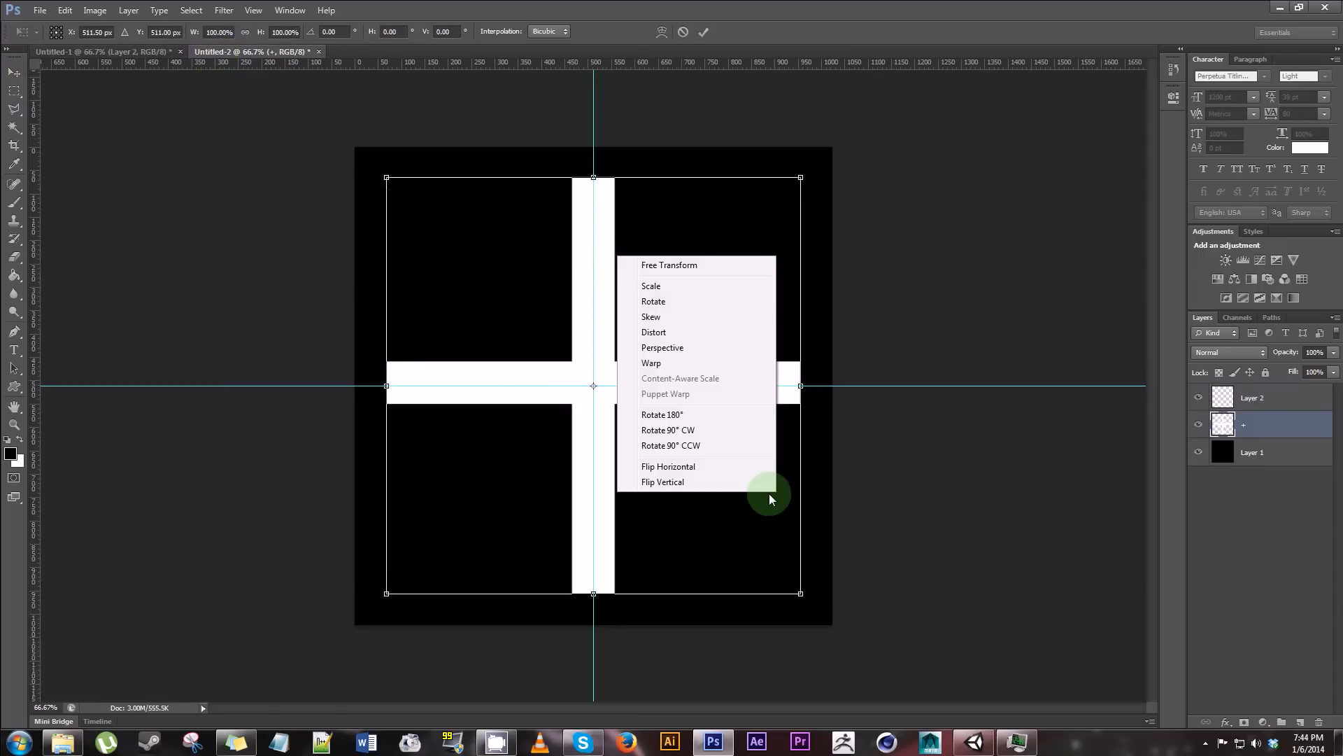
{"action": "left_click", "coordinate": [654, 363]}
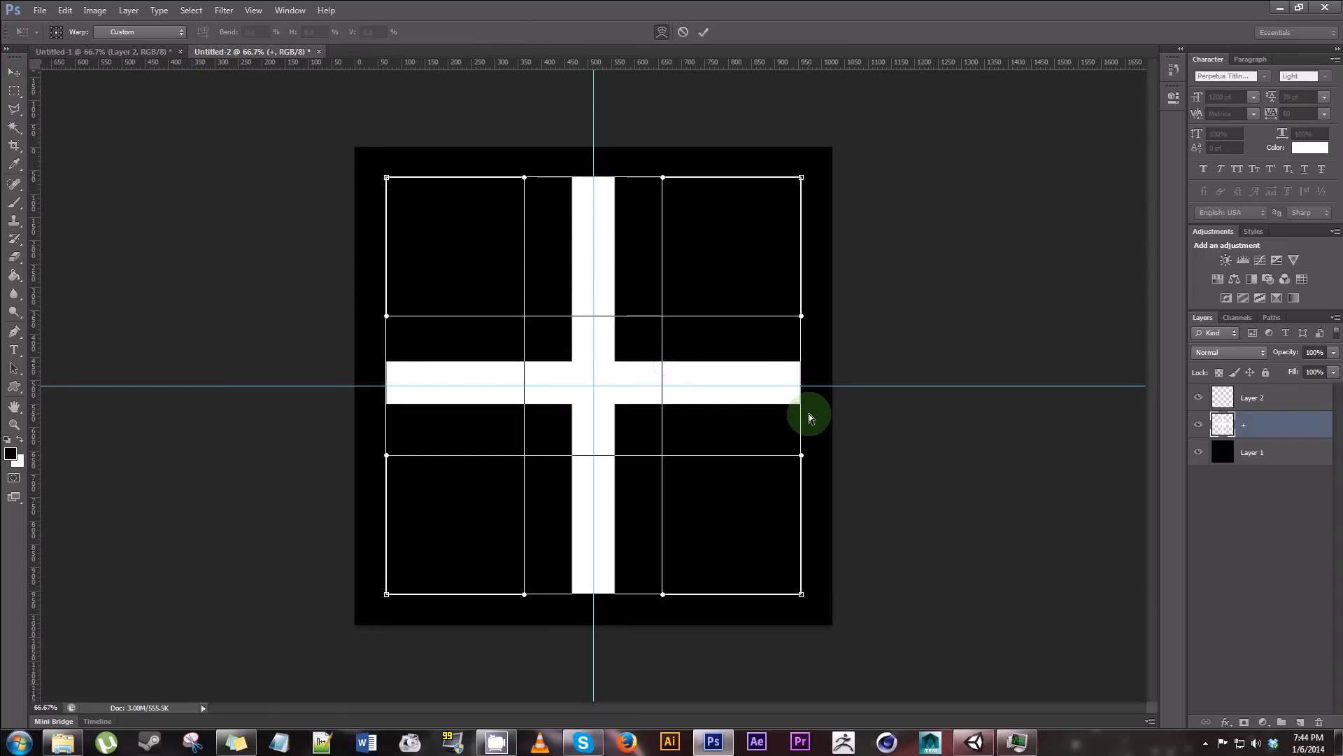
{"action": "mouse_move", "coordinate": [555, 174]}
{"action": "left_mouse_down"}
{"action": "mouse_move", "coordinate": [664, 176]}
{"action": "mouse_move", "coordinate": [533, 164]}
{"action": "left_mouse_up"}
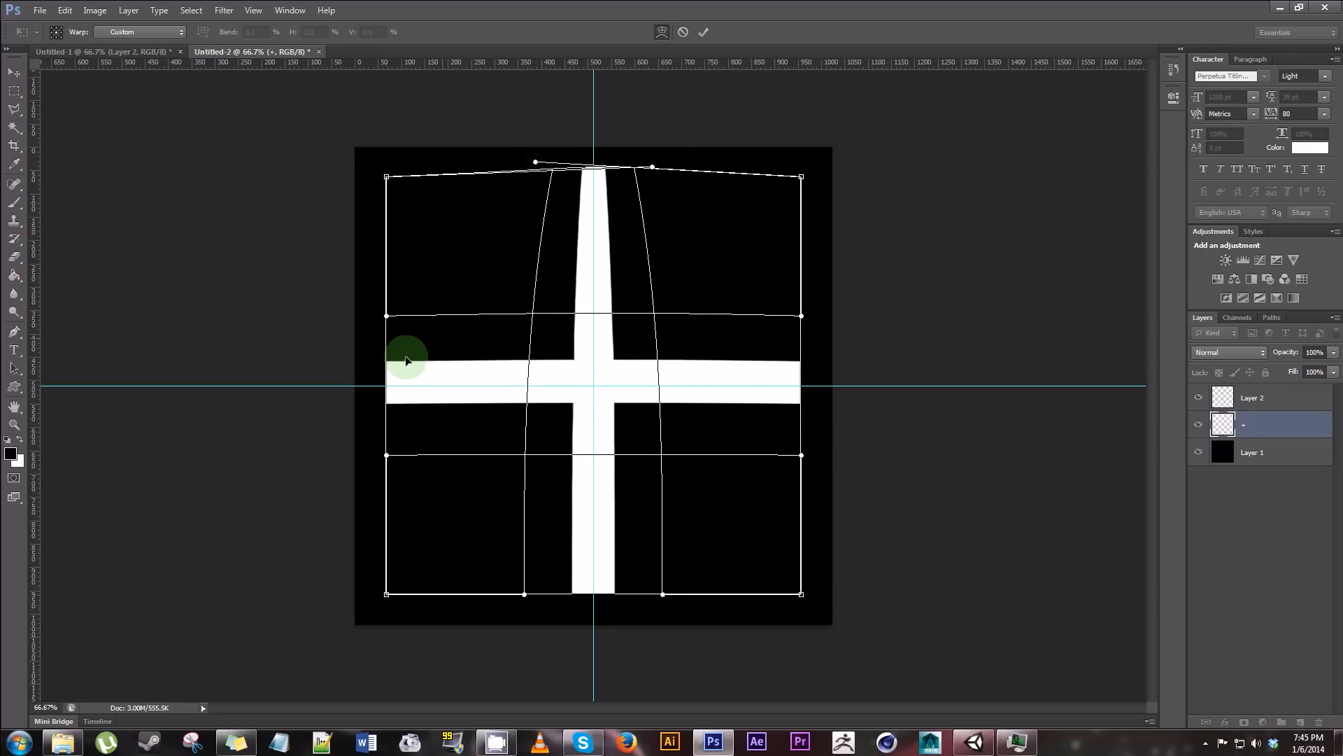
{"action": "left_click_drag", "start_coordinate": [384, 312], "coordinate": [383, 451]}
{"action": "left_click_drag", "start_coordinate": [373, 379], "coordinate": [374, 348]}
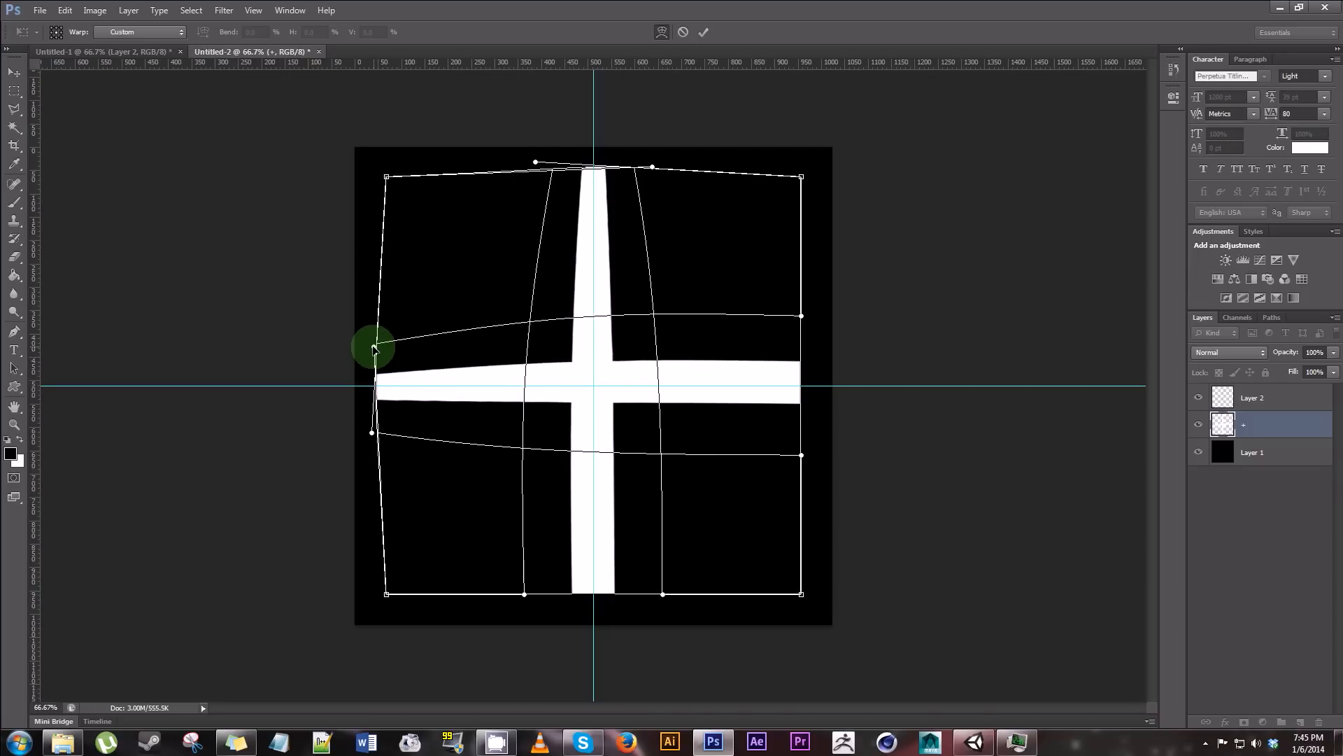
{"action": "left_click_drag", "start_coordinate": [802, 455], "coordinate": [814, 424]}
{"action": "left_click_drag", "start_coordinate": [815, 354], "coordinate": [820, 361]}
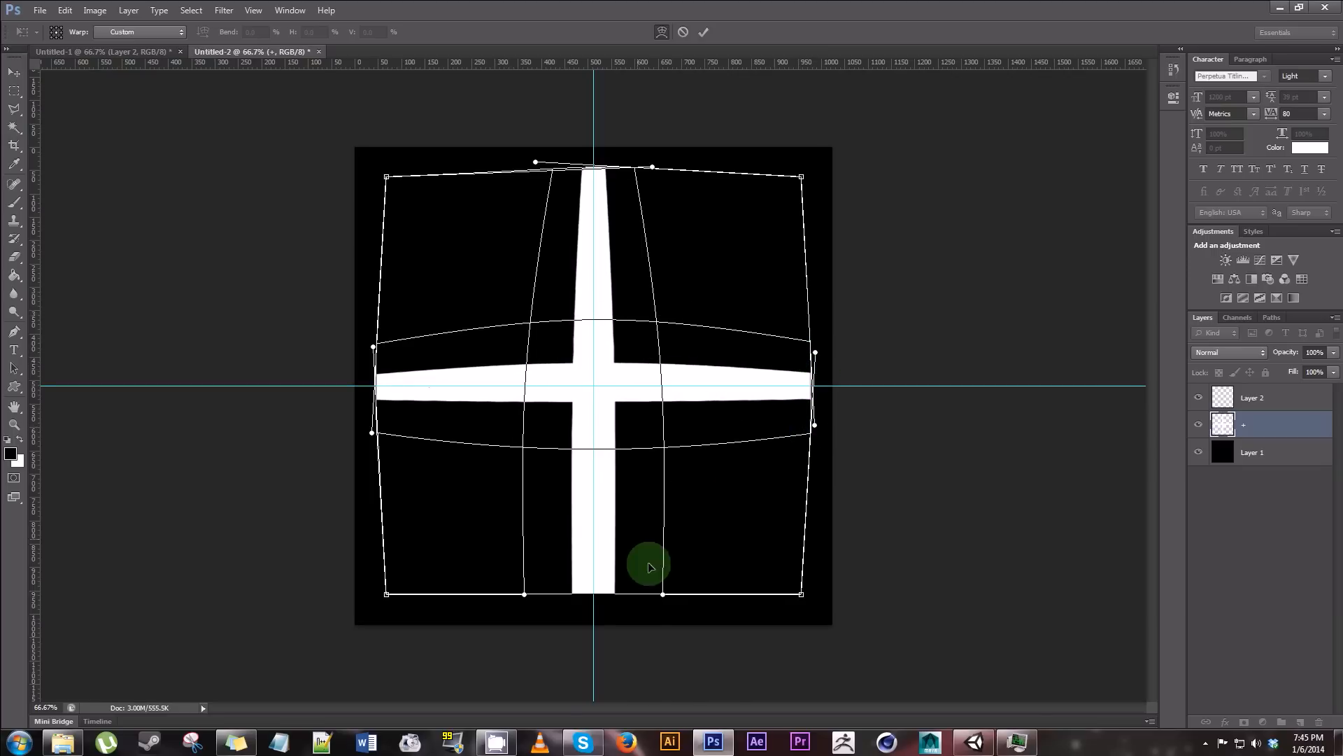
{"action": "left_click_drag", "start_coordinate": [663, 596], "coordinate": [582, 595]}
{"action": "left_click_drag", "start_coordinate": [524, 596], "coordinate": [561, 600]}
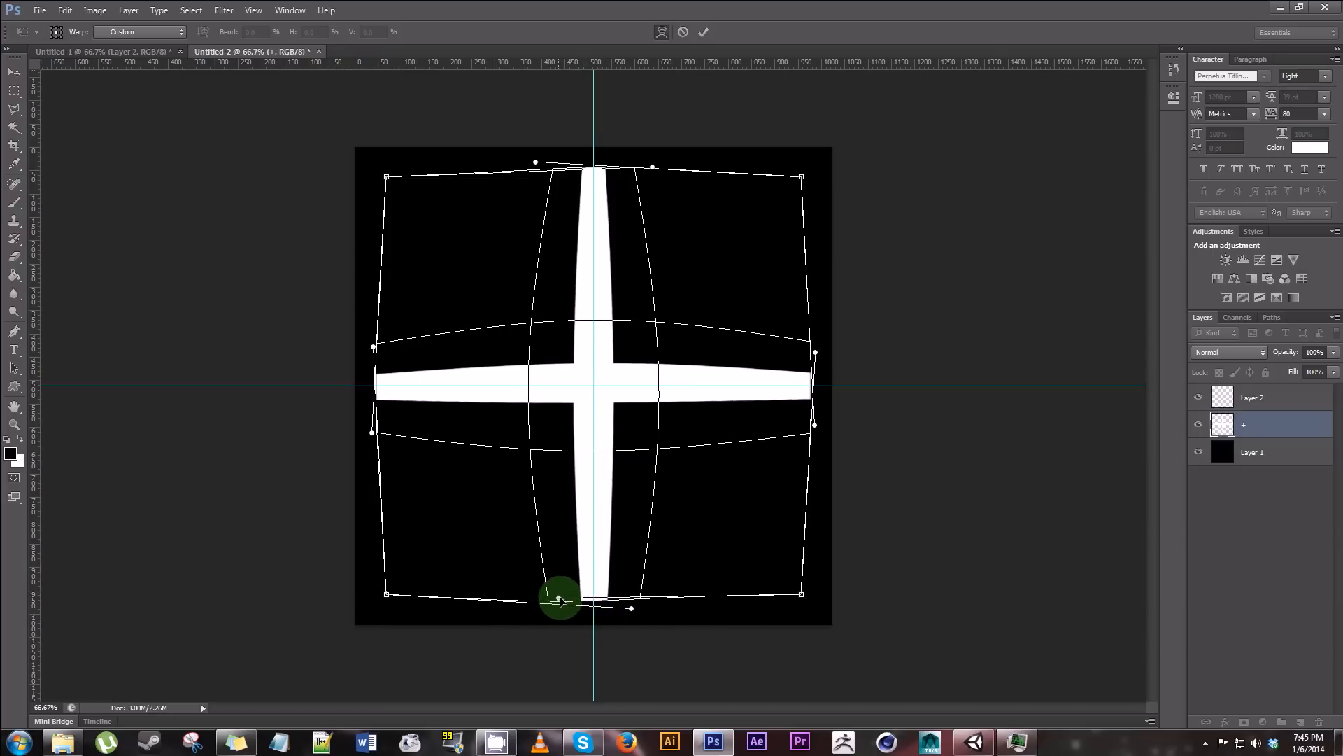
- Pull all four corners of the warp grid inward to narrow the arm tips further, and apply the warp
{"action": "left_click_drag", "start_coordinate": [386, 594], "coordinate": [408, 556]}
{"action": "left_click_drag", "start_coordinate": [388, 180], "coordinate": [427, 222]}
{"action": "left_click_drag", "start_coordinate": [803, 178], "coordinate": [761, 206]}
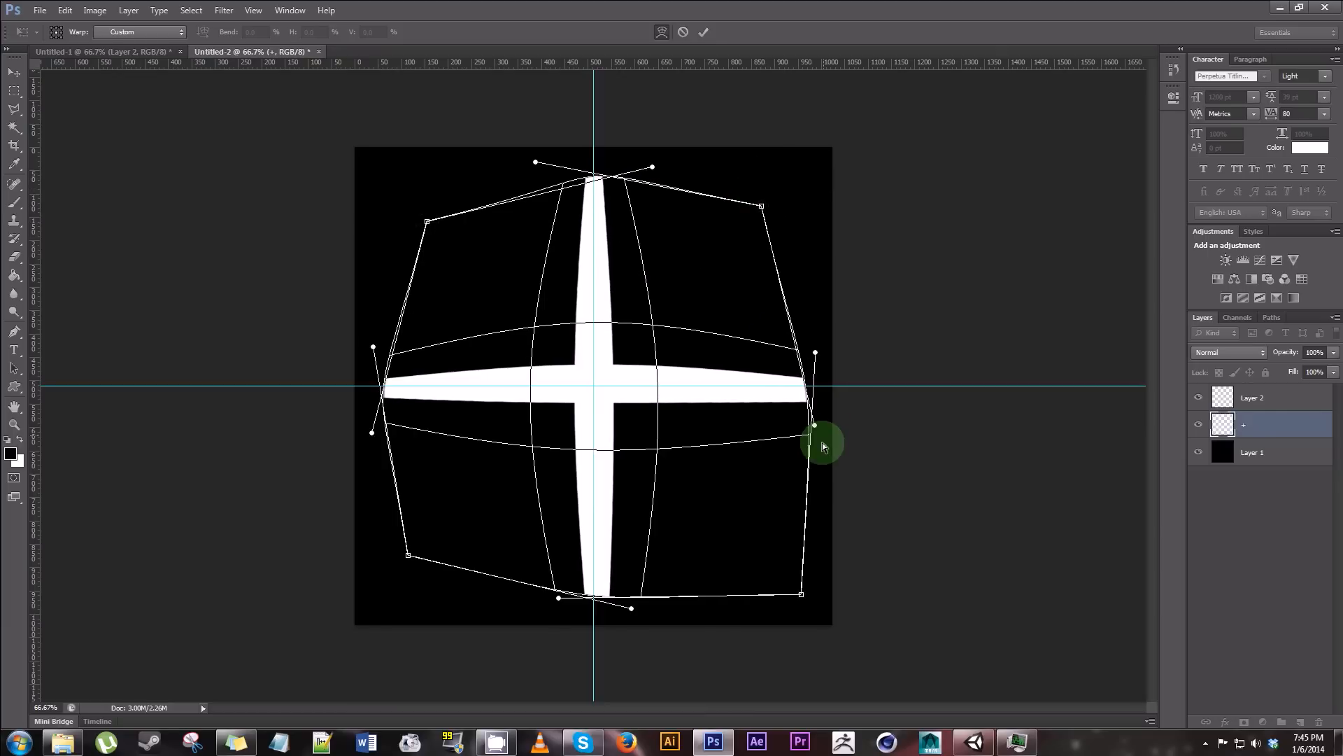
{"action": "left_click_drag", "start_coordinate": [799, 592], "coordinate": [775, 558]}
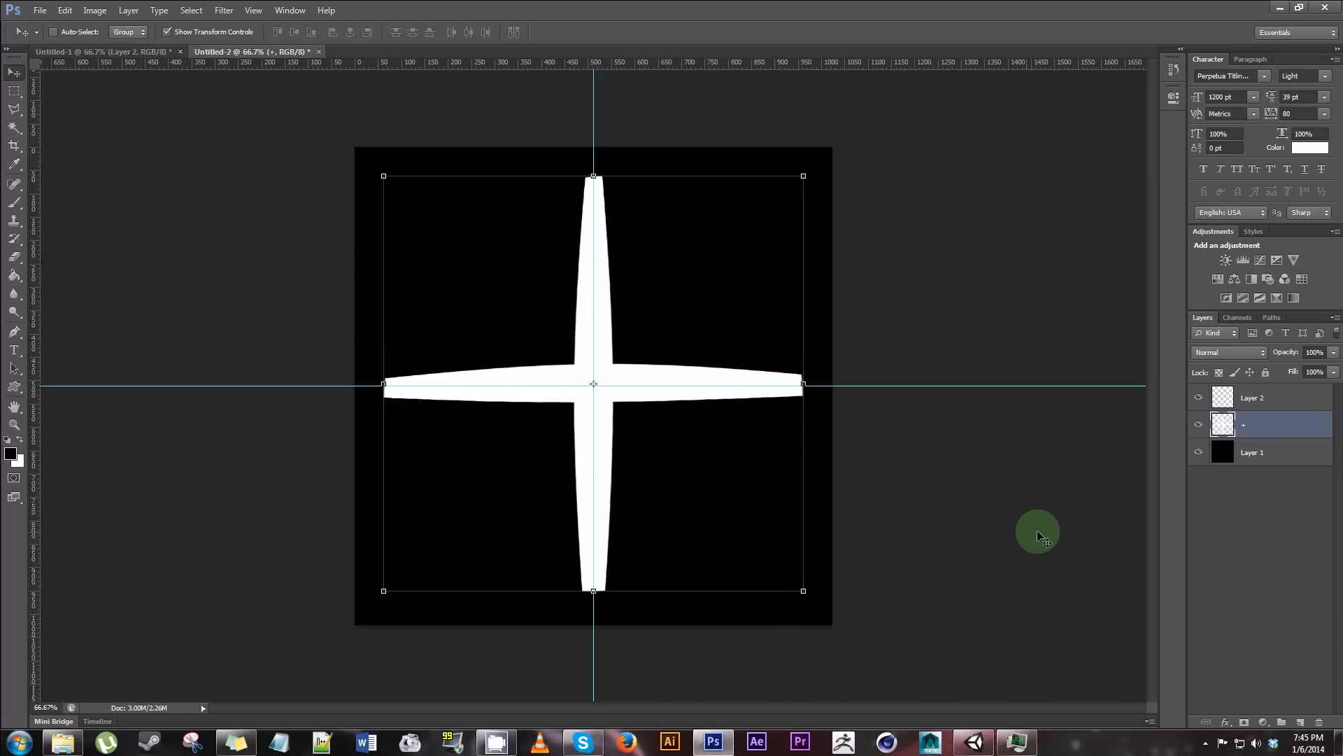
{"action": "double_click", "coordinate": [1288, 432]}
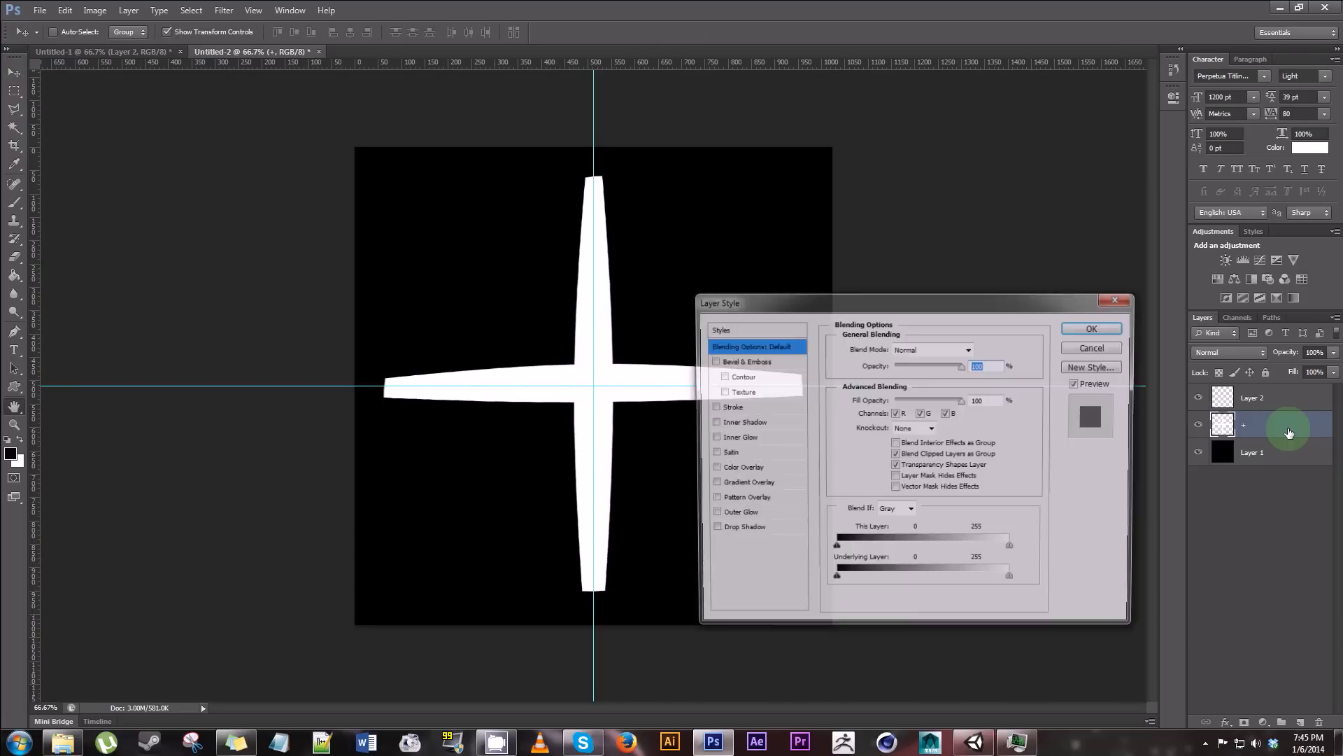
{"action": "left_click", "coordinate": [721, 516]}
{"action": "left_click", "coordinate": [1095, 348]}
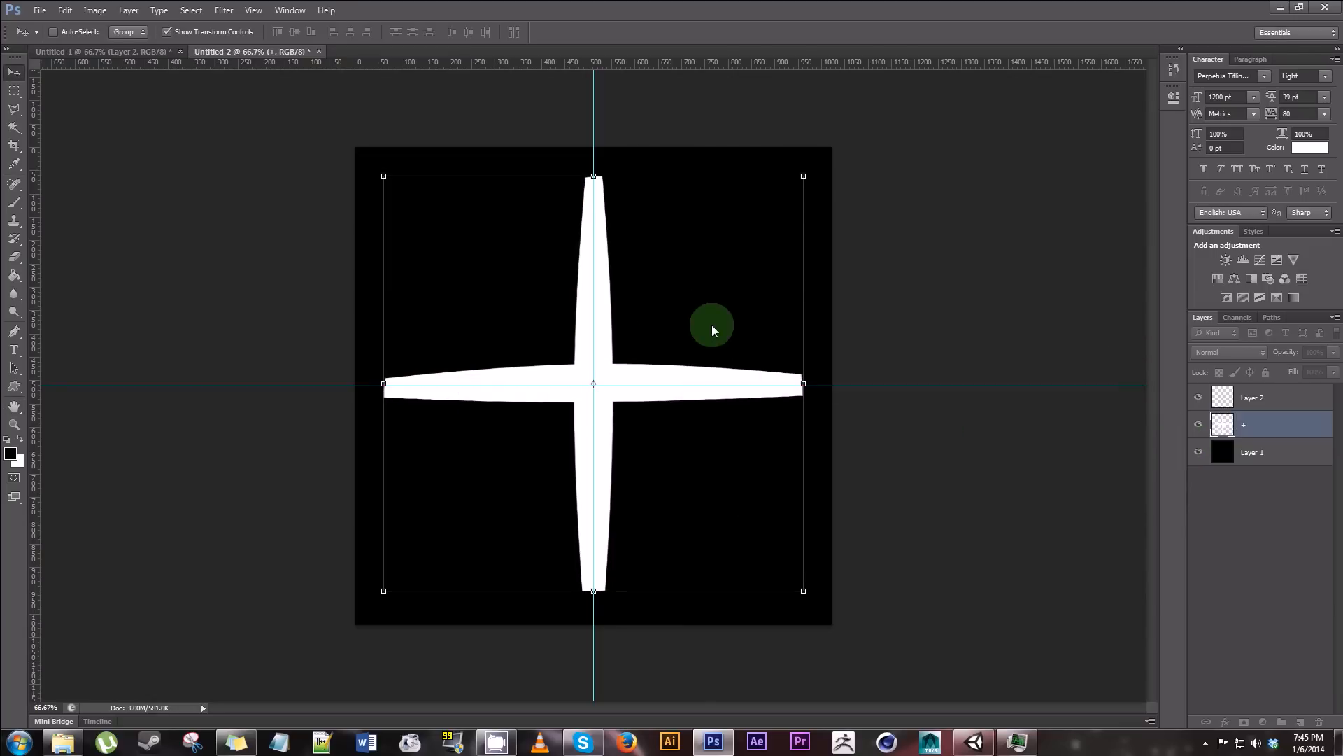
- Draw an ellipse shape about 318 × 294 px centered on the guide intersection, over the middle of the star
{"action": "left_click", "coordinate": [14, 331]}
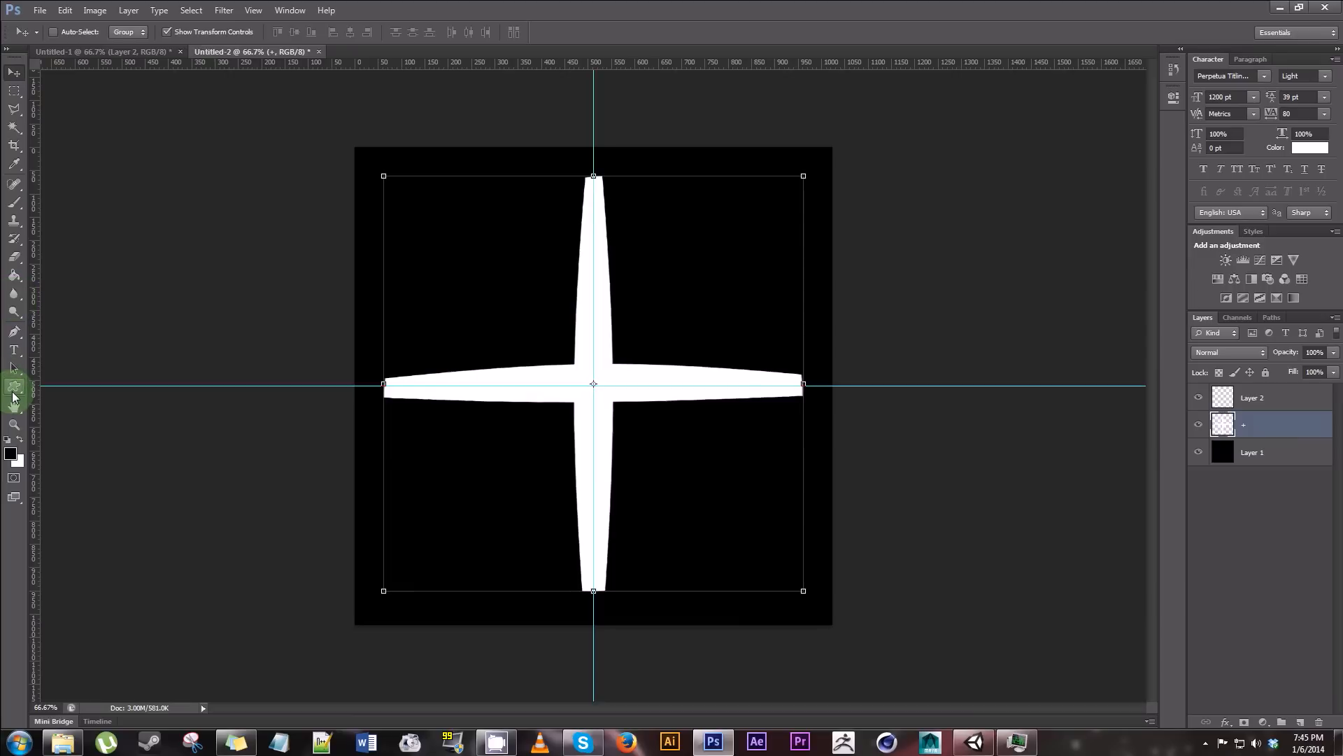
{"action": "left_click", "coordinate": [12, 389]}
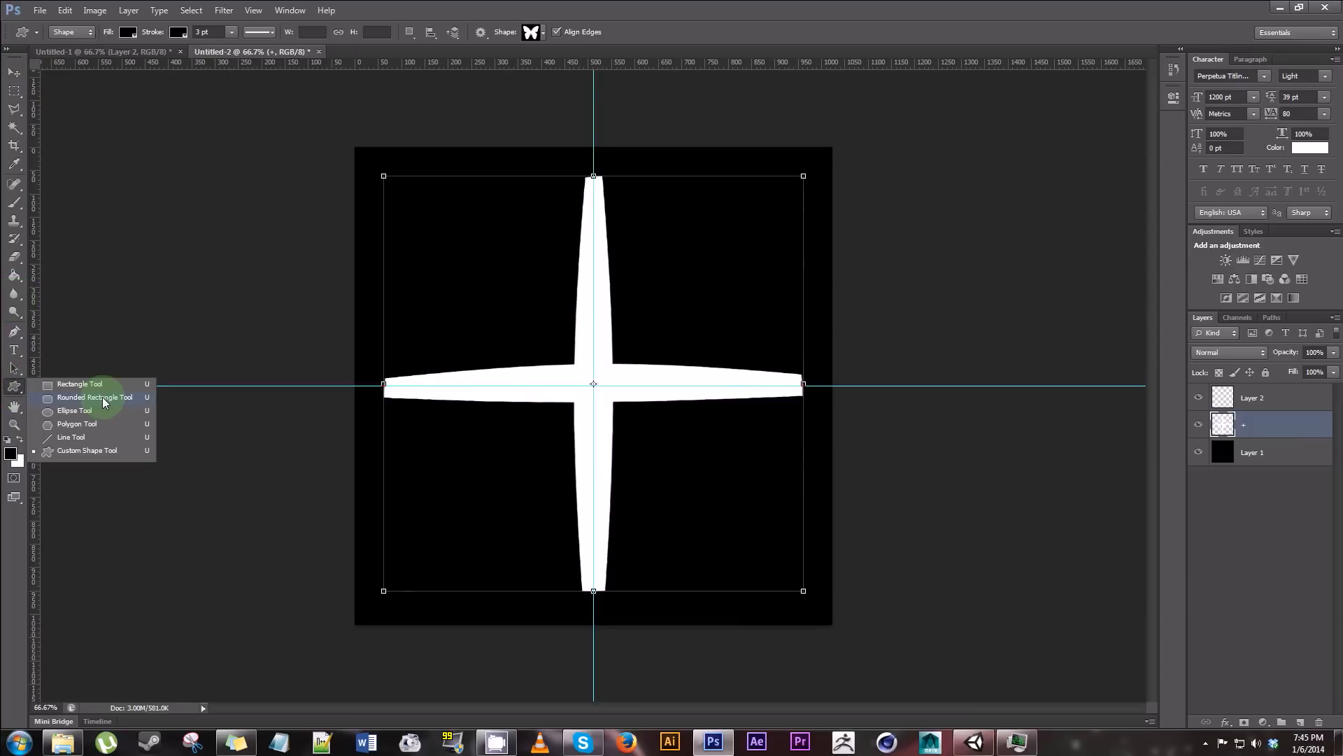
{"action": "left_click", "coordinate": [102, 397]}
{"action": "left_click", "coordinate": [18, 388]}
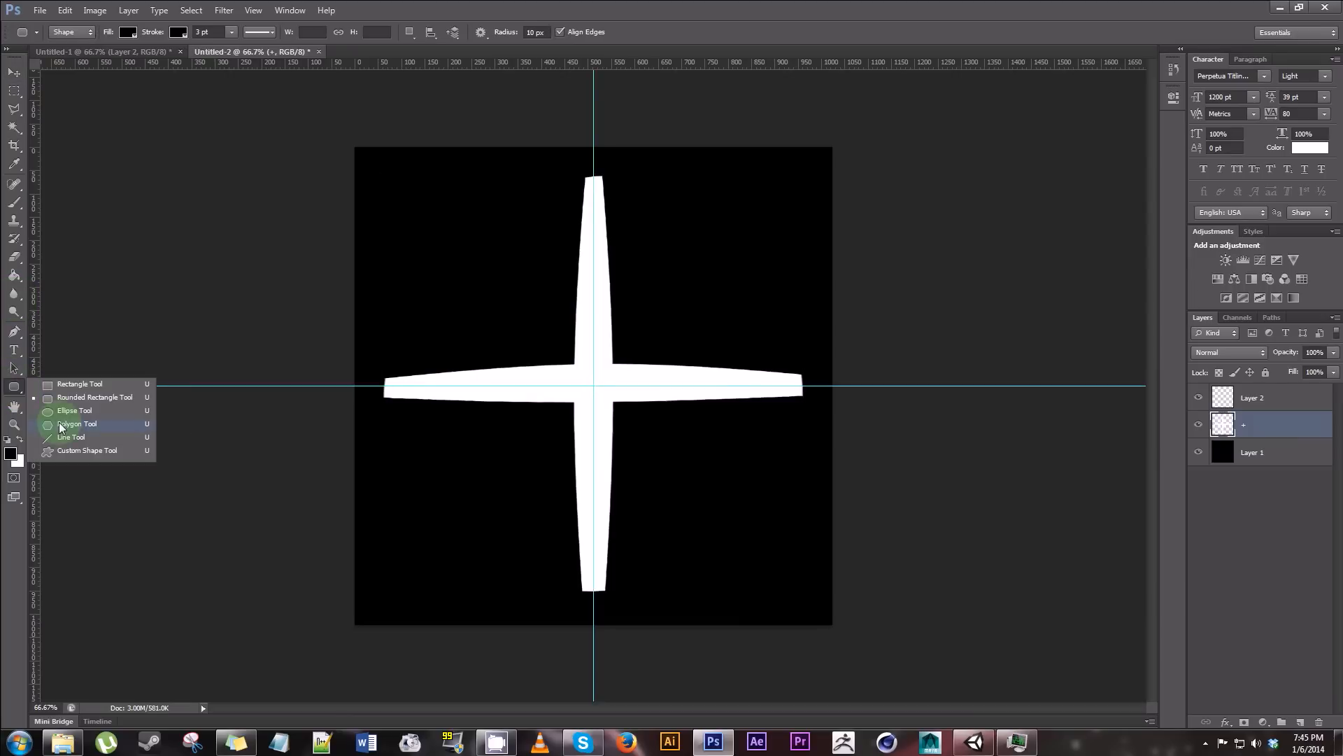
{"action": "left_click", "coordinate": [68, 411]}
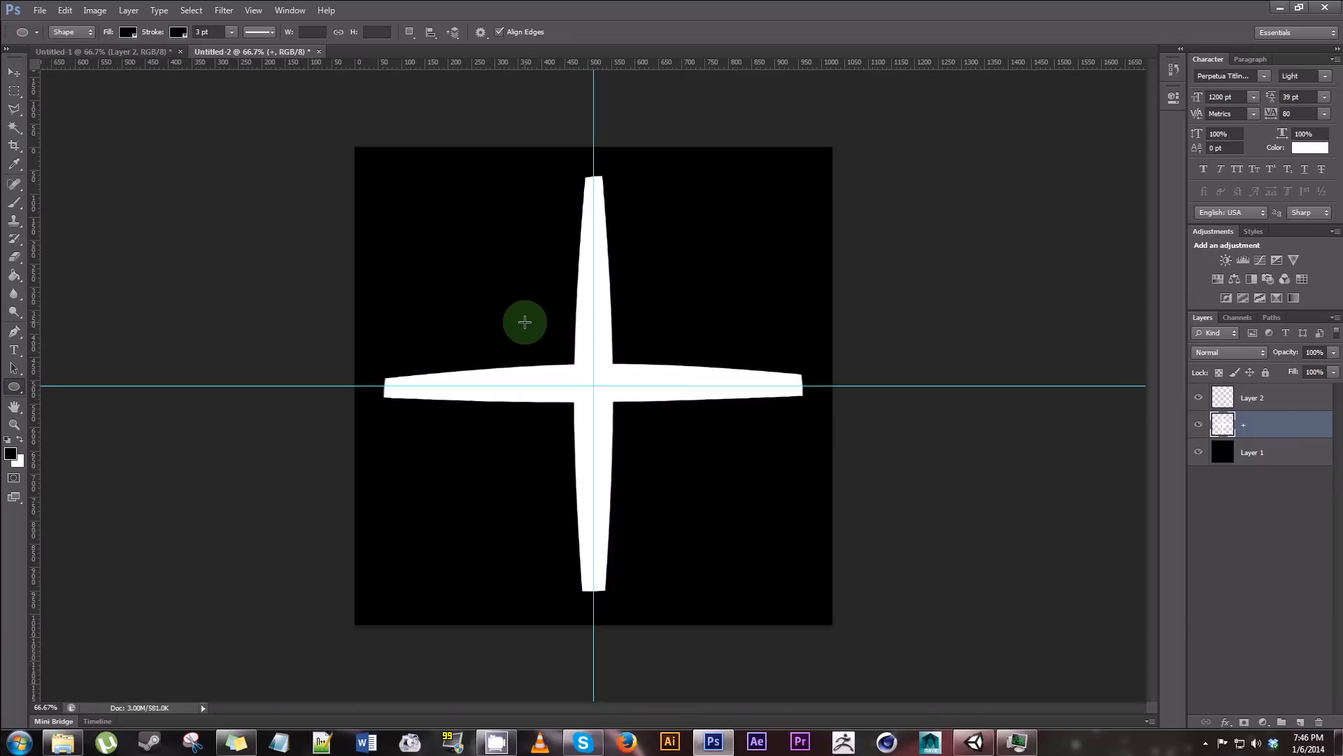
{"action": "left_click_drag", "start_coordinate": [593, 385], "coordinate": [666, 455], "text": "alt"}
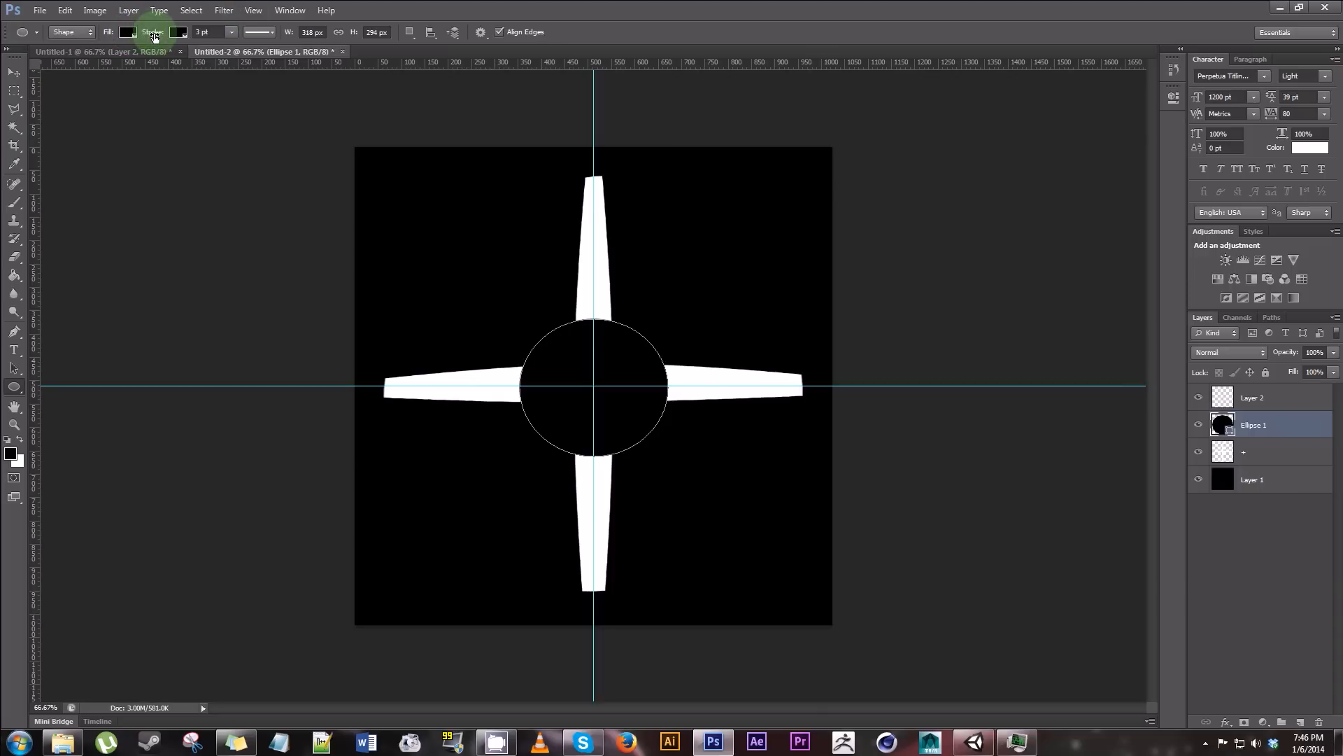
- Set the ellipse's stroke width to 0 pt and its fill color to white
{"action": "left_click_drag", "start_coordinate": [161, 35], "coordinate": [138, 39]}
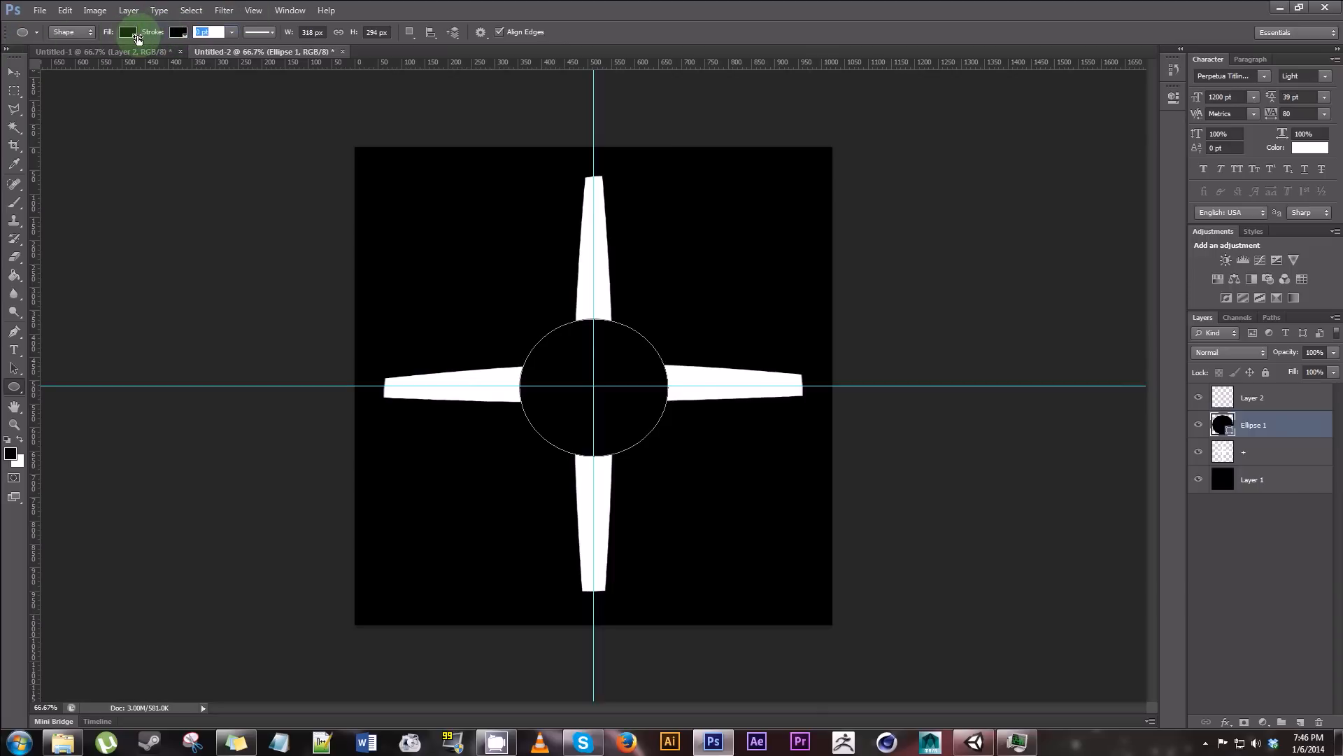
{"action": "left_click", "coordinate": [128, 32]}
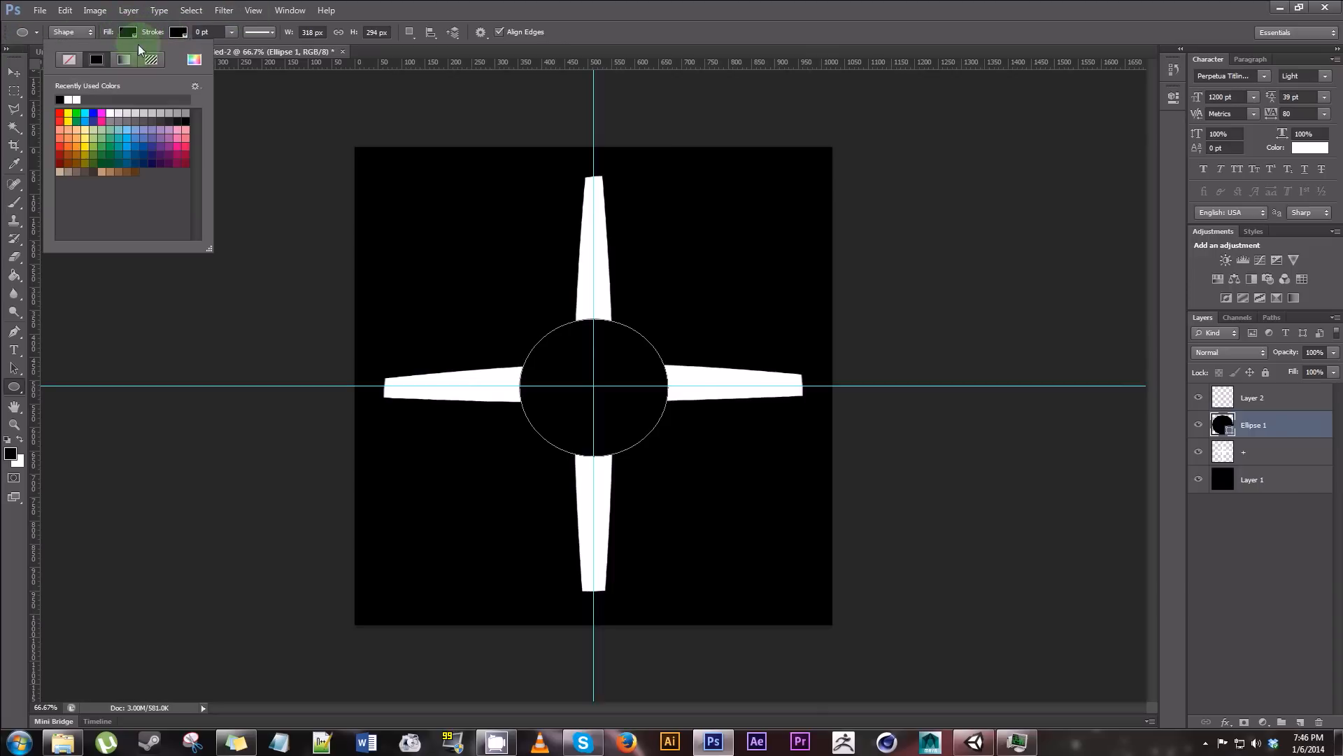
{"action": "left_click", "coordinate": [72, 99]}
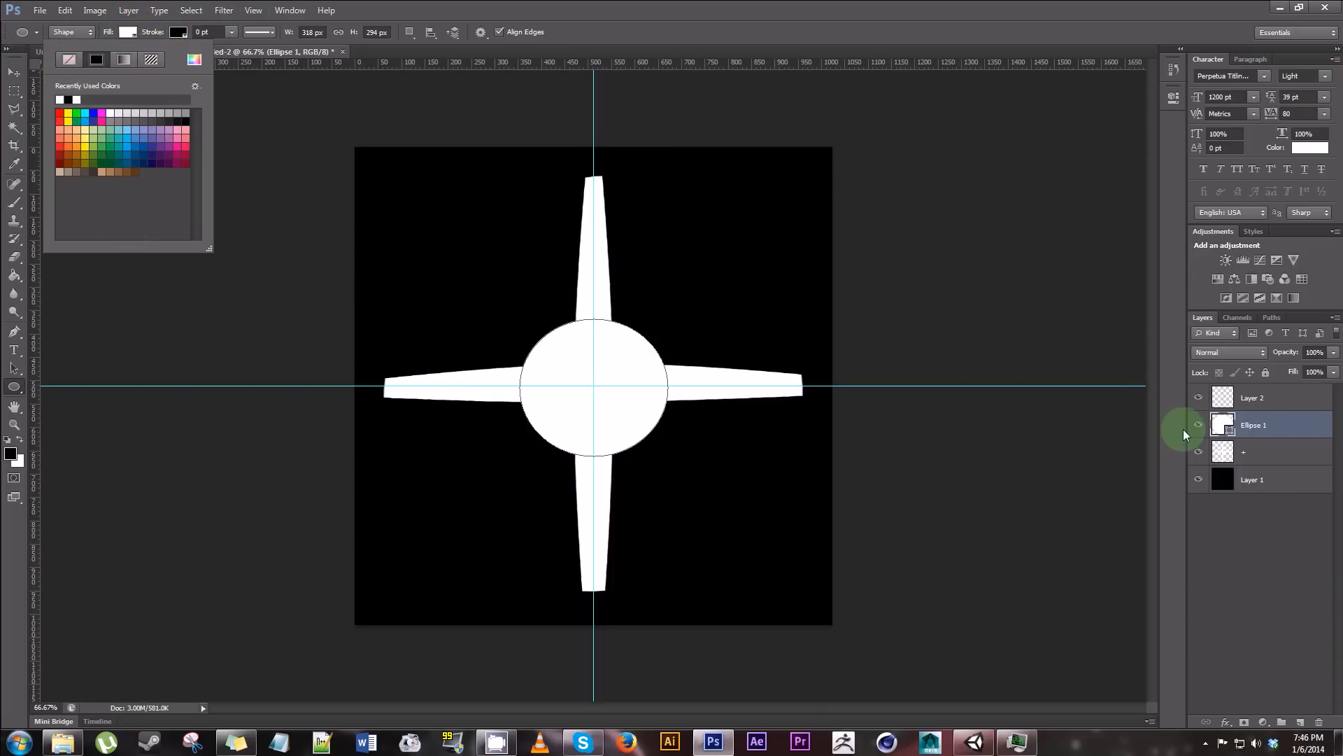
{"action": "left_click", "coordinate": [1295, 426]}
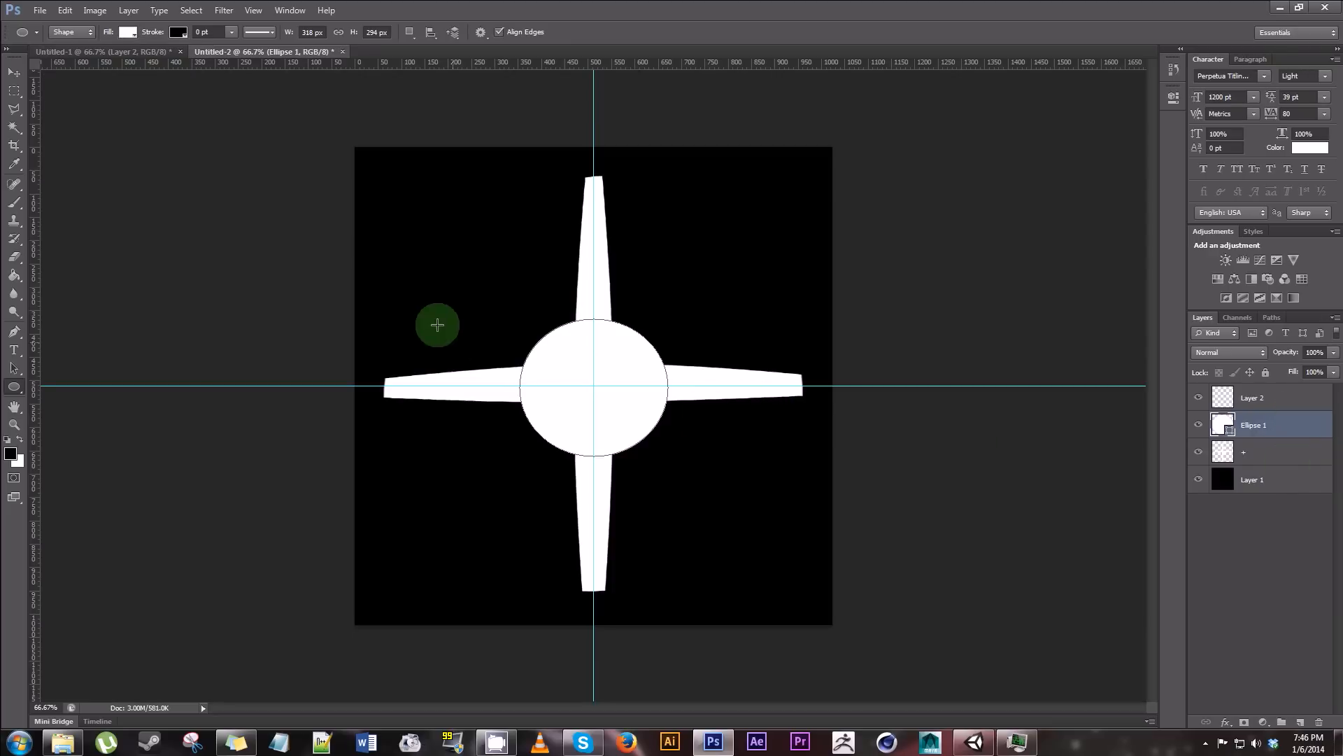
- Shrink the white ellipse slightly and nudge it until it is centered on the guide intersection
{"action": "left_click", "coordinate": [13, 73]}
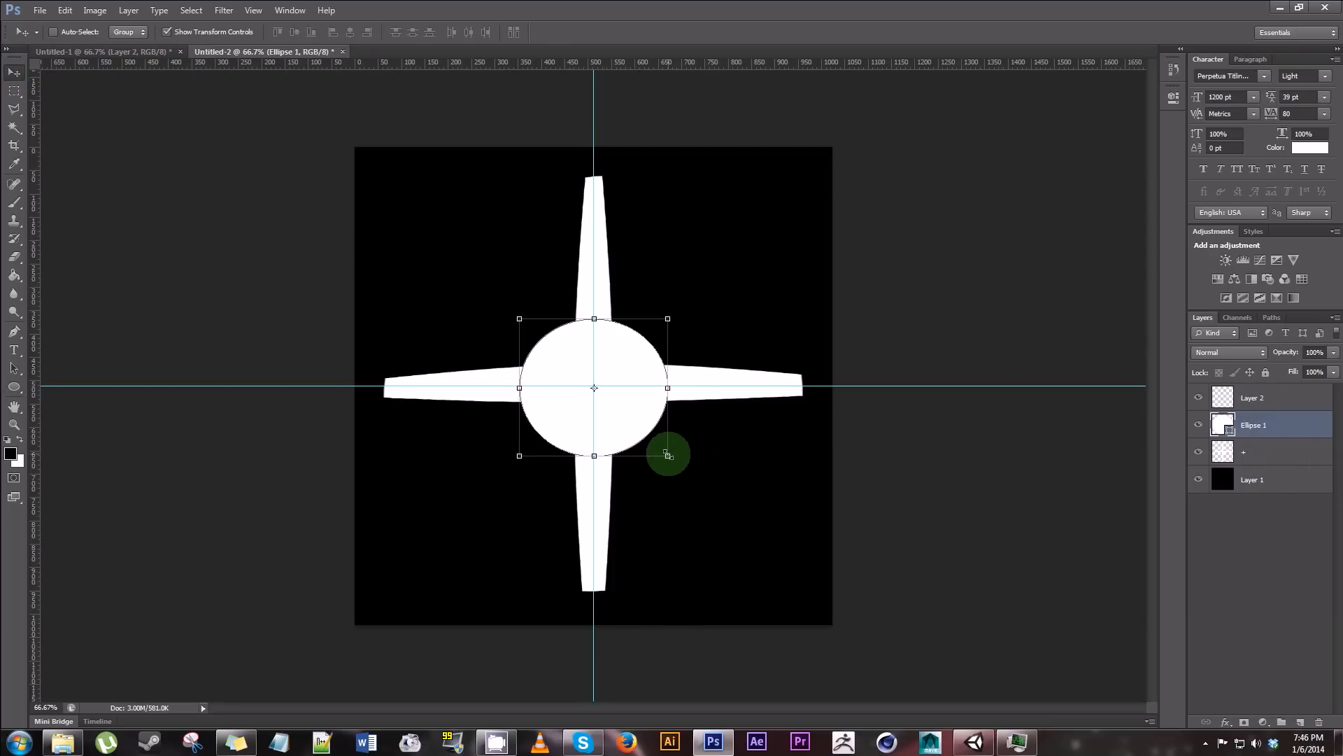
{"action": "left_click_drag", "start_coordinate": [668, 455], "coordinate": [649, 439]}
{"action": "left_click", "coordinate": [990, 618]}
{"action": "key", "text": "Down"}
{"action": "key", "text": "Down"}
{"action": "key", "text": "Down"}
{"action": "key", "text": "Down"}
{"action": "key", "text": "Down"}
{"action": "key", "text": "Down"}
{"action": "key", "text": "Down"}
{"action": "key", "text": "Down"}
{"action": "key", "text": "Down"}
{"action": "key", "text": "Down"}
{"action": "key", "text": "Down"}
{"action": "key", "text": "Down"}
{"action": "key", "text": "Right"}
{"action": "key", "text": "Right"}
{"action": "key", "text": "Right"}
{"action": "key", "text": "Right"}
{"action": "key", "text": "Right"}
{"action": "key", "text": "Right"}
{"action": "key", "text": "Right"}
{"action": "key", "text": "Right"}
{"action": "key", "text": "Right"}
{"action": "key", "text": "Right"}
{"action": "key", "text": "Right"}
{"action": "key", "text": "Right"}
{"action": "key", "text": "Right"}
{"action": "key", "text": "Right"}
{"action": "key", "text": "Right"}
{"action": "key", "text": "Right"}
{"action": "key", "text": "Right"}
{"action": "key", "text": "Right"}
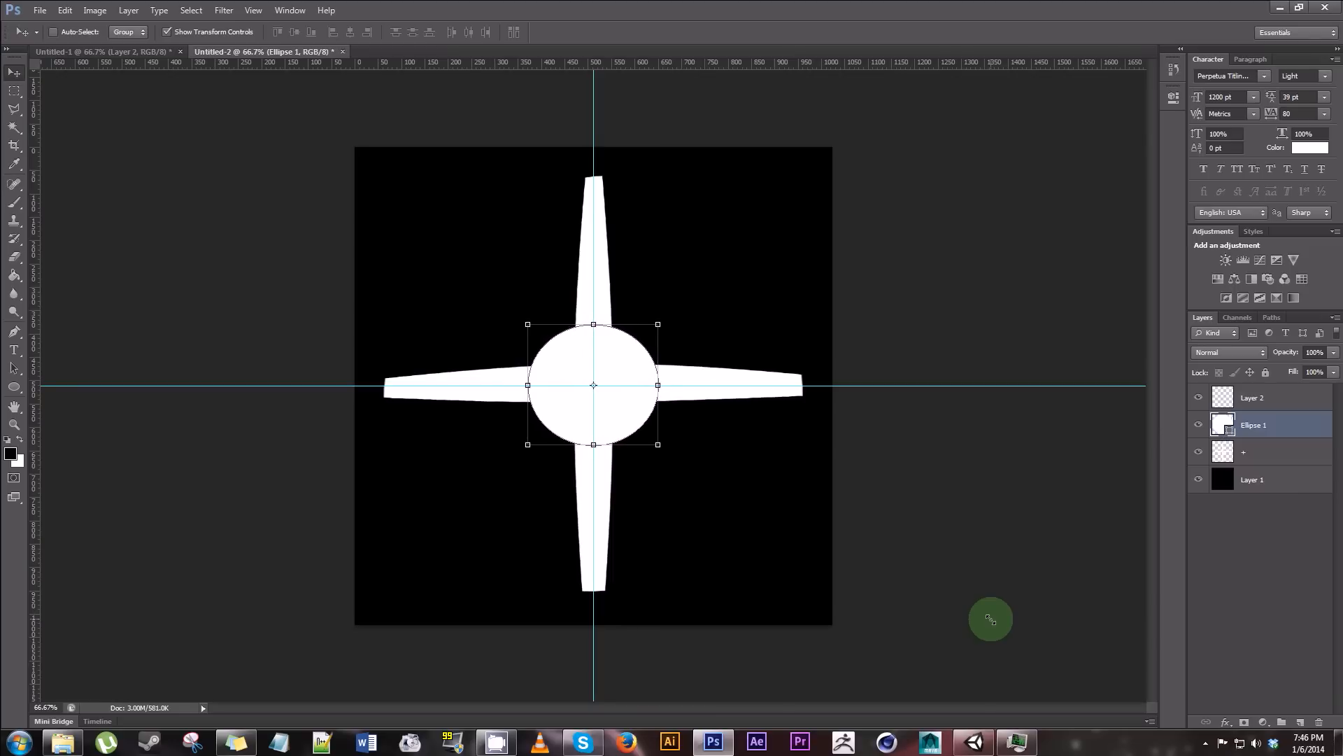
{"action": "key", "text": "Down"}
{"action": "key", "text": "Down"}
{"action": "key", "text": "Down"}
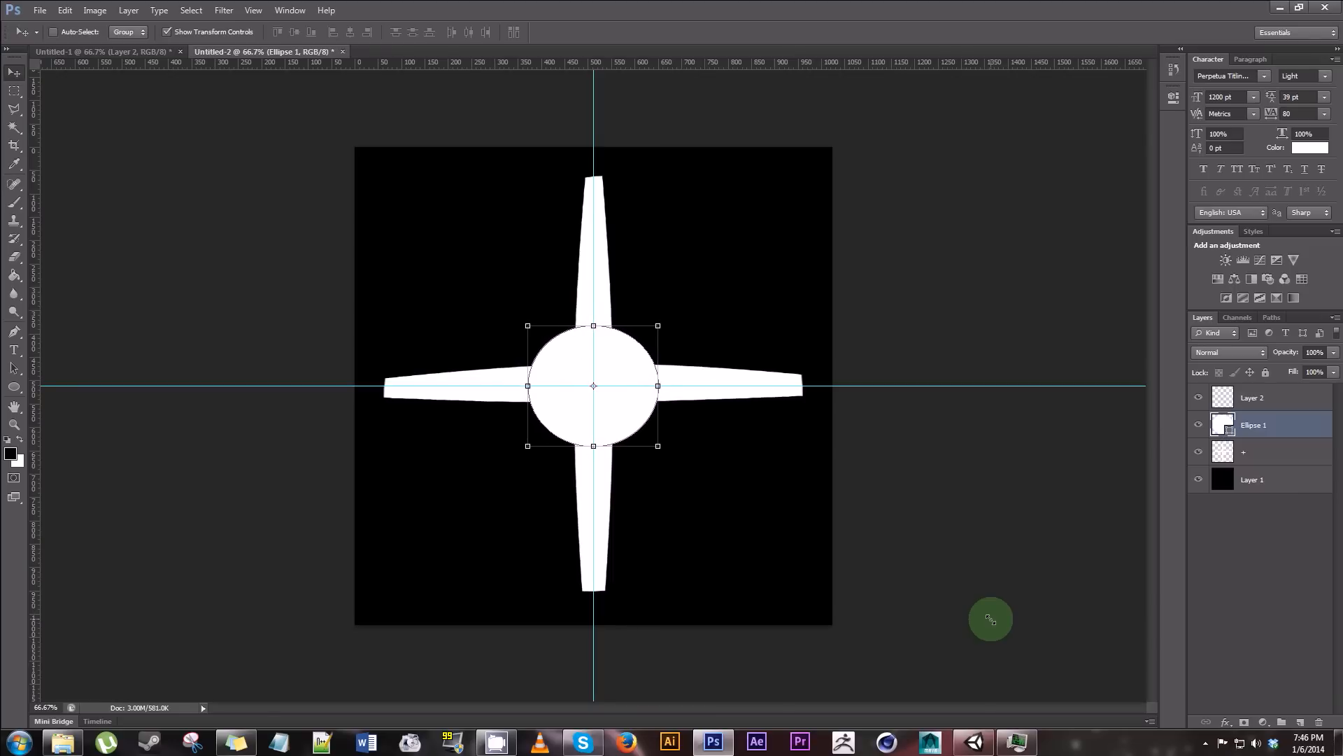
- Merge the Ellipse 1, plus sign and empty Layer 2 layers into one layer above the black background
{"action": "left_click", "coordinate": [1301, 441]}
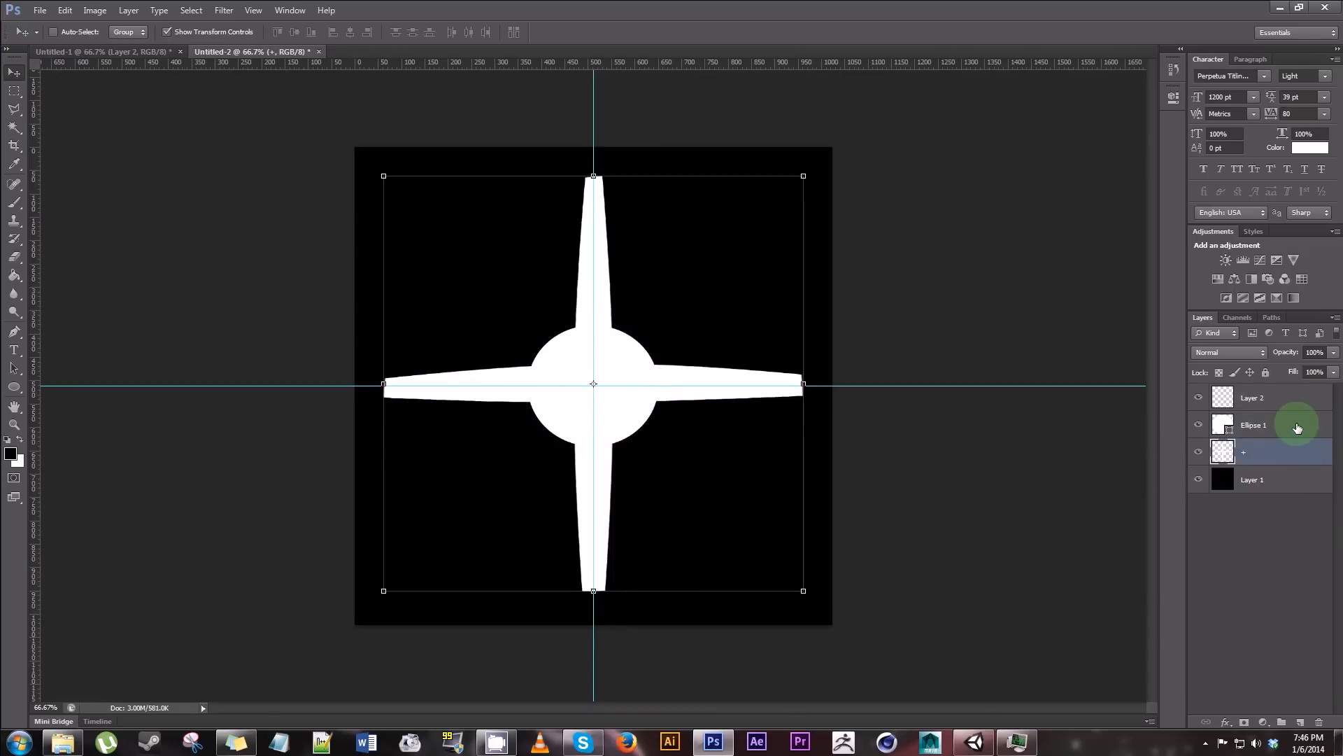
{"action": "left_click", "coordinate": [1297, 427], "text": "shift"}
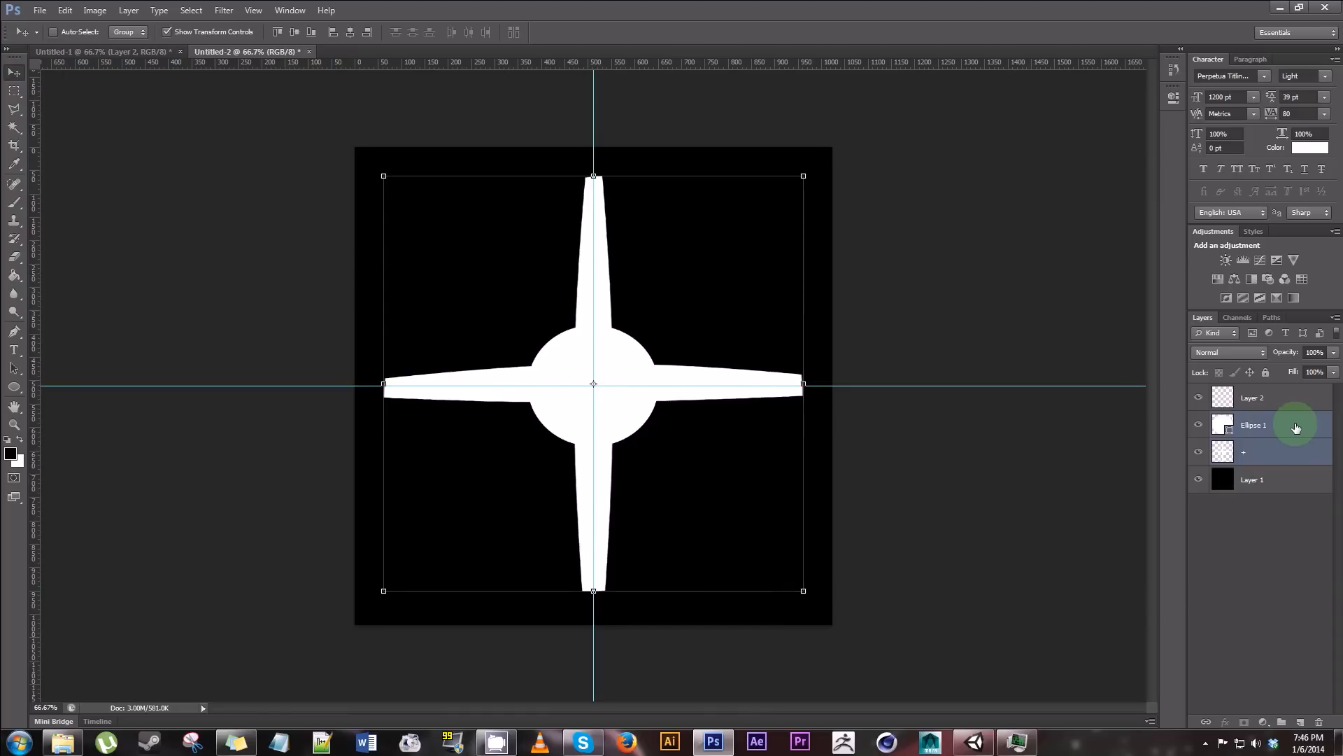
{"action": "right_click", "coordinate": [1296, 428]}
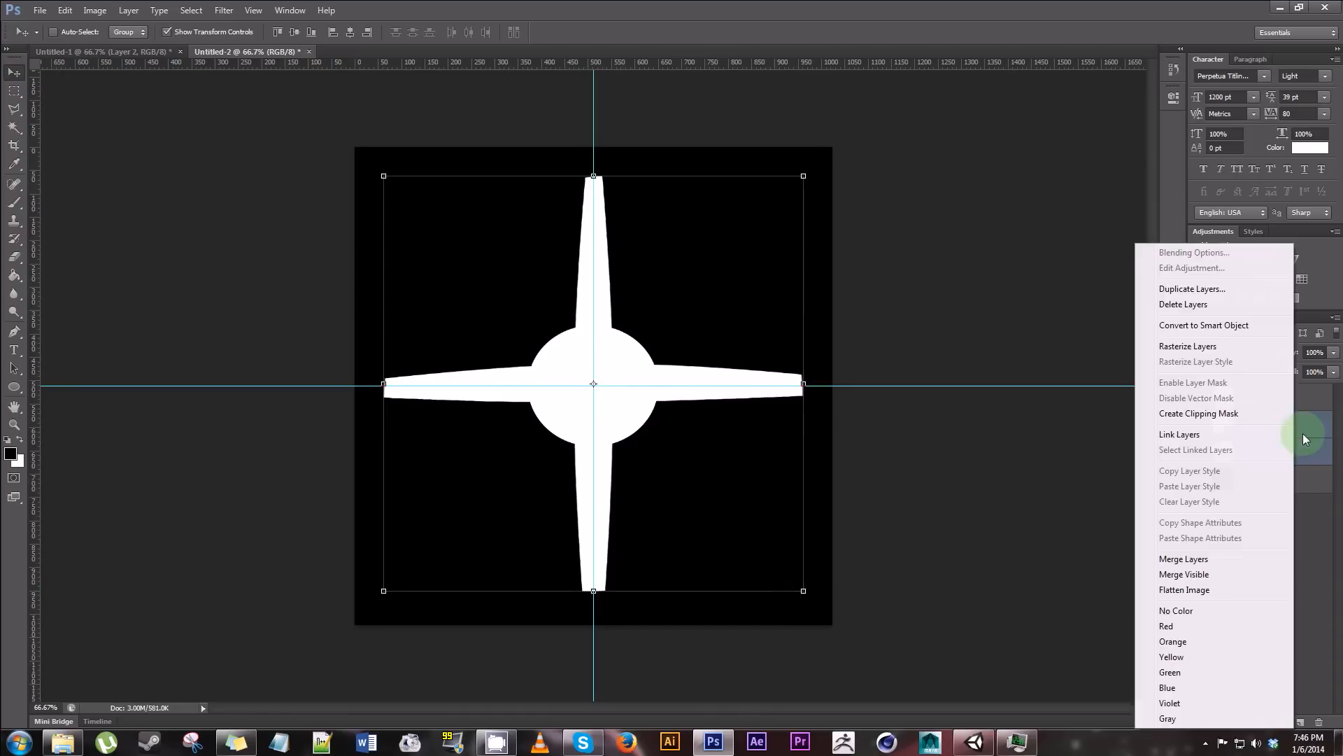
{"action": "left_click", "coordinate": [1184, 559]}
{"action": "key", "text": "ctrl+e"}
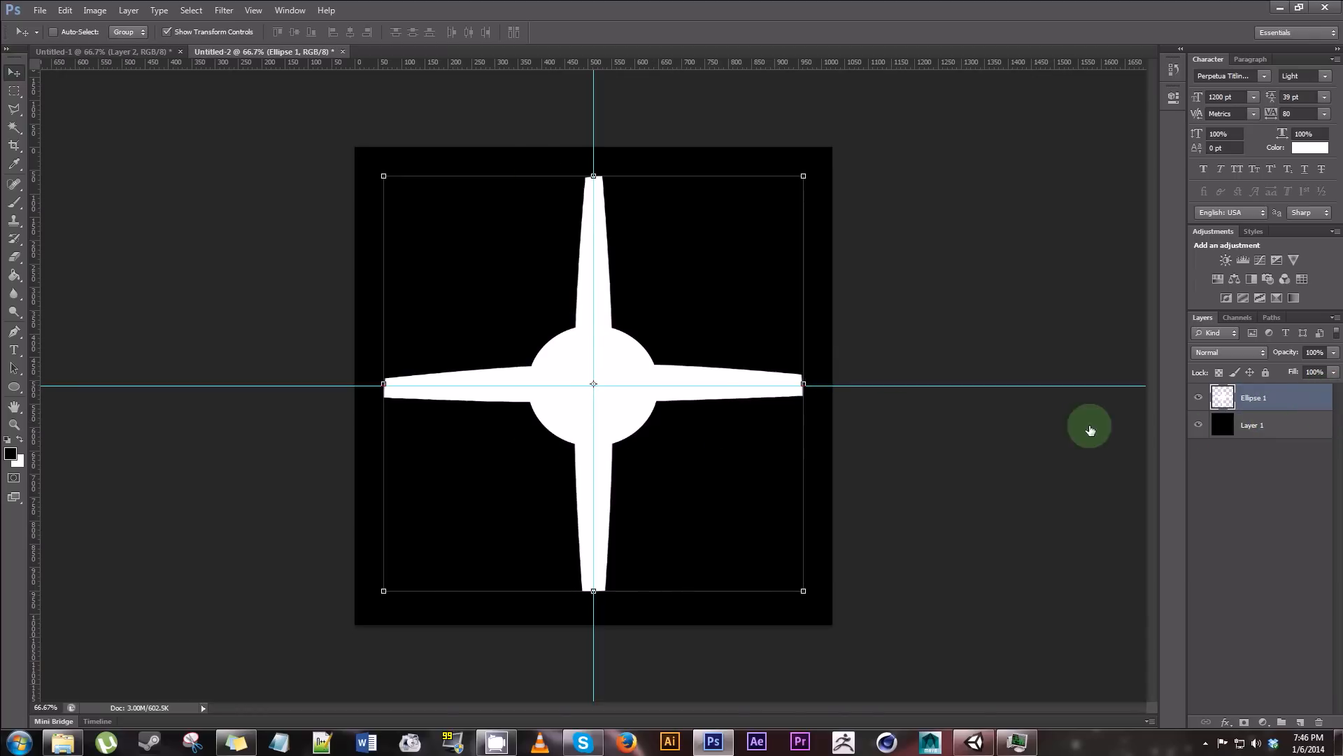
- Add an Outer Glow style to the merged star layer and set the glow color to white (ffffff)
{"action": "double_click", "coordinate": [1303, 405]}
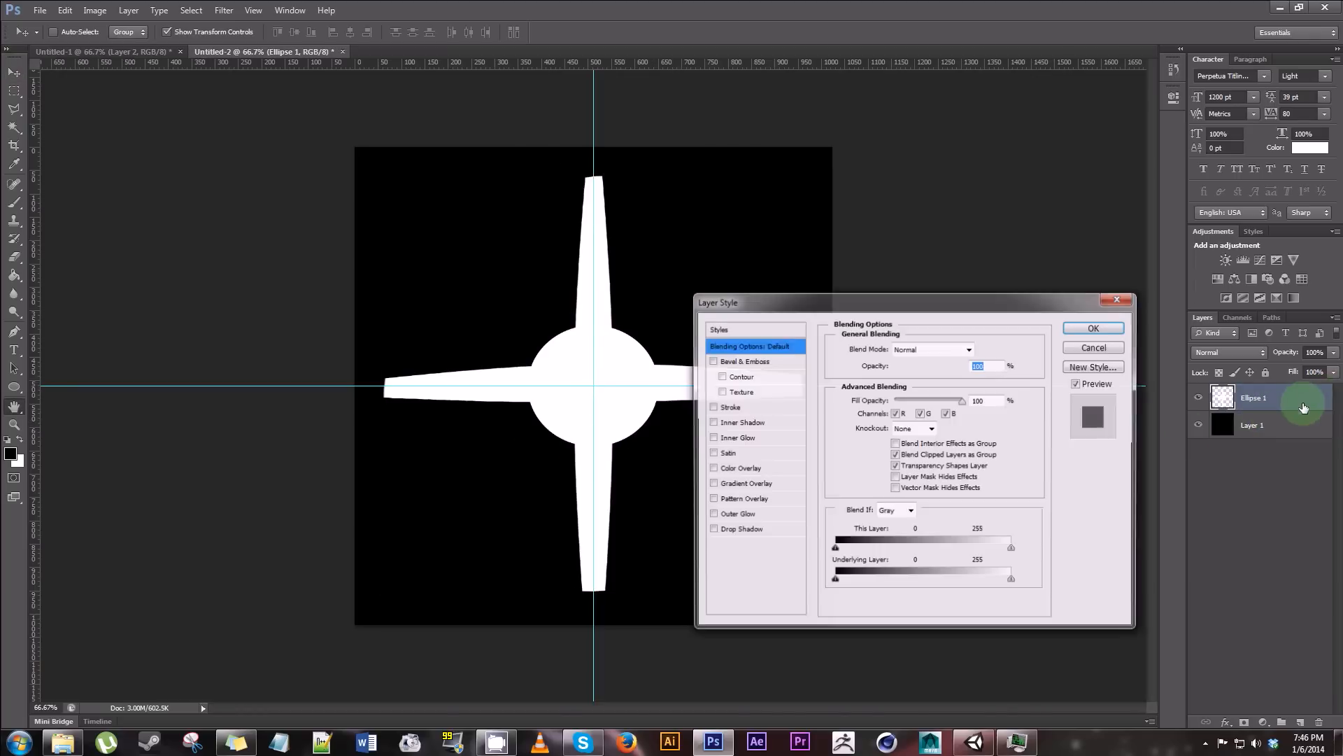
{"action": "left_click", "coordinate": [724, 515]}
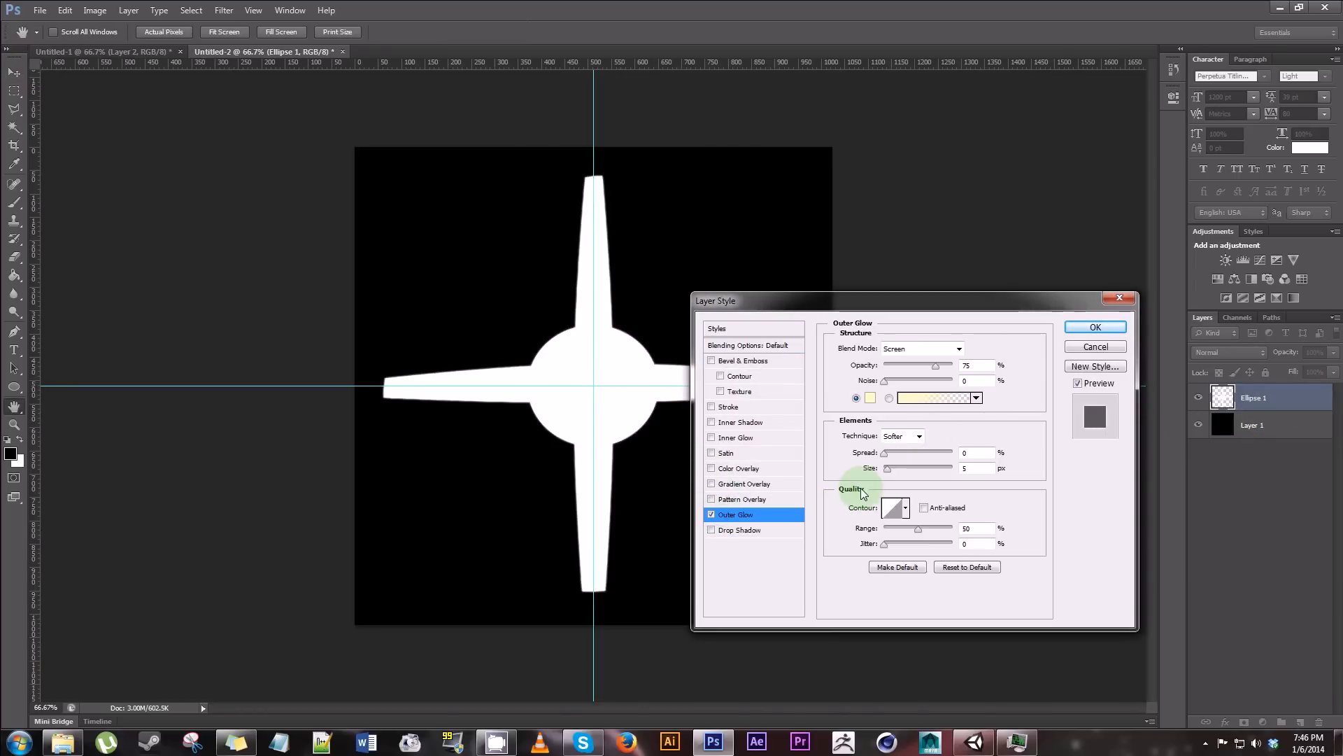
{"action": "left_click", "coordinate": [870, 398]}
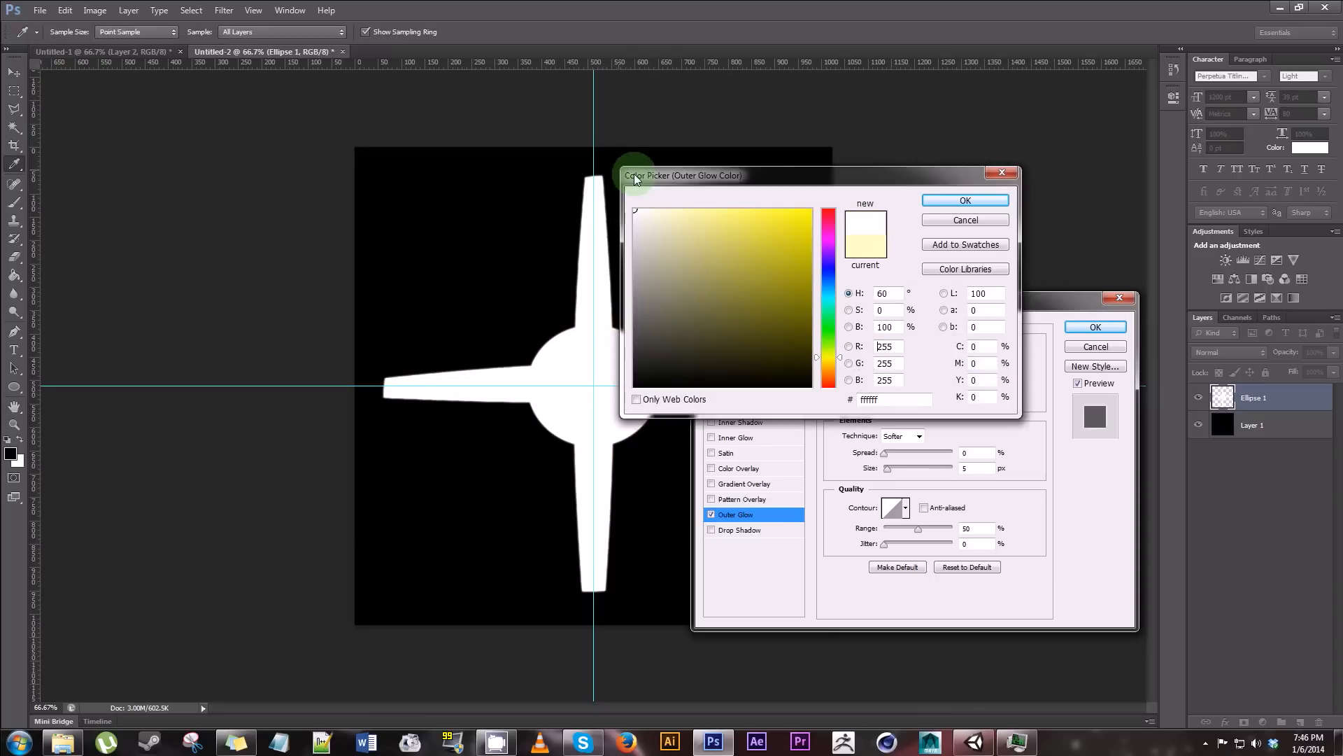
{"action": "left_click", "coordinate": [965, 200]}
- Set the outer glow's spread to 4% and its size to about 40 px, and apply the layer style
{"action": "left_click_drag", "start_coordinate": [897, 468], "coordinate": [900, 472]}
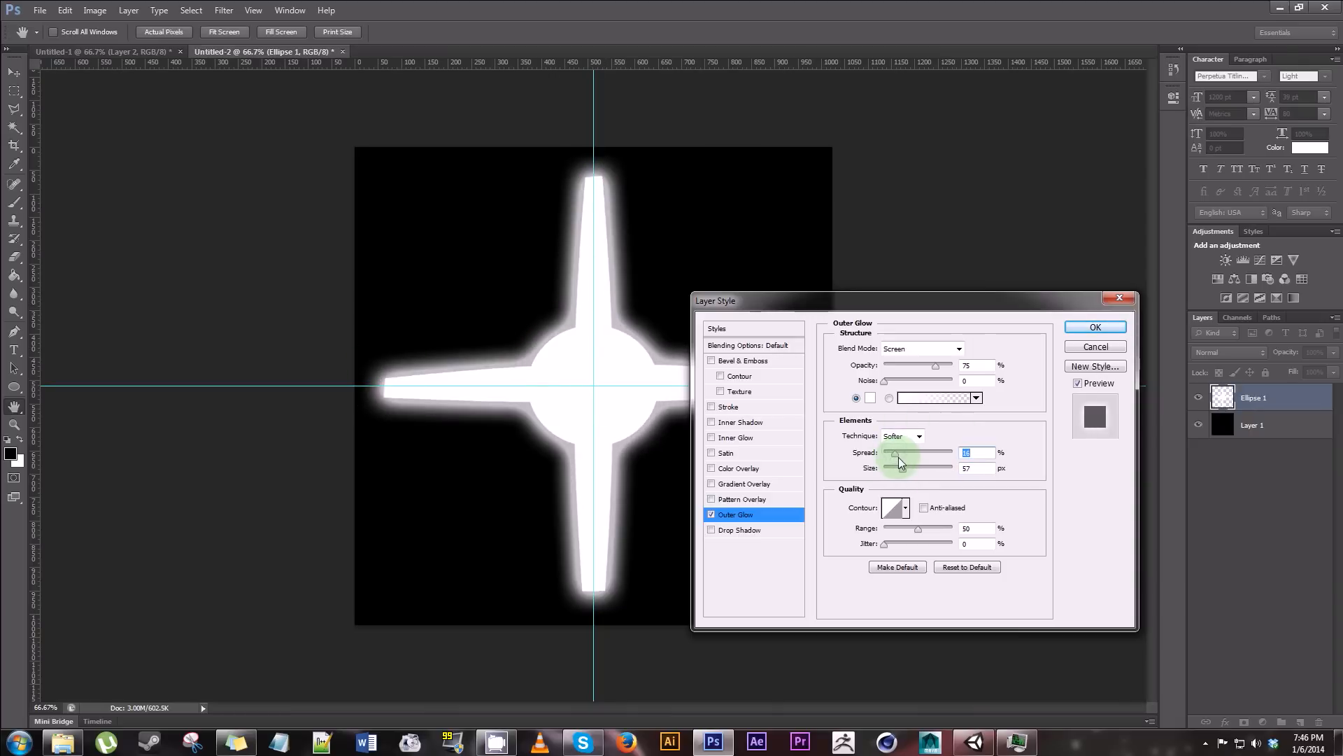
{"action": "left_click_drag", "start_coordinate": [894, 471], "coordinate": [886, 453]}
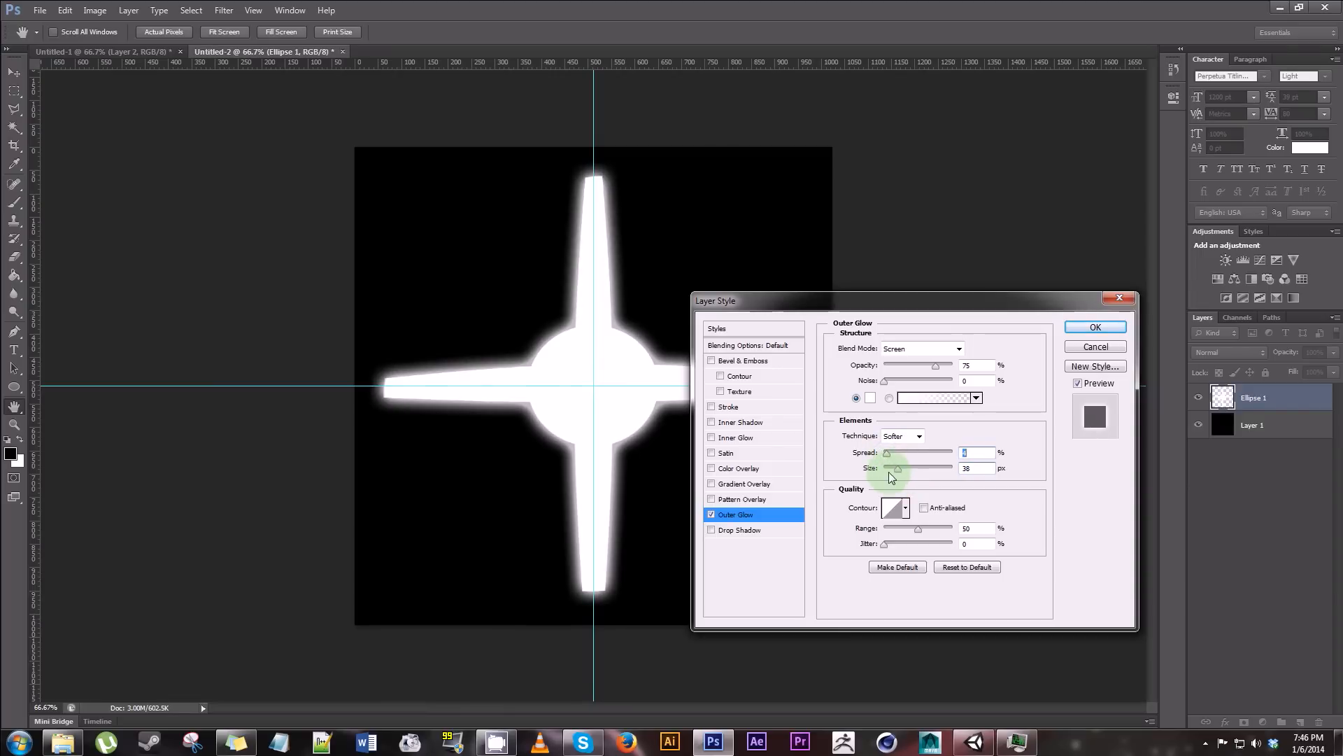
{"action": "left_click_drag", "start_coordinate": [898, 467], "coordinate": [898, 464]}
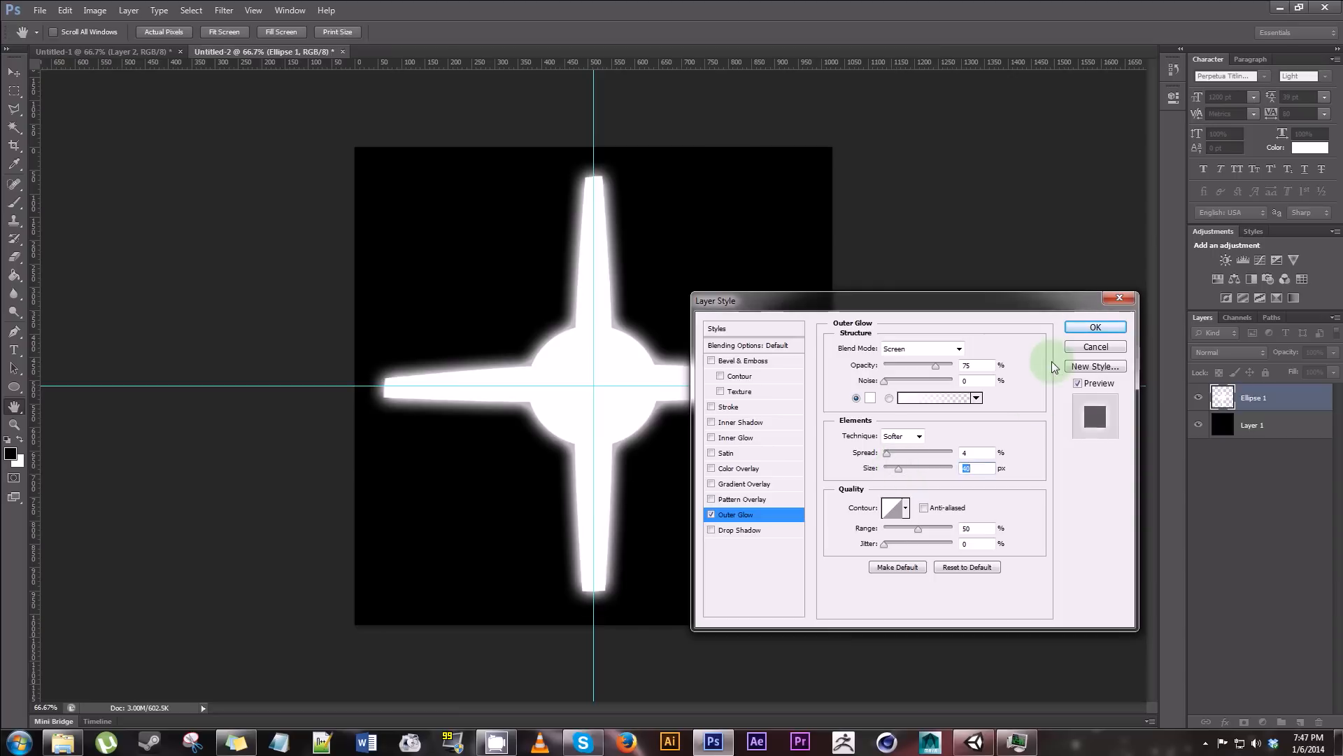
{"action": "left_click", "coordinate": [1093, 329]}
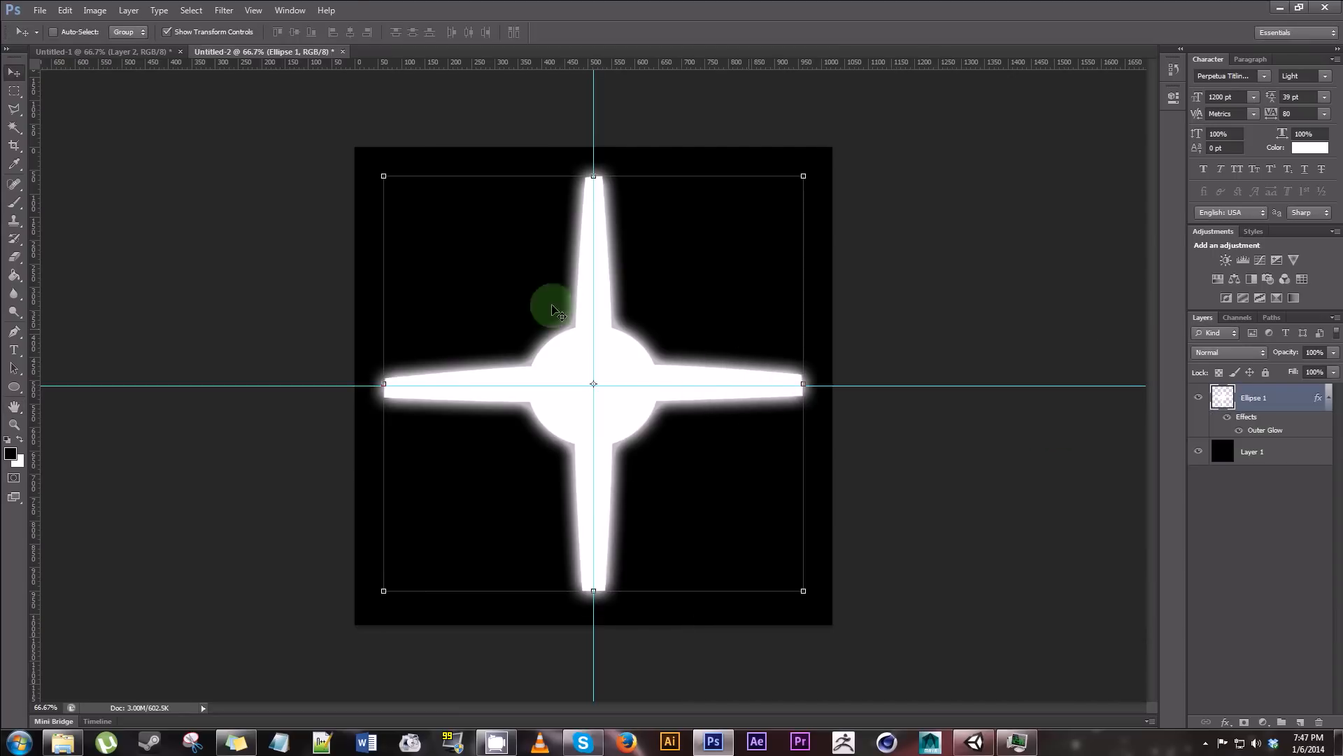
- Export the image for web as a maximum-quality JPEG scaled to 10 percent, and proceed to saving it
{"action": "left_click", "coordinate": [40, 10]}
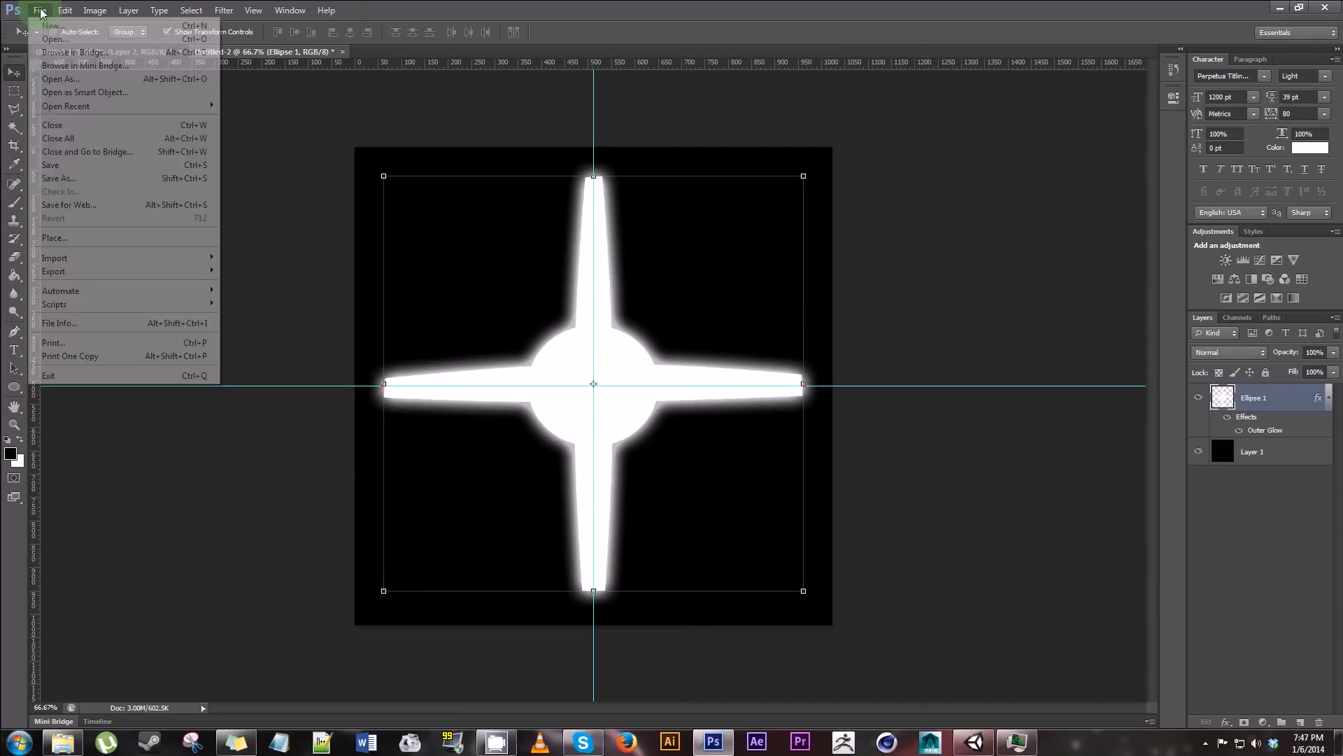
{"action": "left_click", "coordinate": [118, 207]}
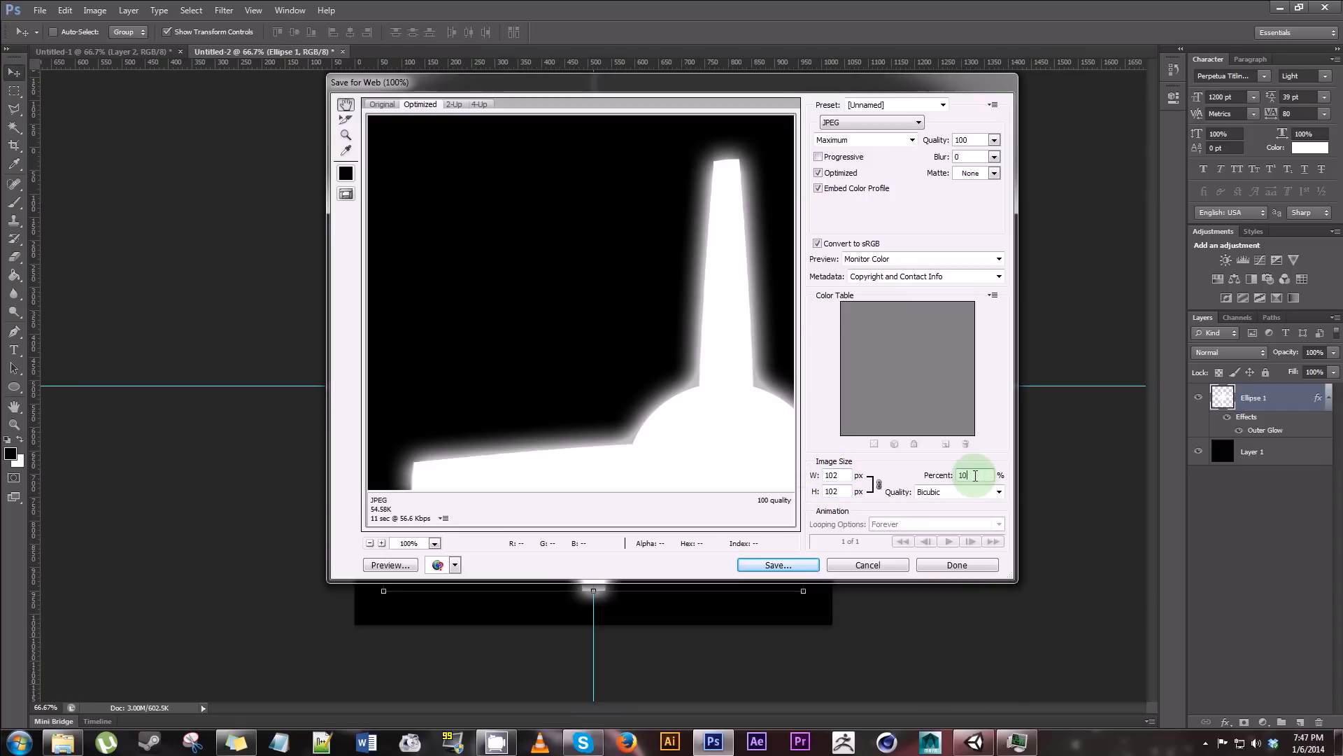
{"action": "left_click", "coordinate": [795, 565]}
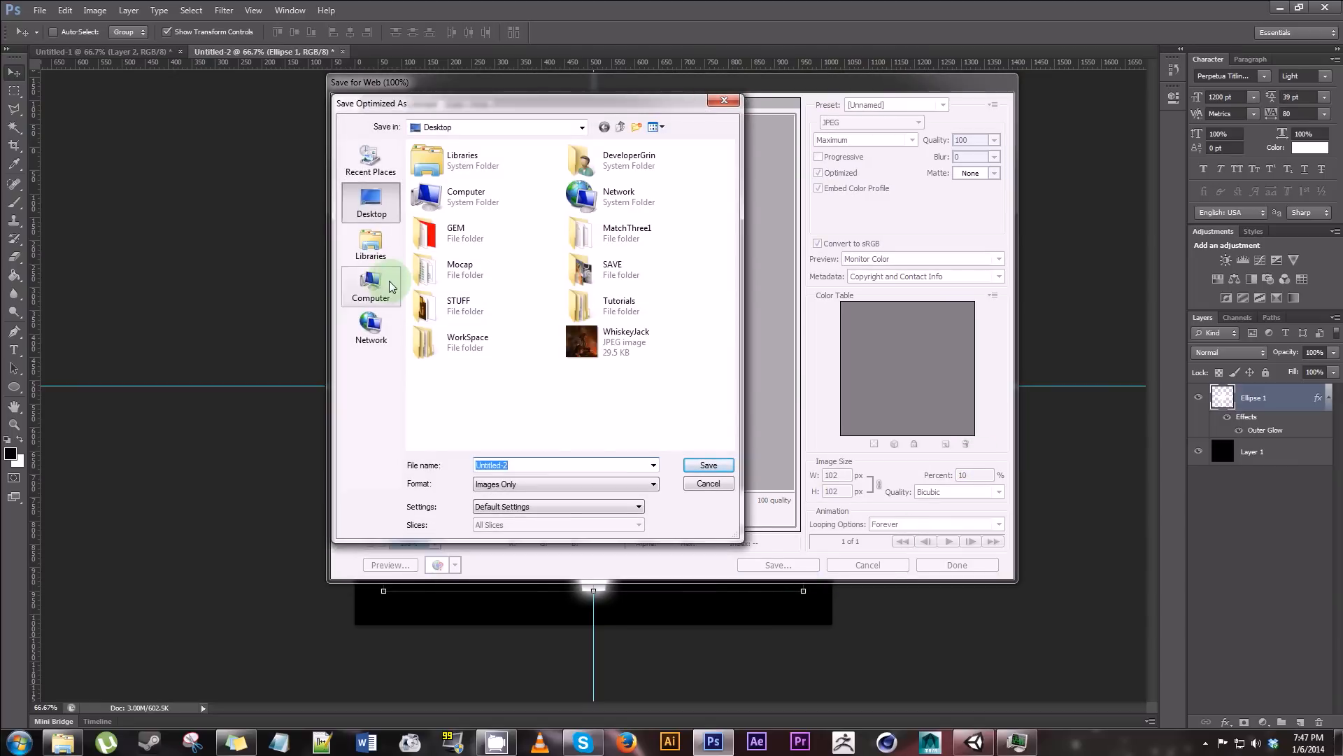
- Choose the Assets folder of the ParticleTUT project in the Documents library as the save location
{"action": "left_click", "coordinate": [371, 245]}
{"action": "left_click", "coordinate": [464, 163]}
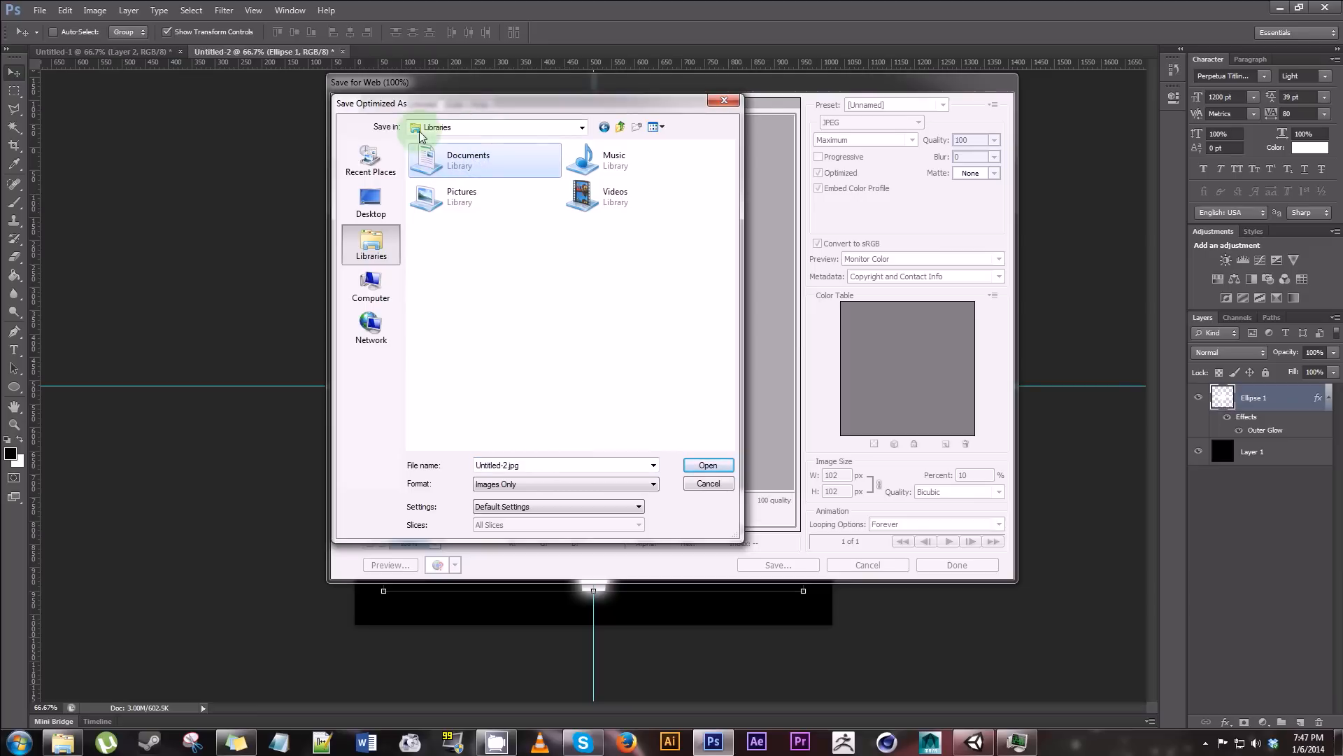
{"action": "double_click", "coordinate": [524, 165]}
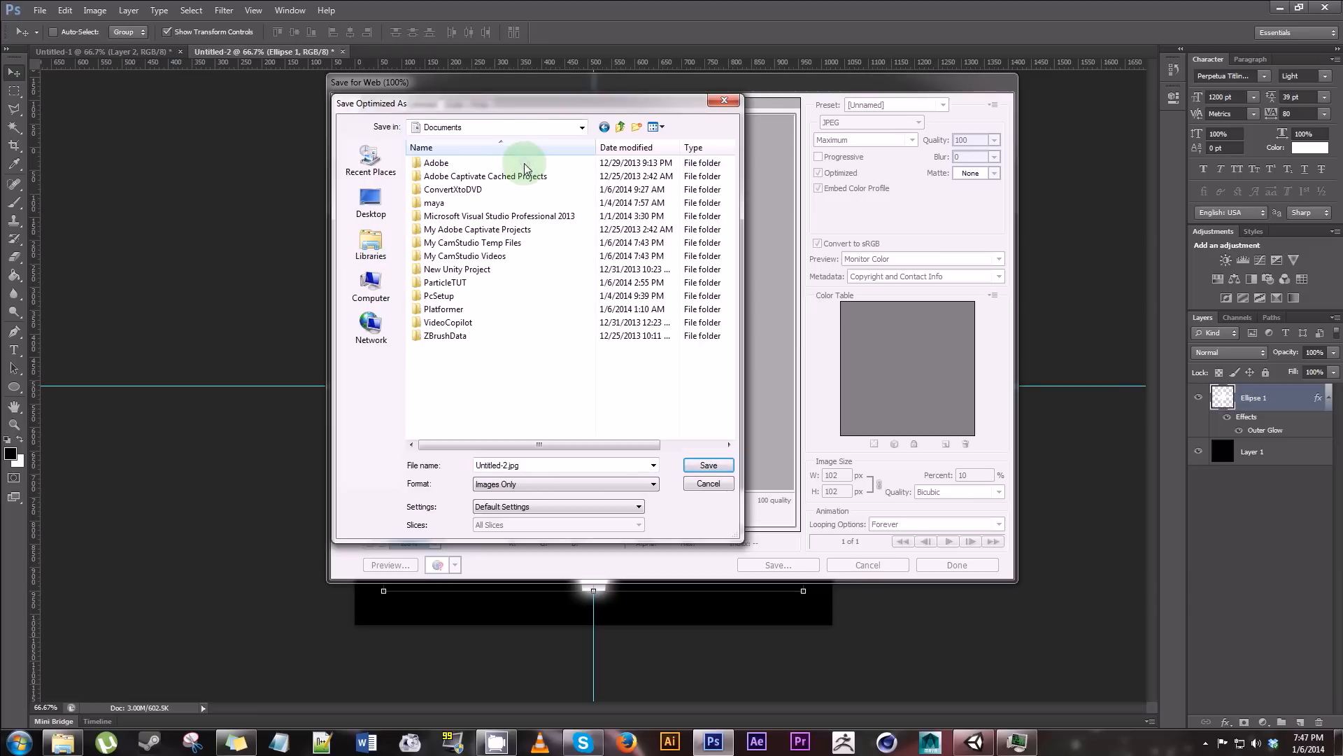
{"action": "double_click", "coordinate": [447, 282]}
{"action": "double_click", "coordinate": [435, 163]}
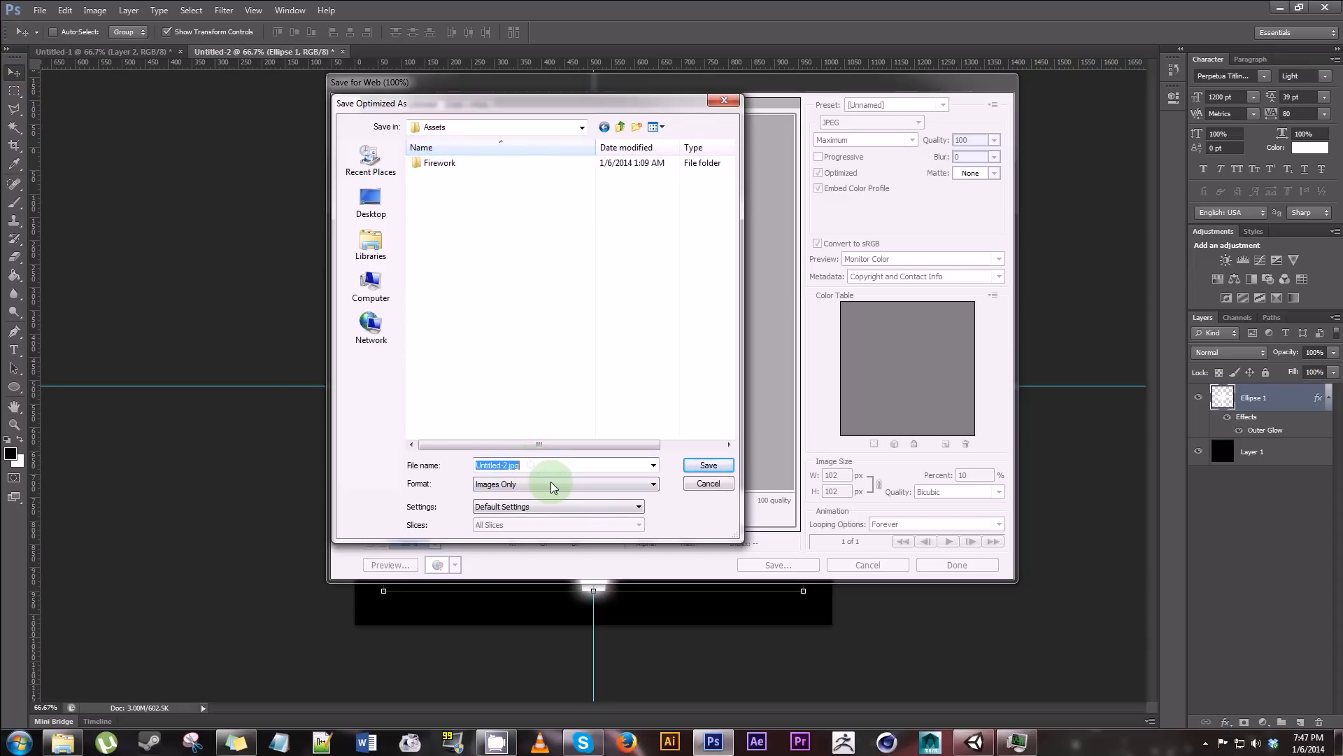
- Name the exported image FireWork and save it
{"action": "type", "text": "FireWore"}
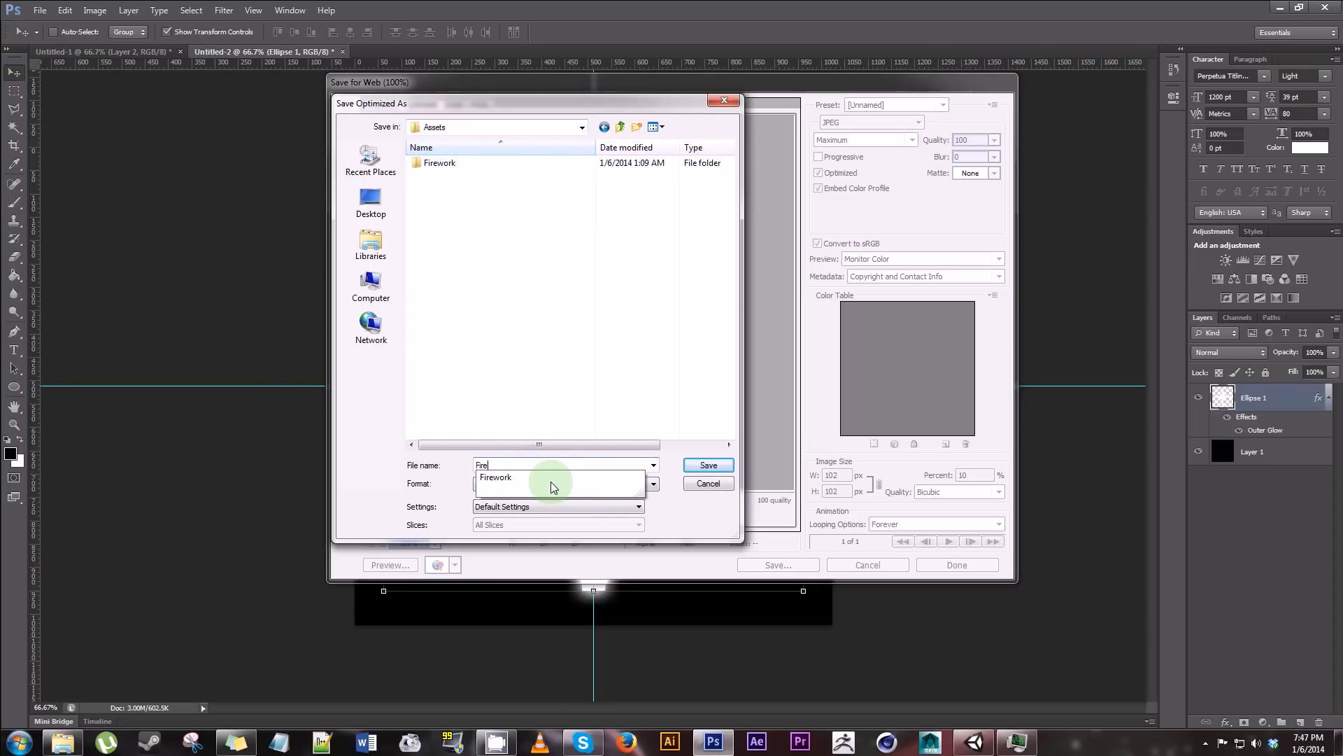
{"action": "key", "text": "BackSpace"}
{"action": "type", "text": "k"}
{"action": "key", "text": "Return"}
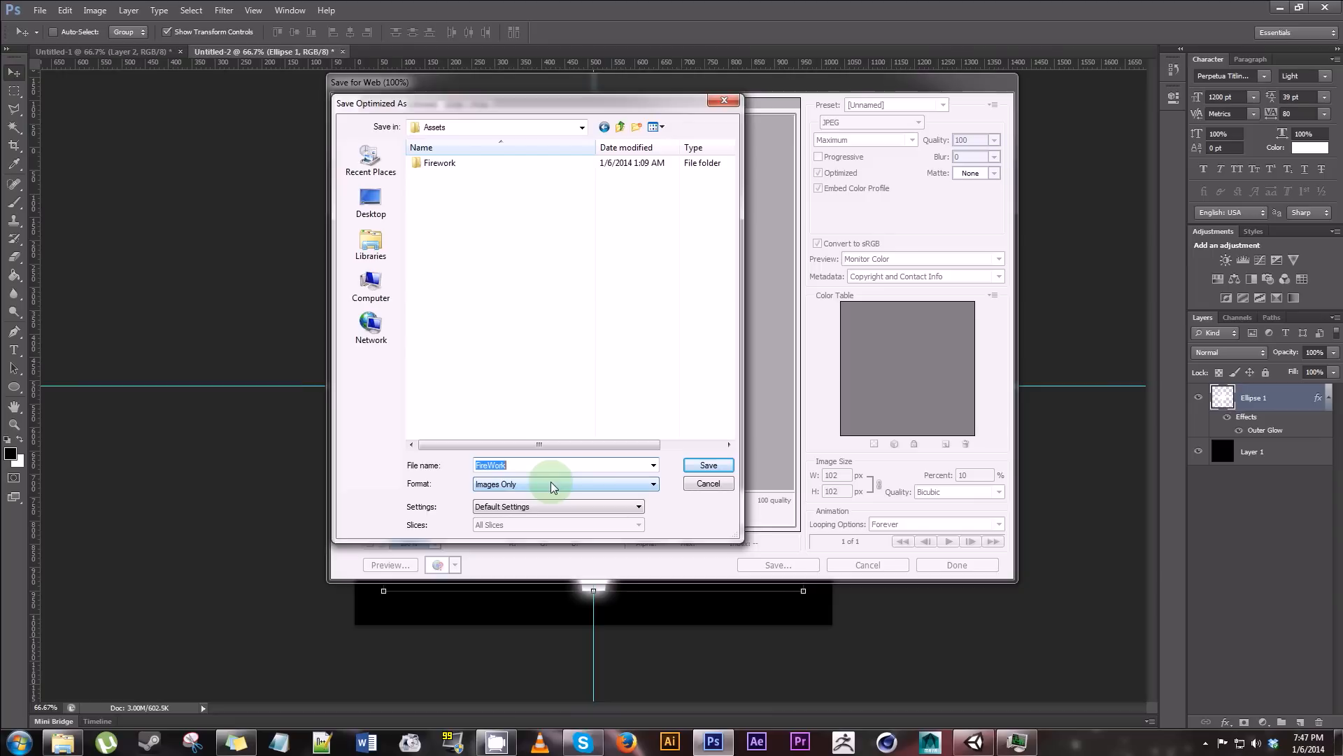
{"action": "left_click", "coordinate": [689, 466]}
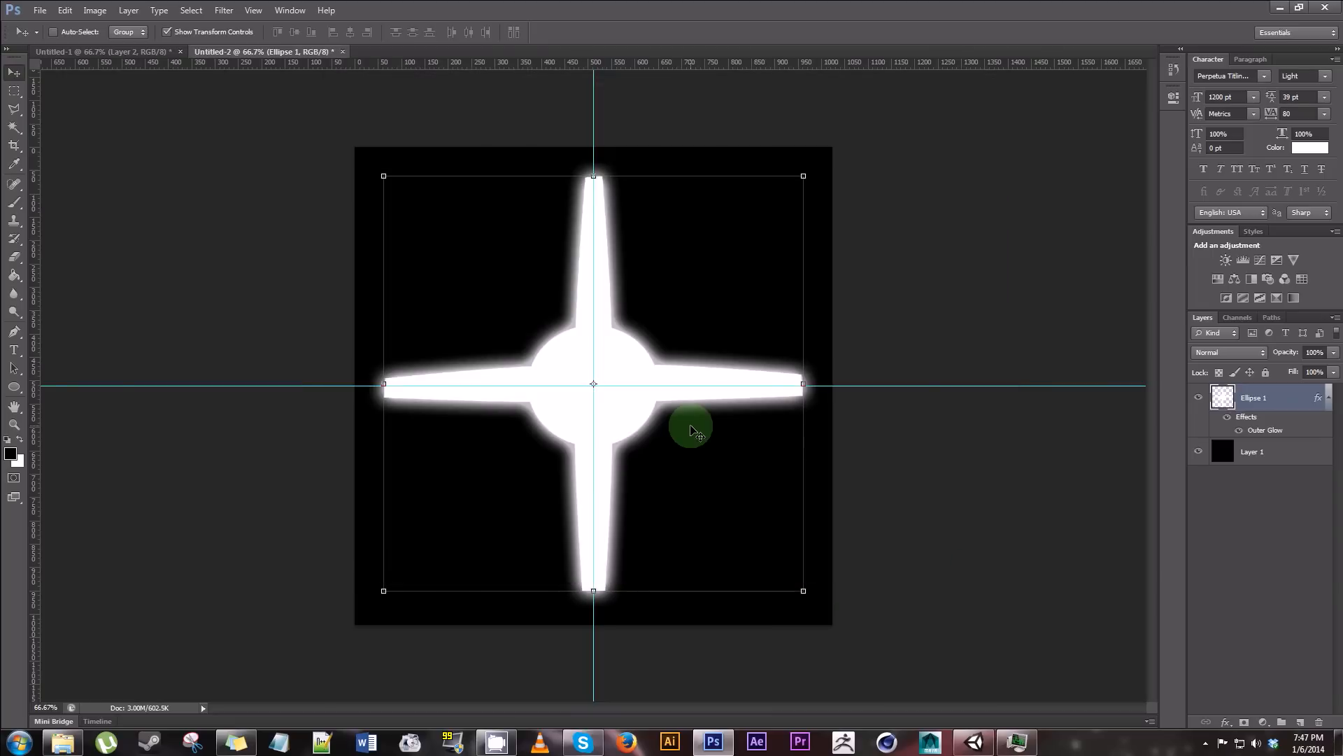
- Hide the Ellipse 1 star layer and create a new empty layer with the default settings
{"action": "left_click", "coordinate": [1199, 397]}
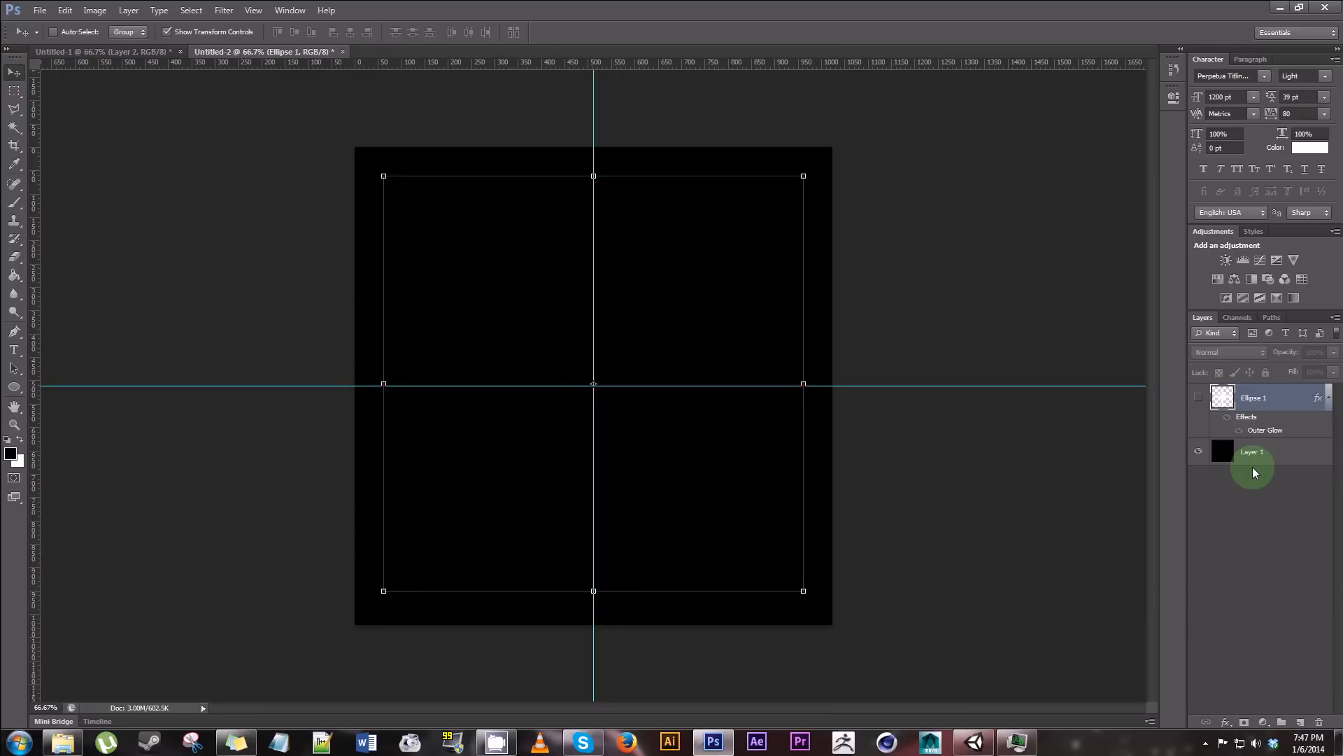
{"action": "key", "text": "ctrl+shift+n"}
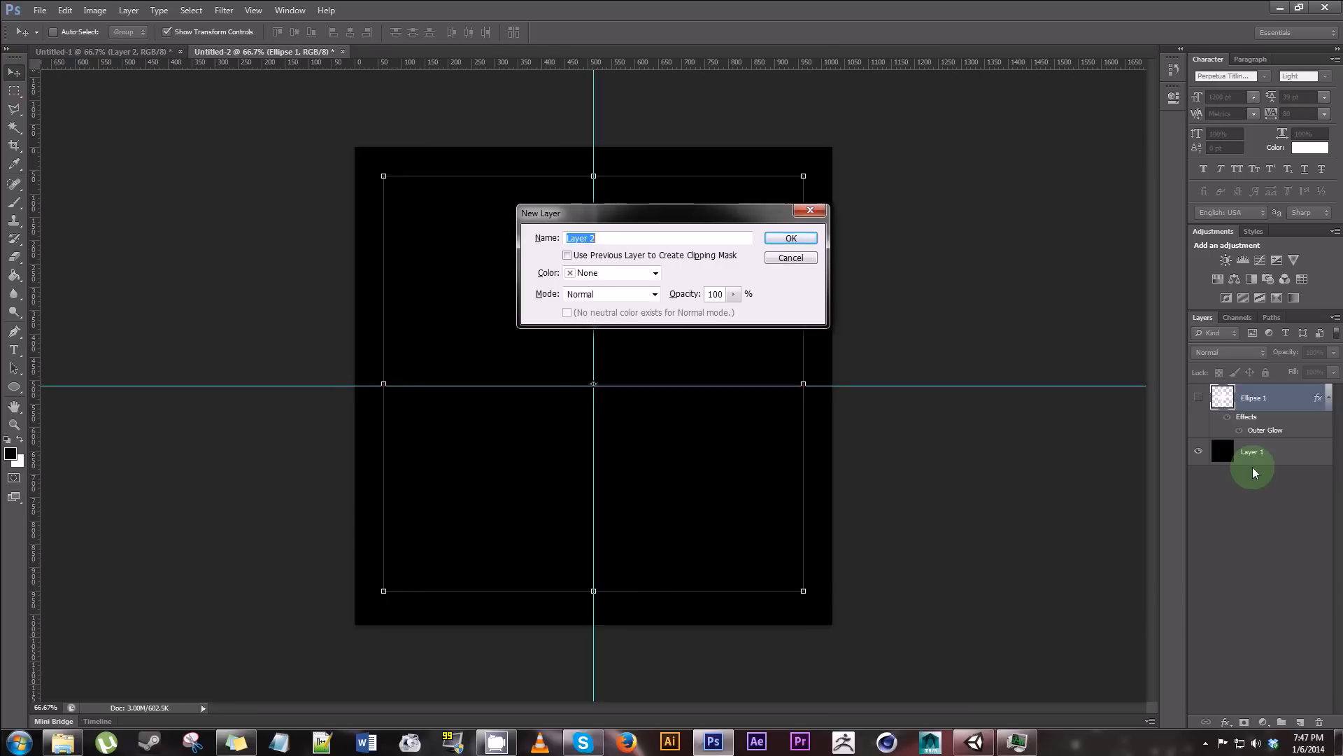
{"action": "key", "text": "Return"}
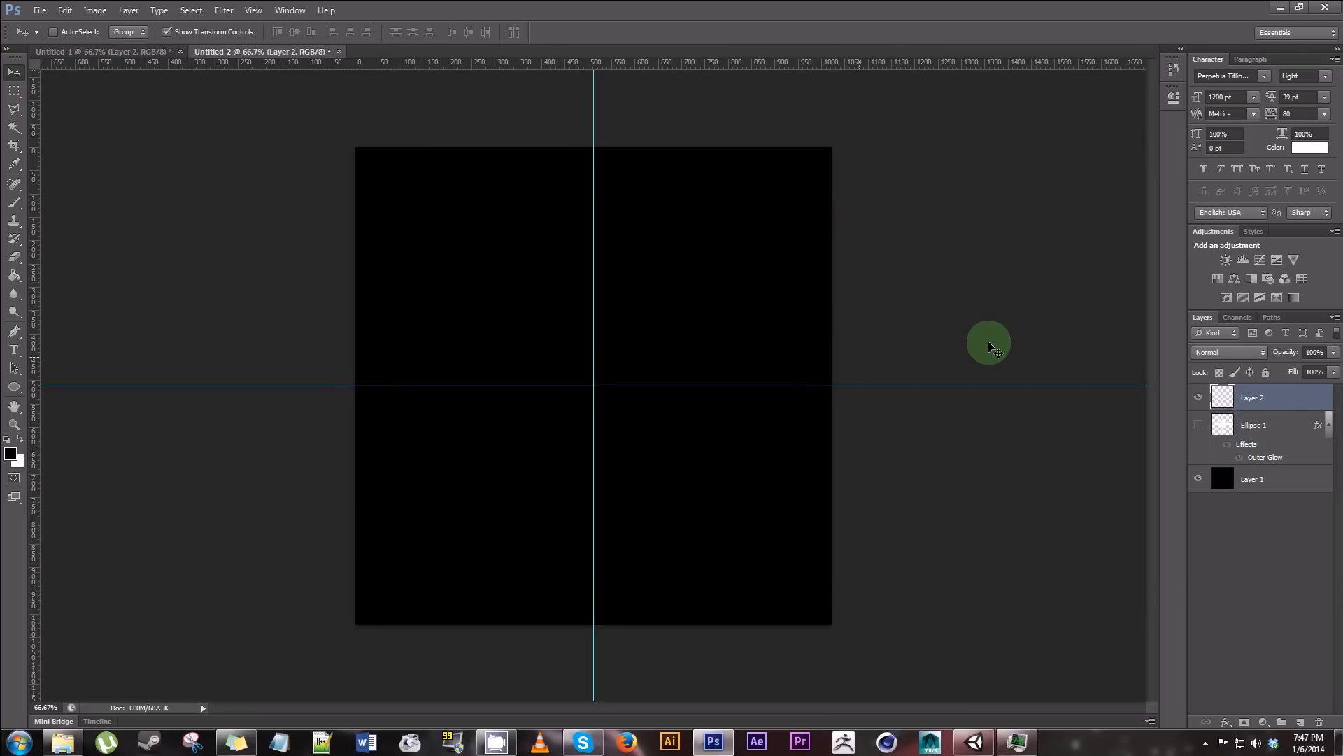
- Draw a ten-pointed starburst custom shape about 682 × 717 px over the middle of the canvas
{"action": "left_click", "coordinate": [12, 387]}
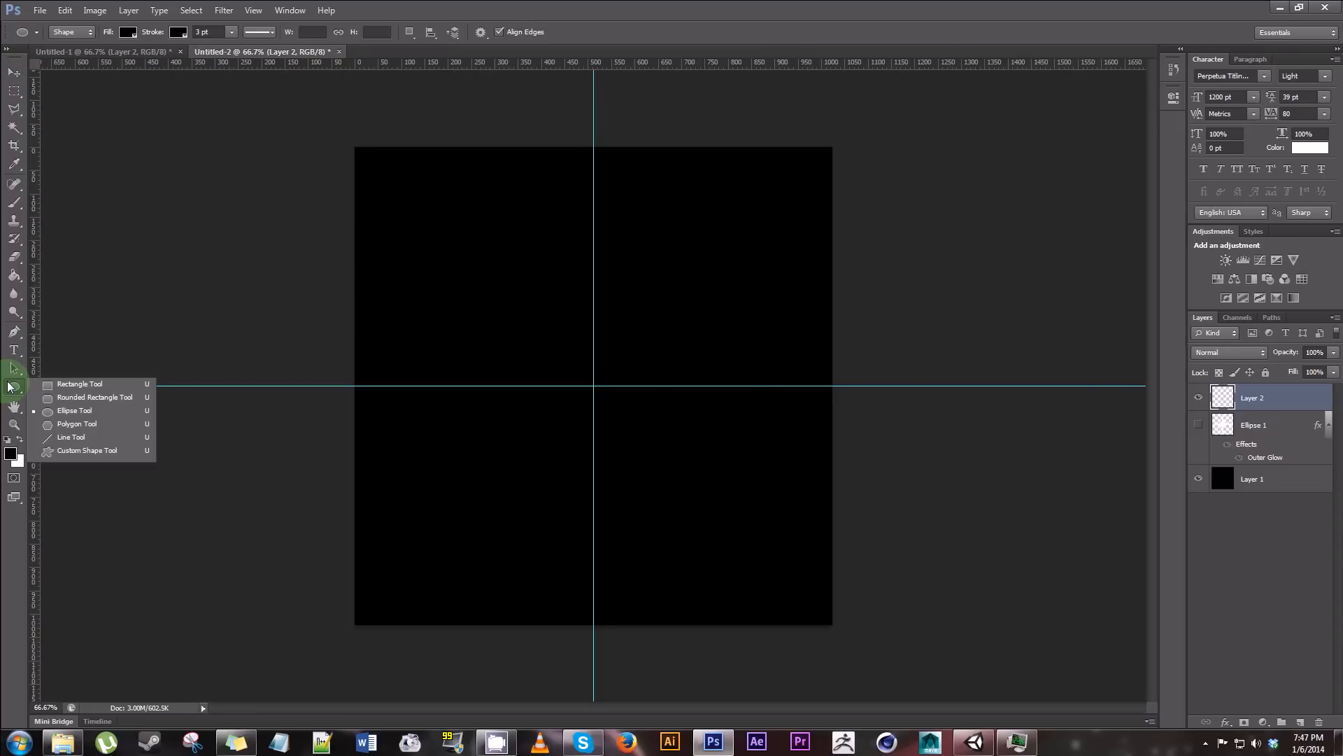
{"action": "left_click", "coordinate": [85, 450]}
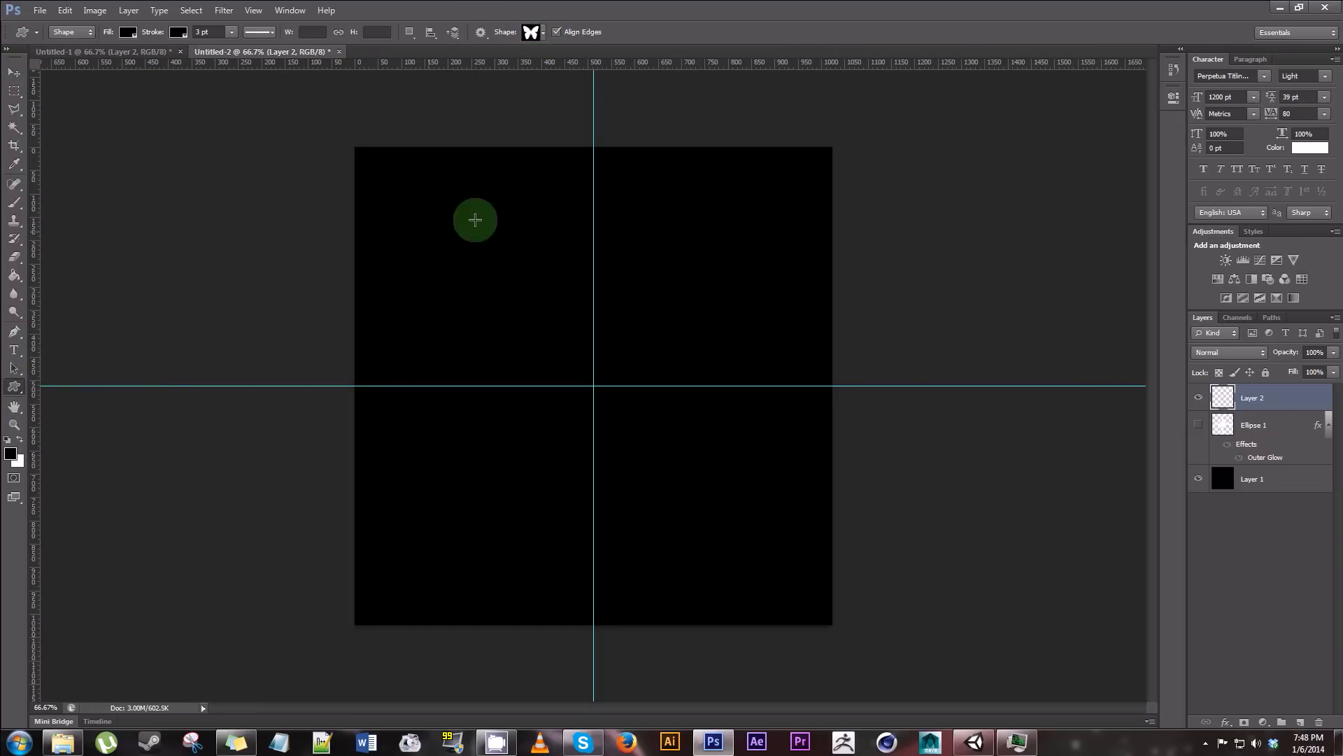
{"action": "left_click", "coordinate": [544, 33]}
{"action": "left_click_drag", "start_coordinate": [593, 78], "coordinate": [595, 104]}
{"action": "left_click", "coordinate": [549, 83]}
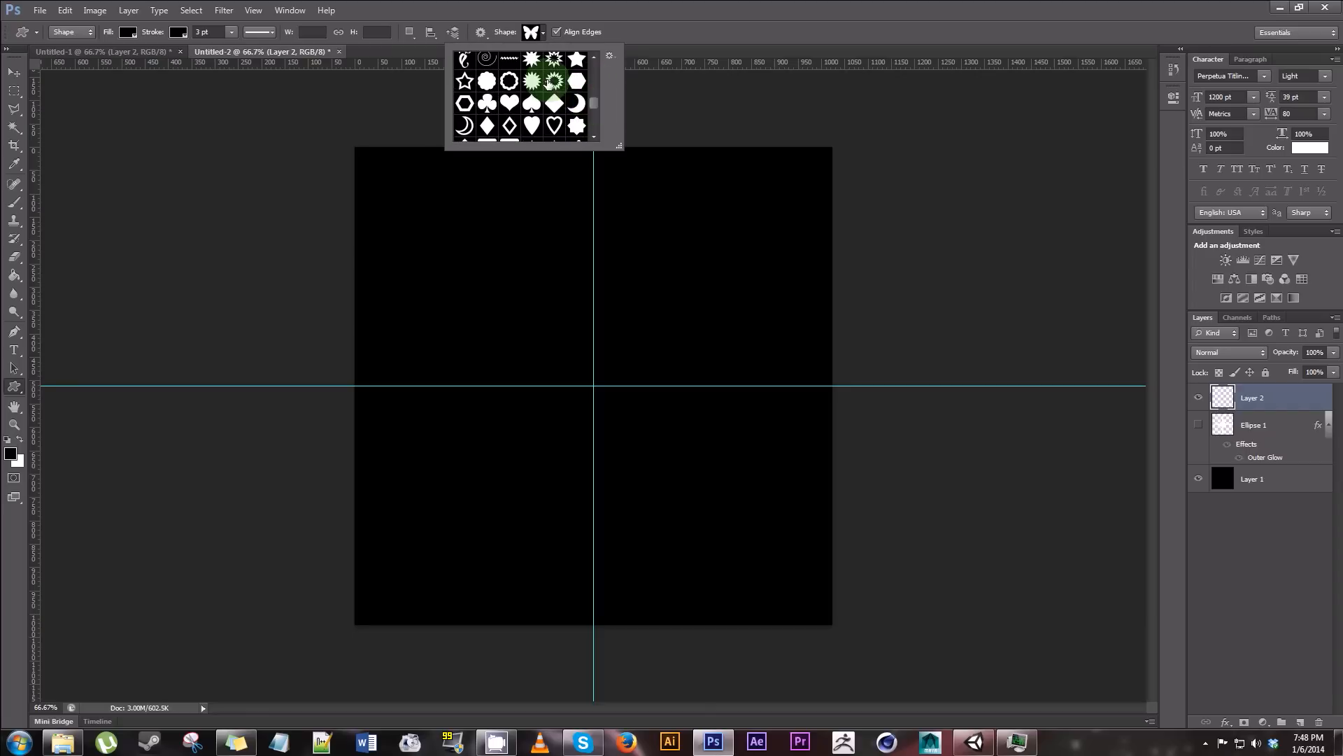
{"action": "left_click", "coordinate": [534, 83]}
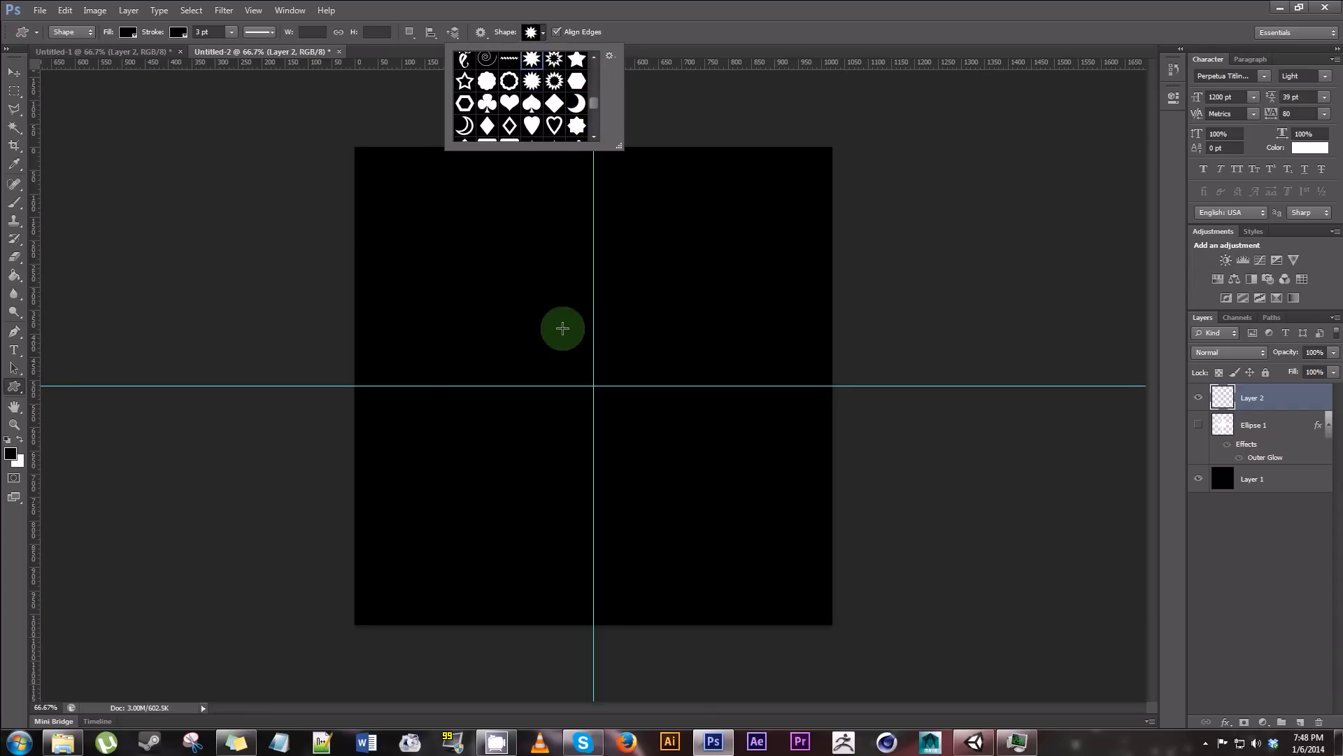
{"action": "left_click_drag", "start_coordinate": [430, 245], "coordinate": [857, 577]}
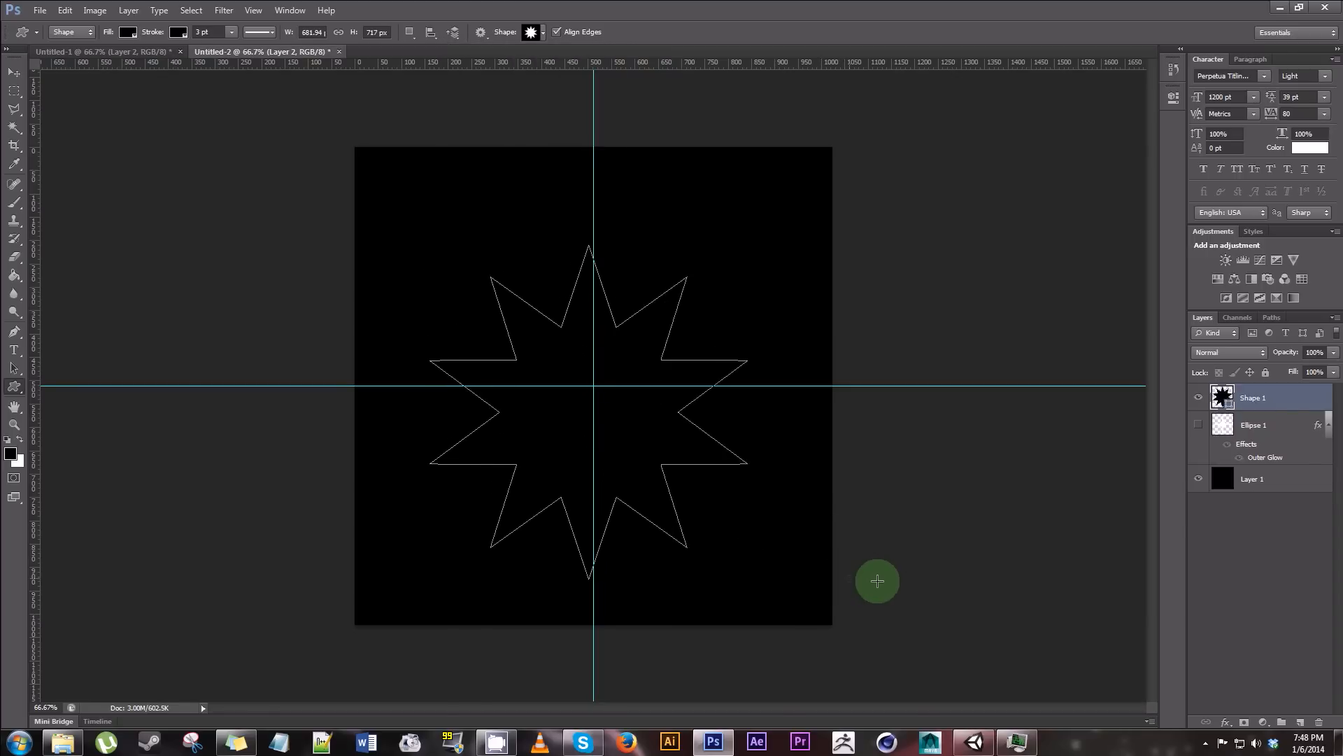
- Give the starburst a white fill and a 0 pt stroke, and centre it on the intersection of the guides
{"action": "left_click_drag", "start_coordinate": [151, 35], "coordinate": [43, 42]}
{"action": "left_click", "coordinate": [128, 32]}
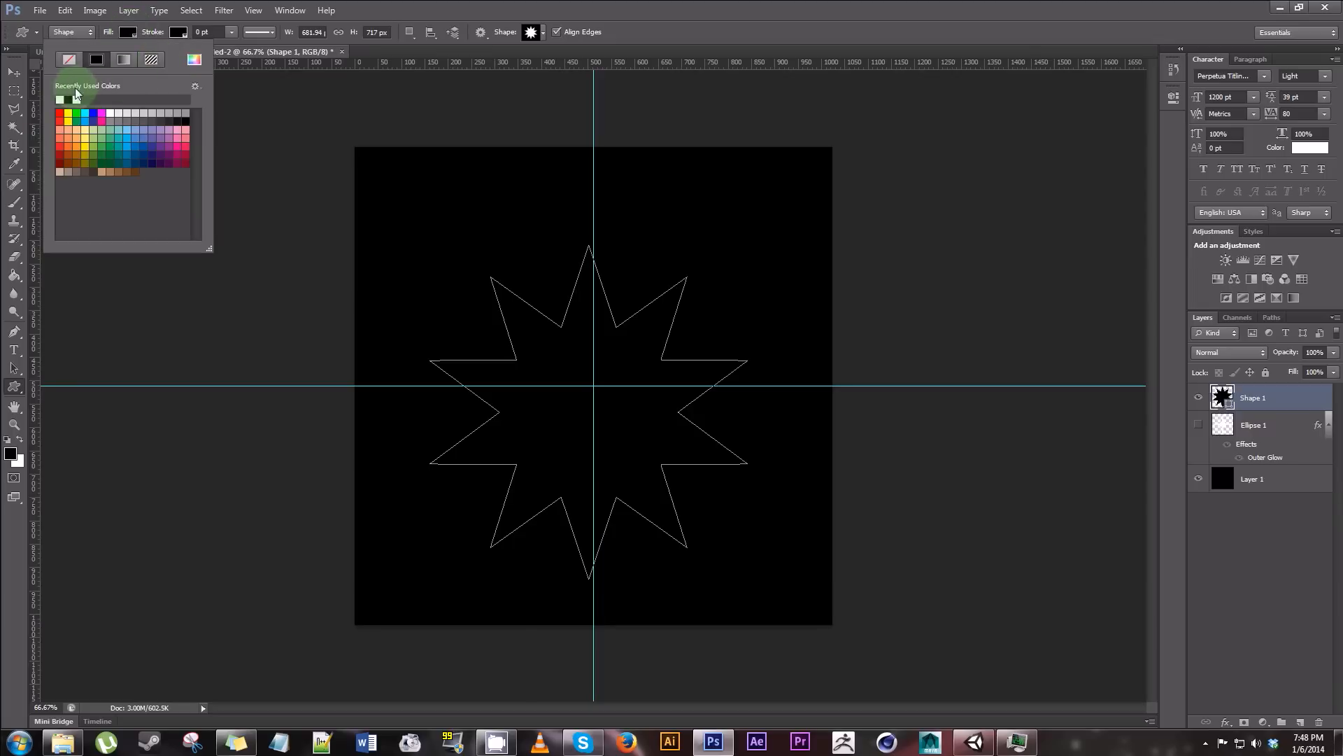
{"action": "left_click", "coordinate": [61, 100]}
{"action": "left_click", "coordinate": [14, 72]}
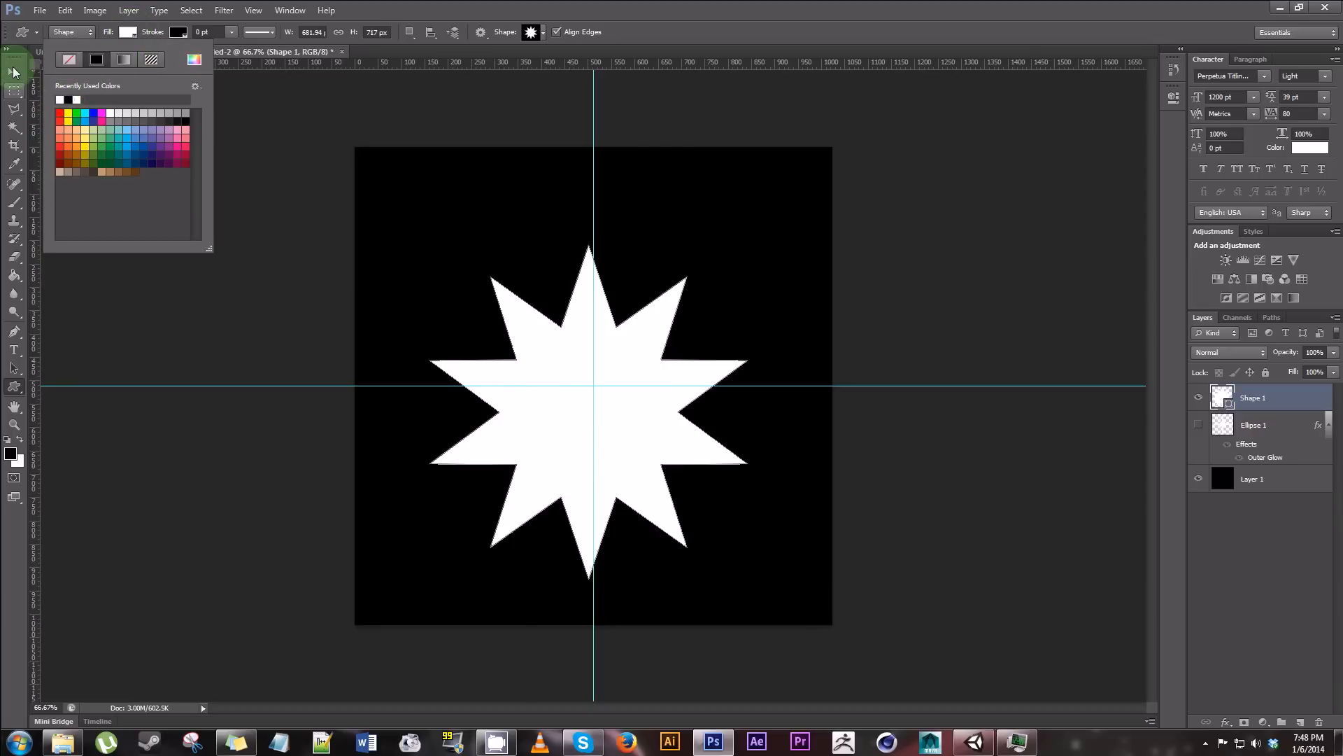
{"action": "left_click_drag", "start_coordinate": [652, 442], "coordinate": [665, 418]}
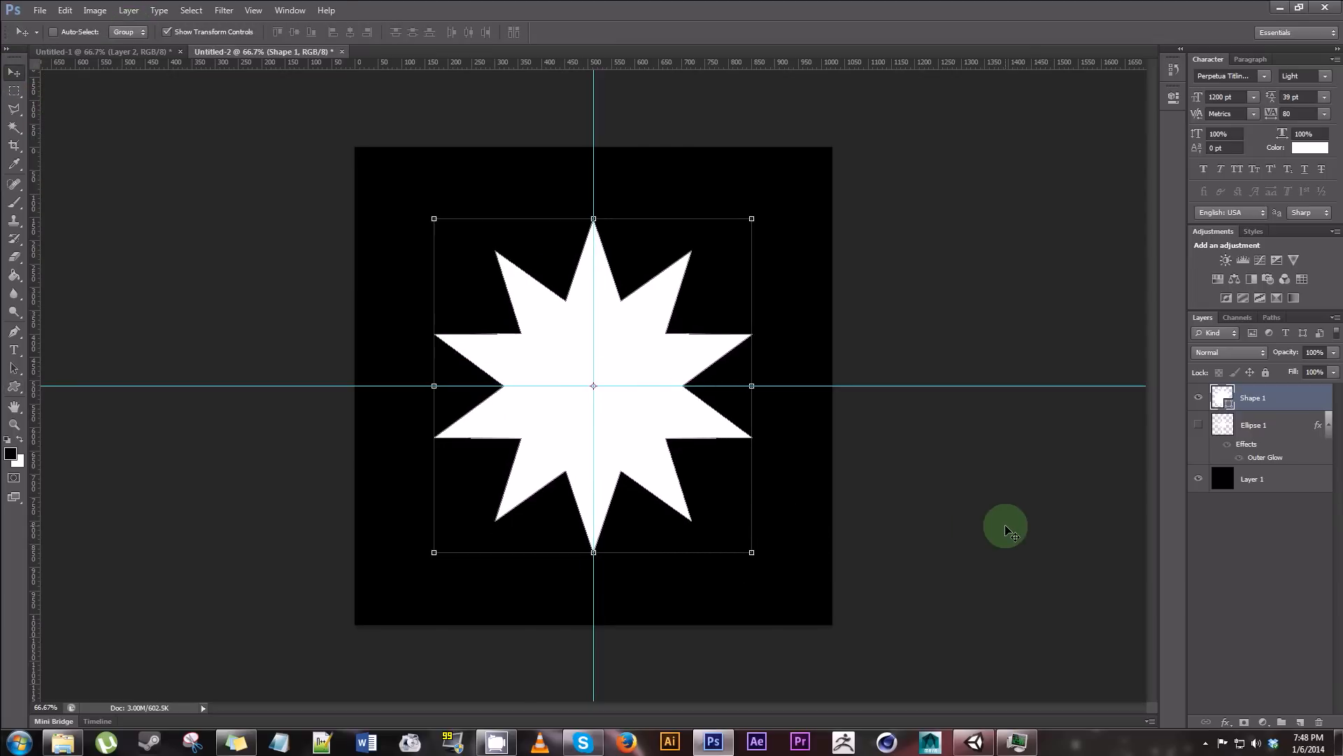
- Copy the Outer Glow layer style from the Ellipse 1 layer onto the Shape 1 starburst layer, and select Layer 1
{"action": "double_click", "coordinate": [1291, 406]}
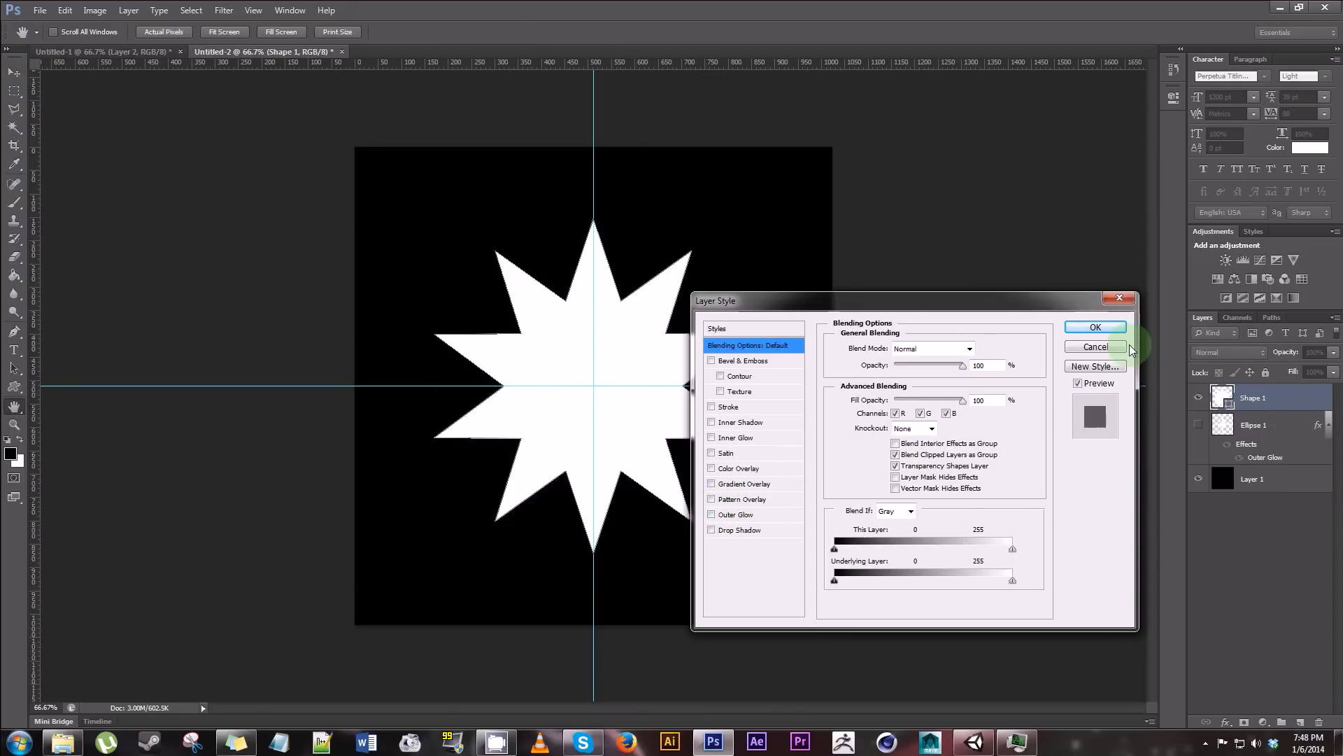
{"action": "key", "text": "Escape"}
{"action": "right_click", "coordinate": [1306, 441]}
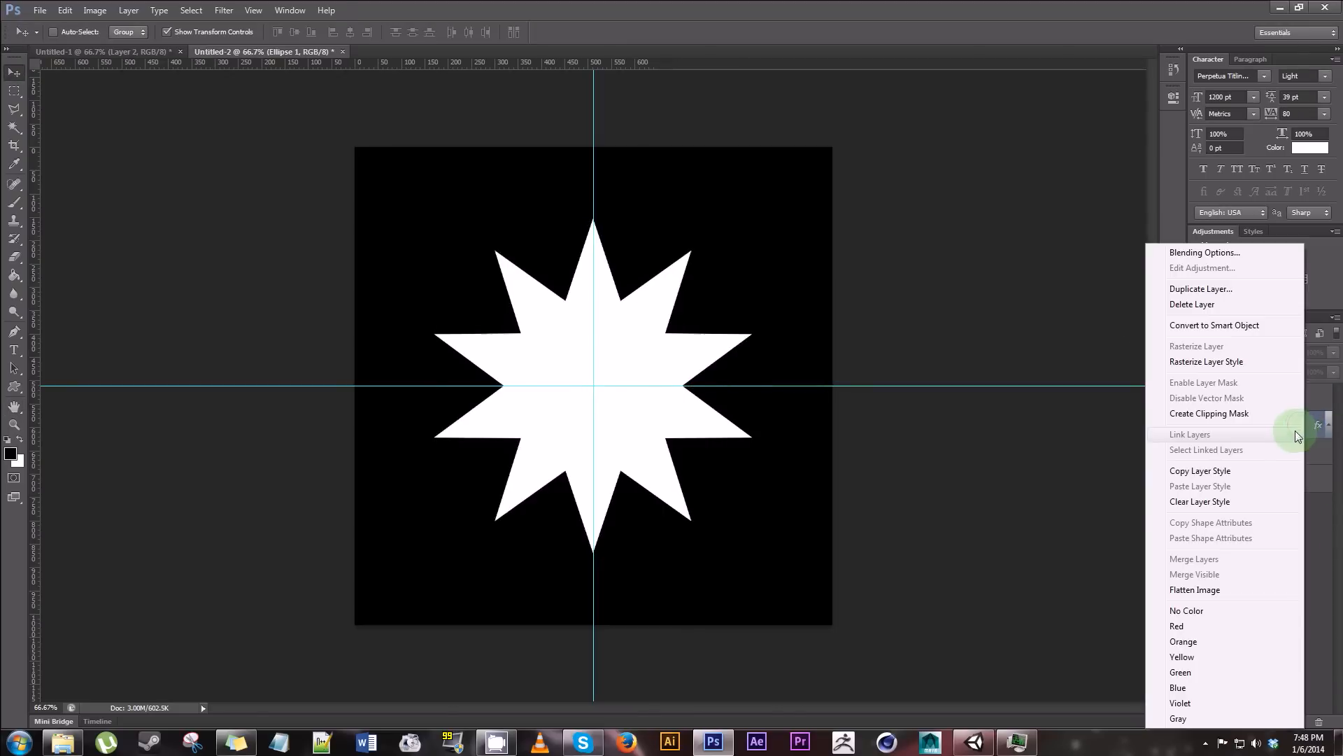
{"action": "left_click", "coordinate": [1225, 471]}
{"action": "right_click", "coordinate": [1295, 397]}
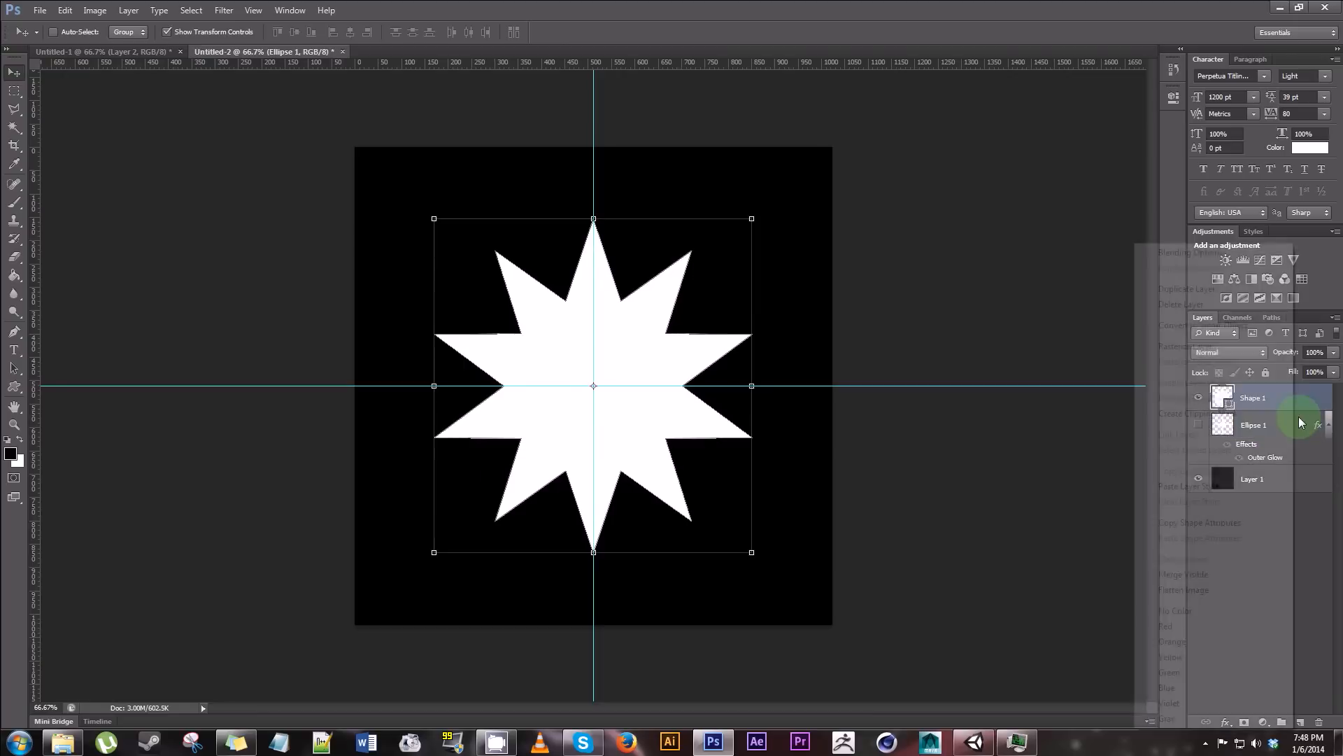
{"action": "left_click", "coordinate": [1249, 486]}
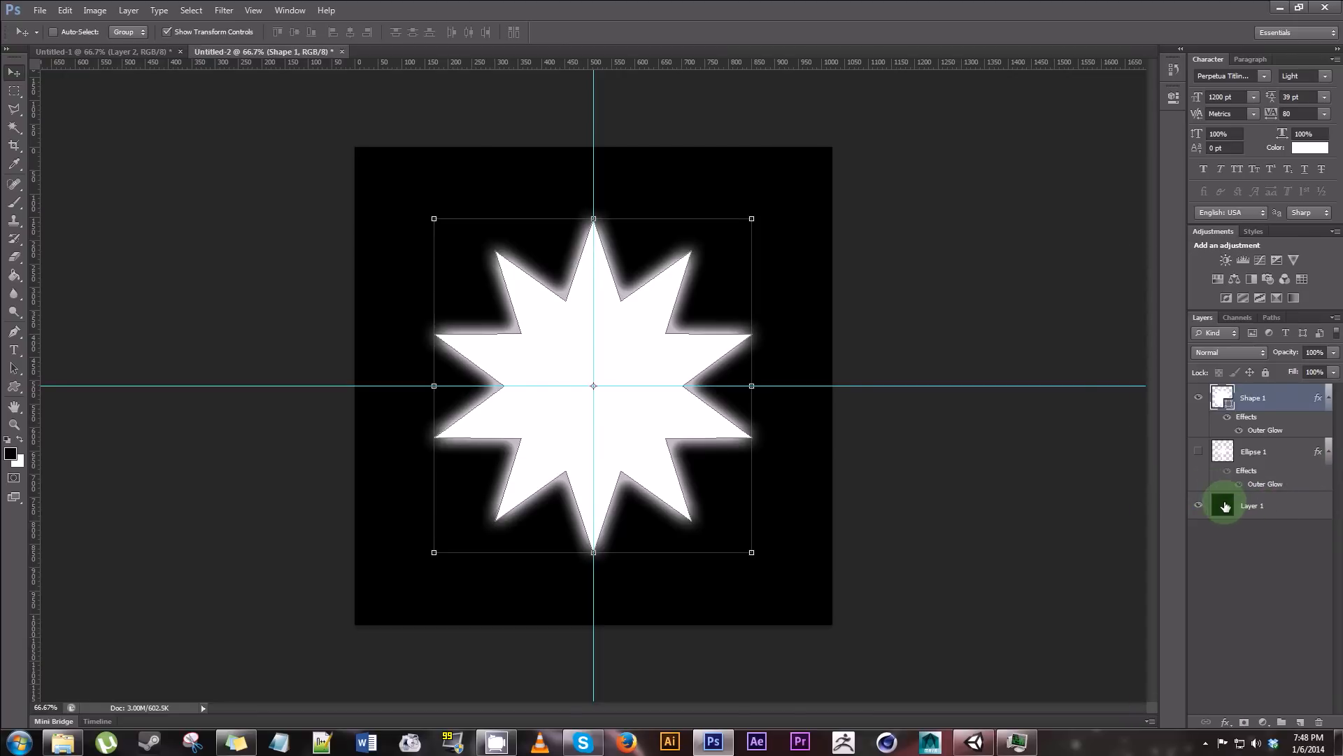
{"action": "left_click", "coordinate": [1285, 506]}
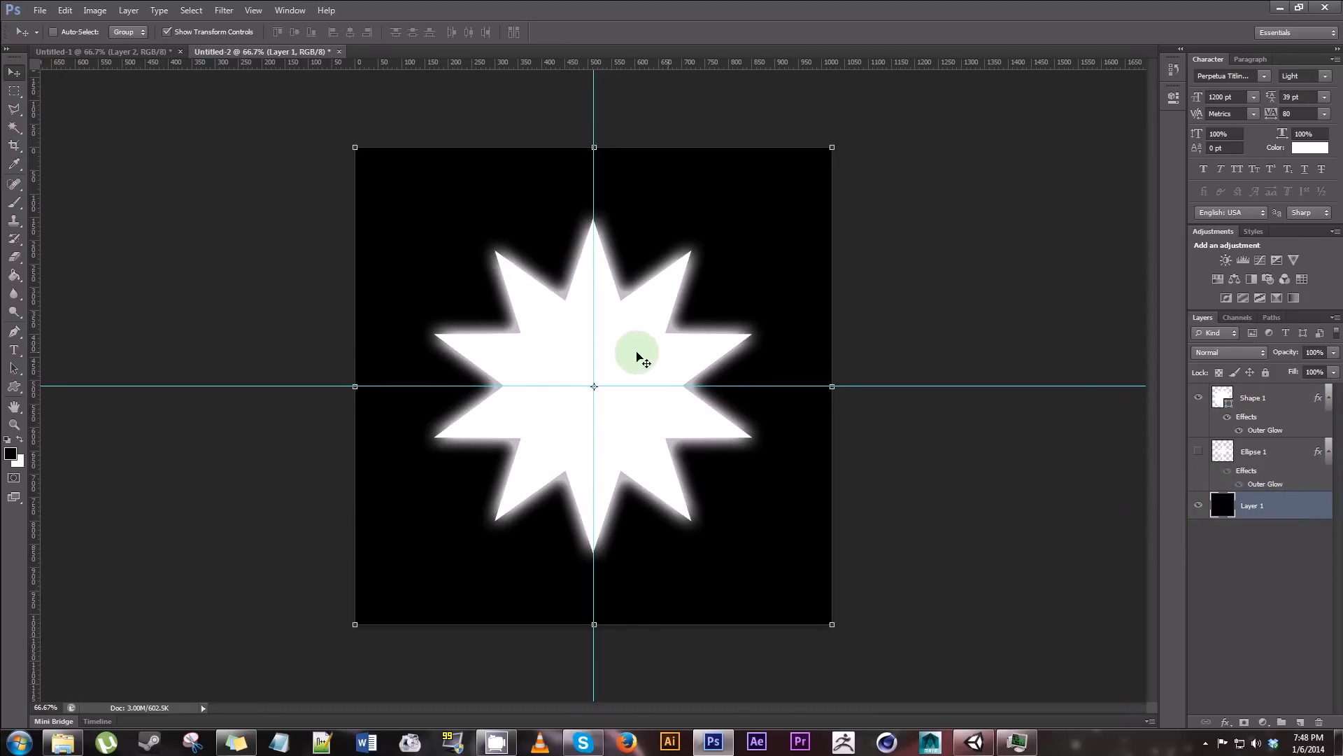
- Start a Save for Web JPEG export of the starburst scaled to 10 percent, 102 × 102 px
{"action": "left_click", "coordinate": [37, 11]}
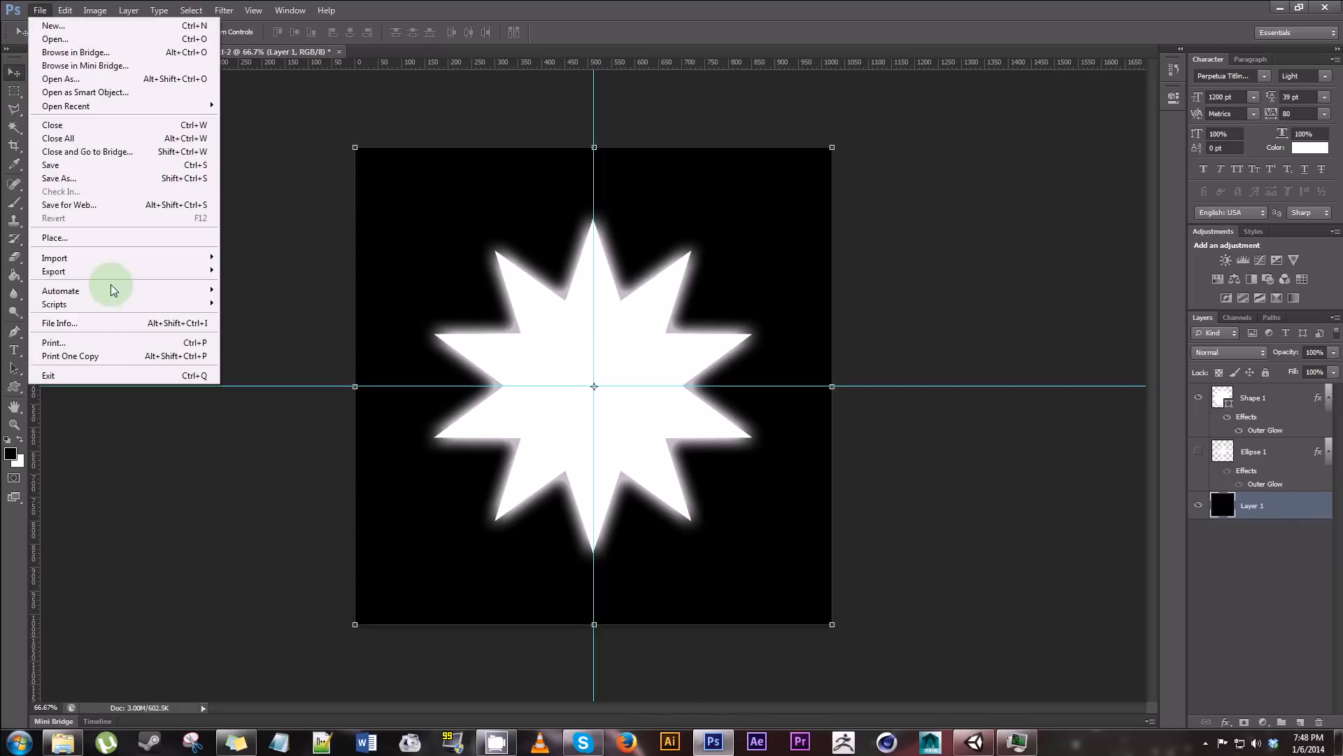
{"action": "left_click", "coordinate": [105, 205]}
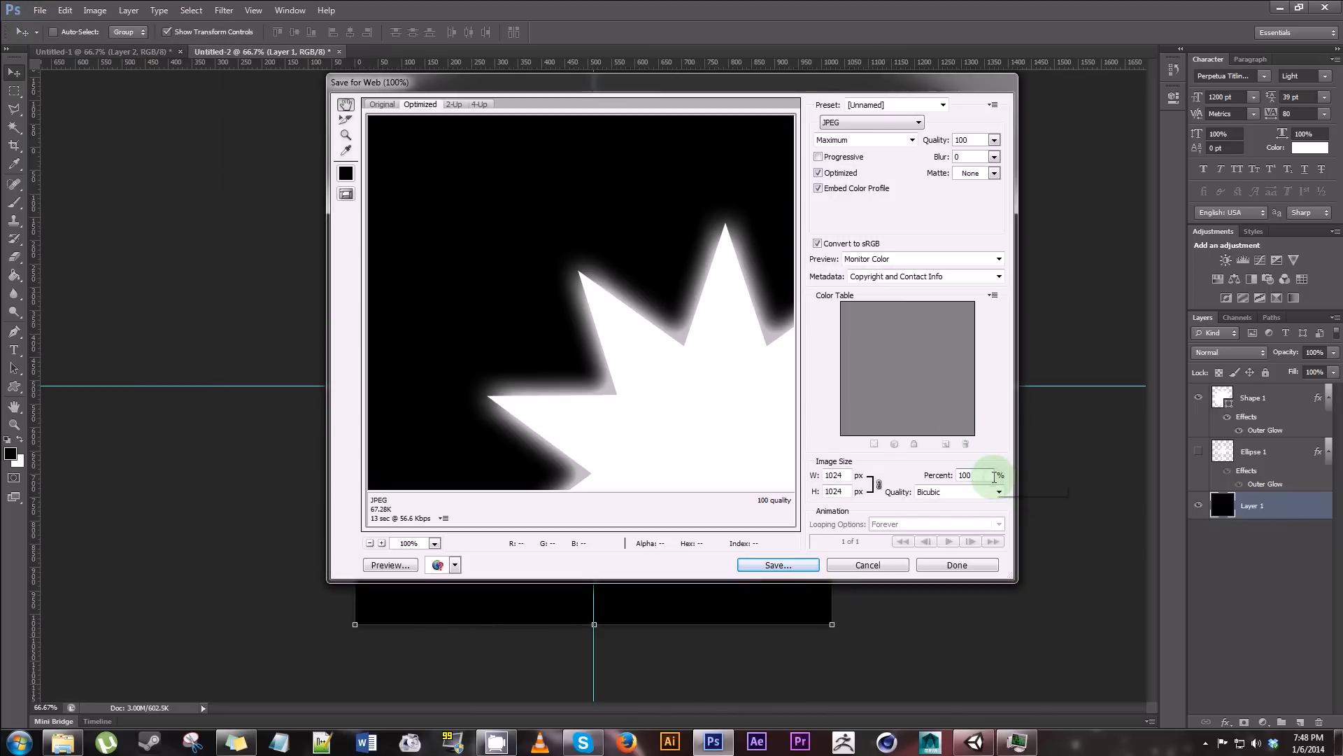
{"action": "left_click", "coordinate": [805, 564]}
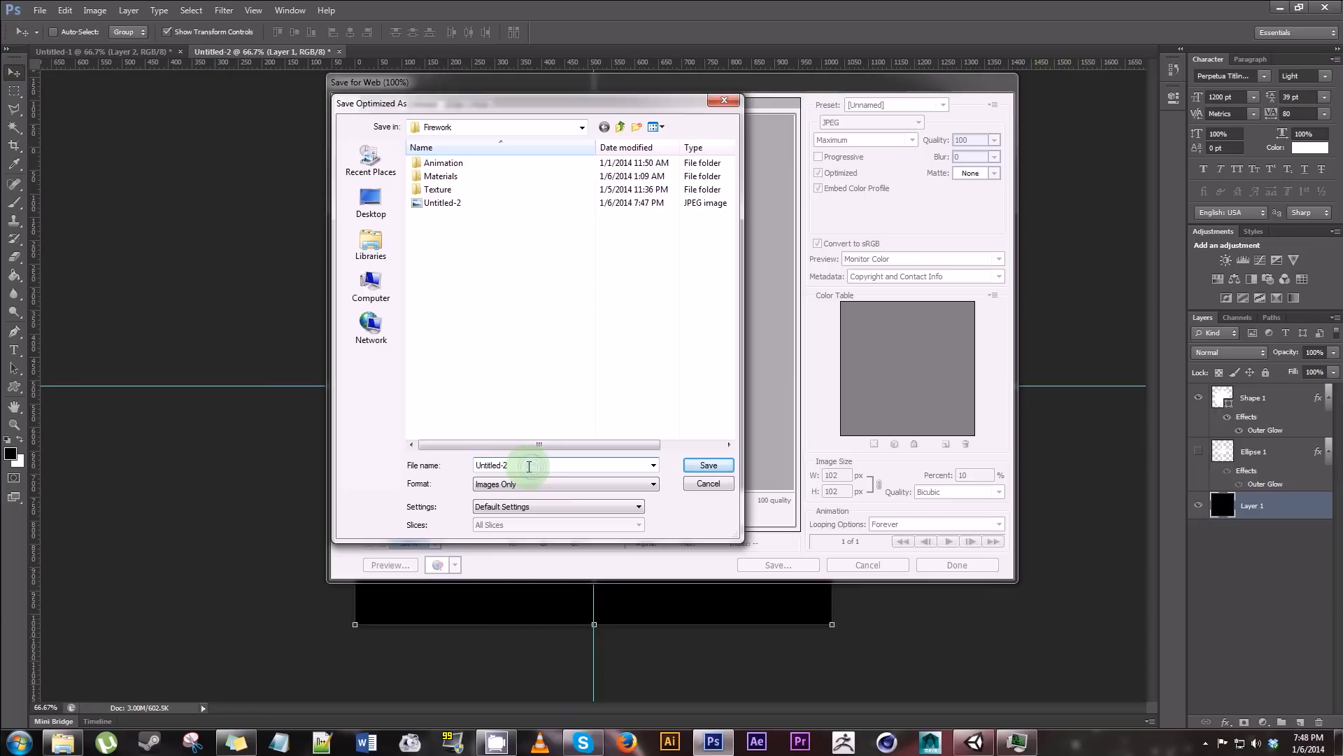
- Name the exported starburst image Spark and save it in the Firework folder
{"action": "left_click_drag", "start_coordinate": [529, 466], "coordinate": [444, 456]}
{"action": "type", "text": "Sp[ark"}
{"action": "key", "text": "BackSpace"}
{"action": "key", "text": "BackSpace"}
{"action": "key", "text": "BackSpace"}
{"action": "key", "text": "BackSpace"}
{"action": "type", "text": "ark"}
{"action": "key", "text": "Return"}
- Switch to Unity and move the Spark and Untitled-2 textures from the Firework folder into the main Assets folder
{"action": "left_click", "coordinate": [1279, 8]}
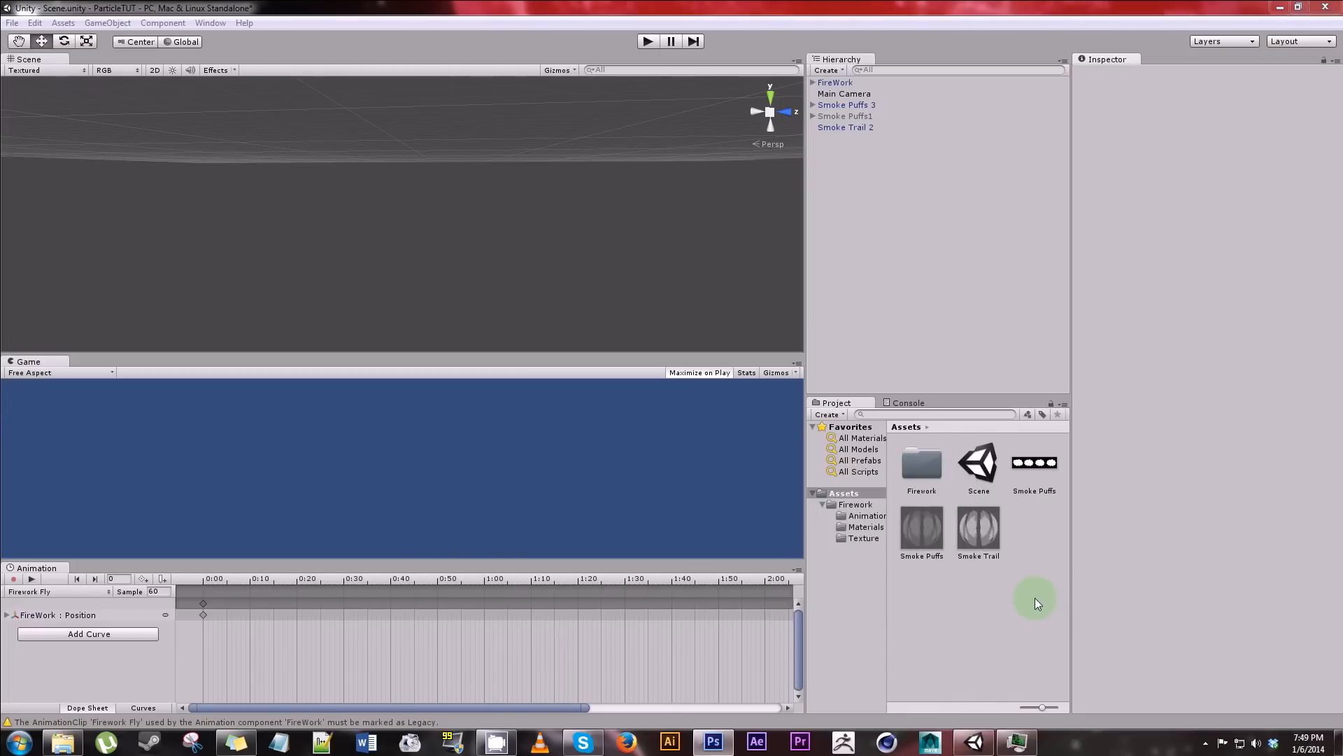
{"action": "left_click", "coordinate": [856, 503]}
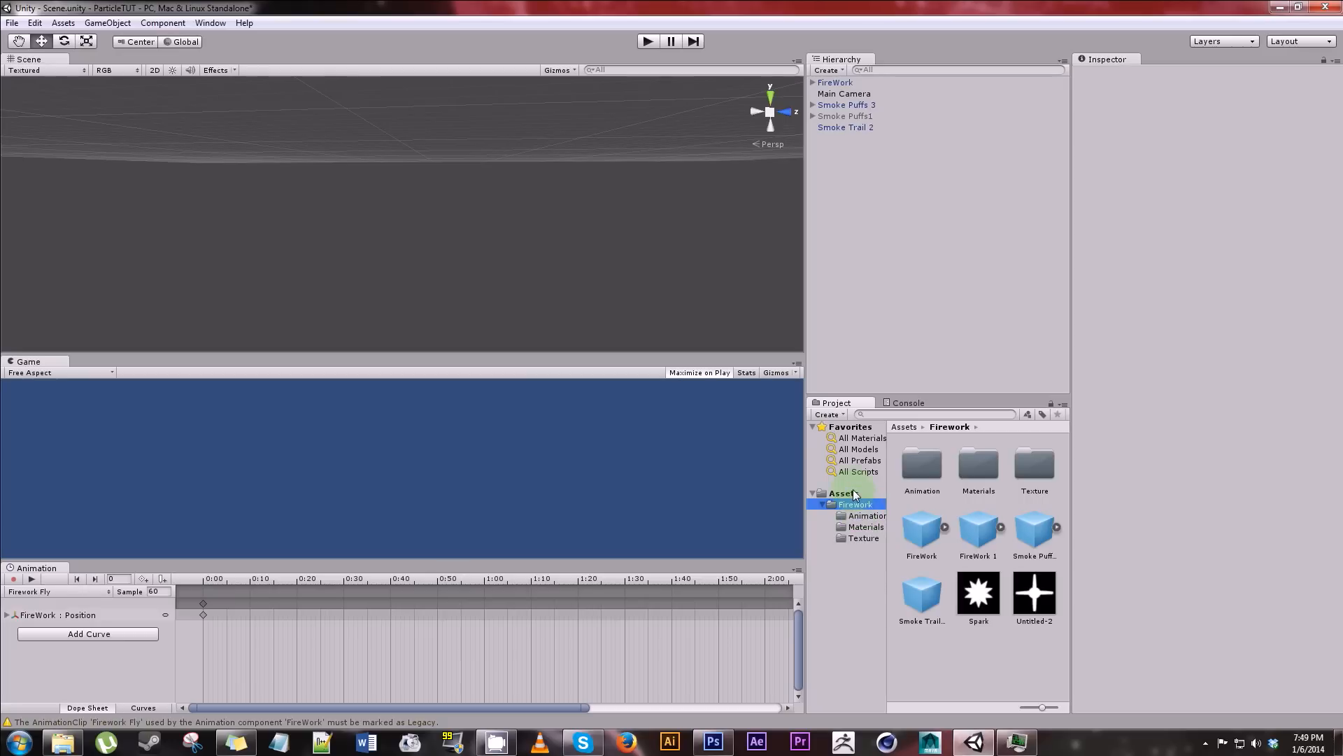
{"action": "left_click", "coordinate": [1035, 653]}
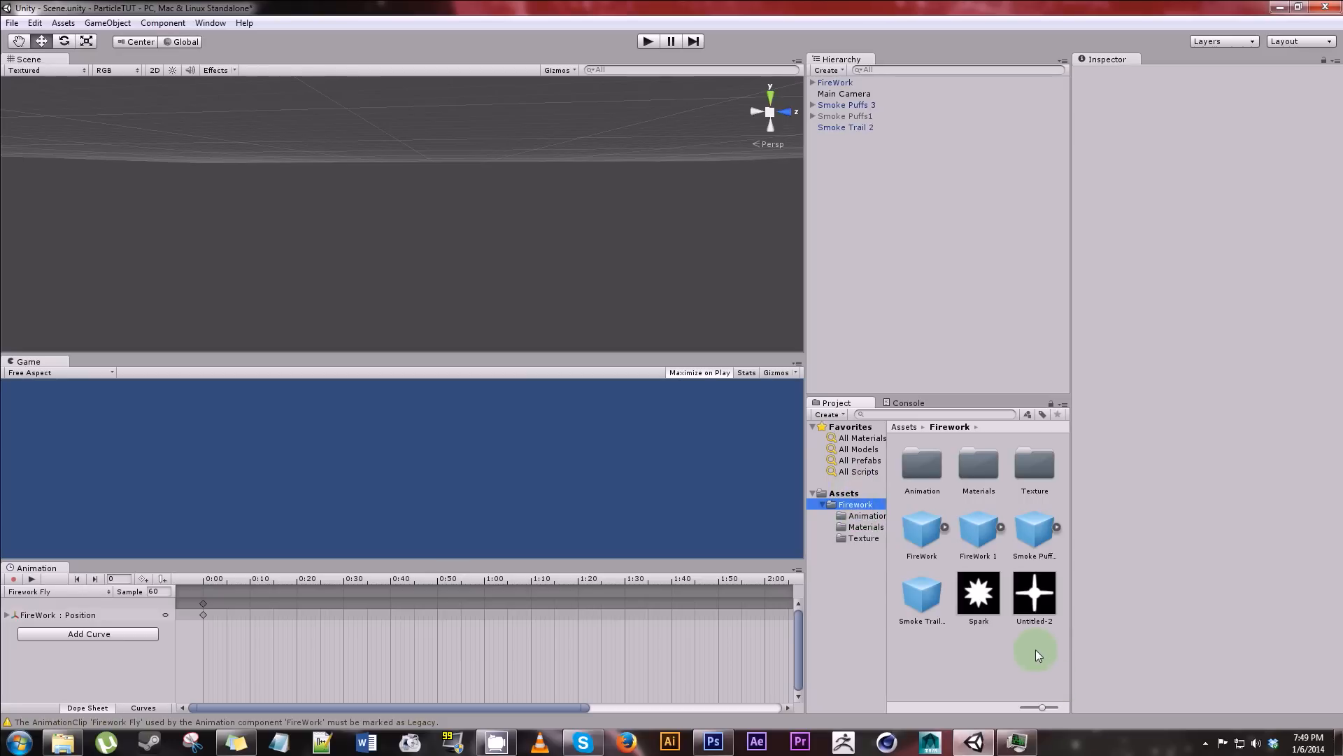
{"action": "left_click_drag", "start_coordinate": [990, 595], "coordinate": [845, 498]}
{"action": "left_click_drag", "start_coordinate": [1008, 595], "coordinate": [856, 494]}
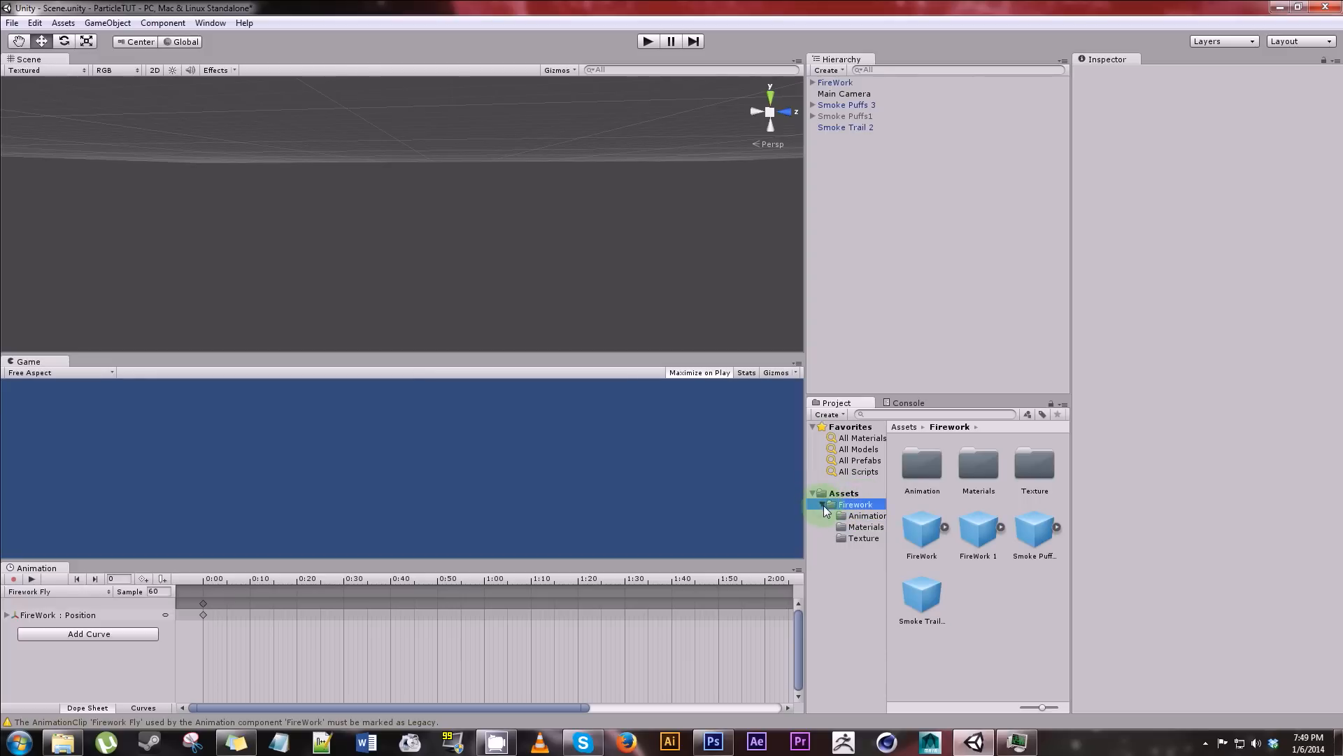
{"action": "left_click", "coordinate": [823, 505]}
{"action": "left_click", "coordinate": [837, 496]}
- Create a new folder named Materials in the Assets folder
{"action": "right_click", "coordinate": [1001, 610]}
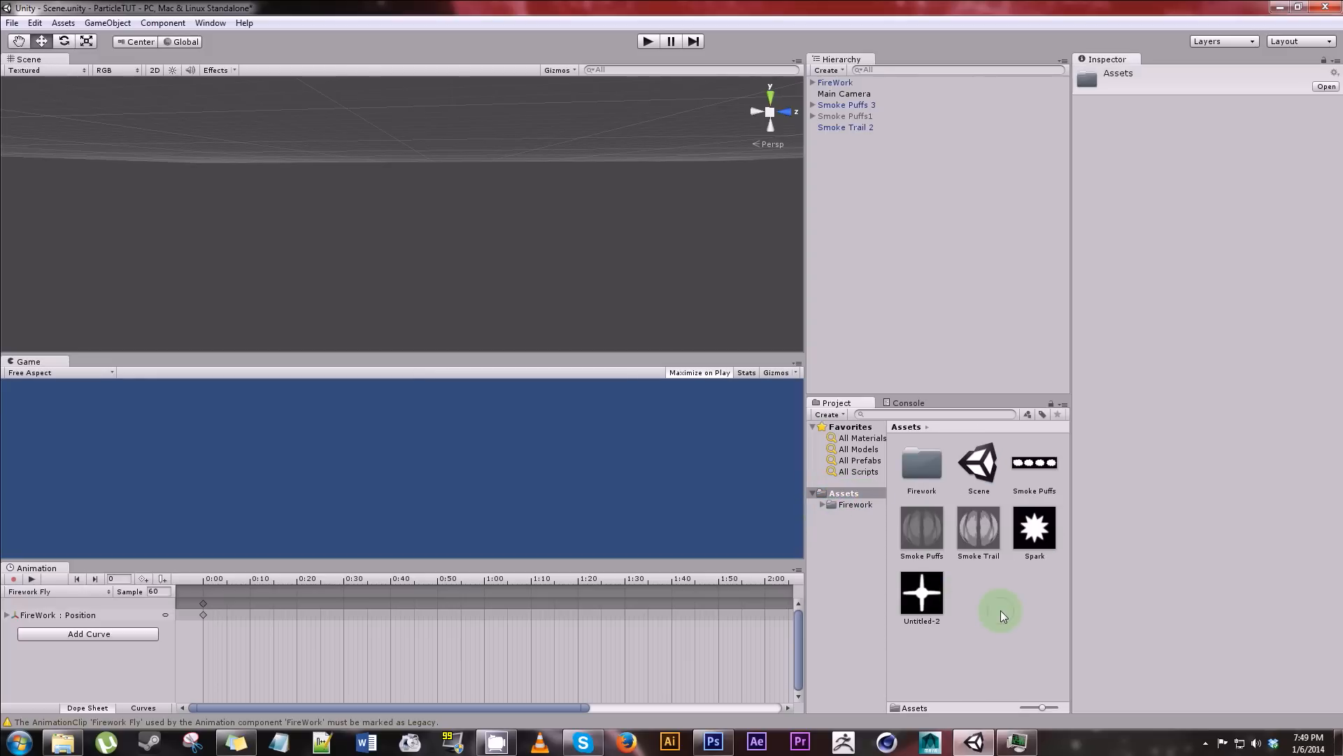
{"action": "mouse_move", "coordinate": [1059, 392]}
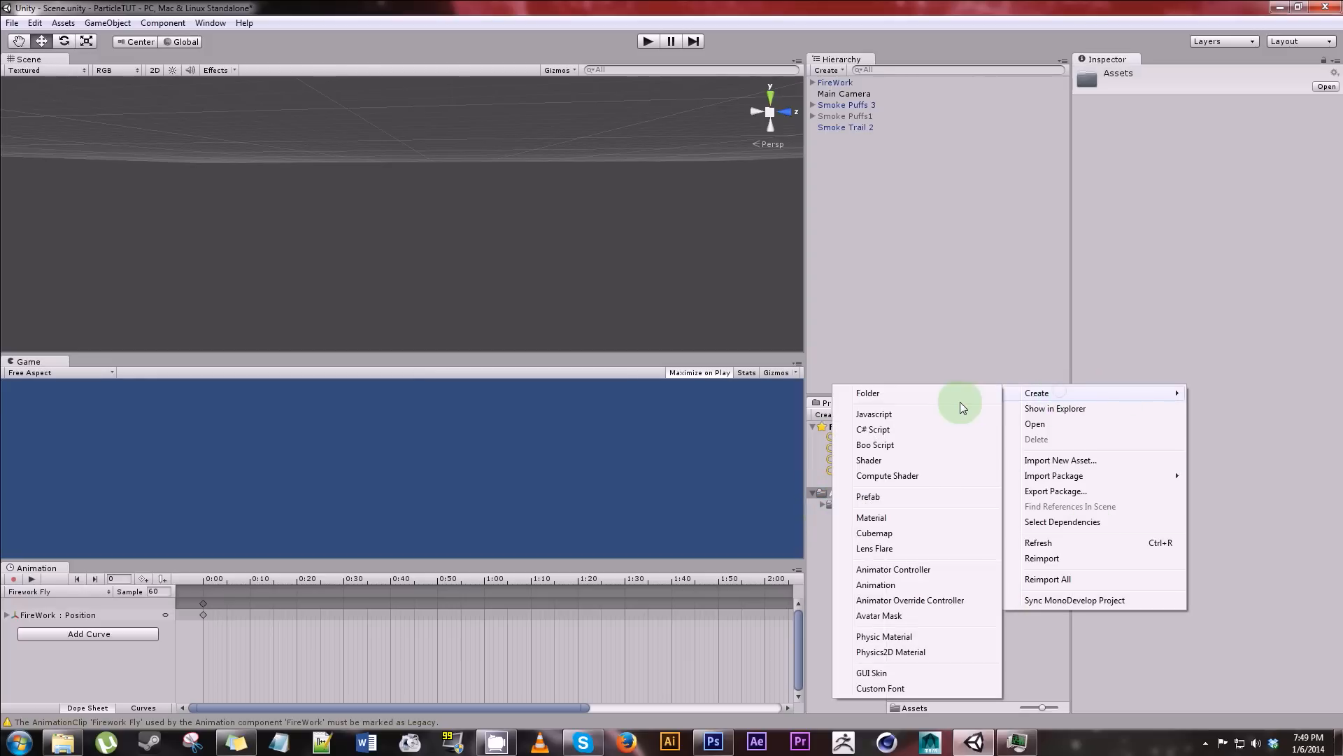
{"action": "left_click", "coordinate": [957, 396]}
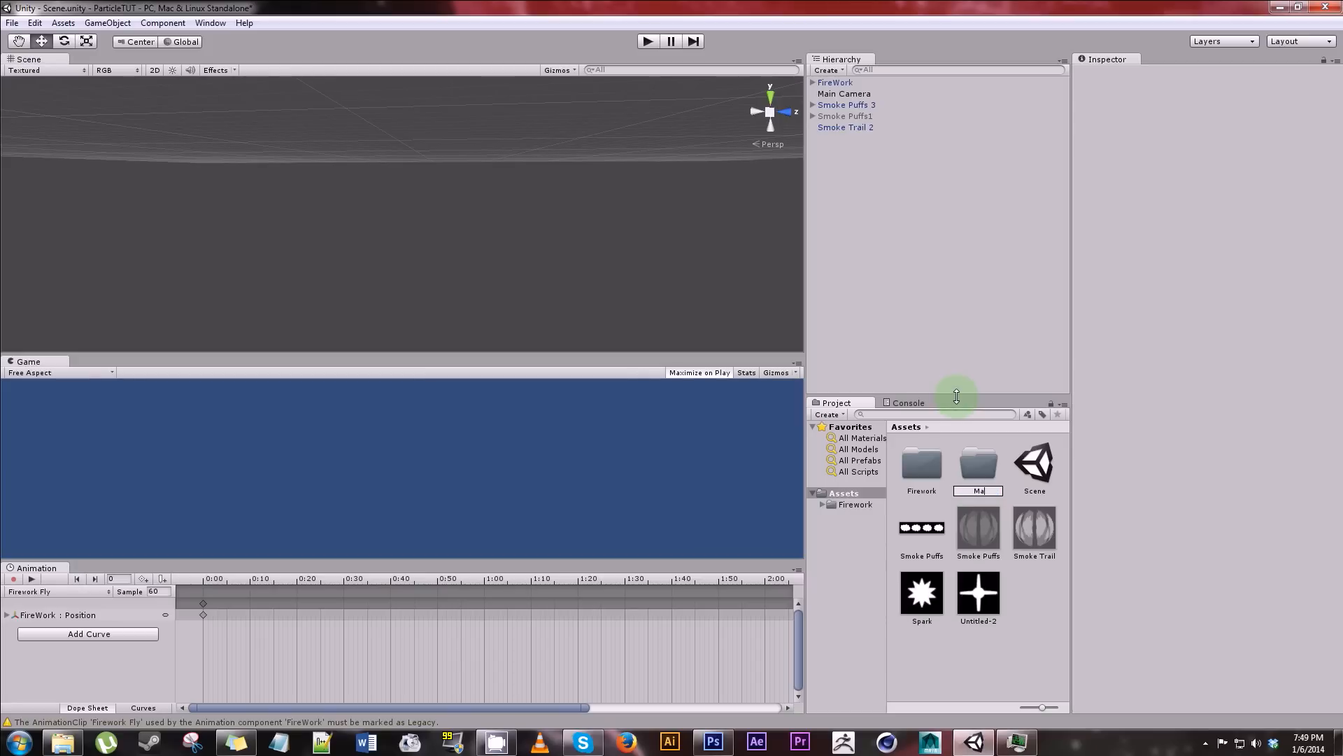
{"action": "key", "text": "Return"}
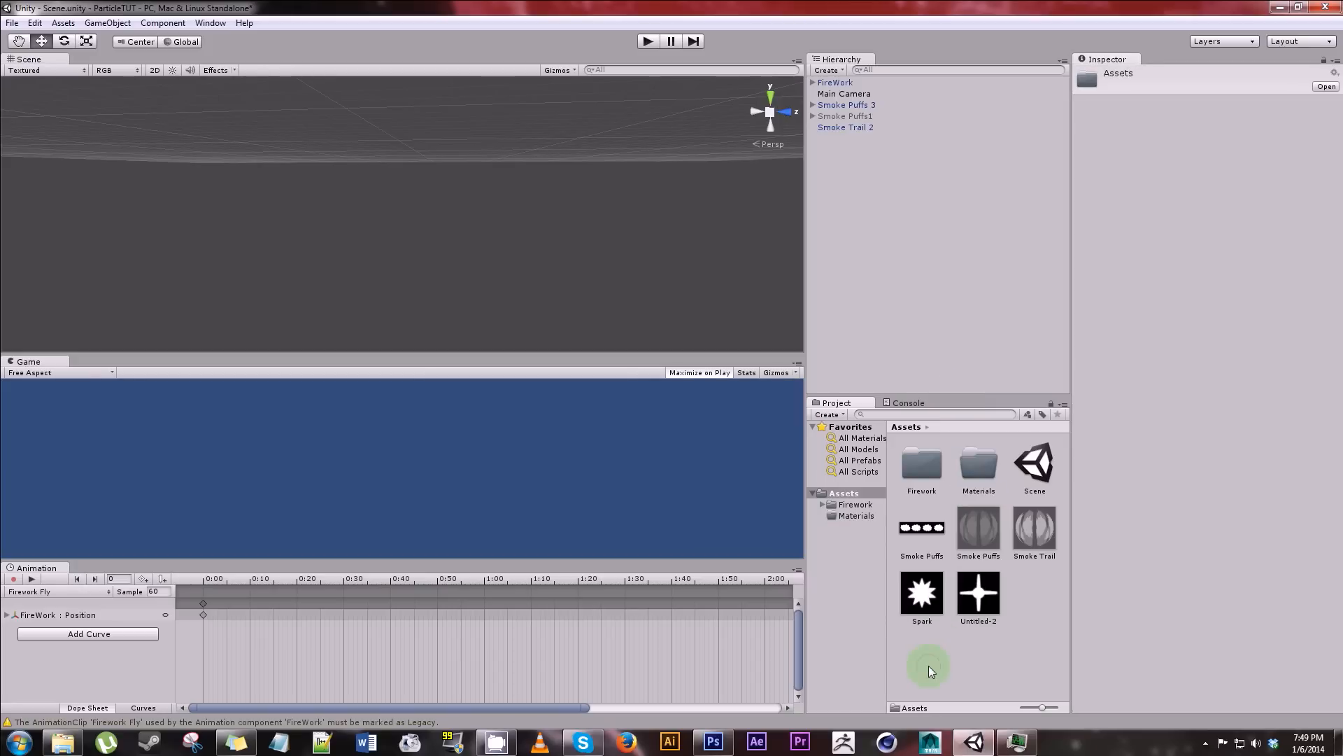
- Create a new folder named Textures in the Assets folder
{"action": "right_click", "coordinate": [929, 666]}
{"action": "mouse_move", "coordinate": [956, 450]}
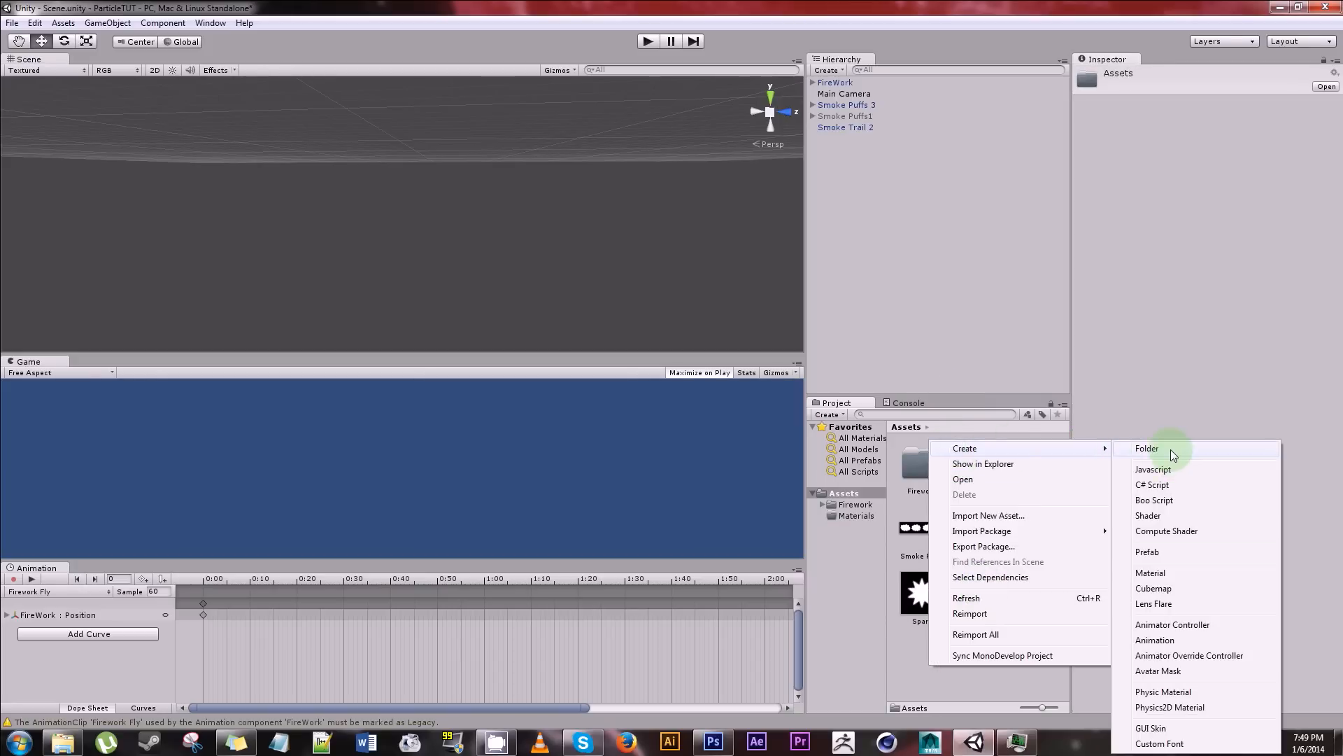
{"action": "left_click", "coordinate": [1170, 449]}
{"action": "type", "text": "Textures"}
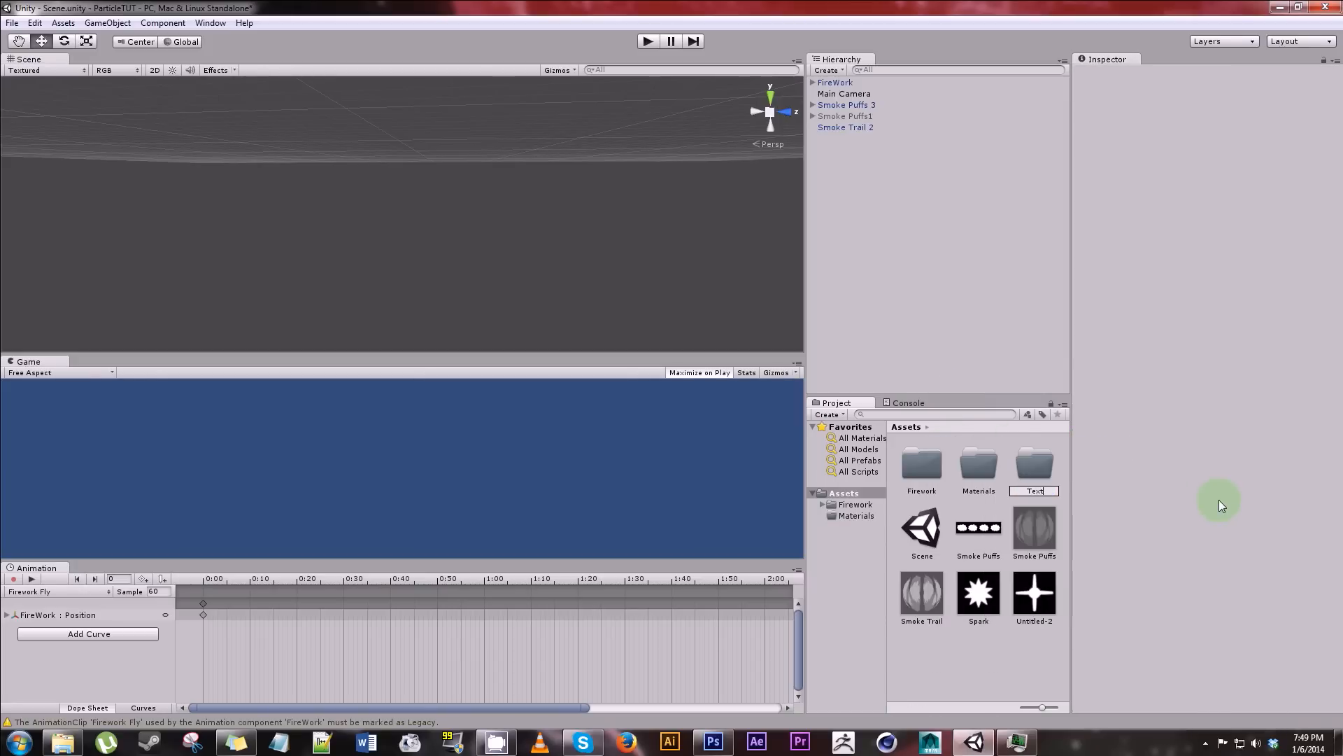
{"action": "key", "text": "Return"}
- Move the Smoke Puffs and Smoke Trail materials into Materials, and the Smoke Puffs, Untitled-2 and Spark images into Textures
{"action": "left_click_drag", "start_coordinate": [1035, 528], "coordinate": [1034, 465]}
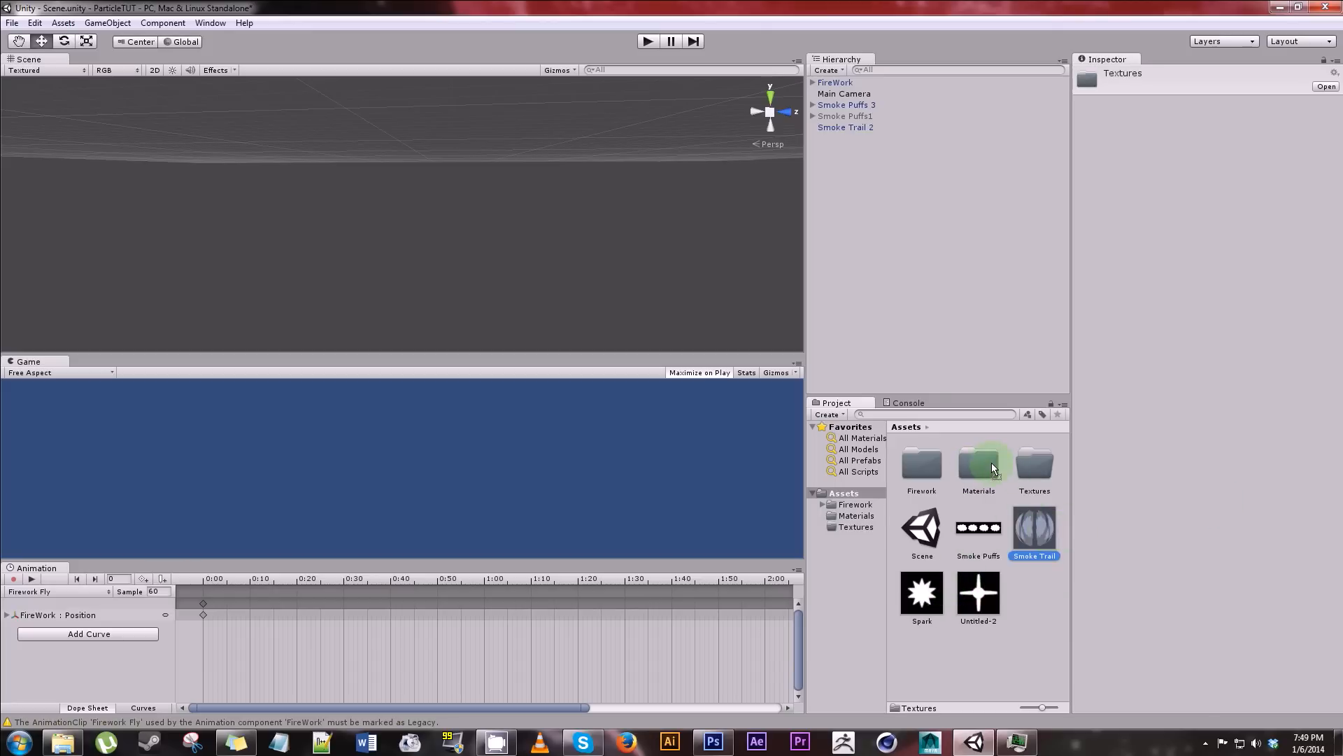
{"action": "left_click_drag", "start_coordinate": [978, 528], "coordinate": [1034, 465]}
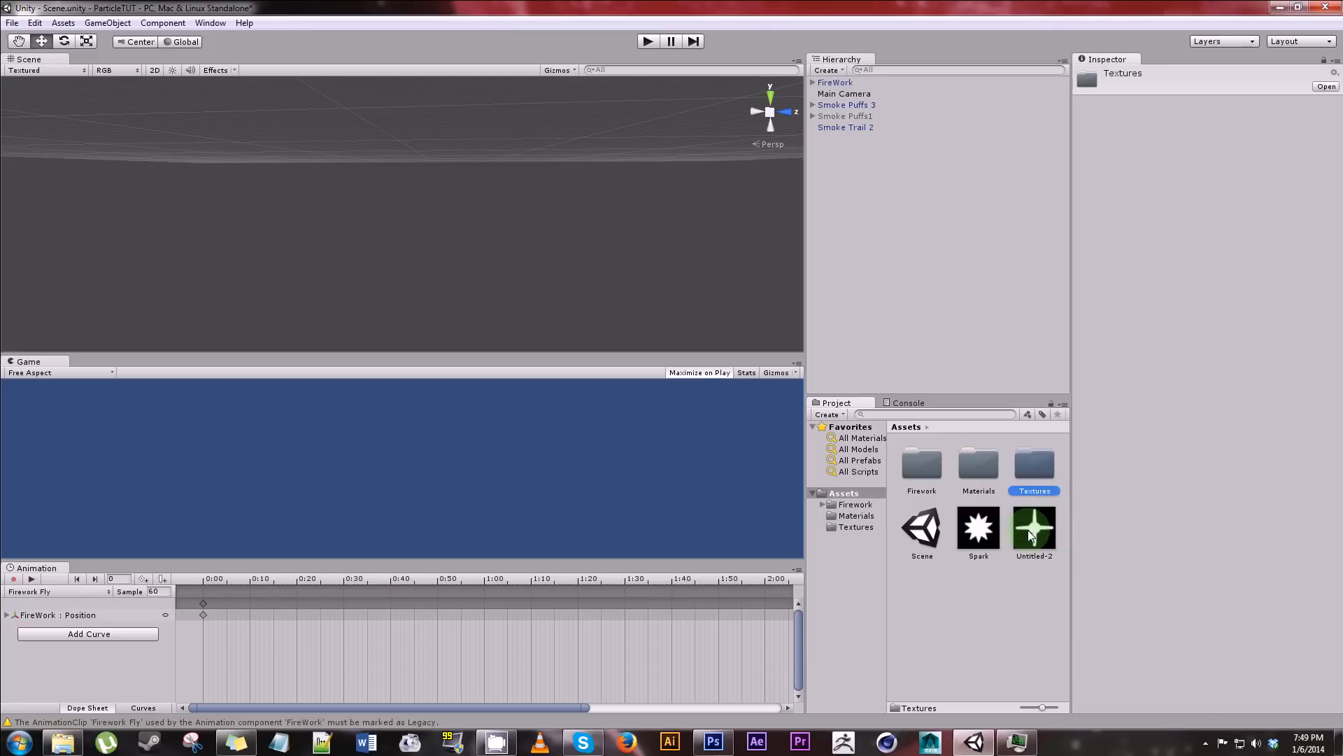
{"action": "left_click_drag", "start_coordinate": [1030, 535], "coordinate": [1028, 470]}
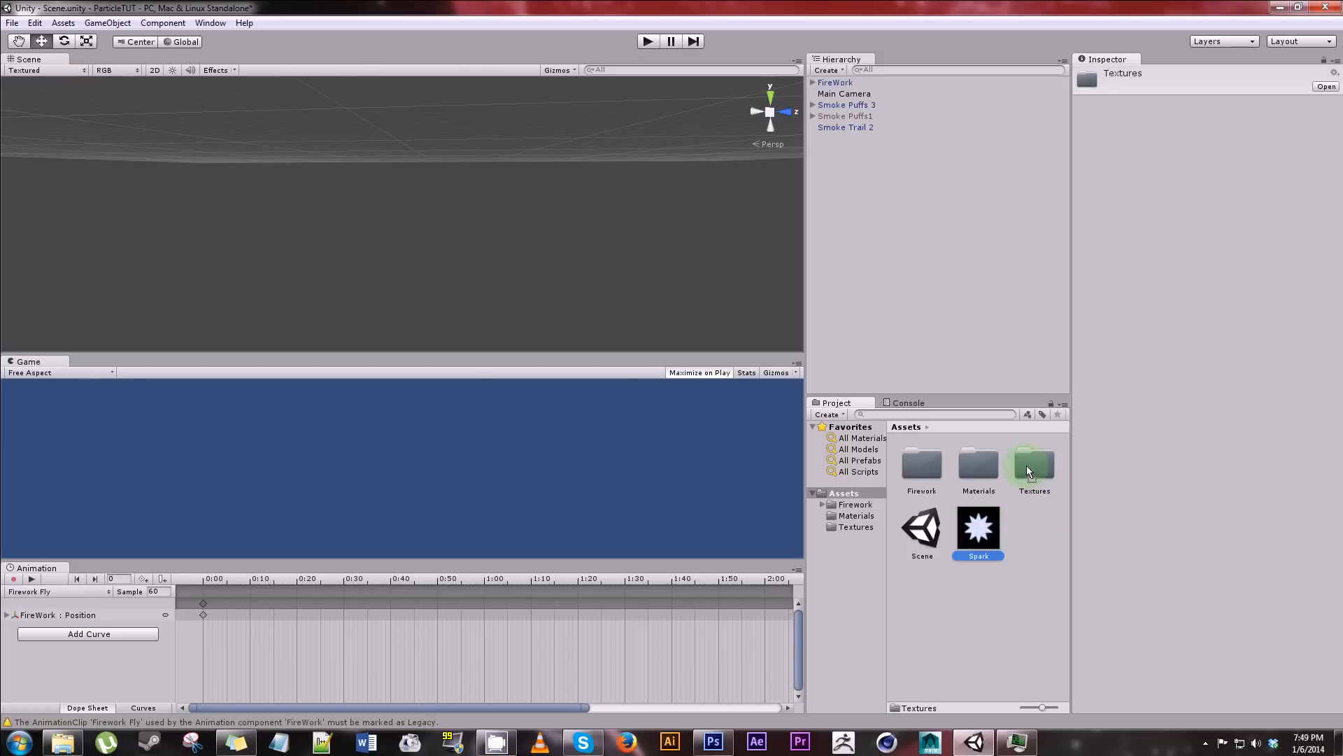
- Create a new material named Firework inside the Materials folder
{"action": "double_click", "coordinate": [990, 482]}
{"action": "right_click", "coordinate": [969, 581]}
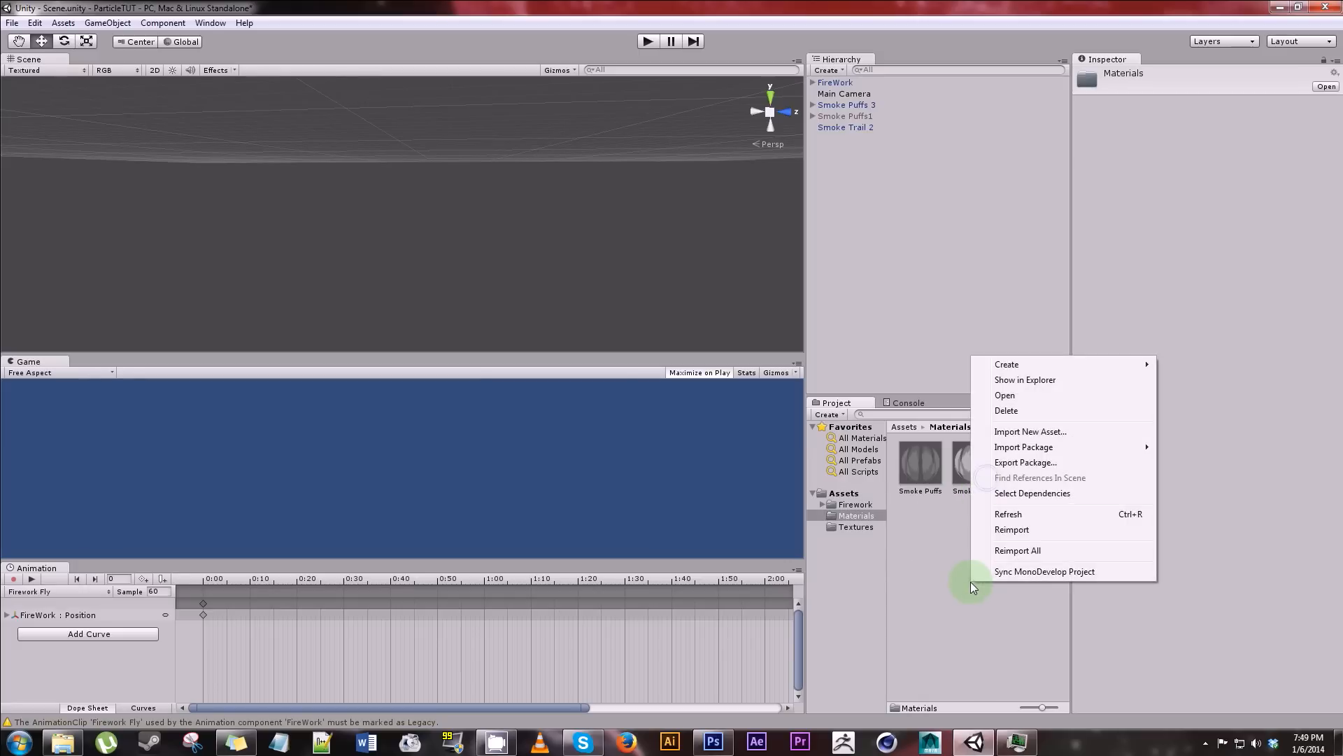
{"action": "mouse_move", "coordinate": [1000, 364]}
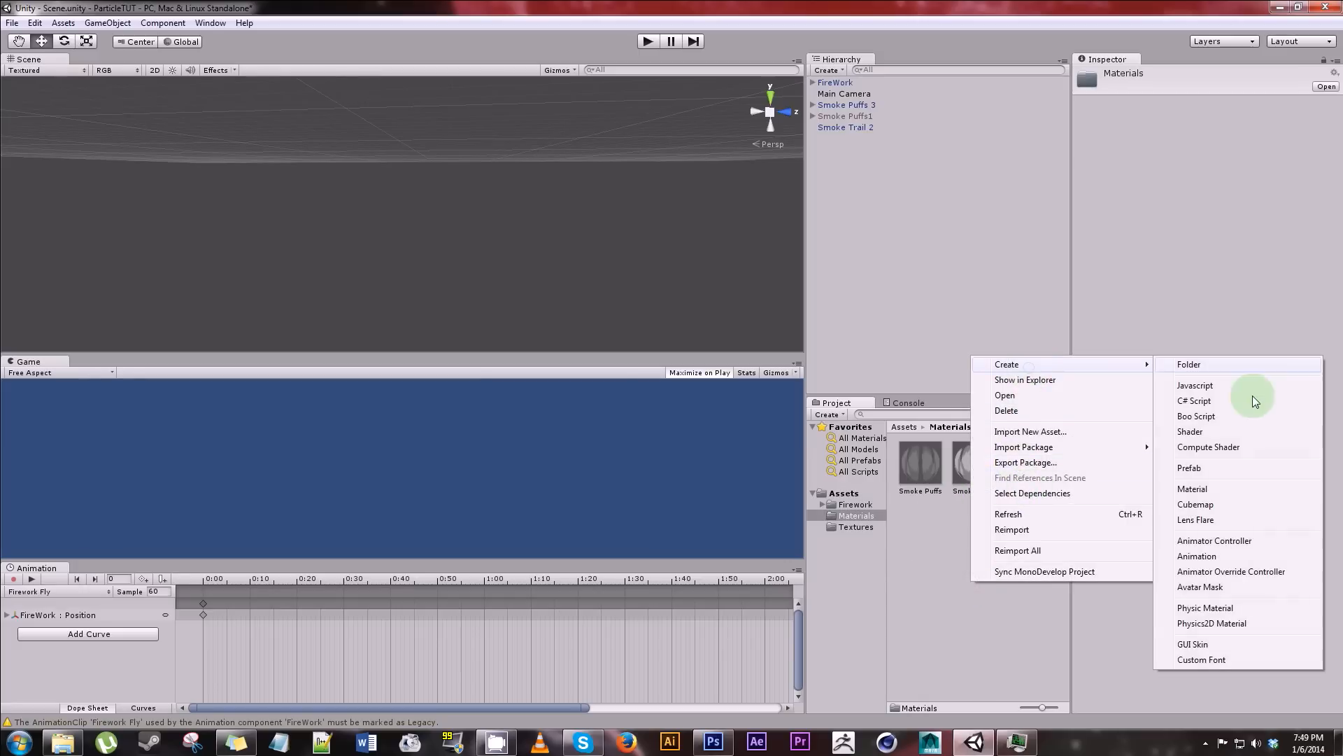
{"action": "left_click", "coordinate": [1196, 488]}
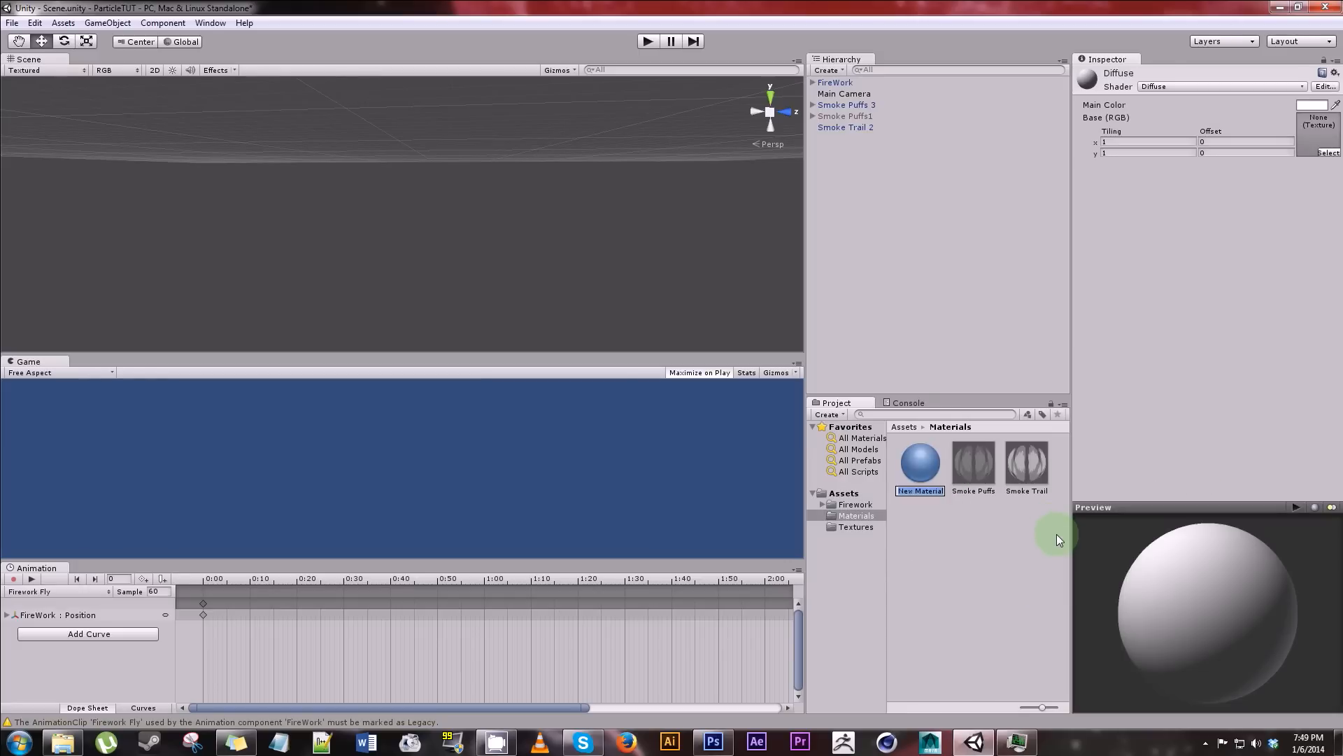
{"action": "type", "text": "Firework"}
{"action": "key", "text": "Return"}
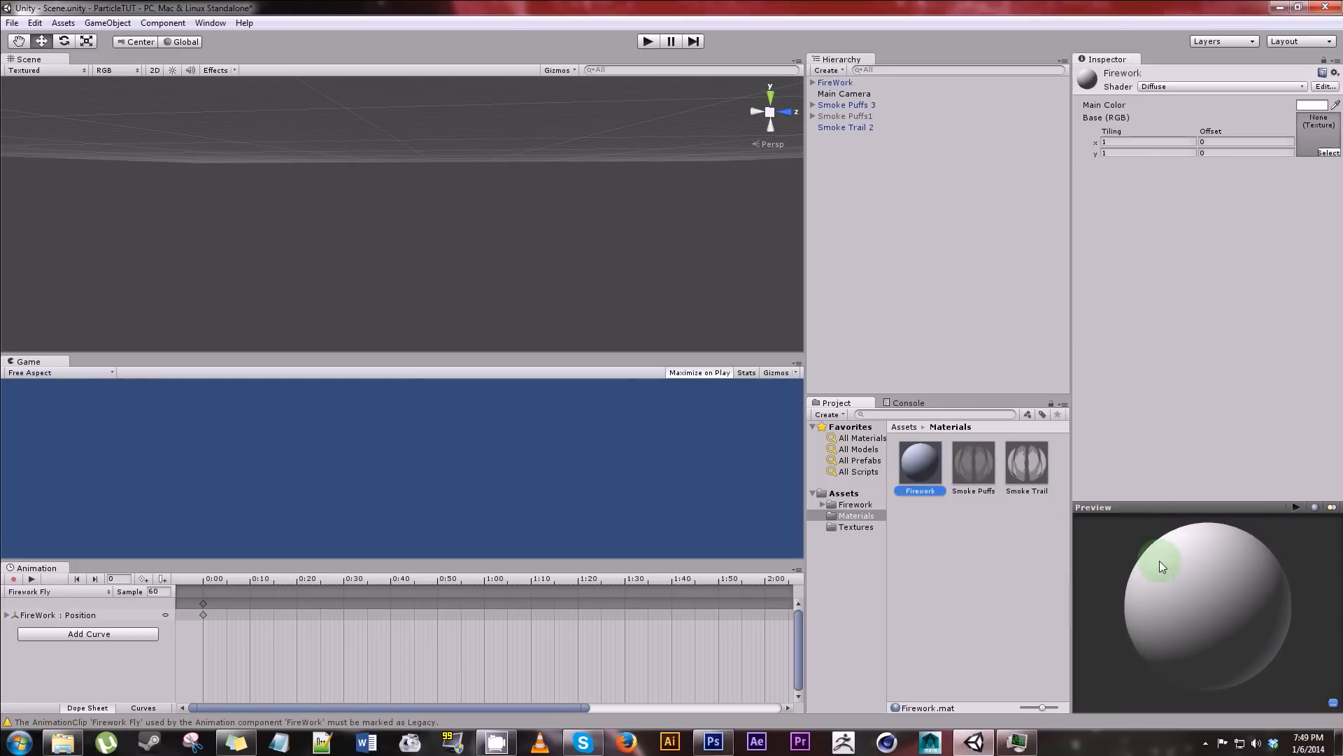
- Create a second material named Spark in the Materials folder
{"action": "right_click", "coordinate": [941, 548]}
{"action": "mouse_move", "coordinate": [1078, 333]}
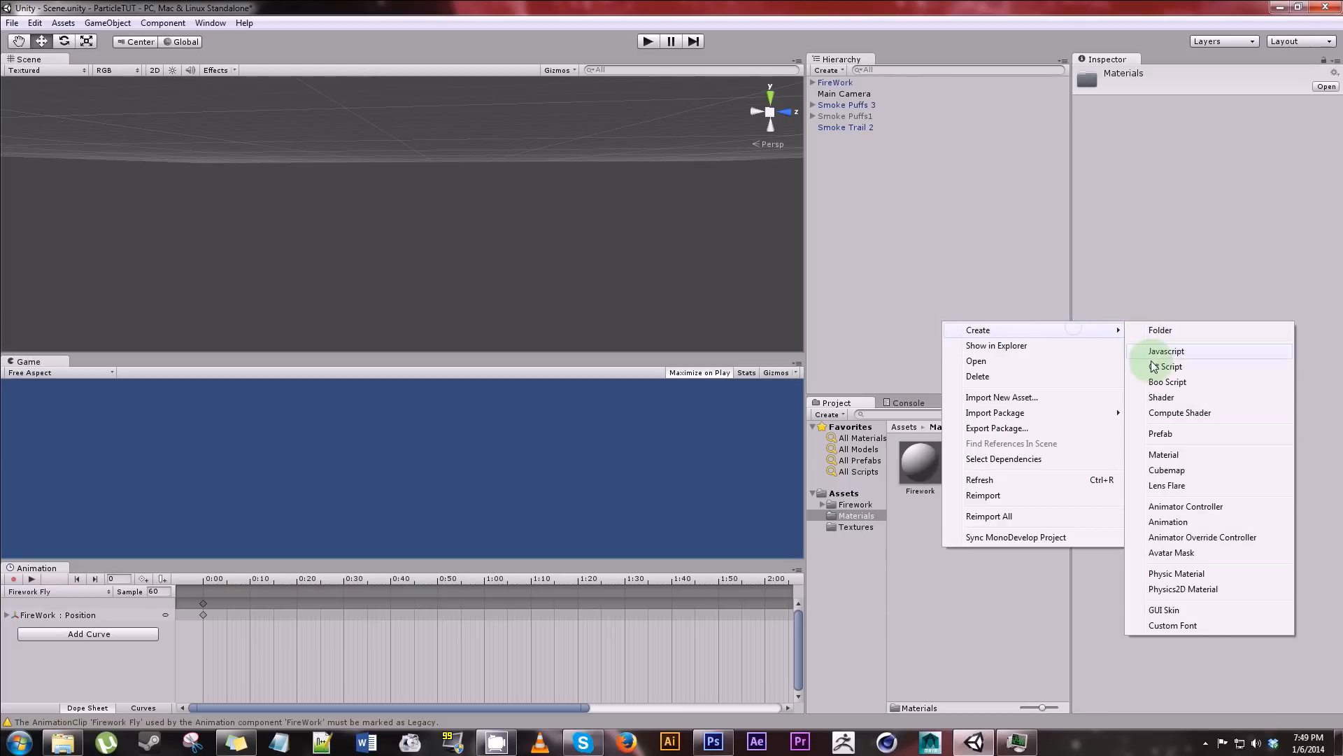
{"action": "left_click", "coordinate": [1156, 455]}
{"action": "type", "text": "Spark"}
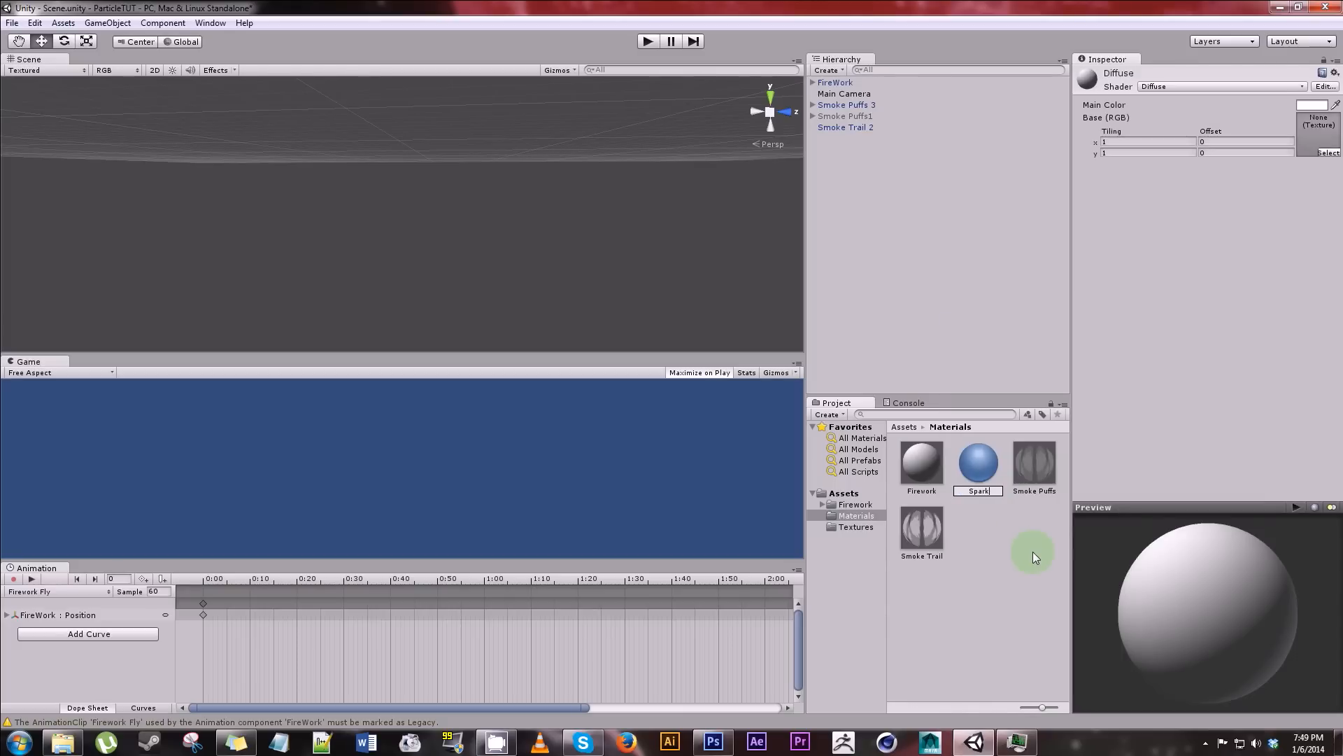
{"action": "key", "text": "Return"}
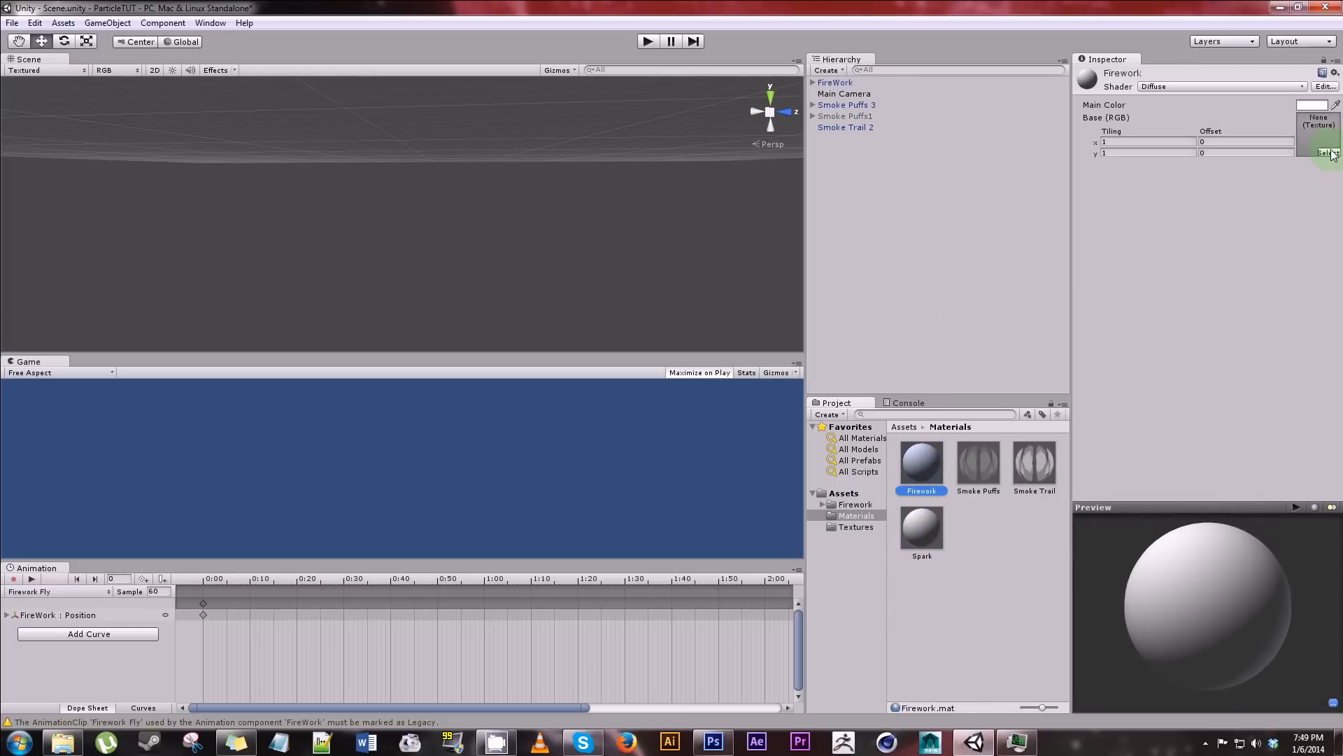
- Assign the Untitled-2 four-pointed star image as the base texture of the Firework material
{"action": "left_click", "coordinate": [1329, 153]}
{"action": "left_click", "coordinate": [86, 98]}
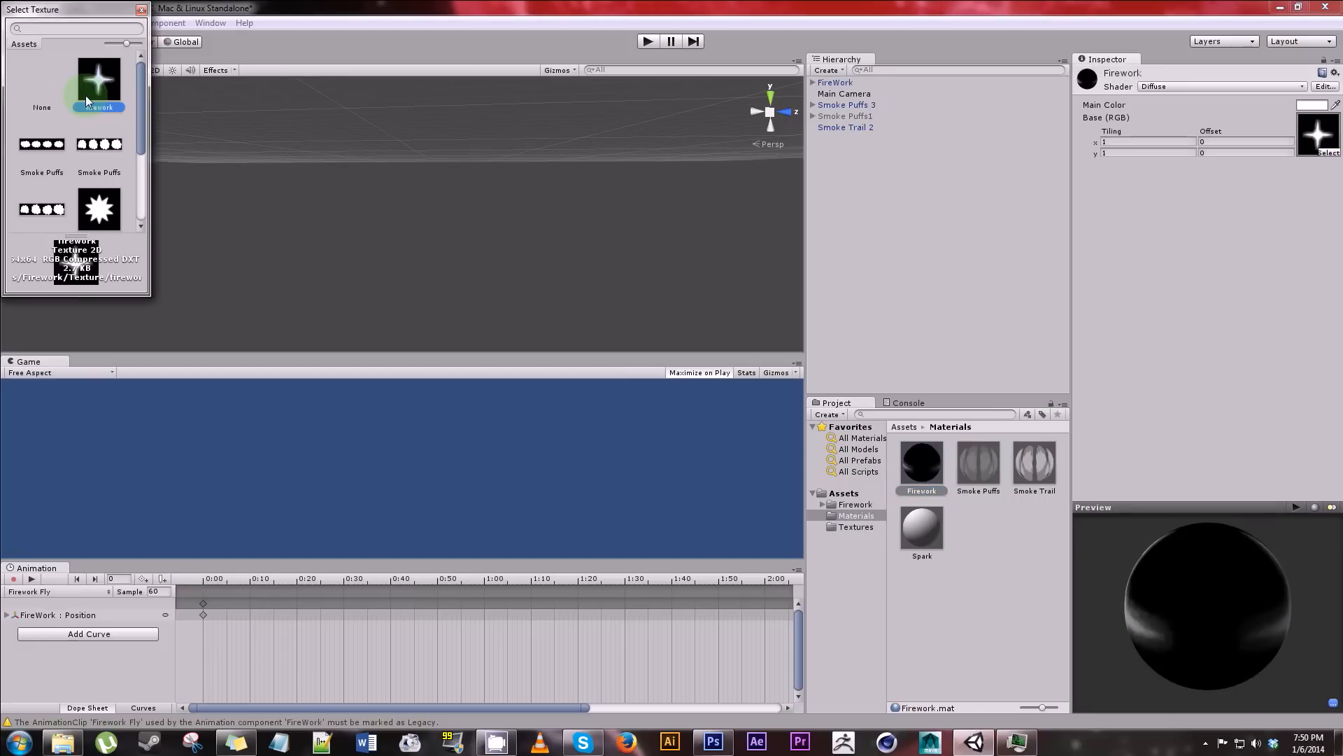
{"action": "left_click_drag", "start_coordinate": [140, 121], "coordinate": [143, 187]}
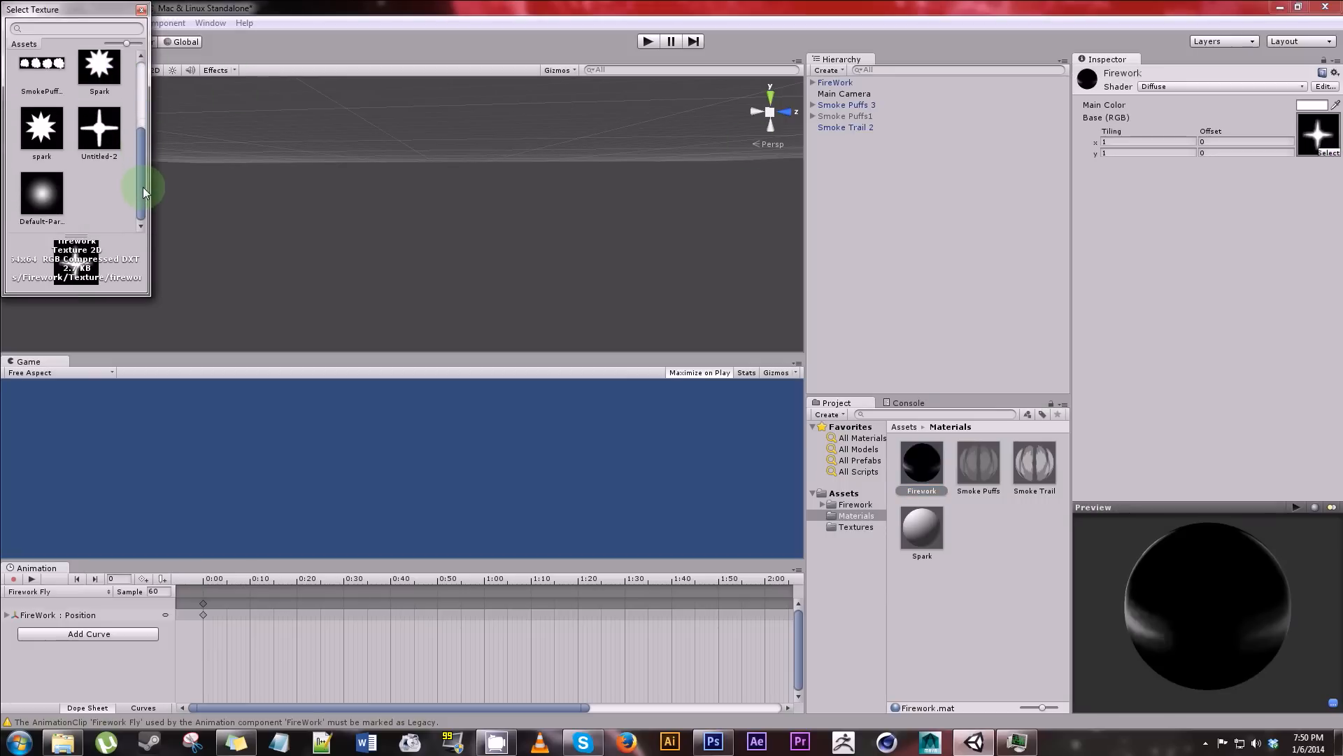
{"action": "left_click", "coordinate": [111, 140]}
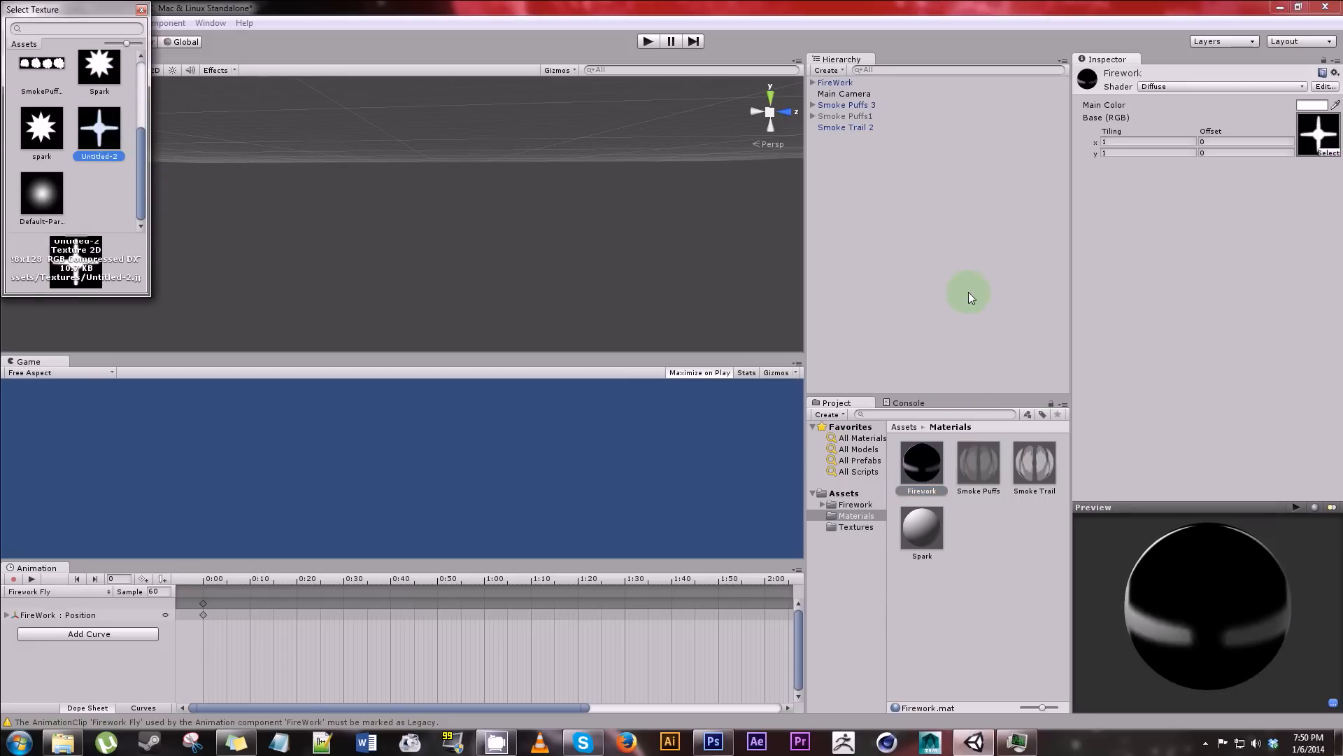
{"action": "mouse_move", "coordinate": [142, 179]}
{"action": "left_mouse_down"}
{"action": "mouse_move", "coordinate": [139, 123]}
{"action": "mouse_move", "coordinate": [150, 186]}
{"action": "left_mouse_up"}
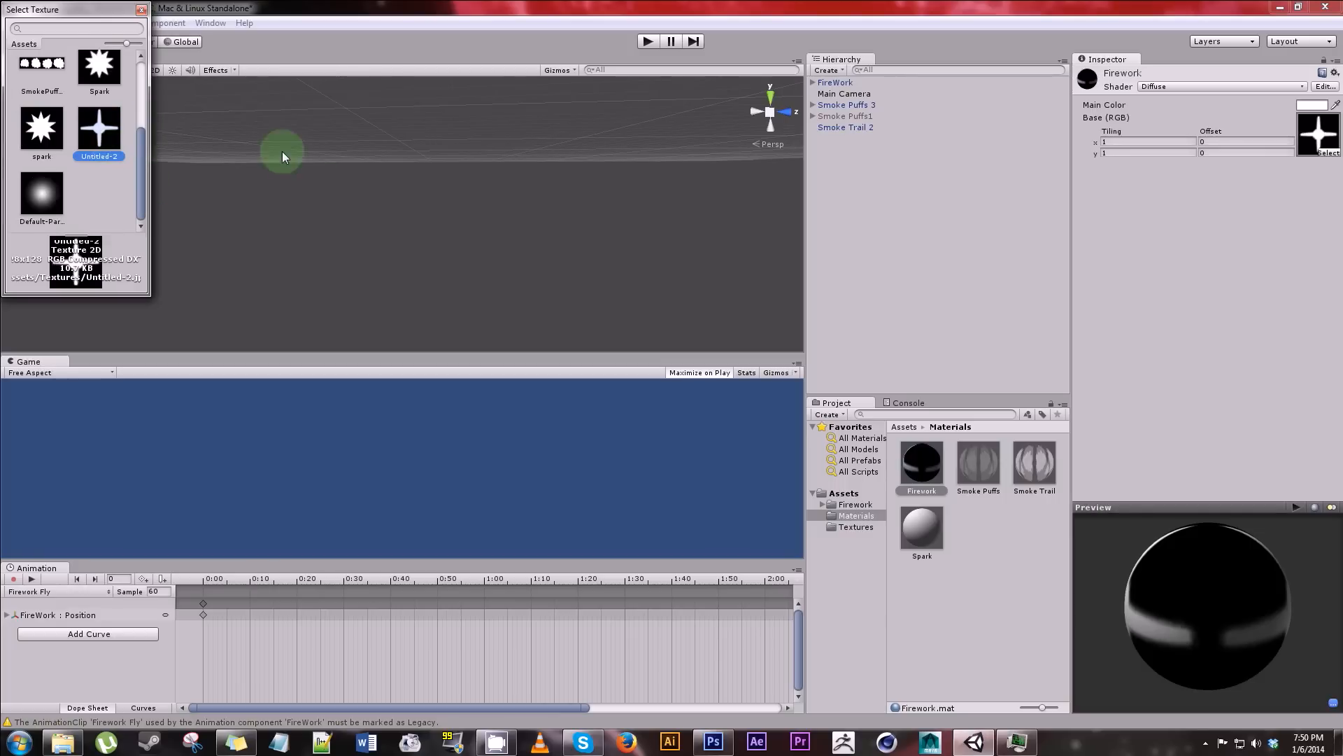
- Switch the Firework material's shader to Particles/Additive and set its tint color alpha to 58
{"action": "left_click", "coordinate": [1243, 88]}
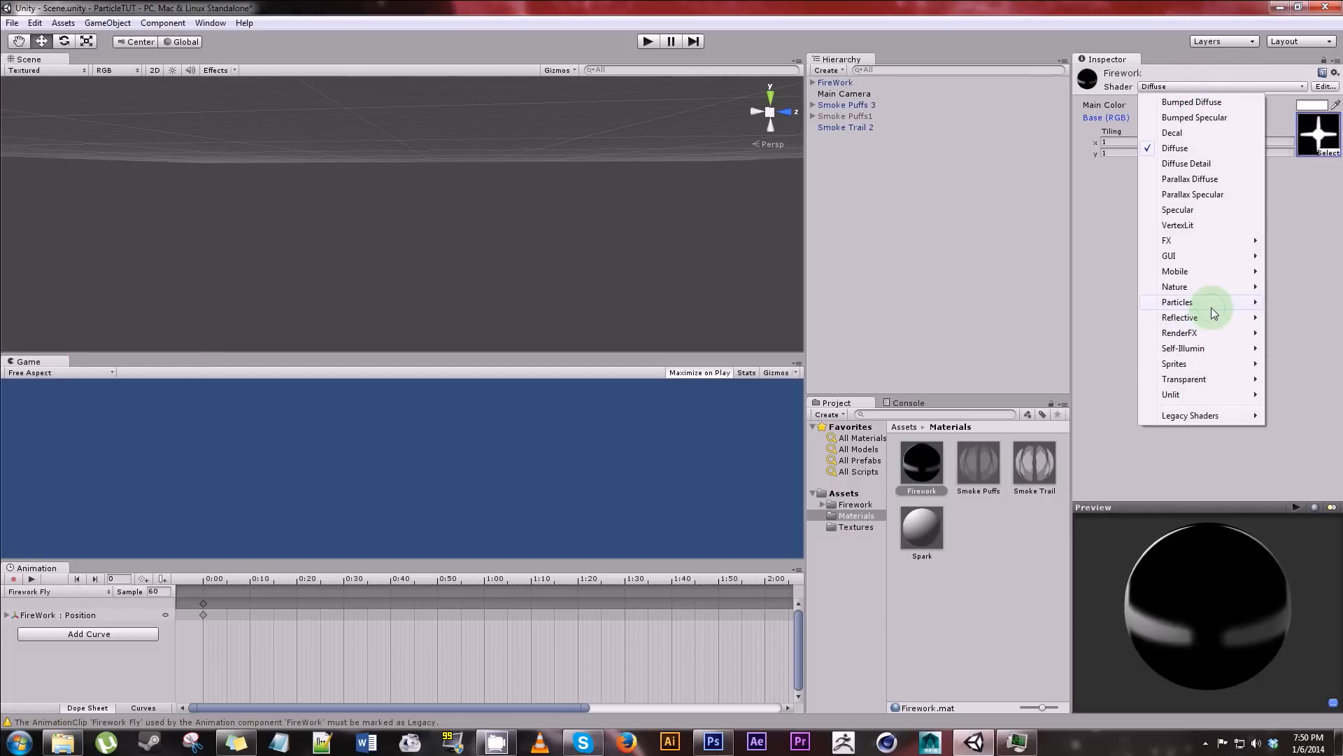
{"action": "mouse_move", "coordinate": [1214, 313]}
{"action": "left_click", "coordinate": [1047, 303]}
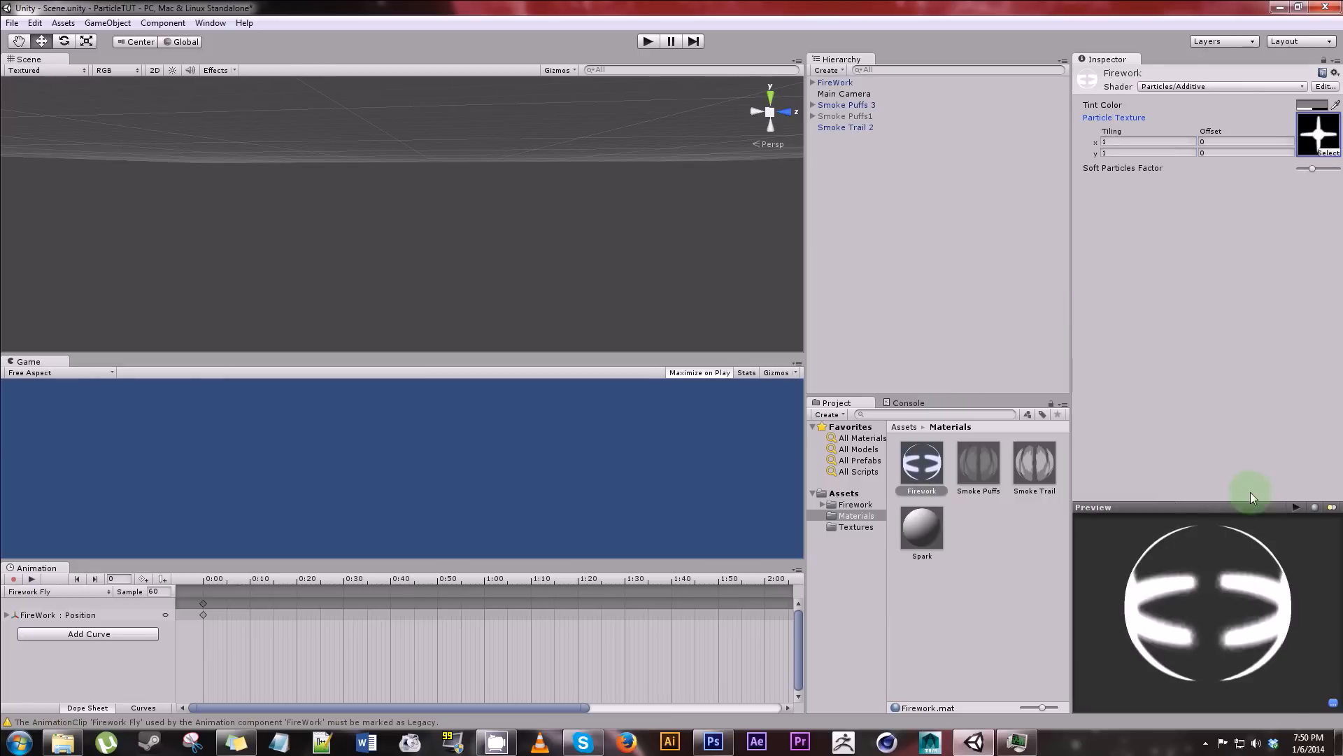
{"action": "left_click_drag", "start_coordinate": [1270, 628], "coordinate": [989, 587]}
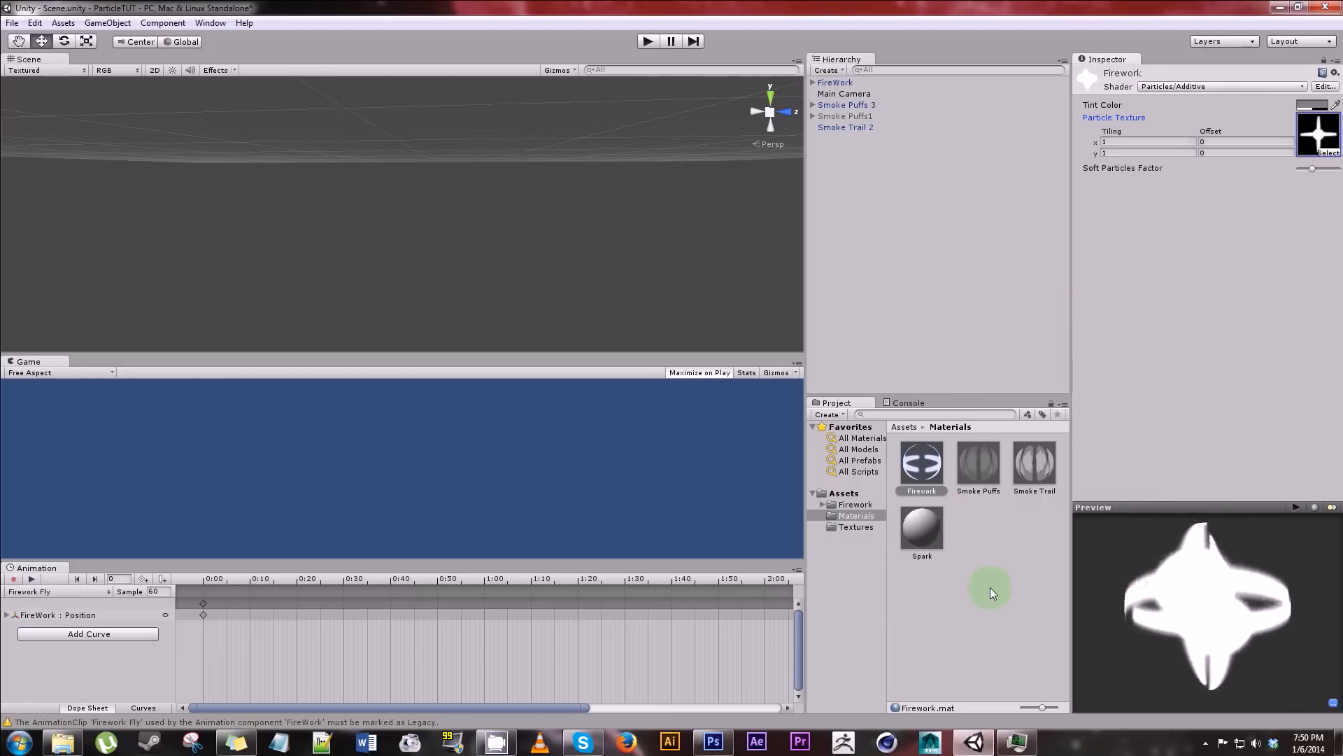
{"action": "left_click_drag", "start_coordinate": [1161, 598], "coordinate": [1226, 611]}
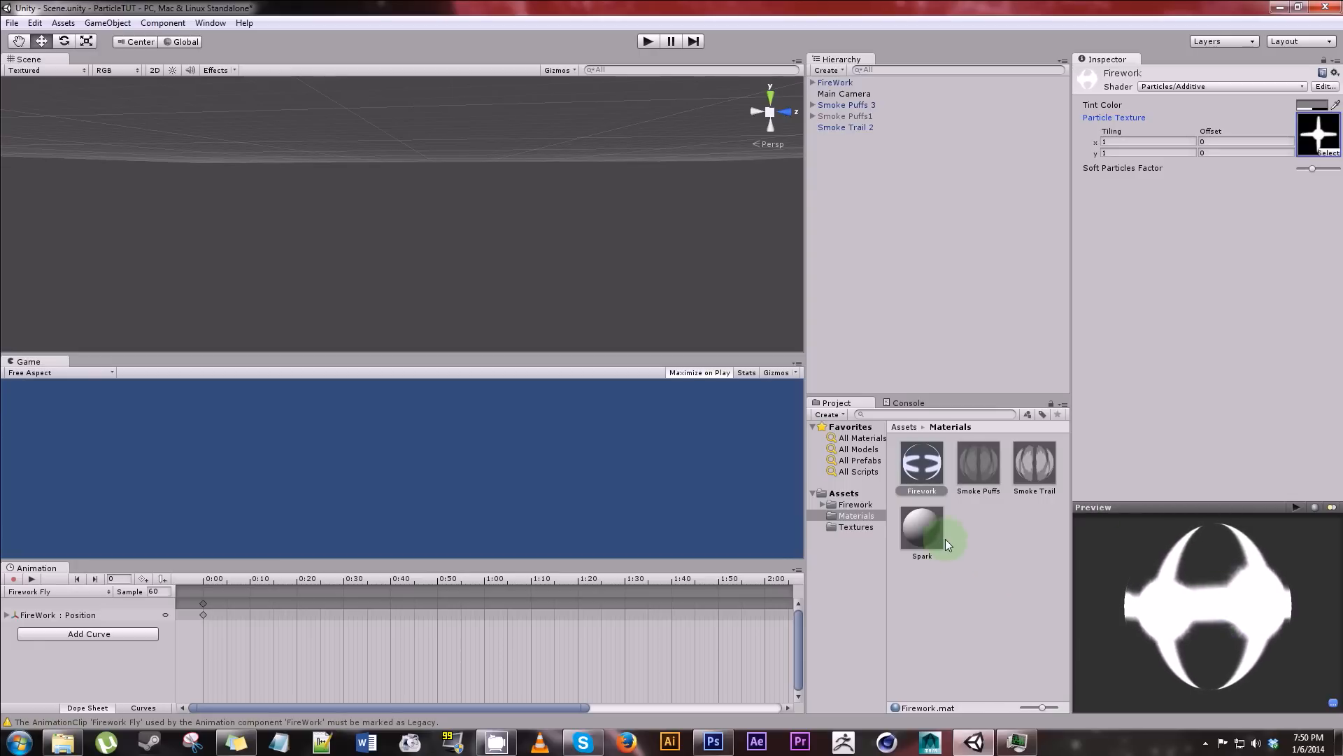
{"action": "left_click", "coordinate": [1308, 110]}
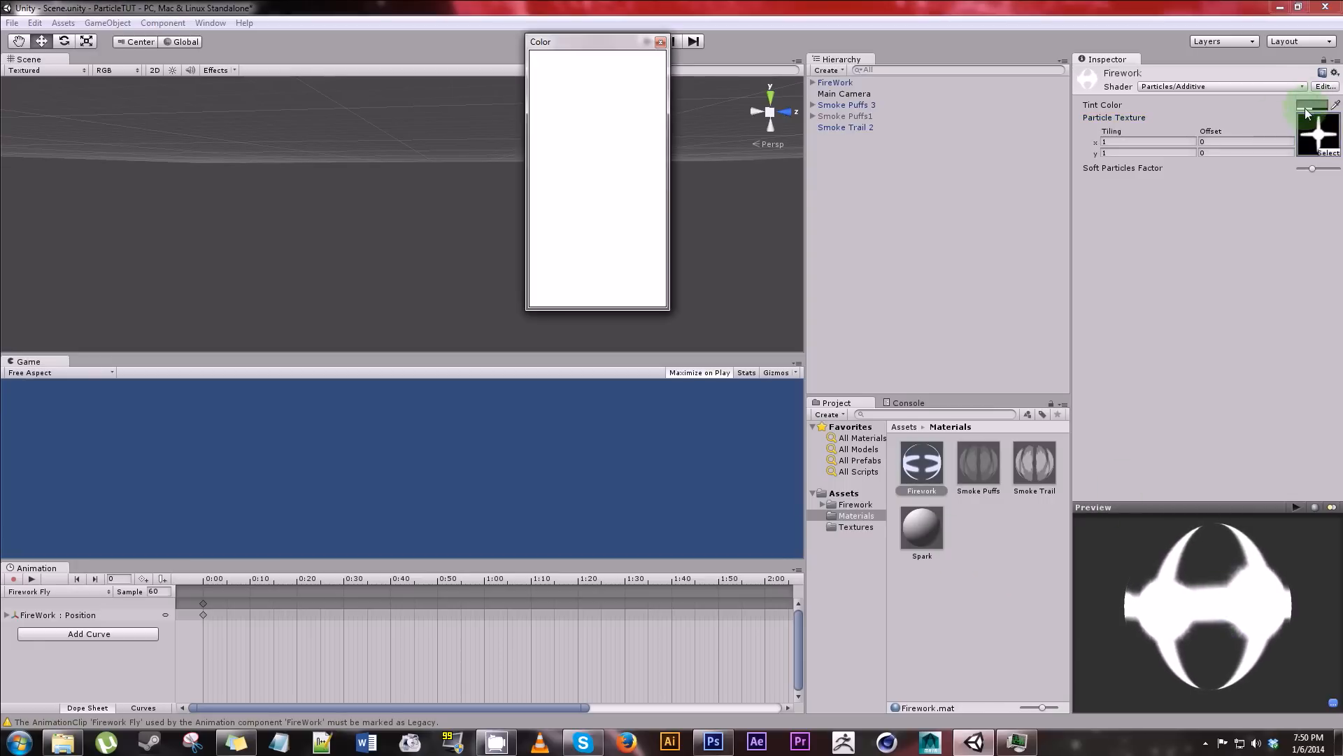
{"action": "left_click_drag", "start_coordinate": [578, 258], "coordinate": [569, 256]}
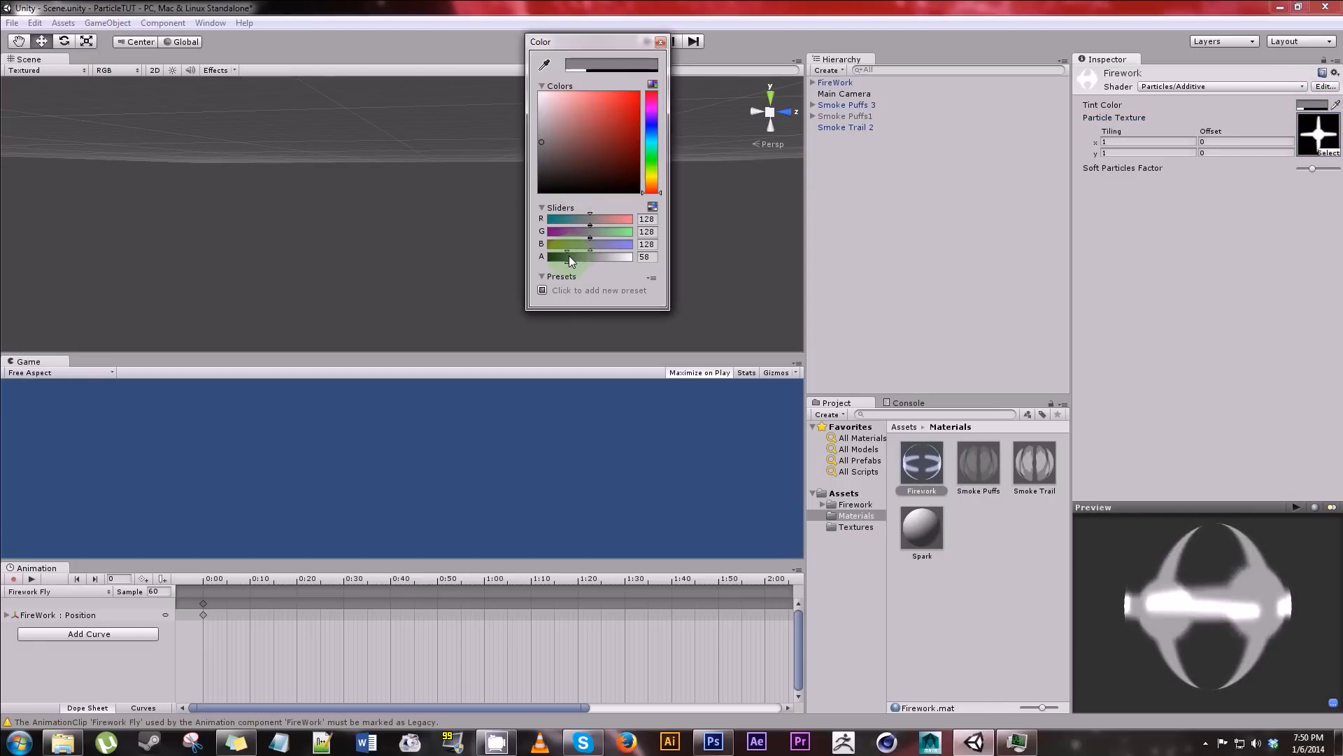
- Assign the Spark.jpg star image from the Textures folder as the base texture of the Spark material
{"action": "left_click", "coordinate": [940, 536]}
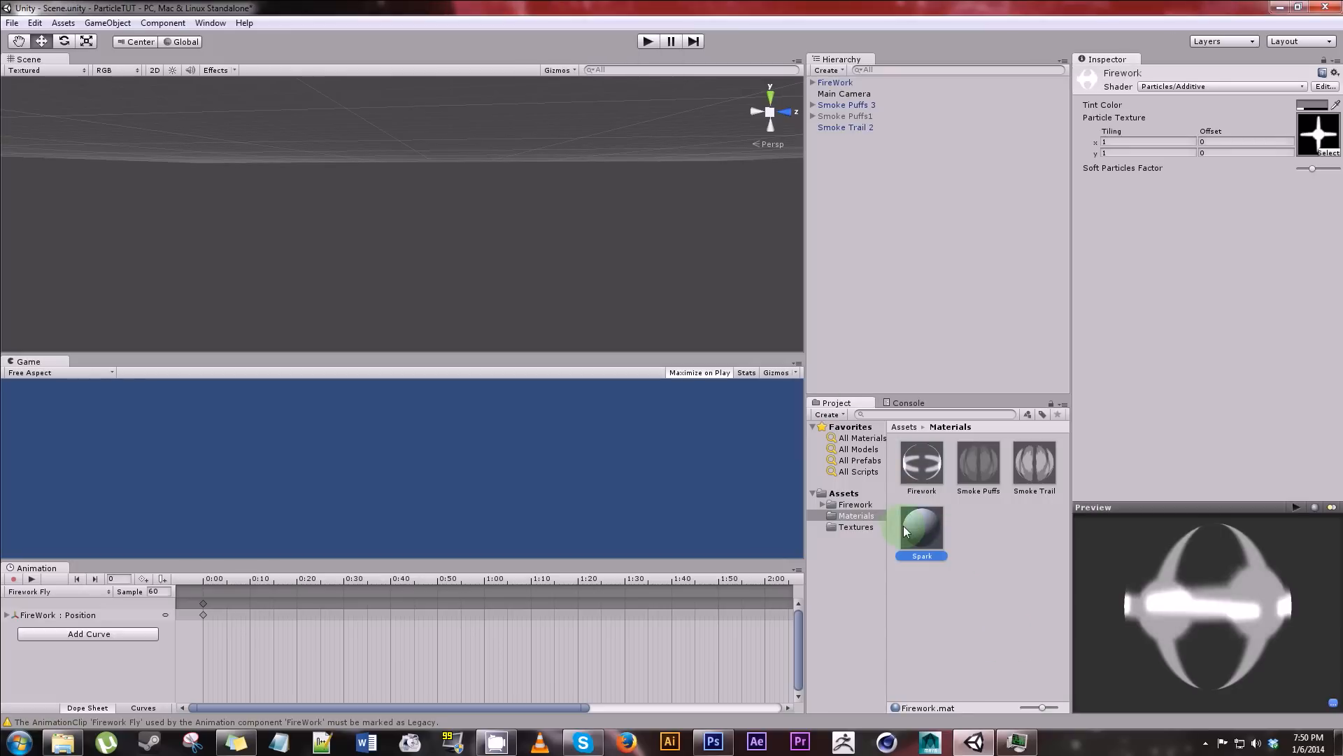
{"action": "left_click", "coordinate": [1327, 153]}
{"action": "left_click_drag", "start_coordinate": [136, 124], "coordinate": [137, 199]}
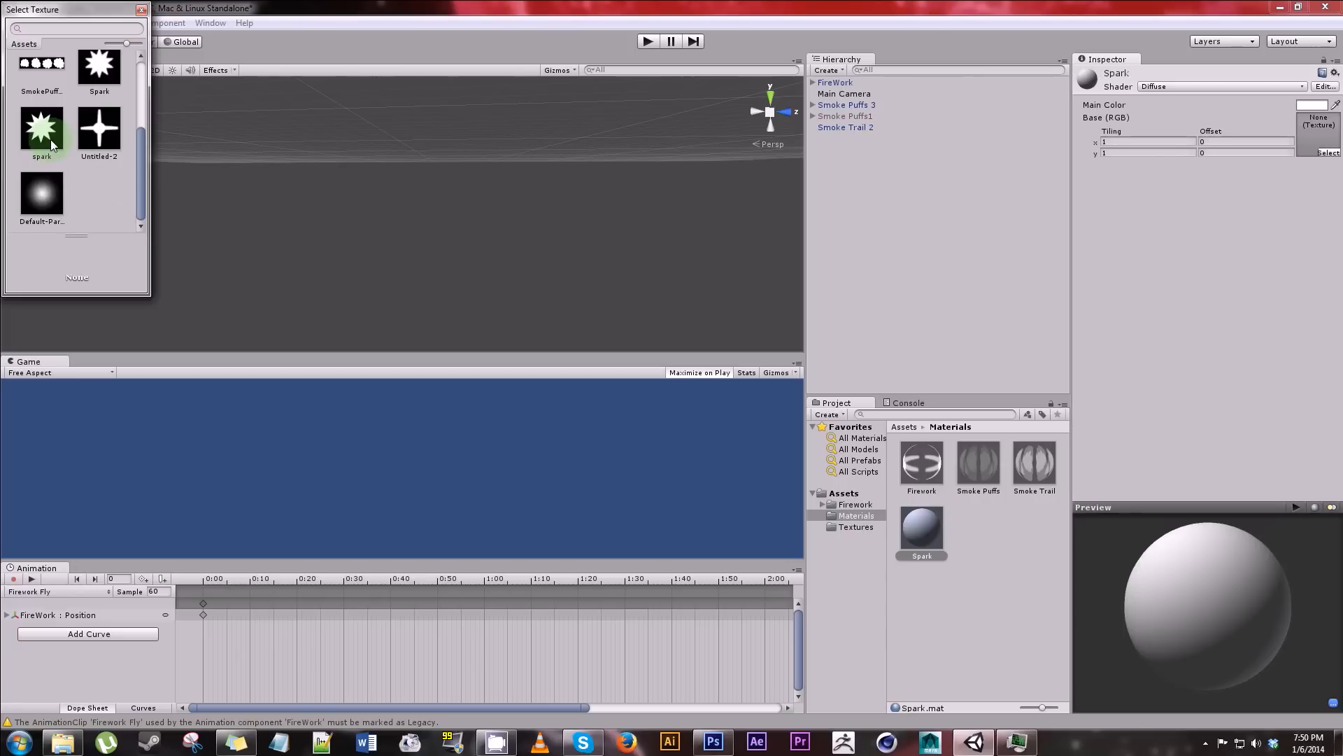
{"action": "left_click", "coordinate": [105, 66]}
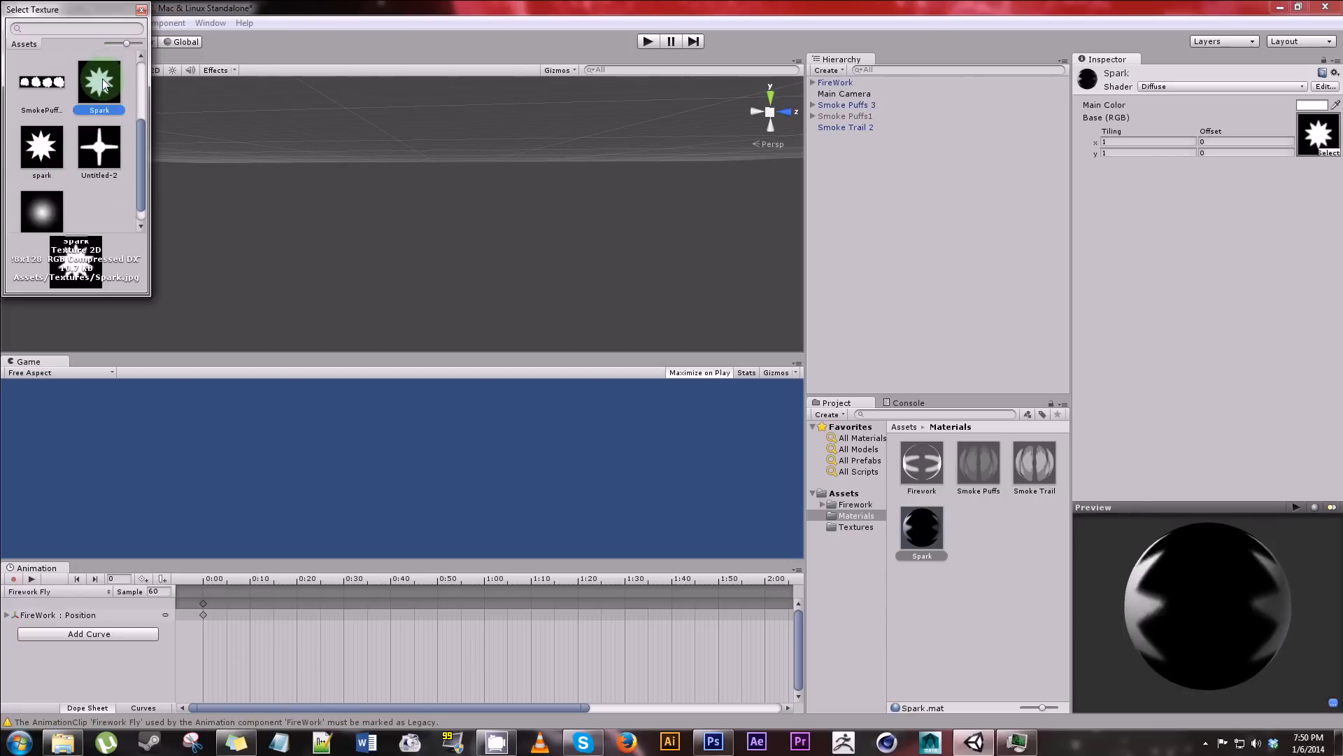
{"action": "double_click", "coordinate": [102, 78]}
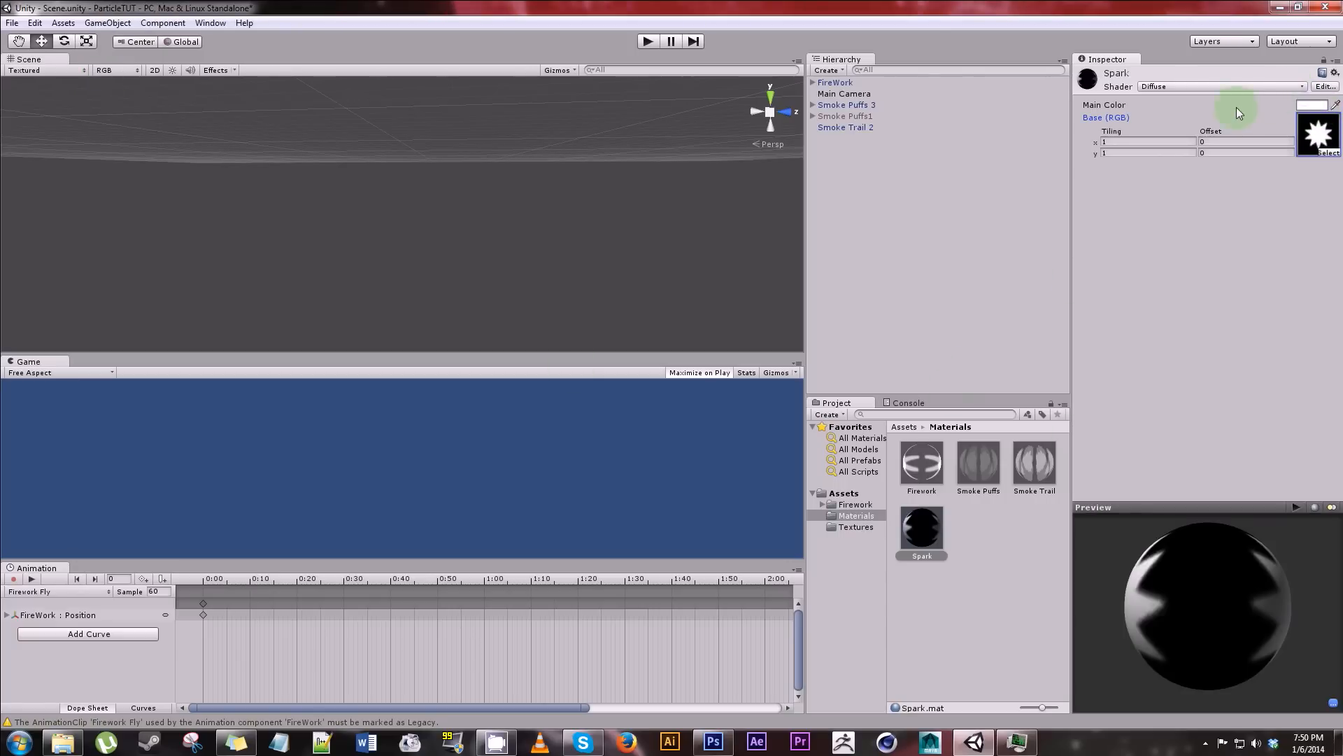
- Switch the Spark material's shader to Particles/Additive and set its tint color alpha to 75
{"action": "left_click", "coordinate": [1190, 86]}
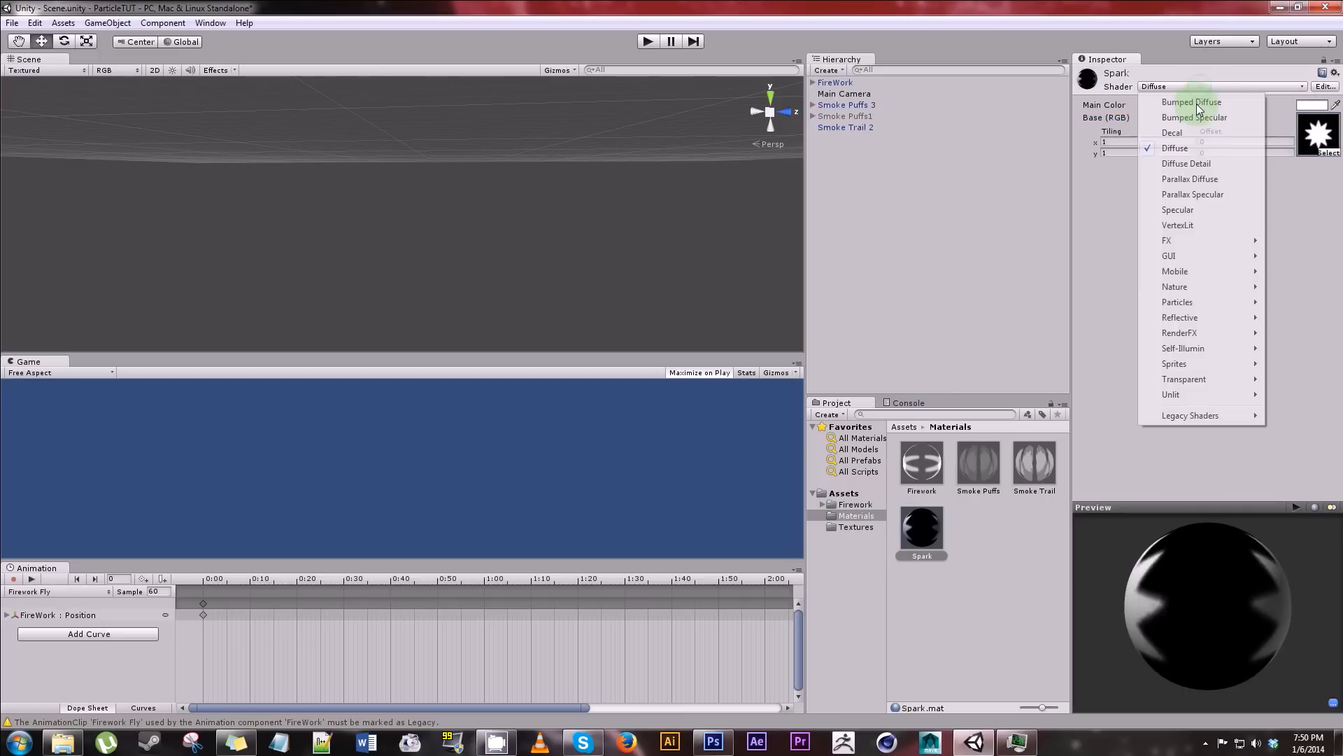
{"action": "mouse_move", "coordinate": [1180, 308]}
{"action": "left_click", "coordinate": [1076, 300]}
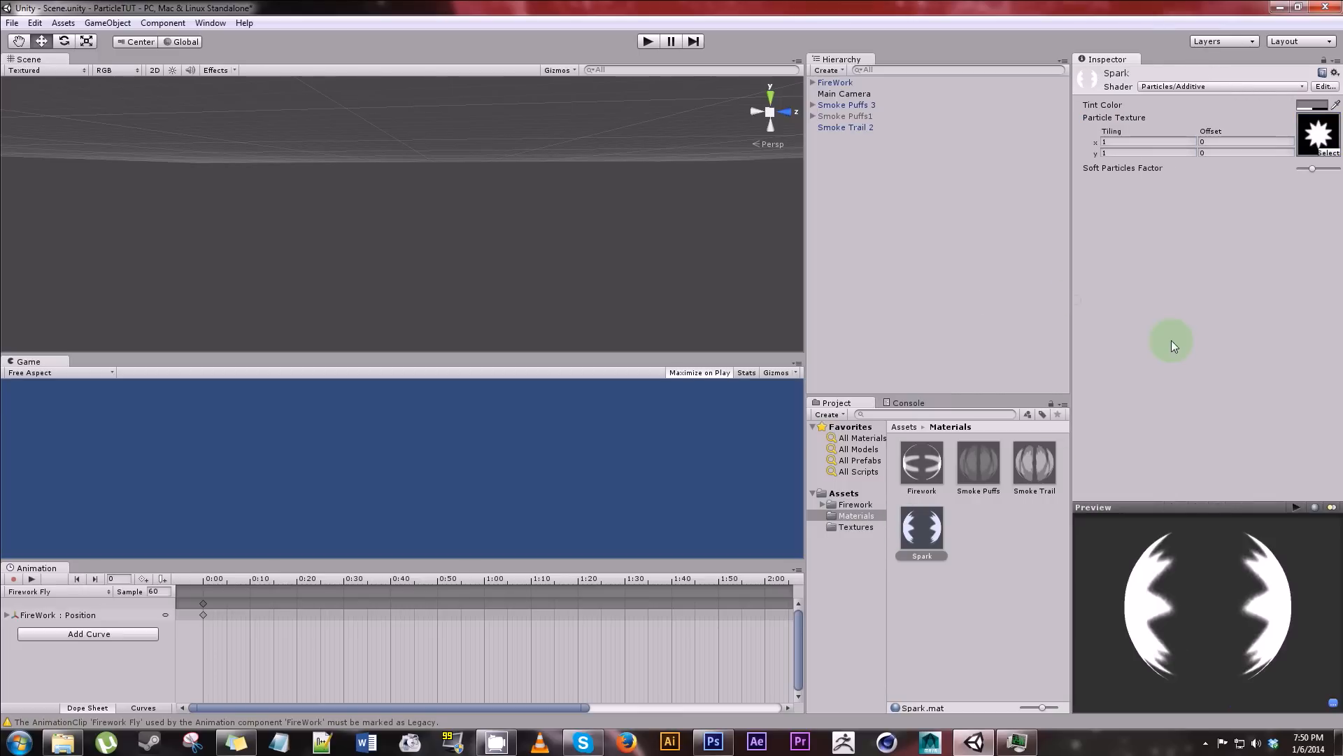
{"action": "left_click", "coordinate": [1307, 105]}
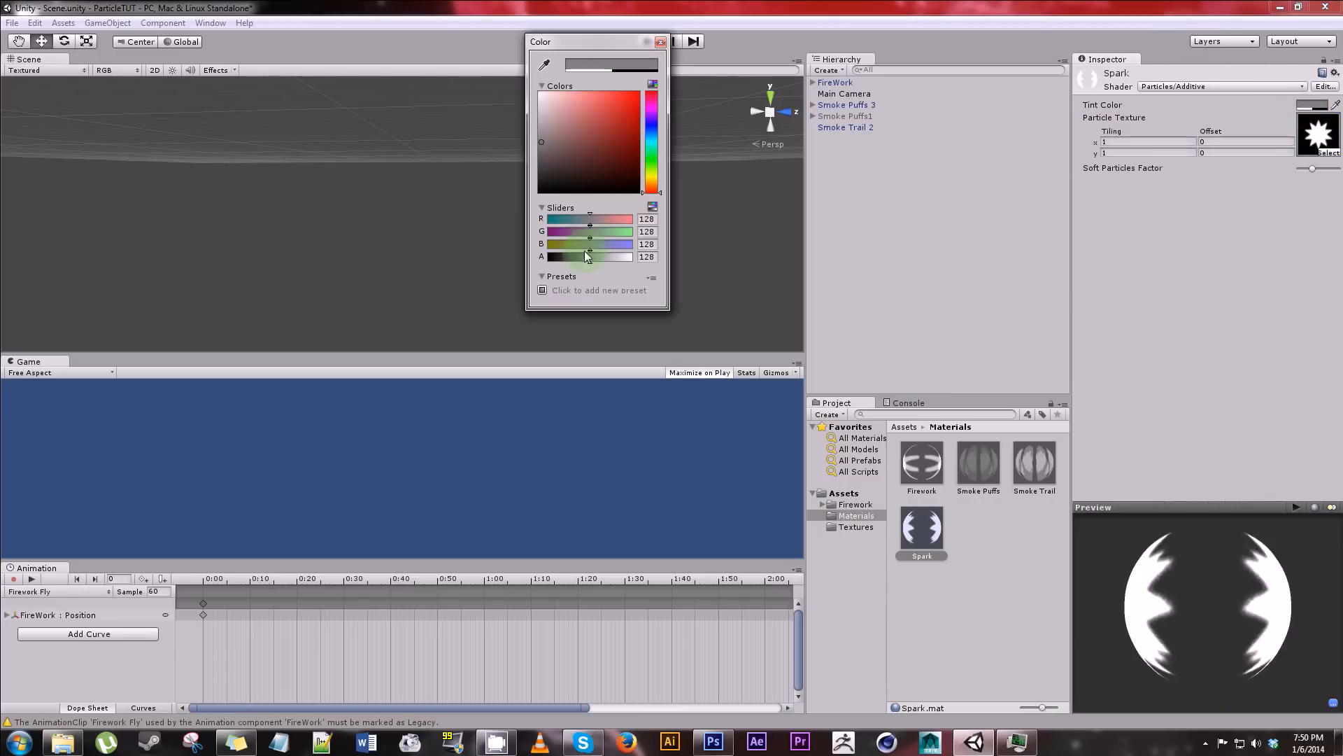
{"action": "left_click_drag", "start_coordinate": [585, 252], "coordinate": [574, 258]}
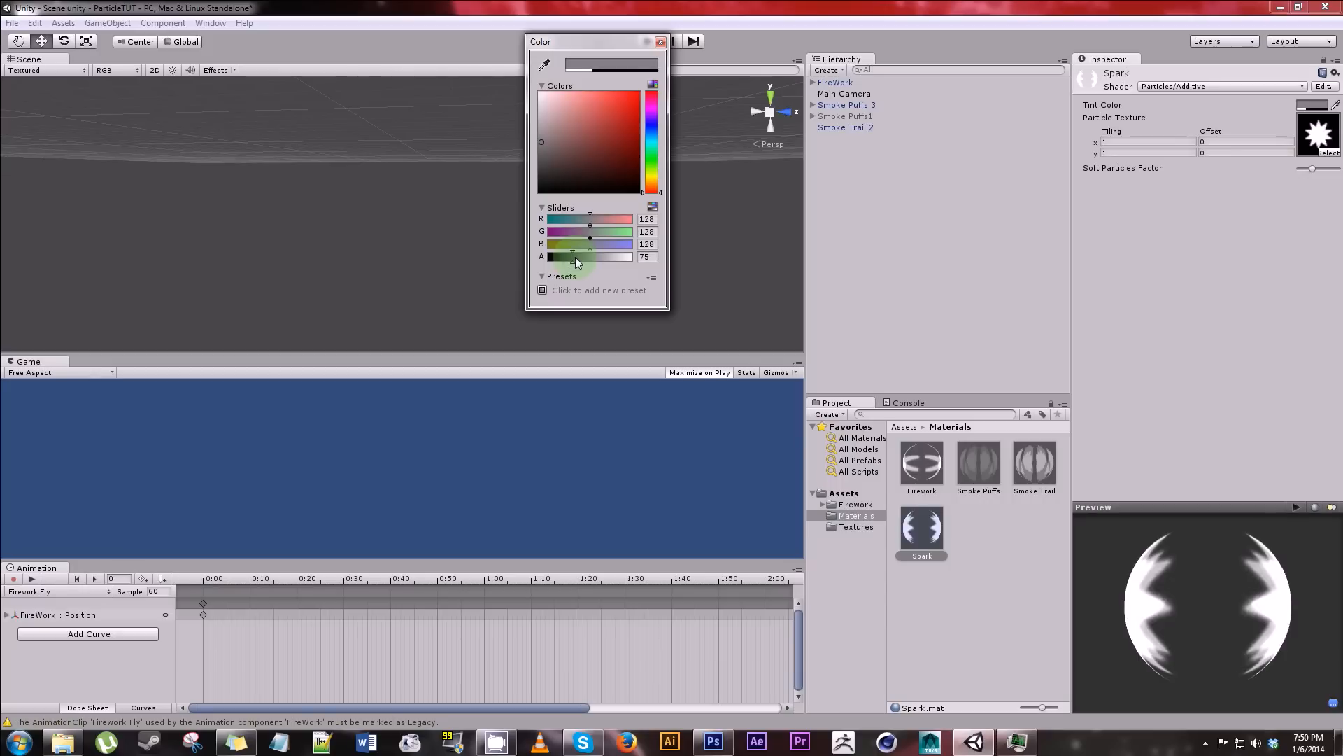
{"action": "left_click", "coordinate": [660, 43]}
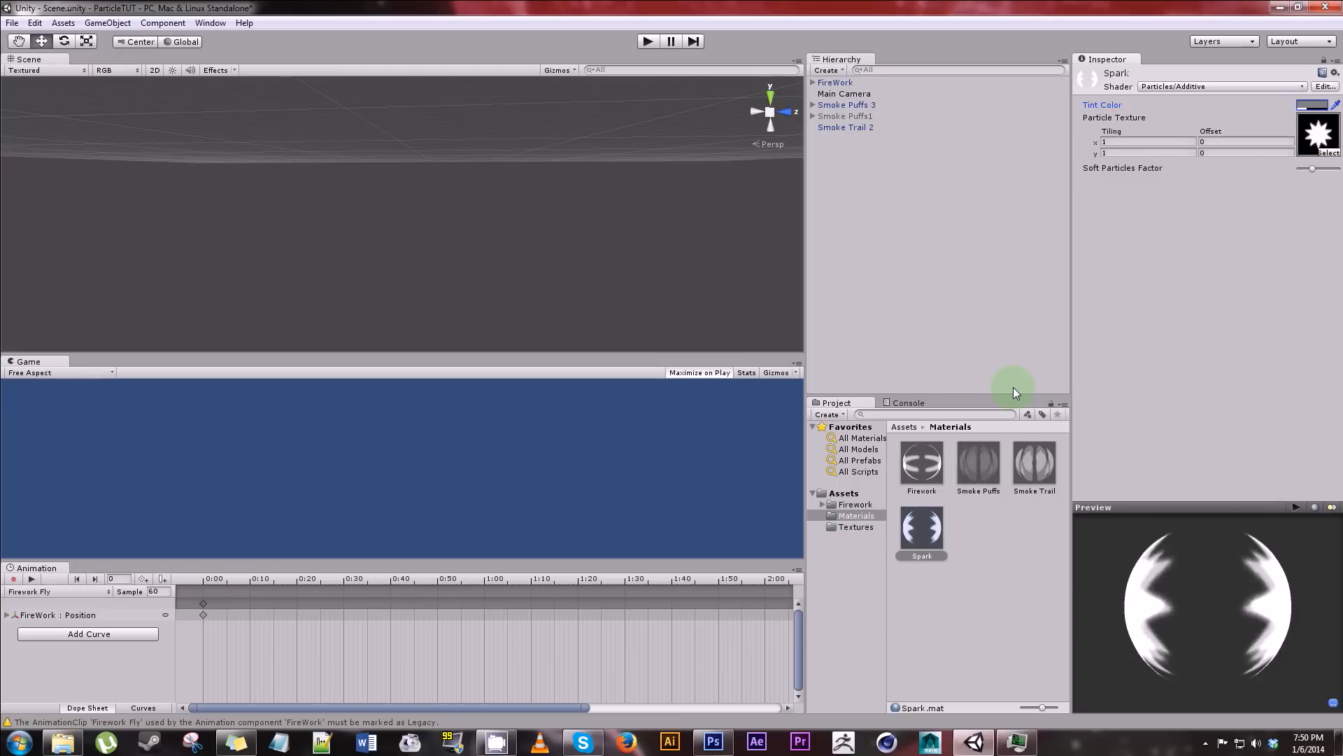
- Create a new particle system in the scene and apply the Firework material to it
{"action": "left_click", "coordinate": [109, 23]}
{"action": "mouse_move", "coordinate": [200, 61]}
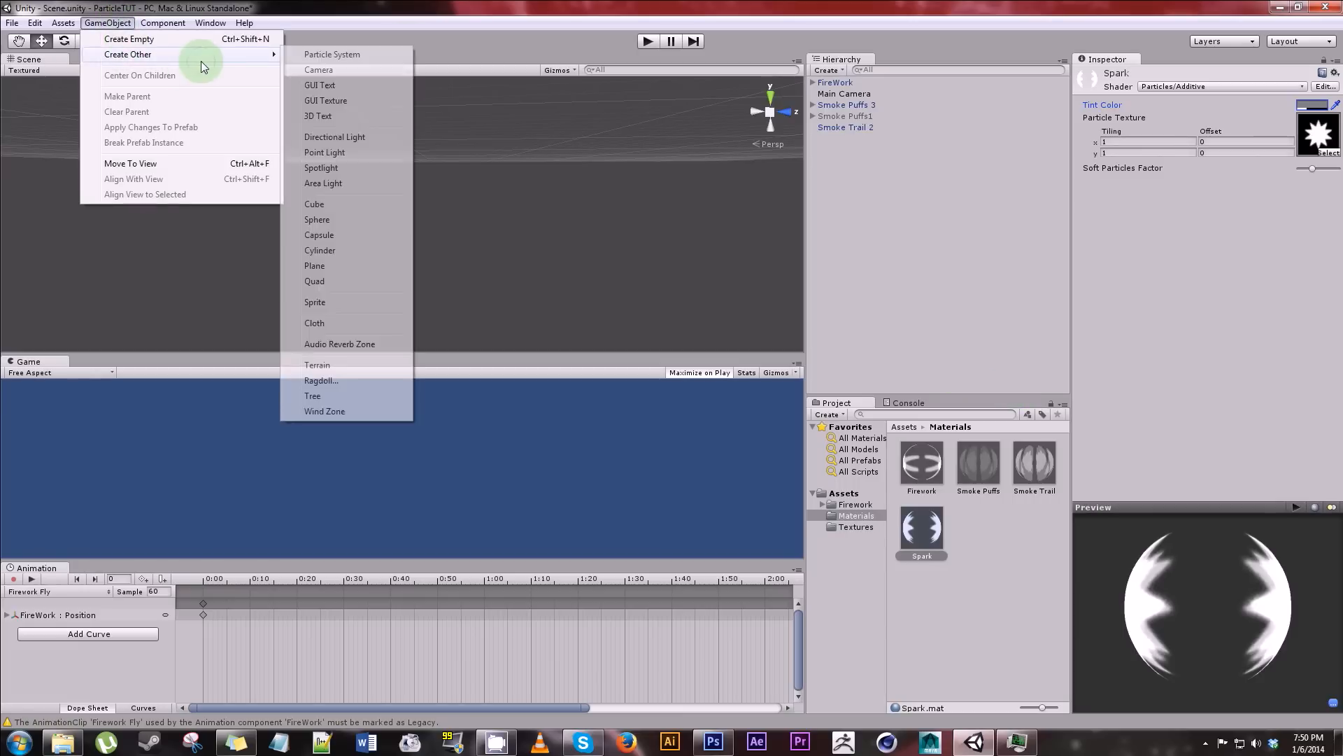
{"action": "left_click", "coordinate": [365, 57]}
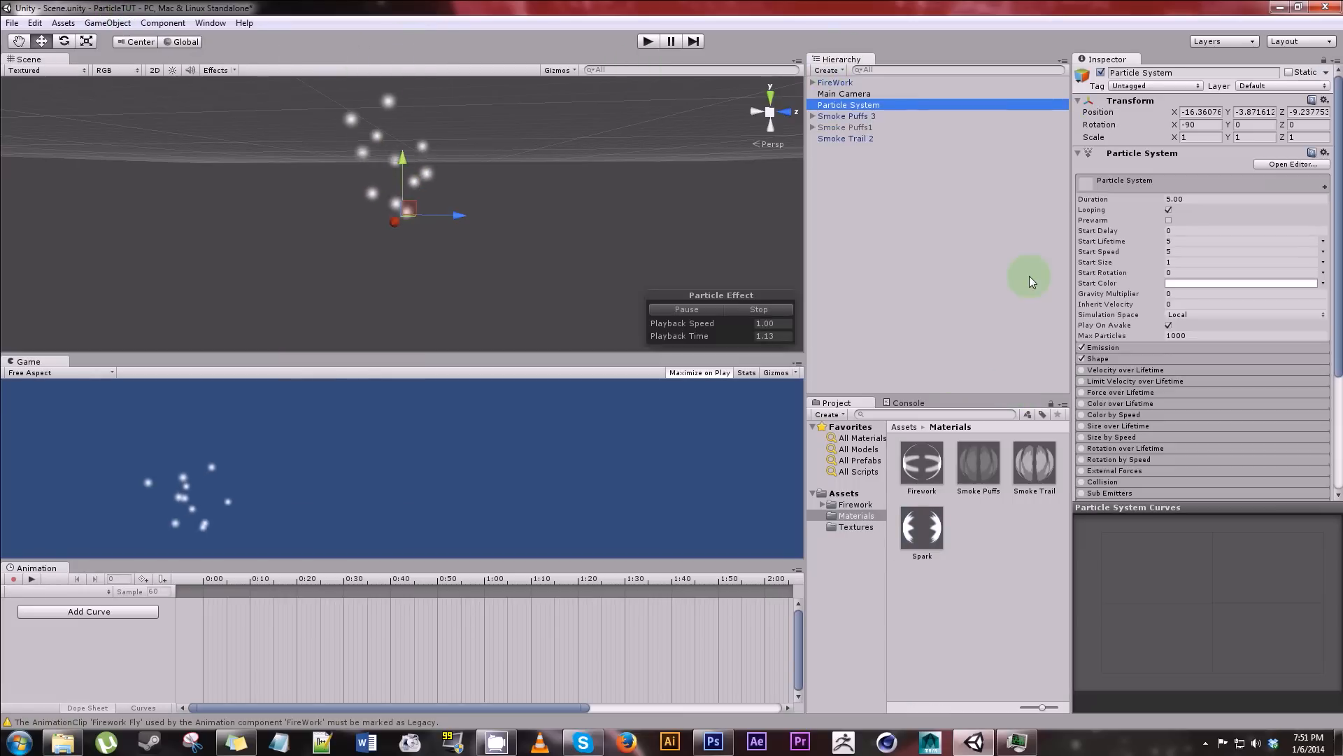
{"action": "scroll", "coordinate": [1217, 344], "scroll_direction": "down", "scroll_amount": 5}
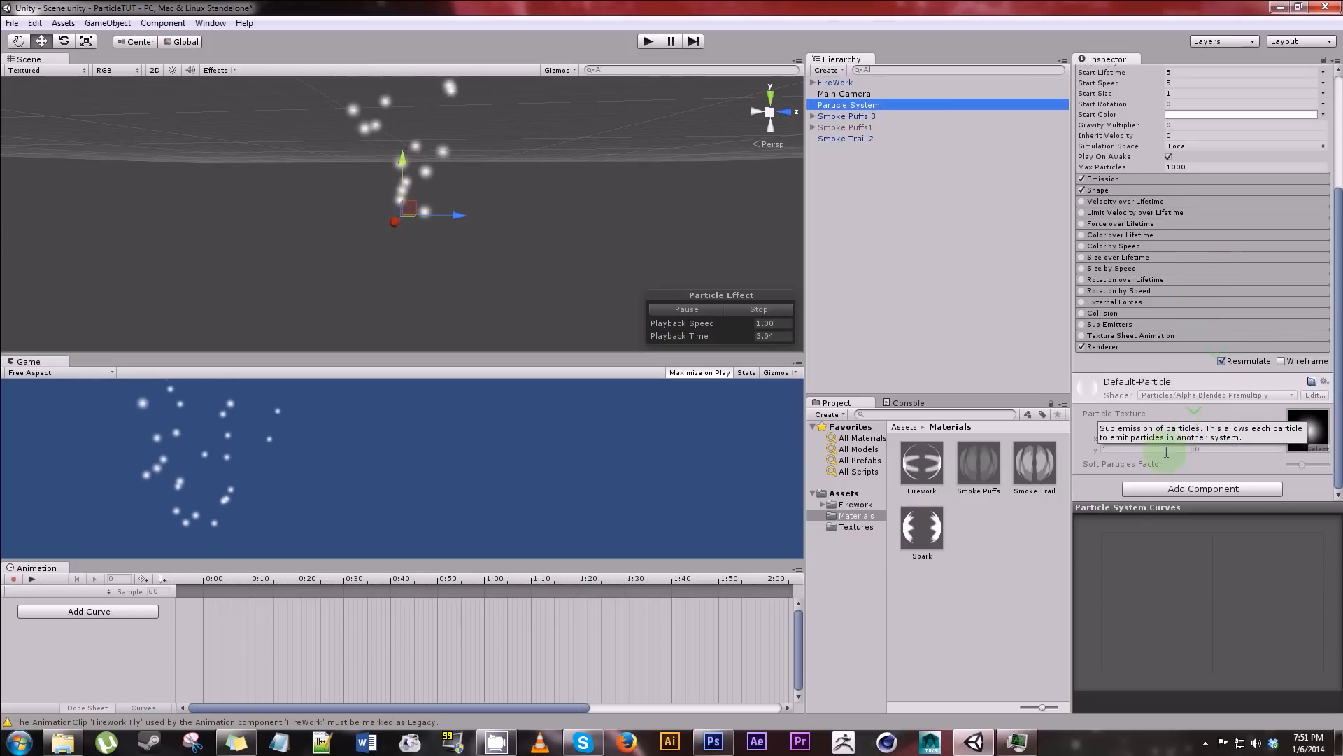
{"action": "left_click_drag", "start_coordinate": [922, 463], "coordinate": [1086, 496]}
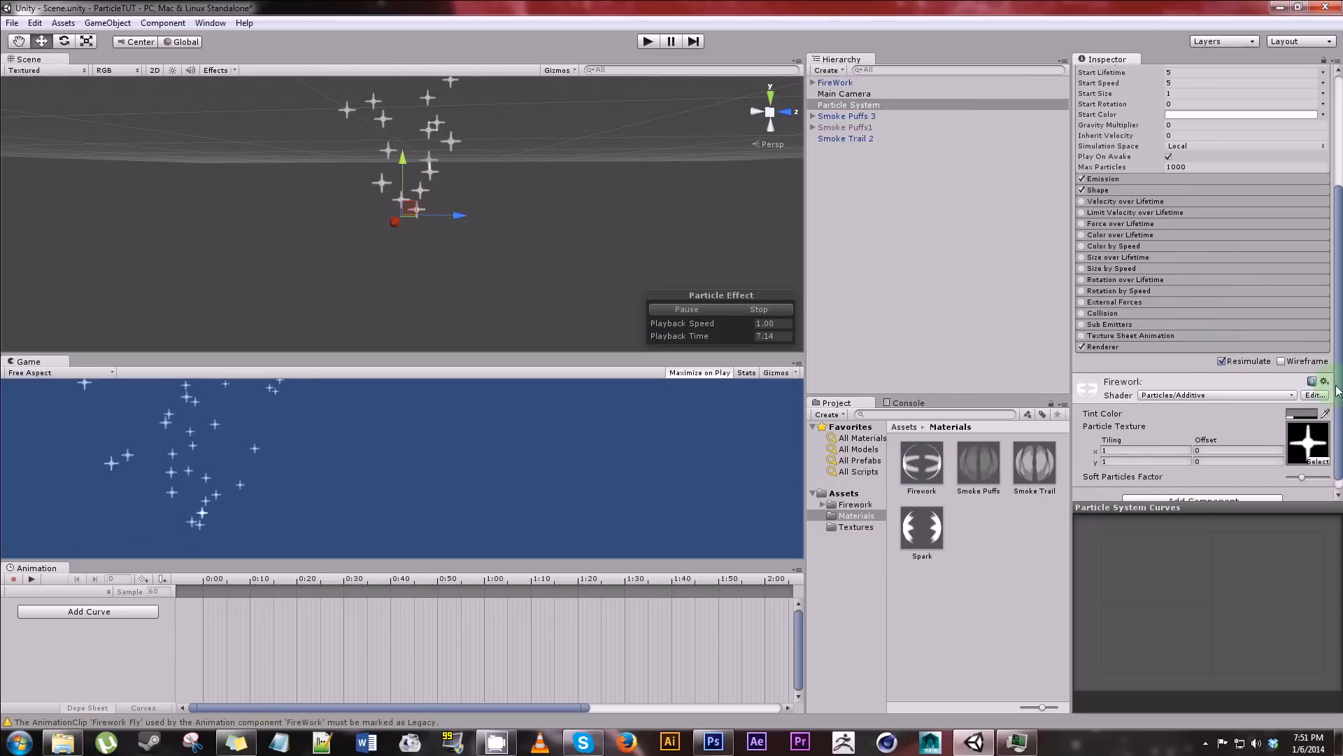
- Set the particle system's emission rate to 0 and add four bursts
{"action": "scroll", "coordinate": [1140, 370], "scroll_direction": "up", "scroll_amount": 2}
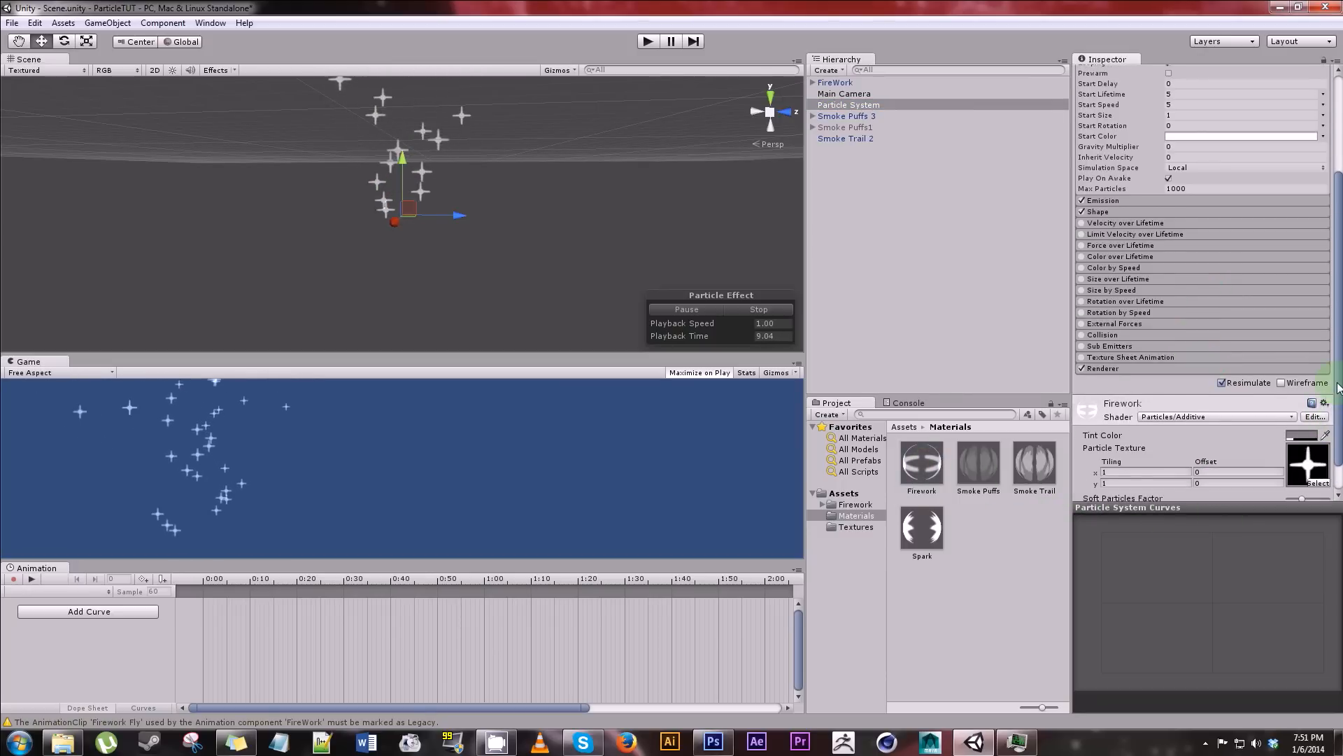
{"action": "scroll", "coordinate": [1142, 369], "scroll_direction": "up", "scroll_amount": 5}
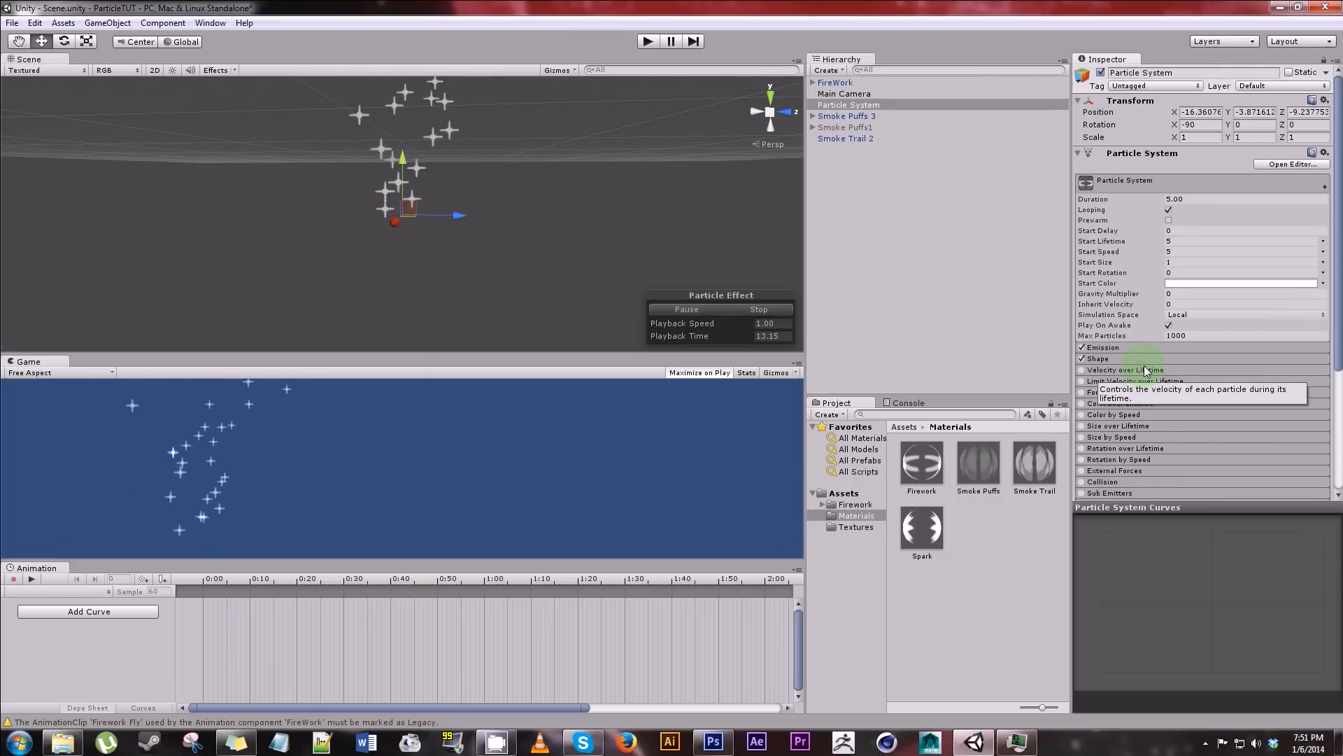
{"action": "left_click", "coordinate": [1111, 348]}
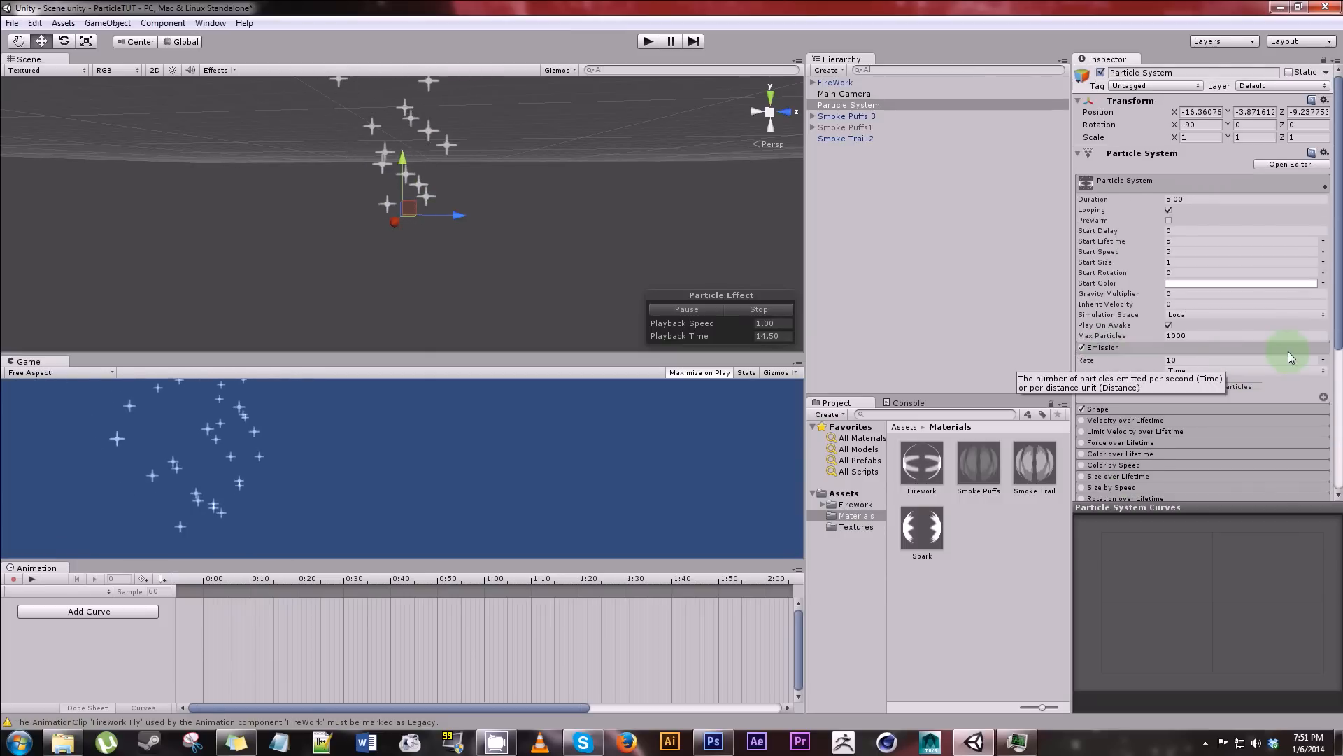
{"action": "left_click", "coordinate": [1219, 361]}
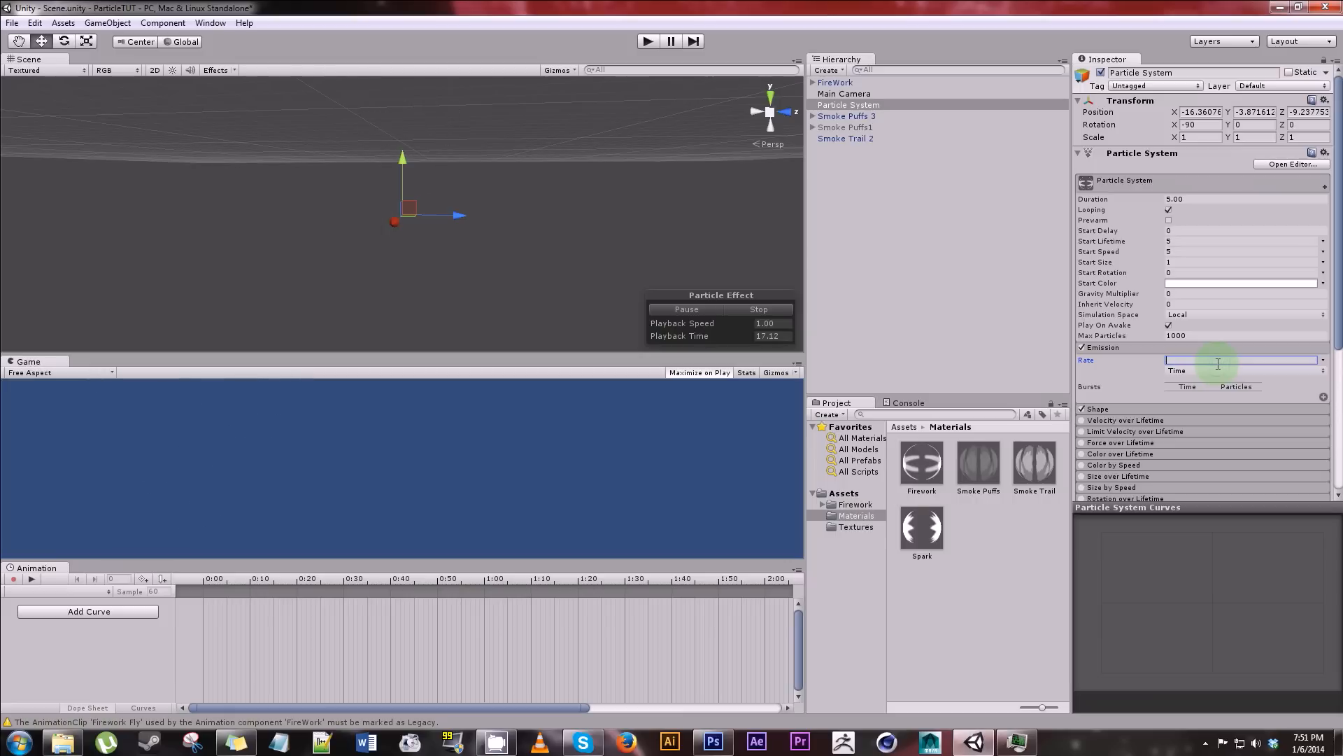
{"action": "left_click", "coordinate": [1324, 398]}
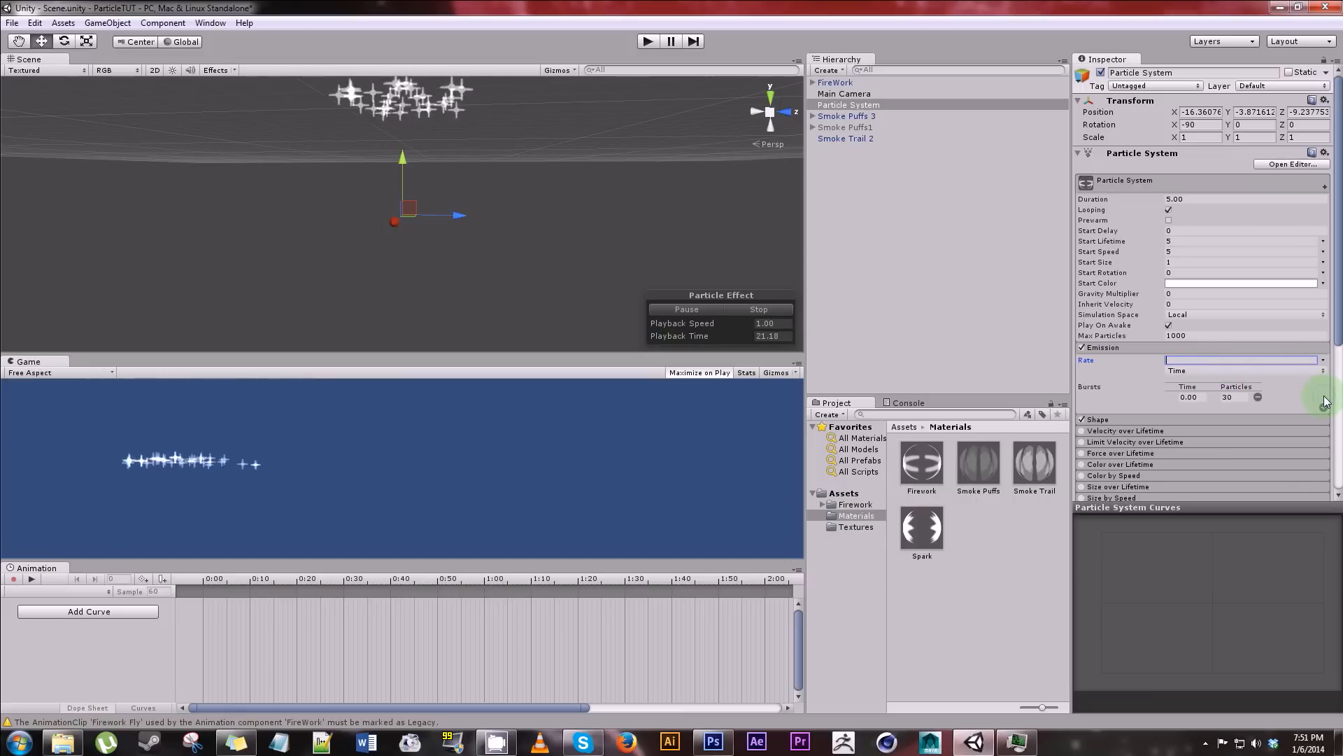
{"action": "left_click", "coordinate": [1323, 409]}
{"action": "left_click", "coordinate": [1324, 419]}
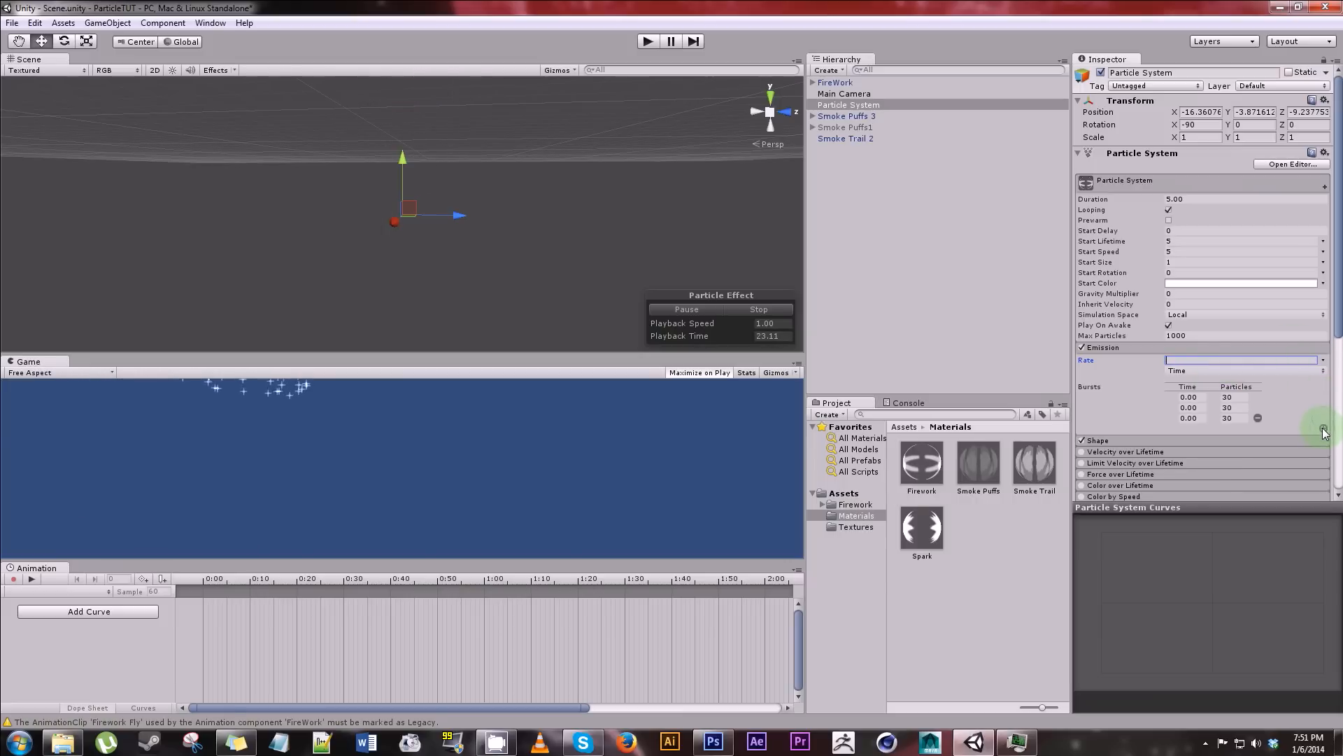
- Change the particle system's emitter shape to Sphere with a radius of 0.01
{"action": "left_click", "coordinate": [1123, 445]}
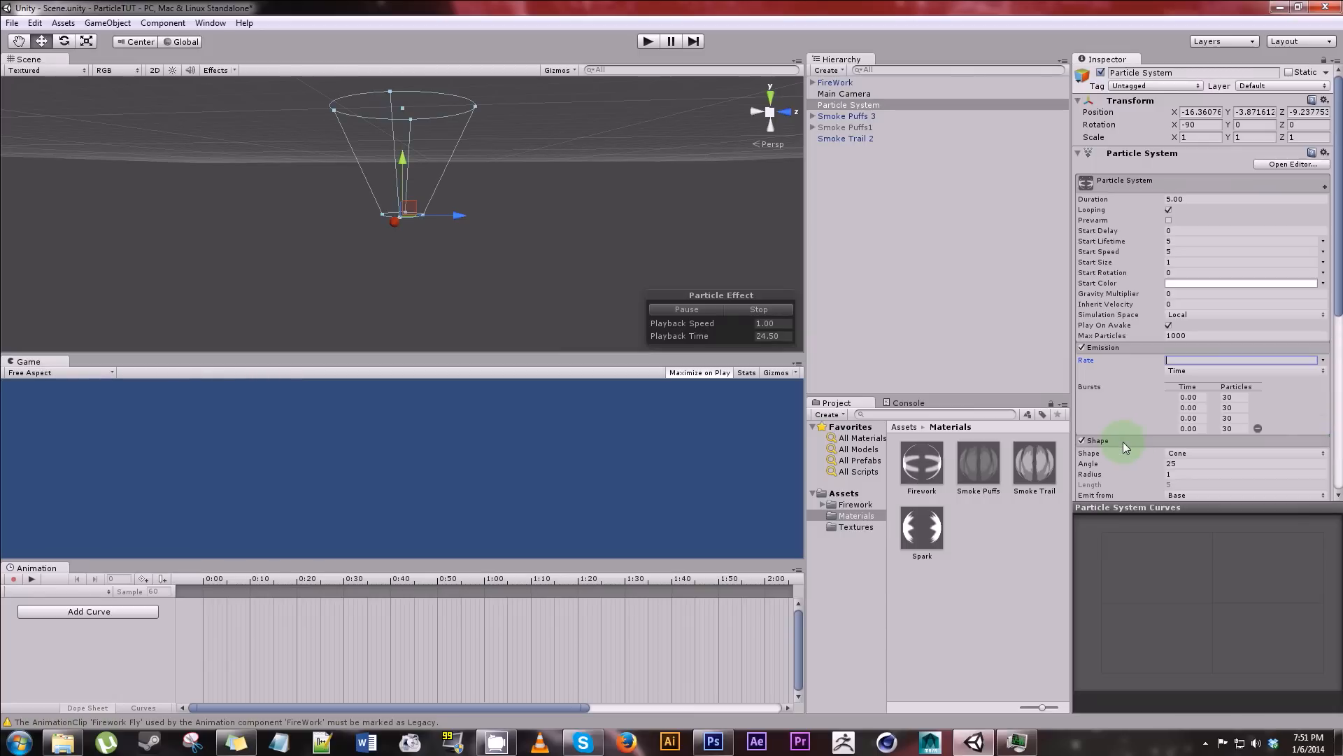
{"action": "left_click", "coordinate": [1182, 452]}
{"action": "left_click", "coordinate": [1188, 471]}
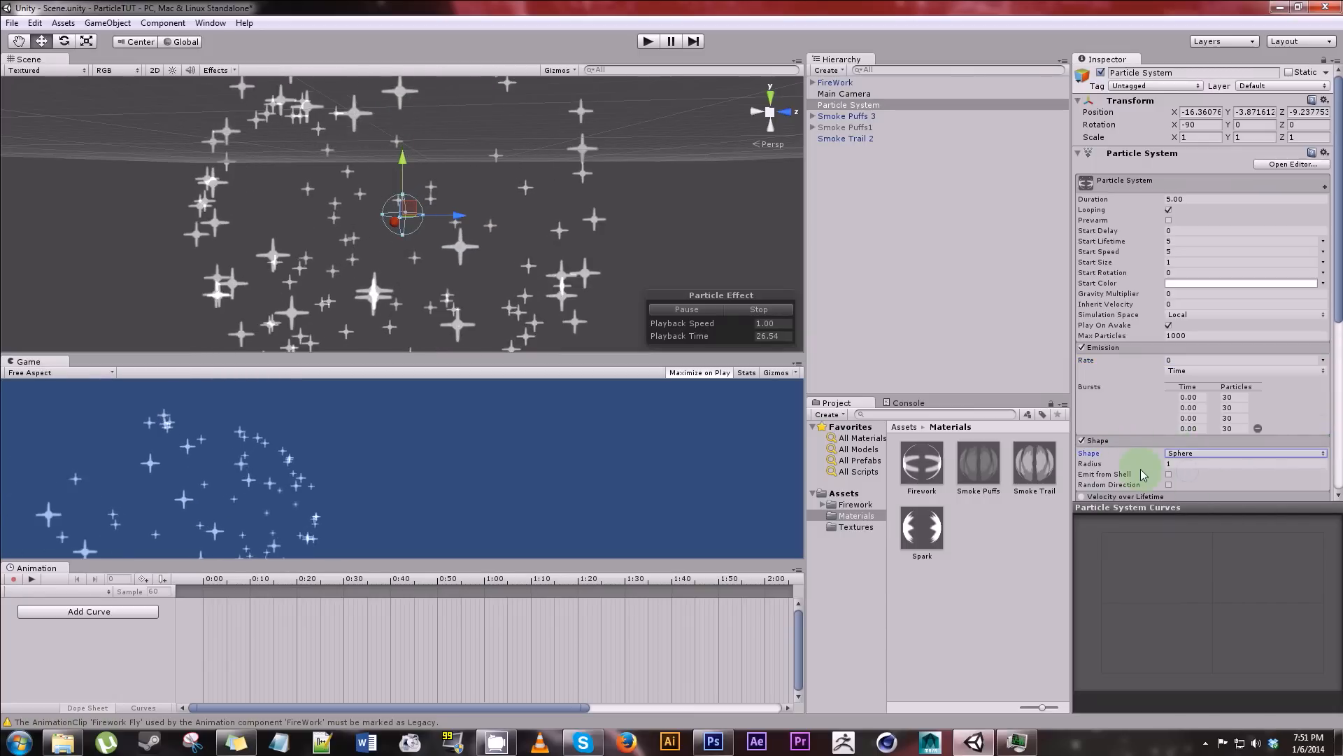
{"action": "left_click_drag", "start_coordinate": [1150, 465], "coordinate": [1100, 475]}
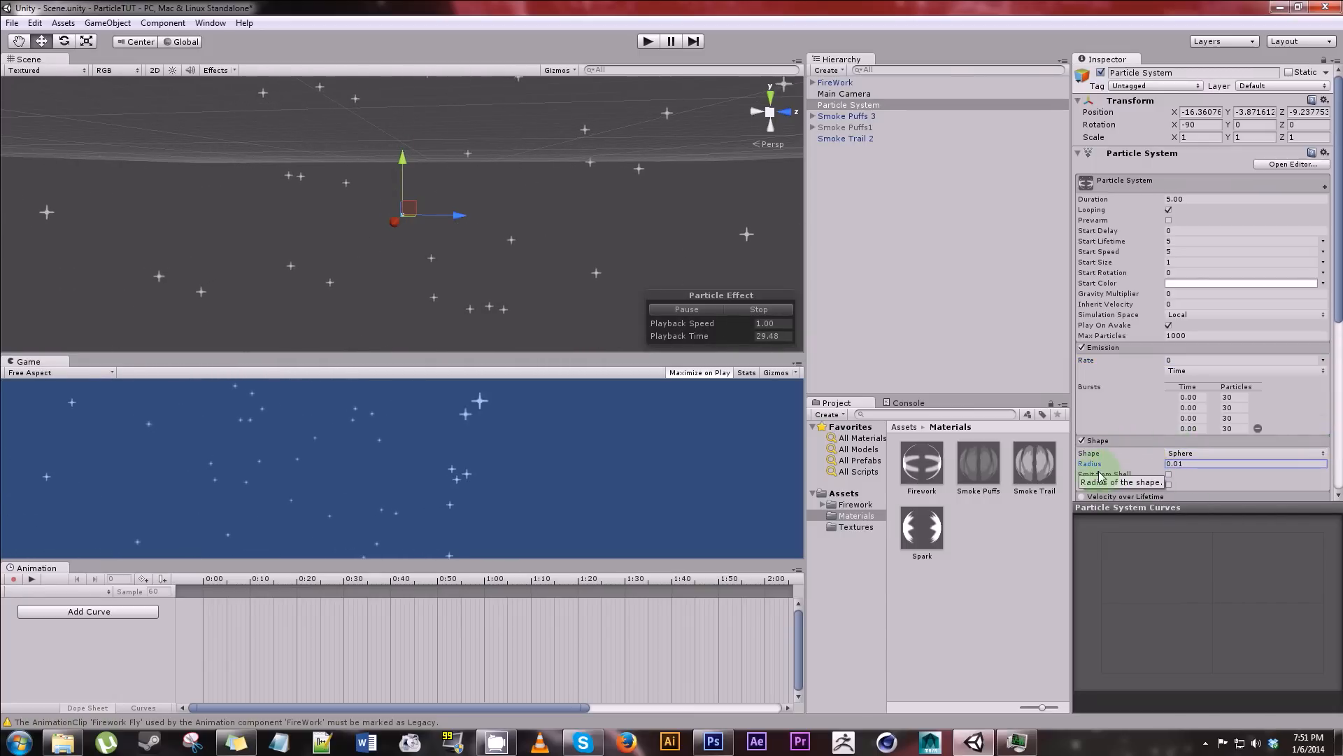
- Set the first burst to 85 particles at time 0.15 and the second to 125 particles at time 0.50
{"action": "left_click", "coordinate": [1202, 397]}
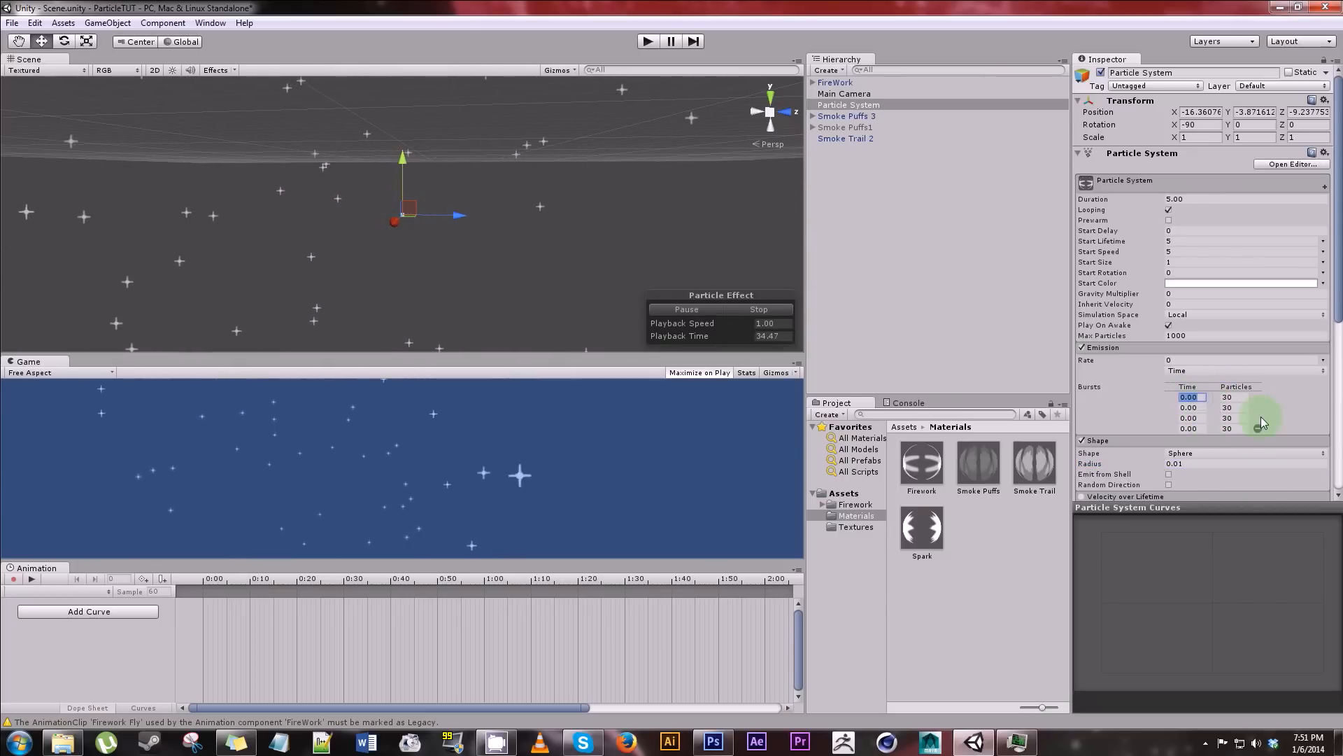
{"action": "type", "text": ".15"}
{"action": "key", "text": "Tab"}
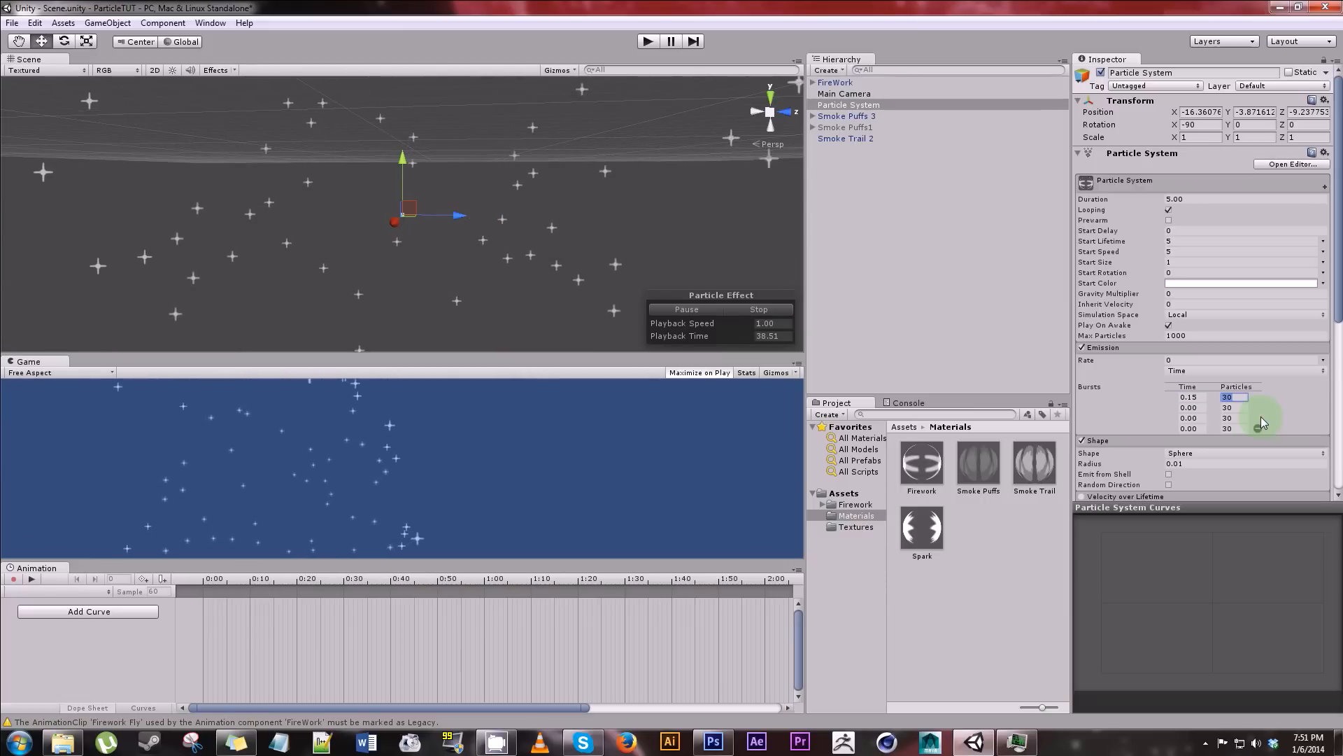
{"action": "type", "text": "85"}
{"action": "key", "text": "Tab"}
{"action": "type", "text": "."}
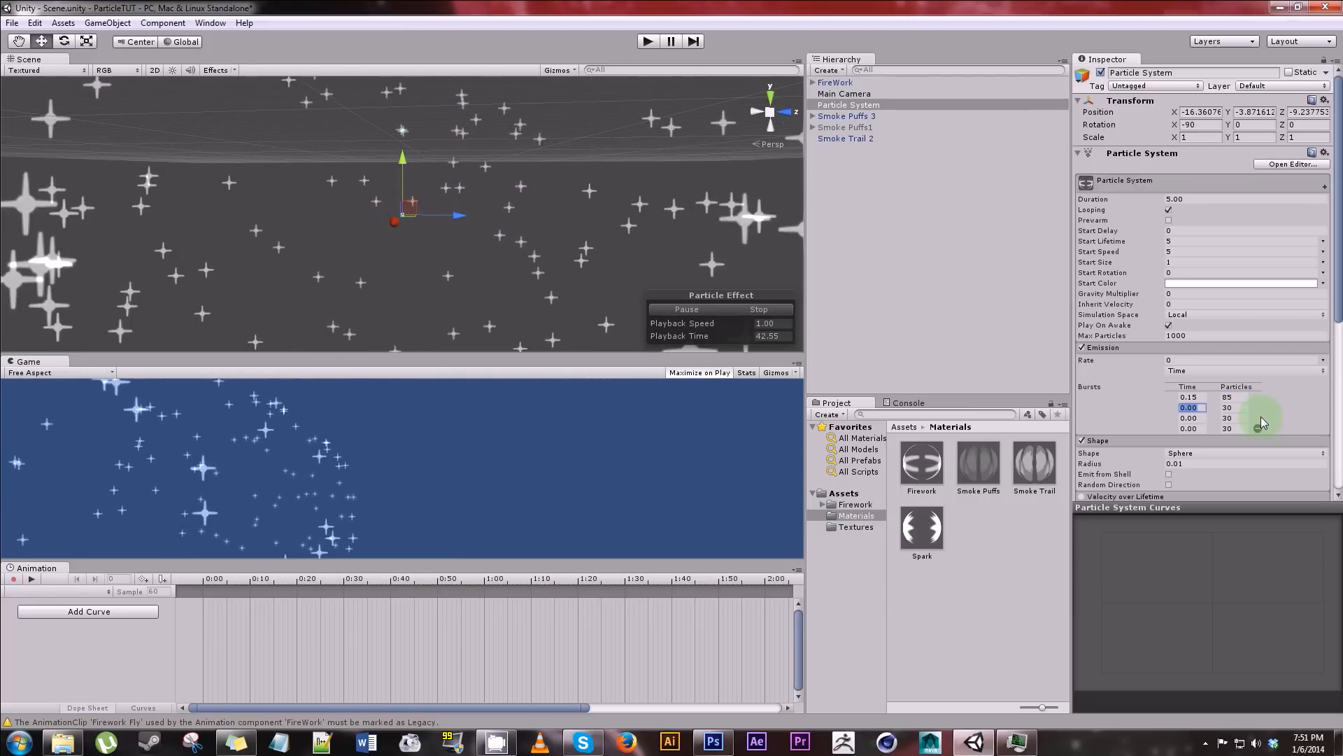
{"action": "type", "text": "5"}
{"action": "key", "text": "Tab"}
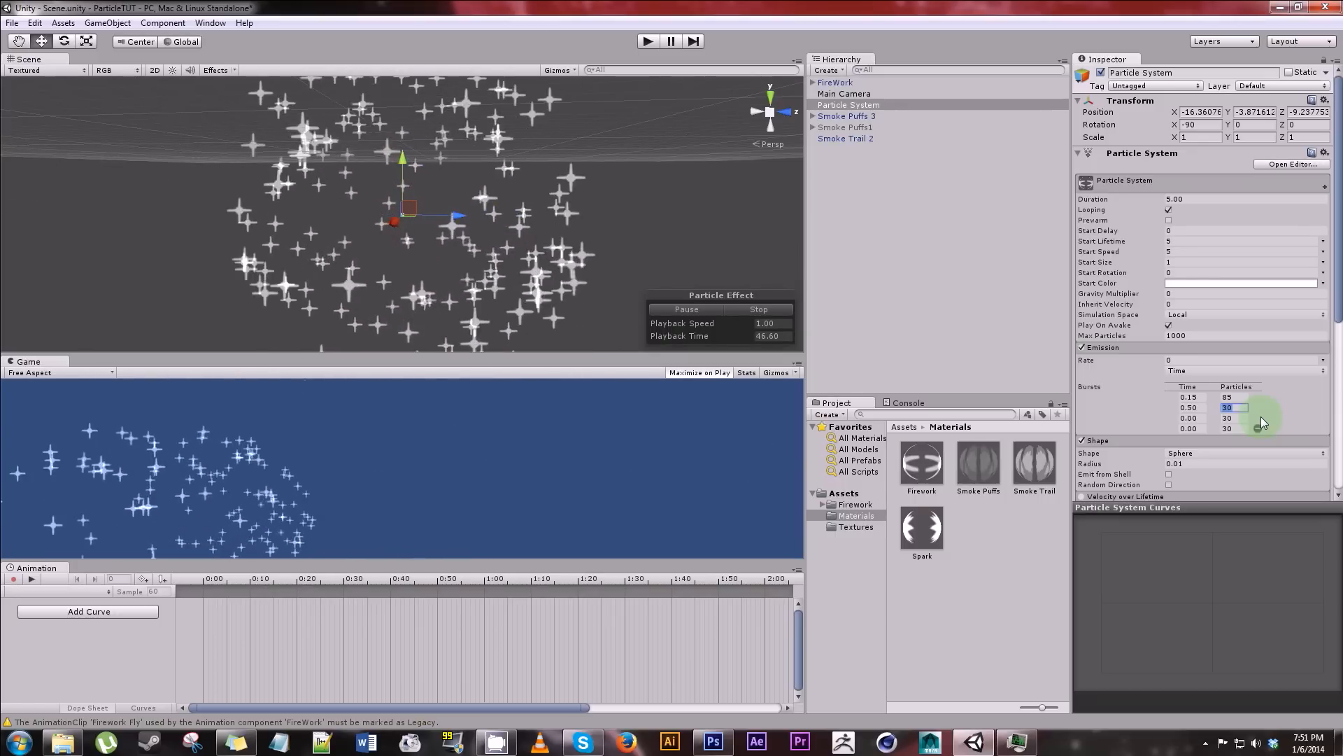
{"action": "type", "text": "125"}
{"action": "key", "text": "Tab"}
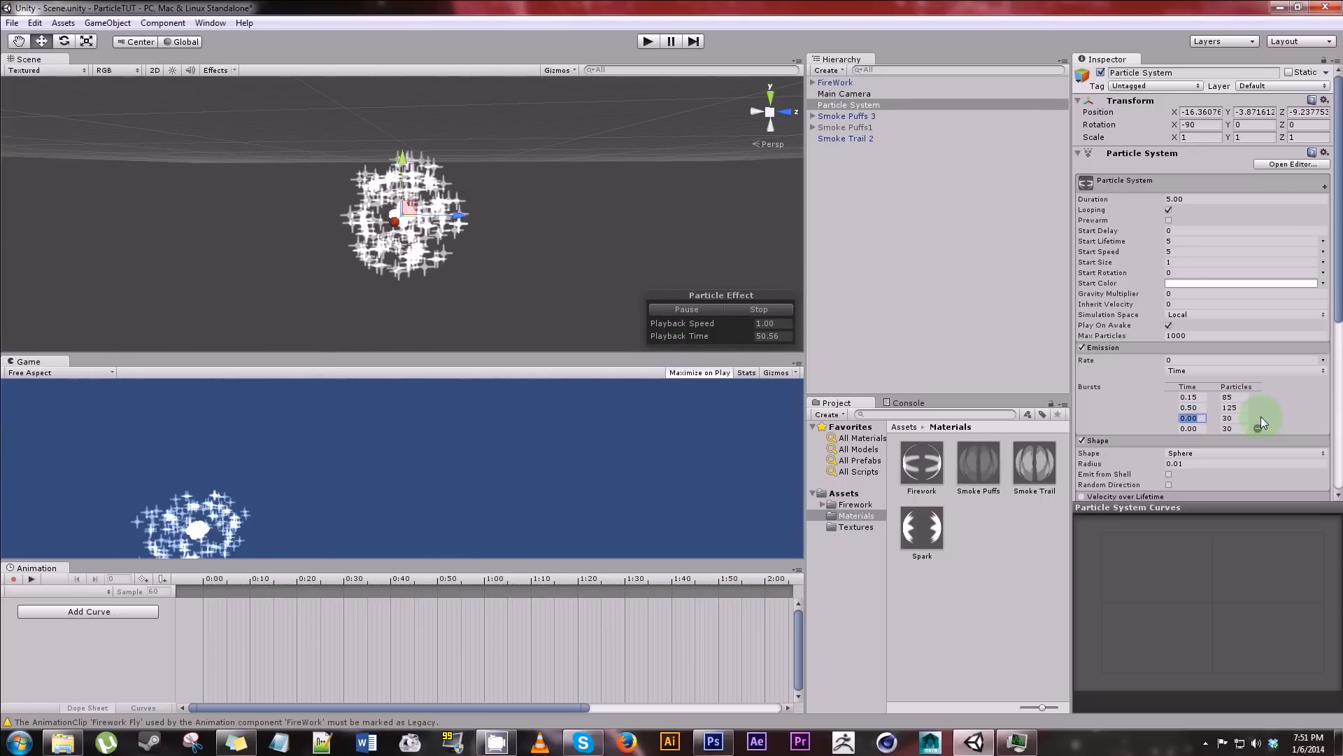
- Set the third burst to 75 particles at time 1.20 and the fourth to 100 particles at time 1.60
{"action": "type", "text": "1.2"}
{"action": "key", "text": "Tab"}
{"action": "type", "text": "75"}
{"action": "key", "text": "Tab"}
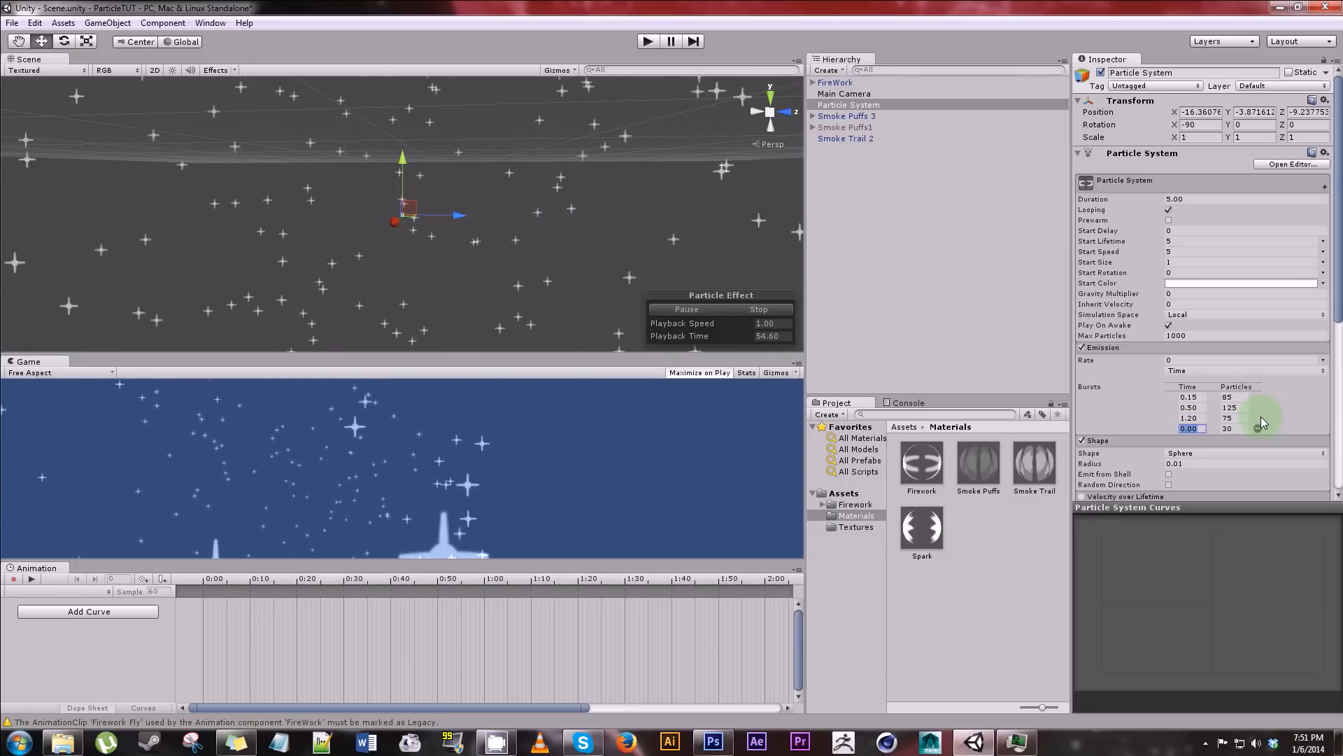
{"action": "type", "text": "1.6"}
{"action": "key", "text": "Tab"}
{"action": "type", "text": "100"}
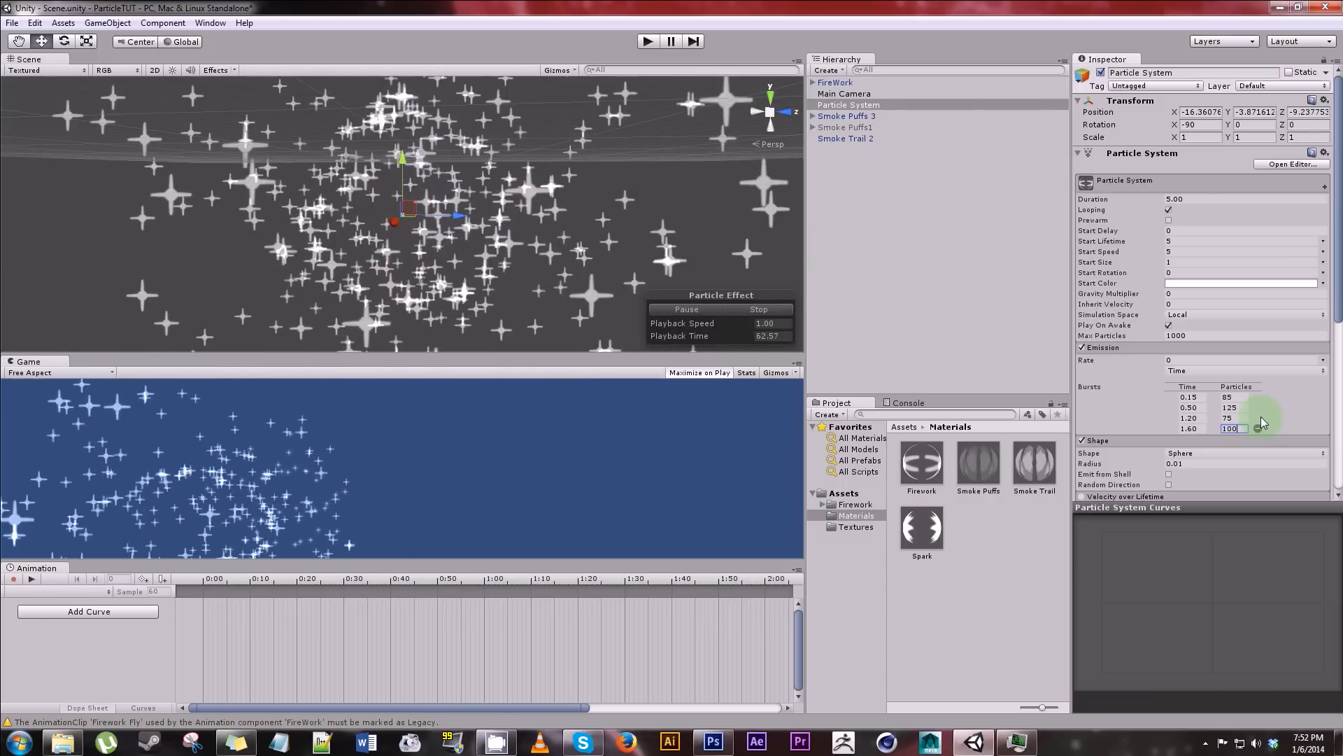
- Set the particle system's gravity multiplier to 0.75 and its simulation space to World
{"action": "left_click", "coordinate": [1170, 293]}
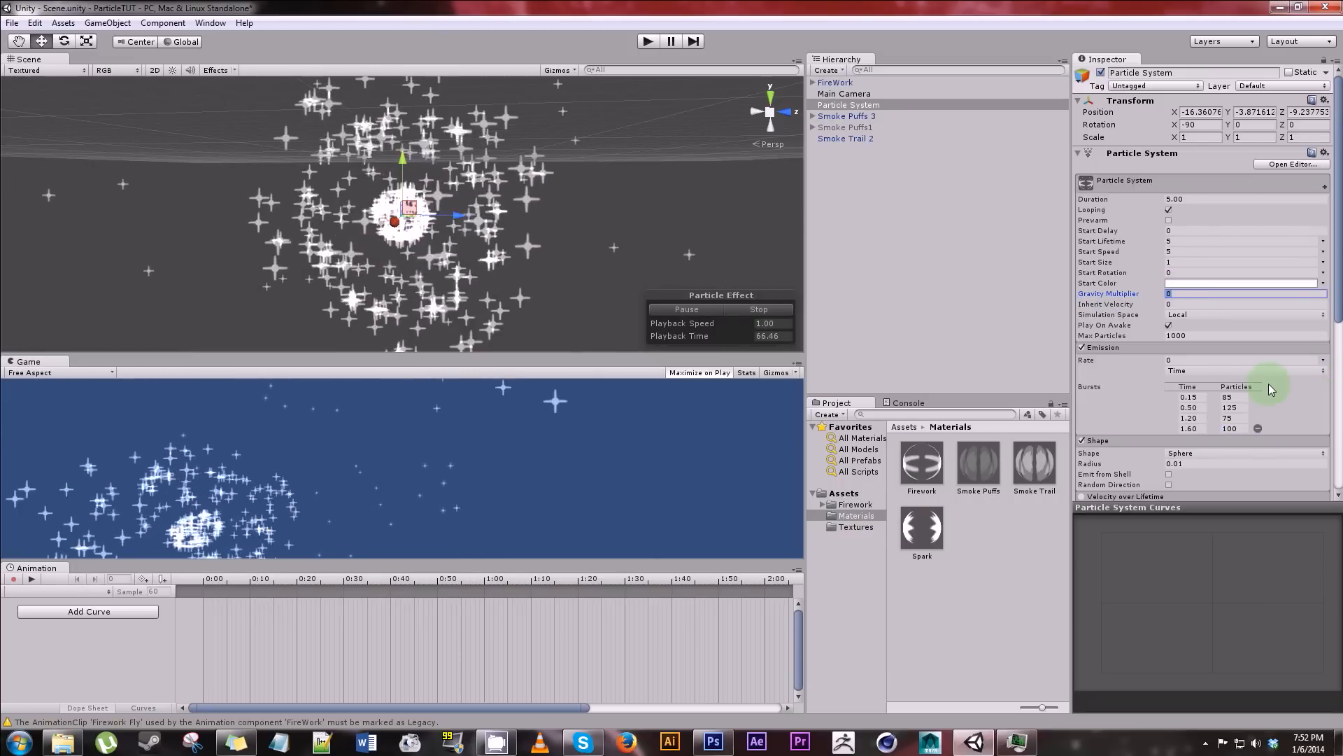
{"action": "type", "text": ".75"}
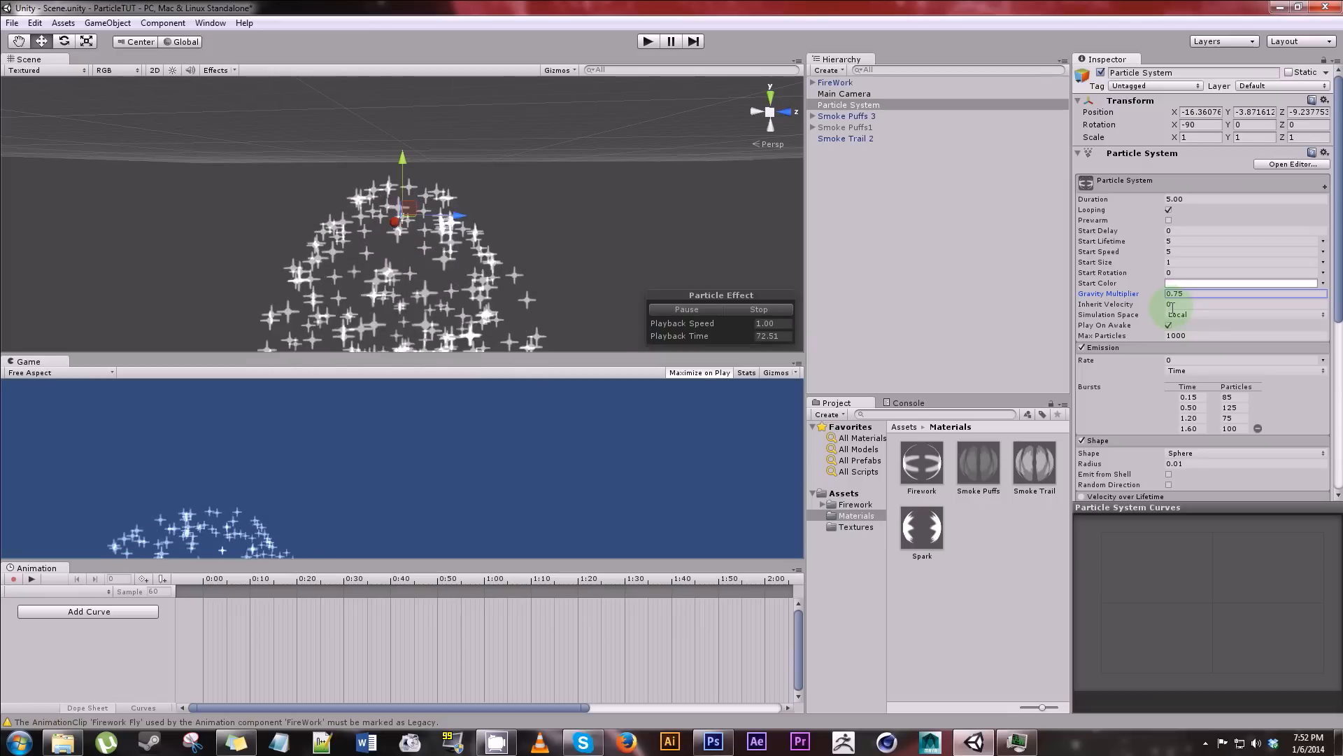
{"action": "left_click", "coordinate": [1183, 316]}
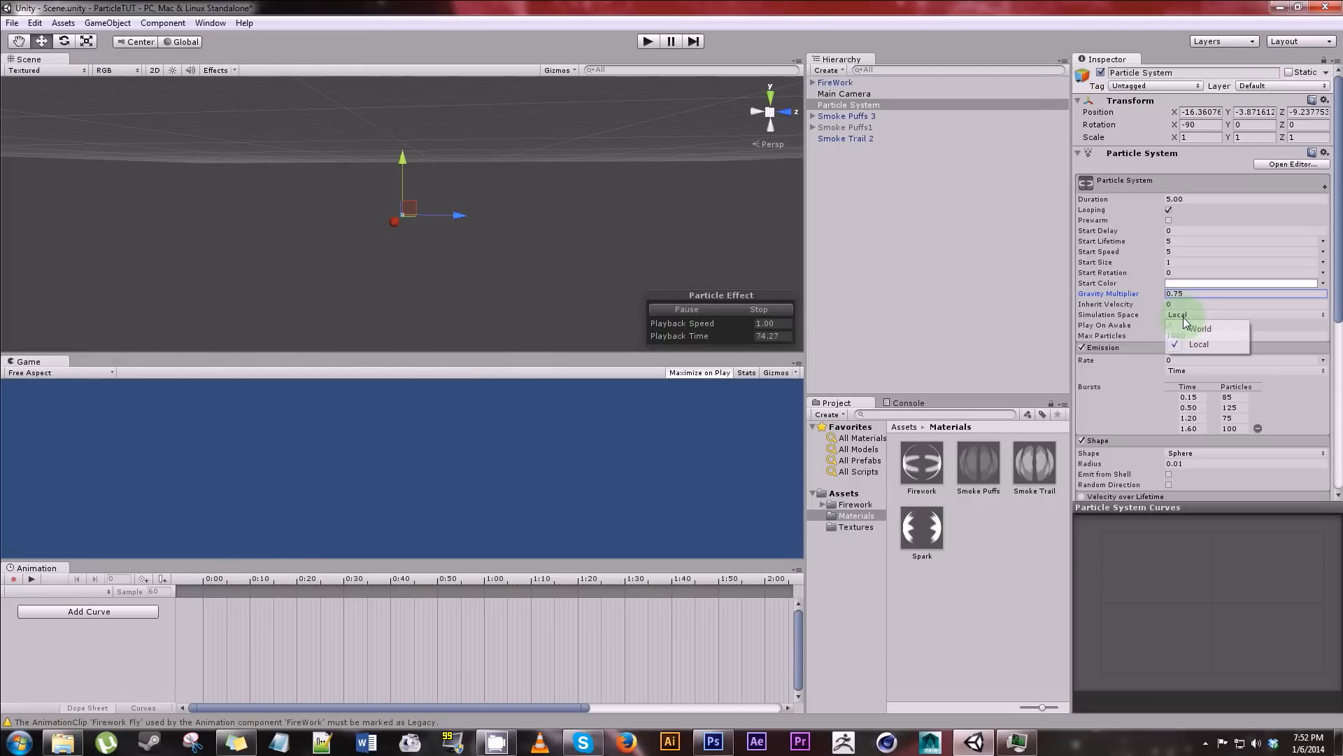
{"action": "left_click", "coordinate": [1197, 328]}
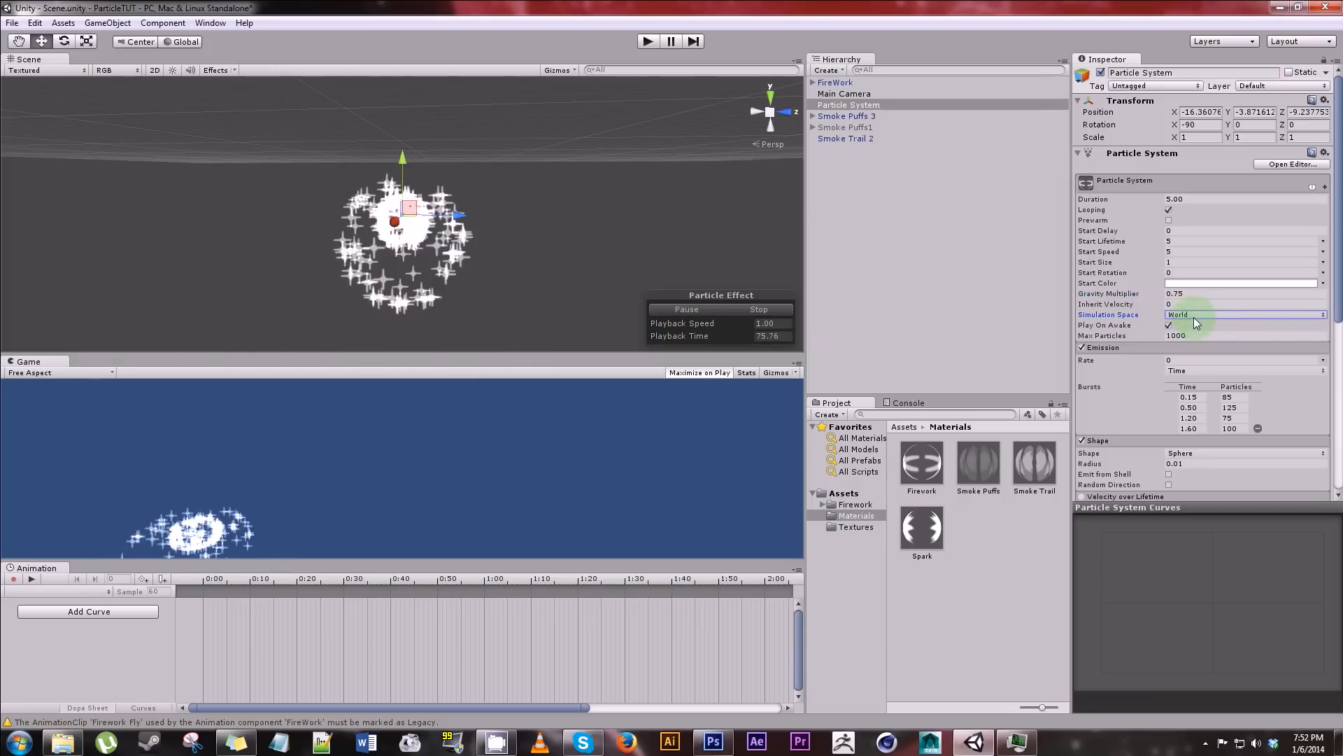
- Set the particle system's start speed to 8 and its duration to 3.00
{"action": "left_click", "coordinate": [1186, 252]}
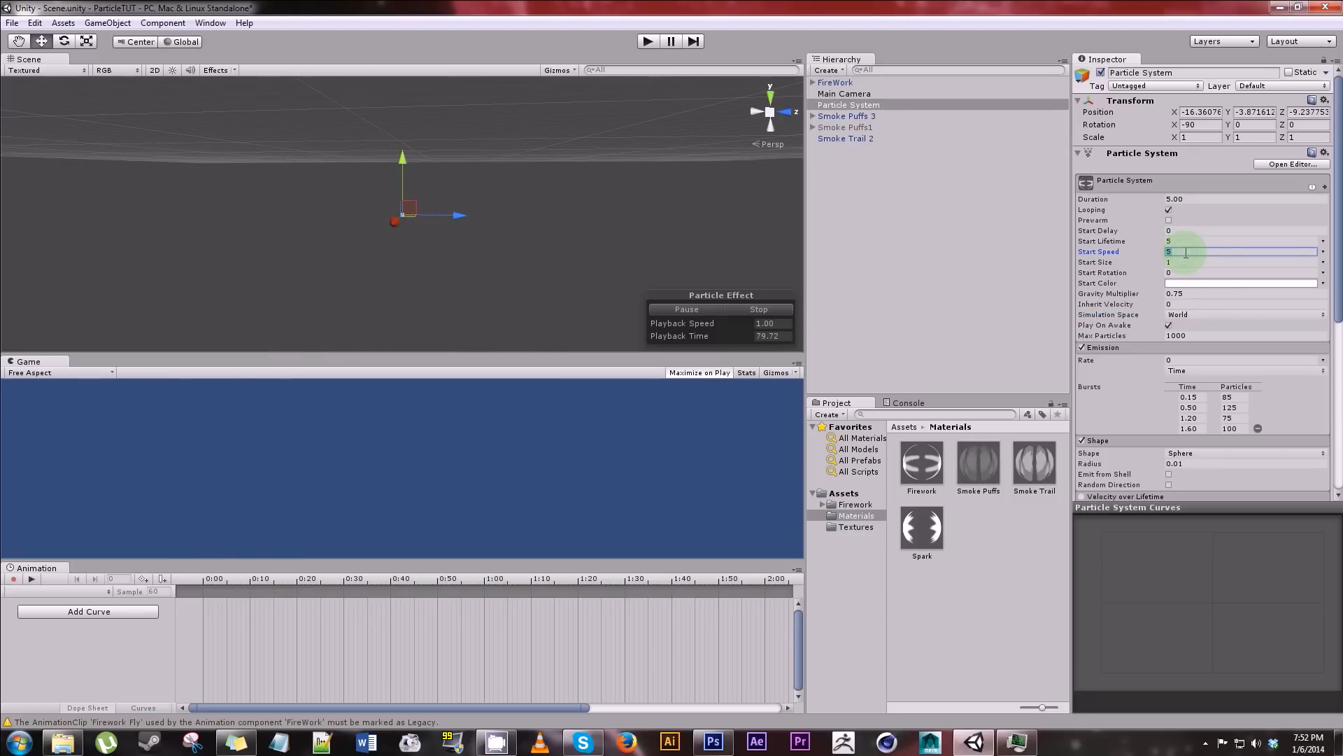
{"action": "type", "text": "8"}
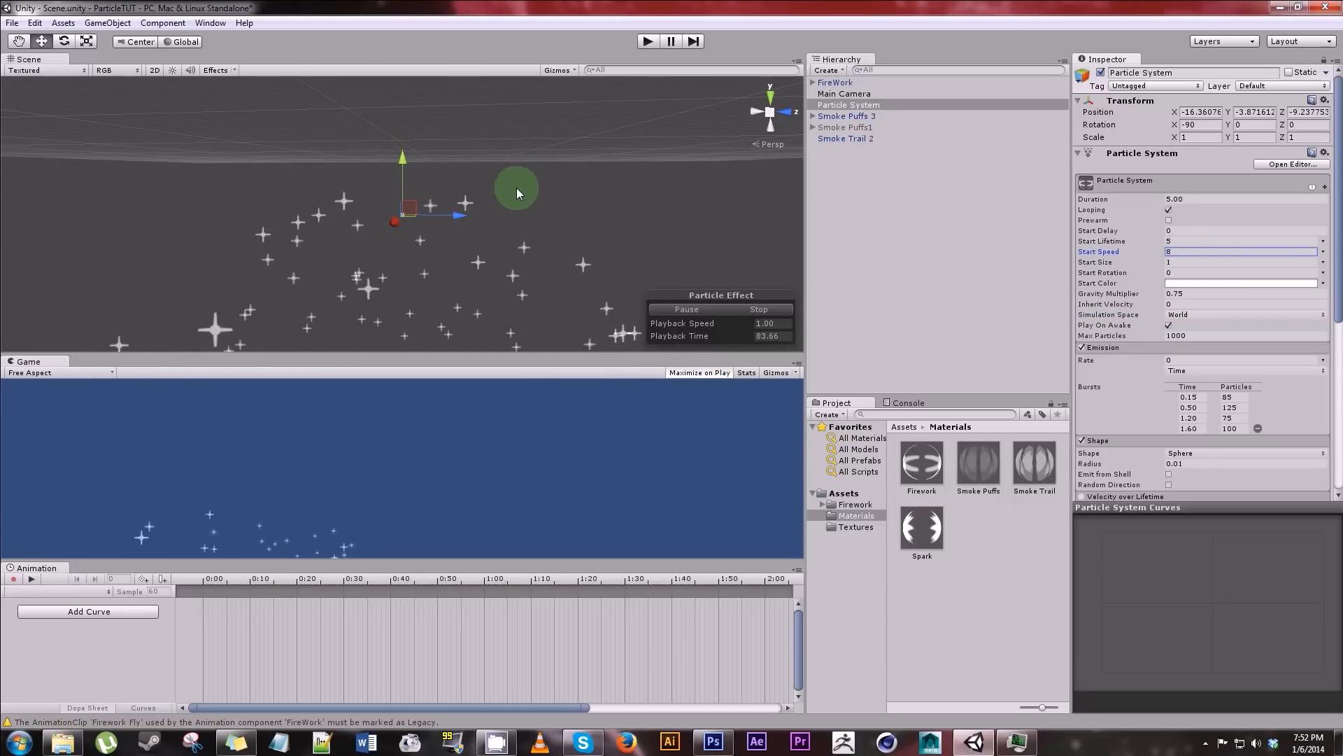
{"action": "left_click", "coordinate": [1197, 200]}
{"action": "key", "text": "BackSpace"}
{"action": "key", "text": "BackSpace"}
{"action": "type", "text": "3.00"}
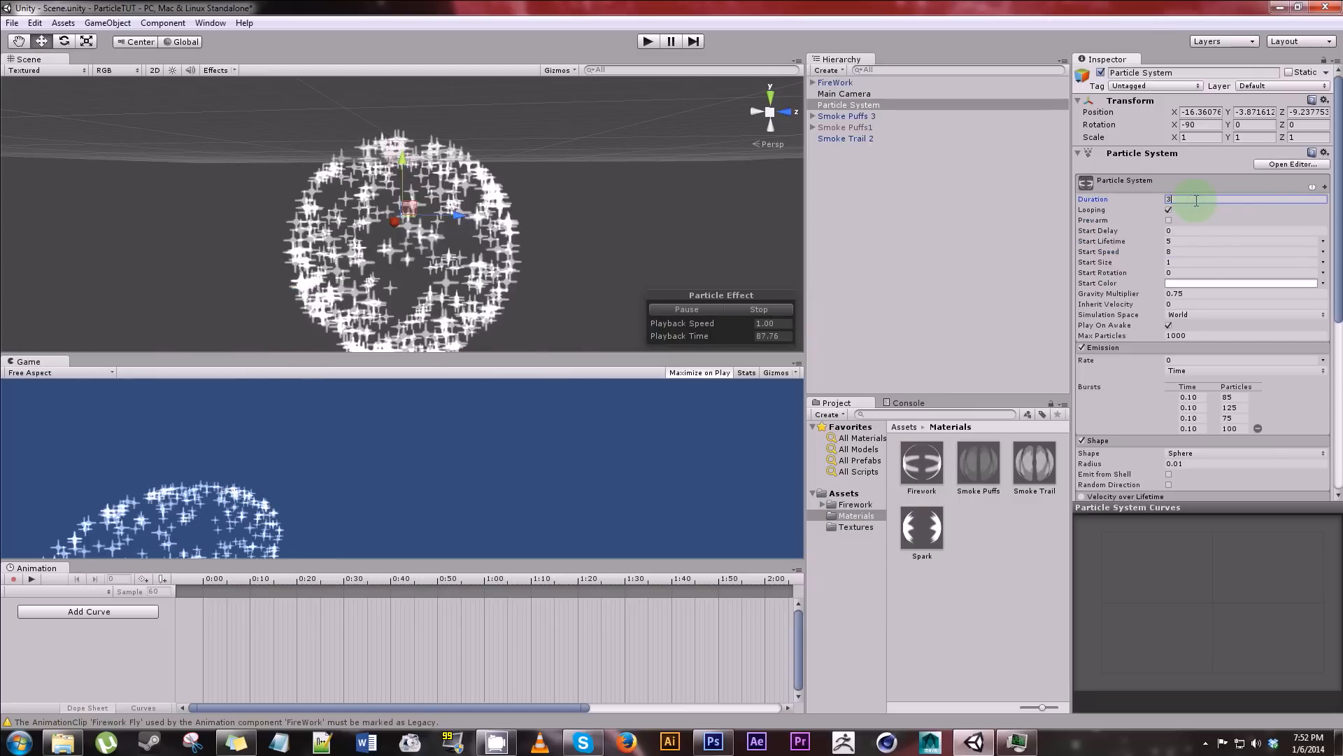
- Set the particle system's start delay to 3.05
{"action": "left_click", "coordinate": [1172, 229]}
{"action": "type", "text": "3"}
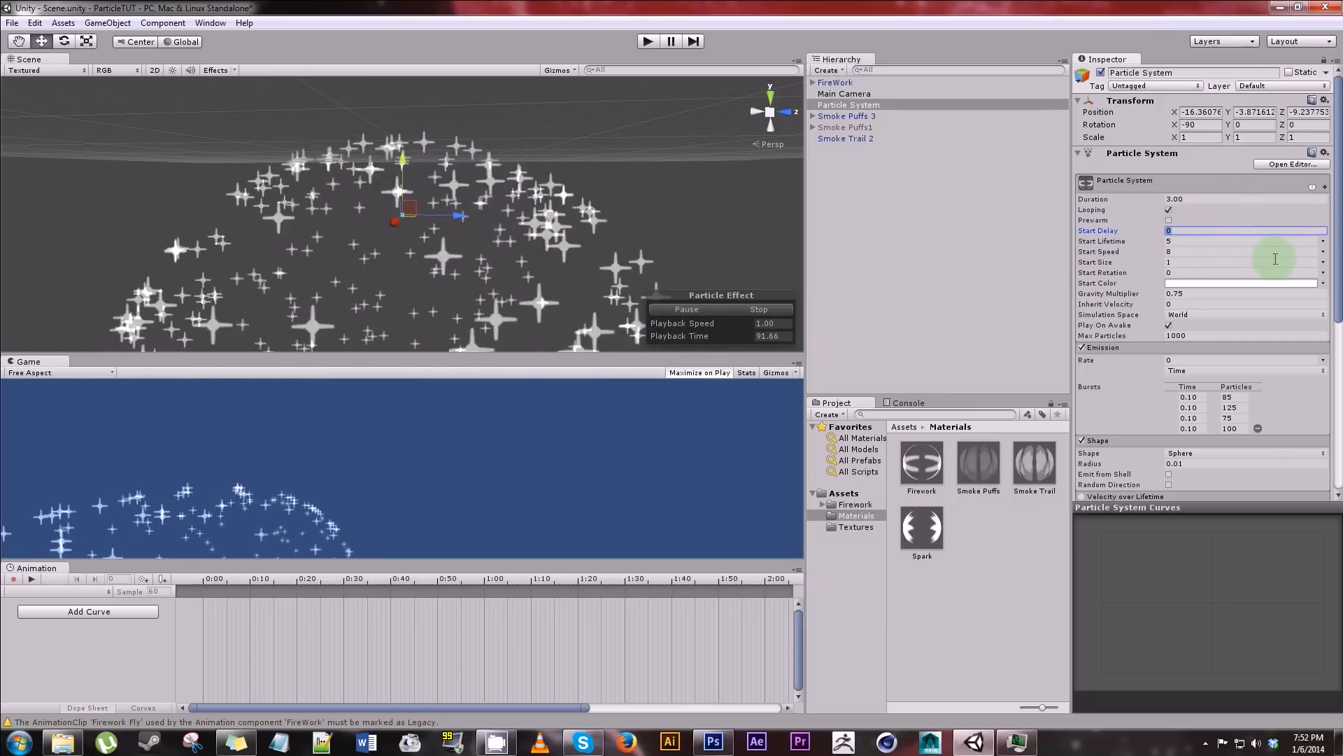
{"action": "type", "text": ".05"}
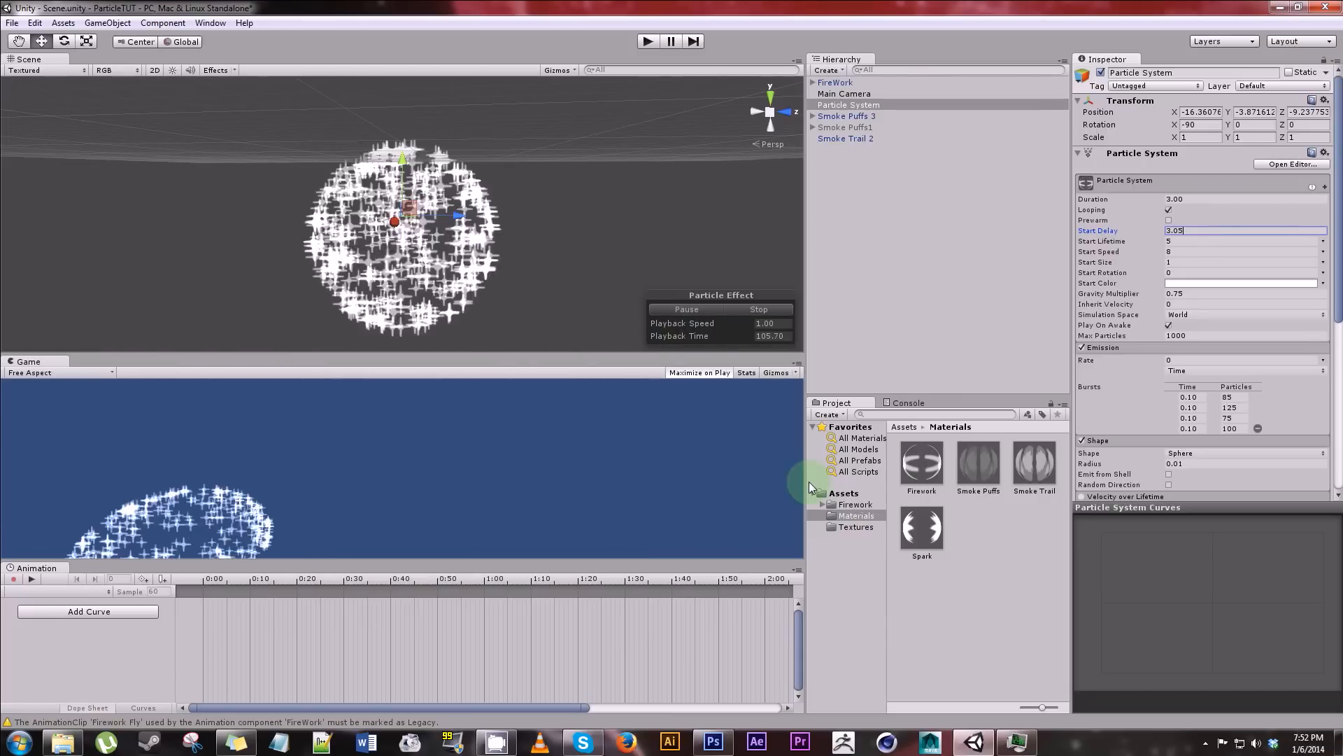
- Make the start lifetime random between two constants, 0.7 and 1
{"action": "left_click", "coordinate": [1194, 240]}
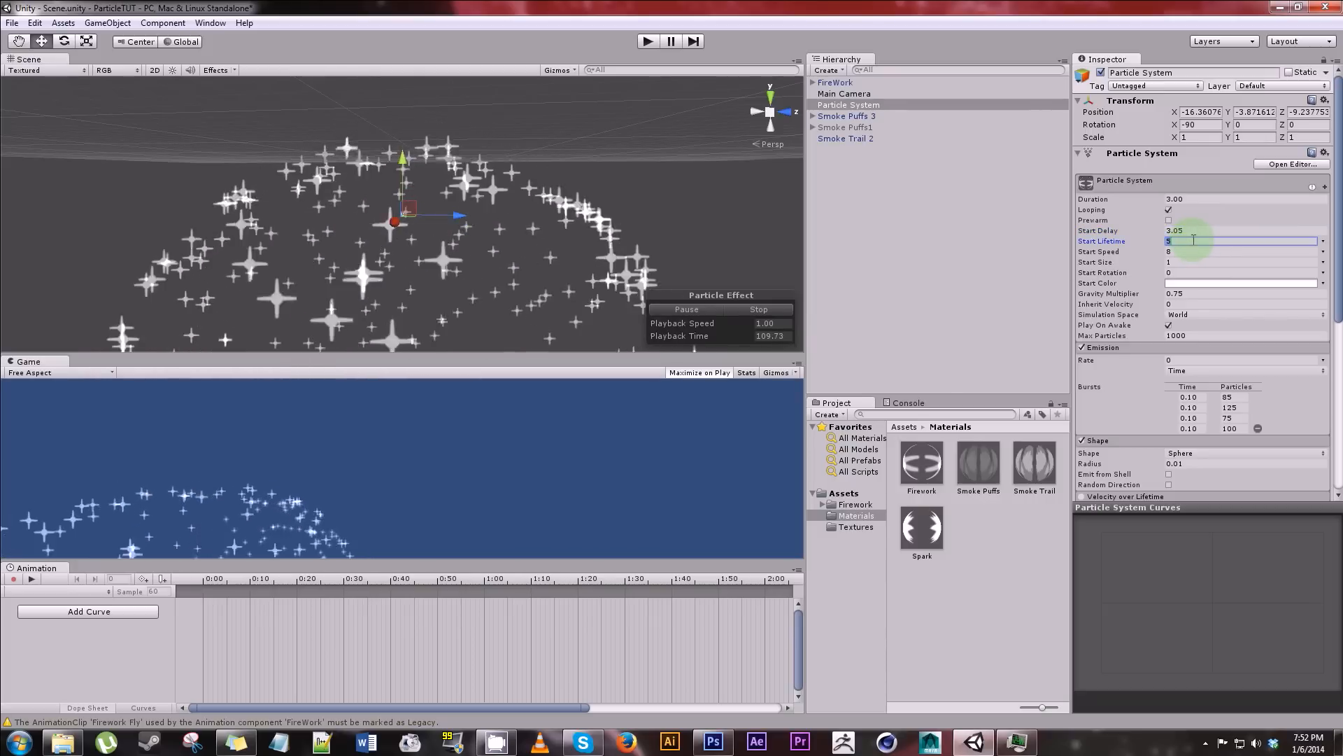
{"action": "key", "text": "BackSpace"}
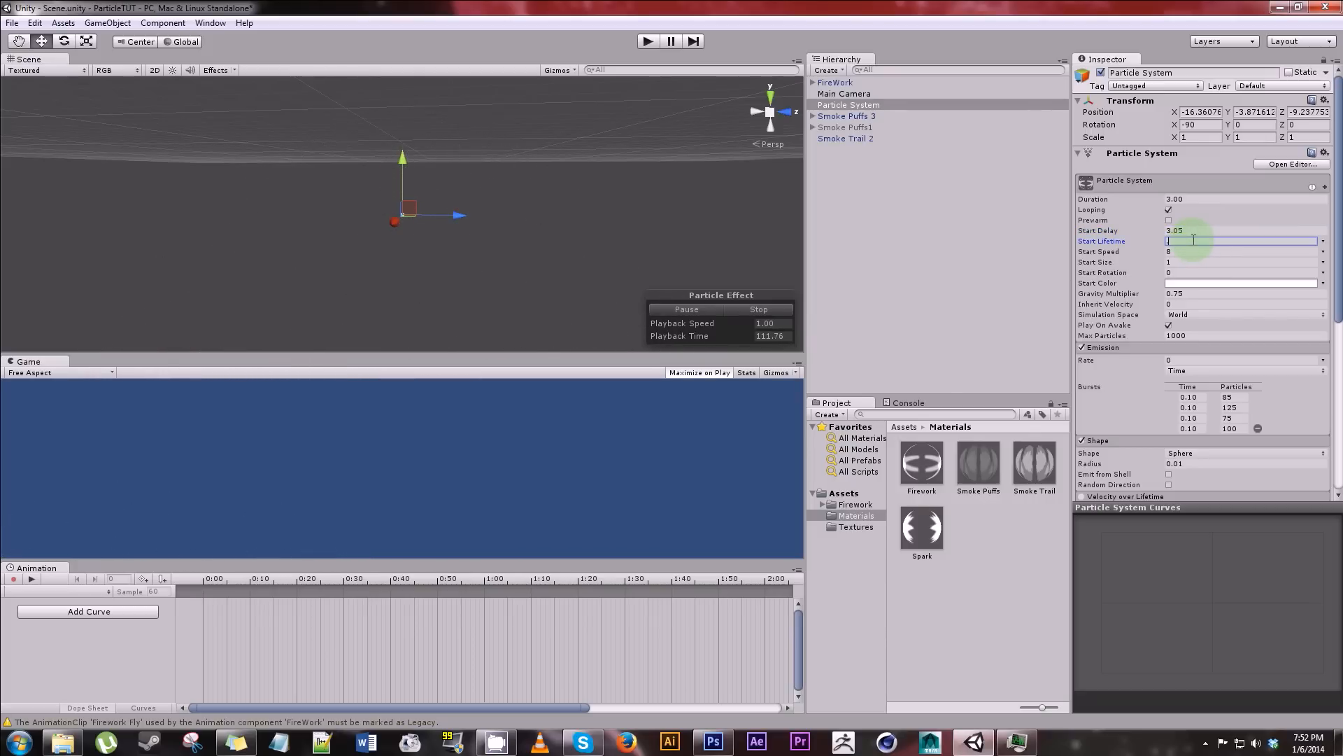
{"action": "left_click", "coordinate": [1323, 241]}
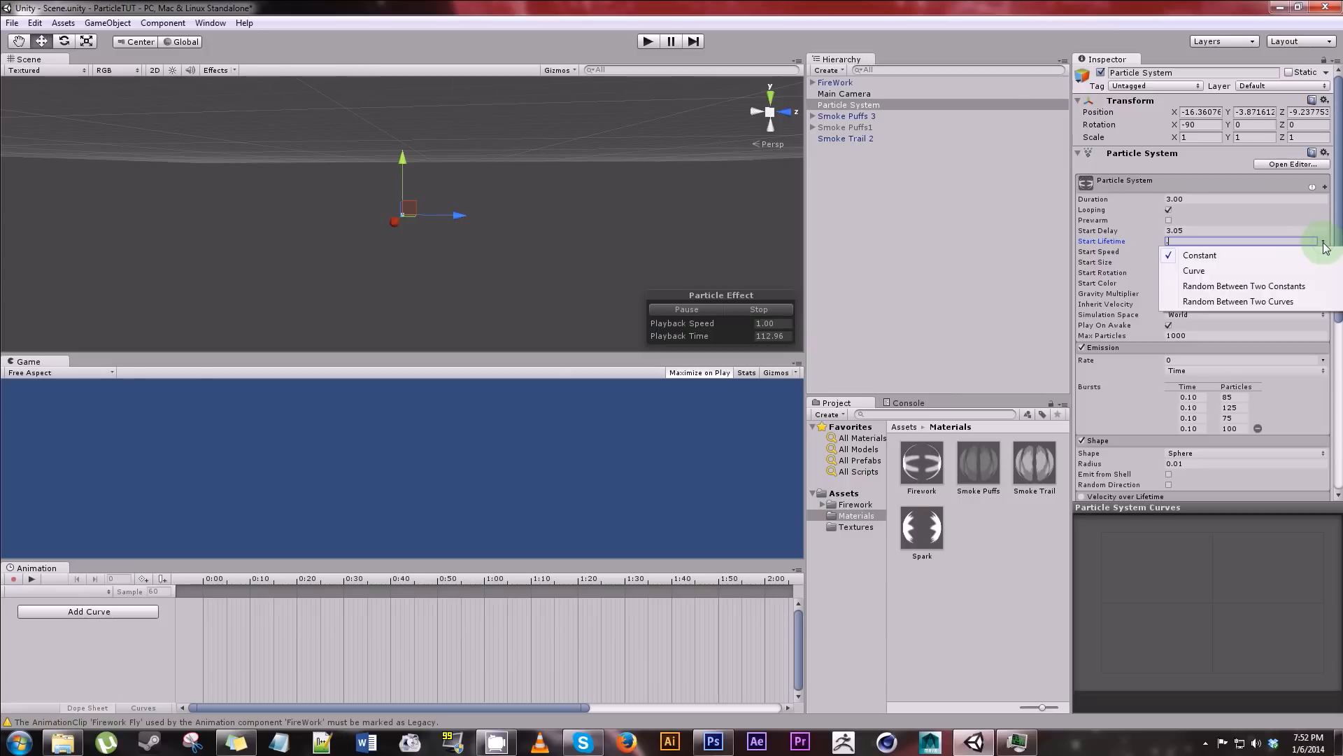
{"action": "left_click", "coordinate": [1282, 286]}
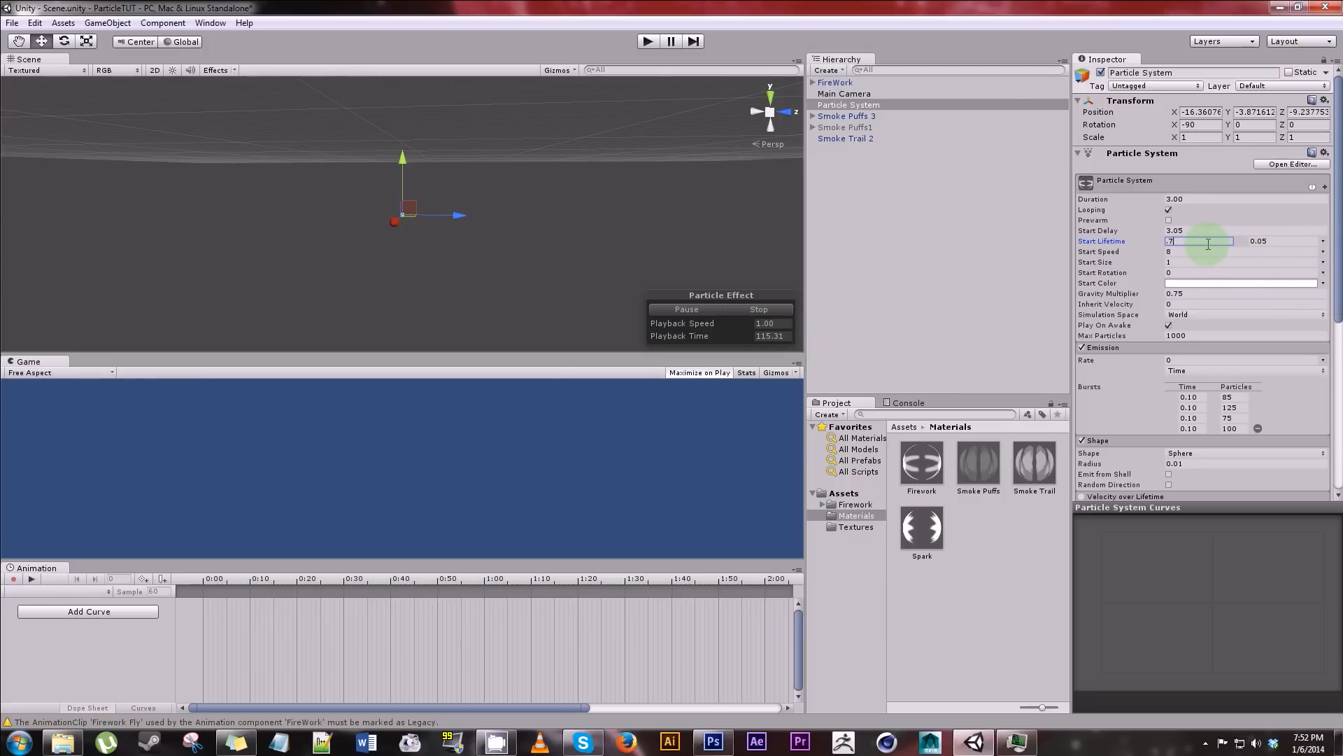
{"action": "type", "text": "1"}
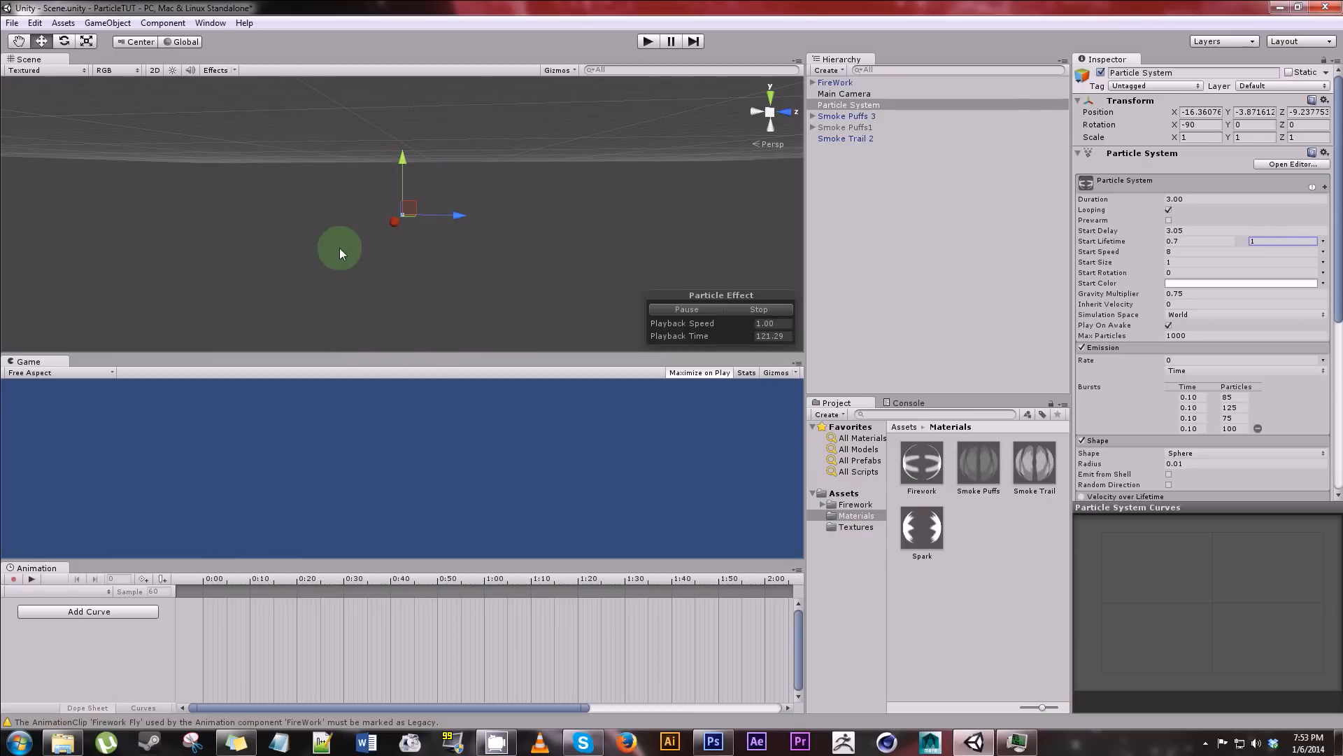
- Make the start size random between two constants, 0.15 and 0.3
{"action": "left_click", "coordinate": [1215, 264]}
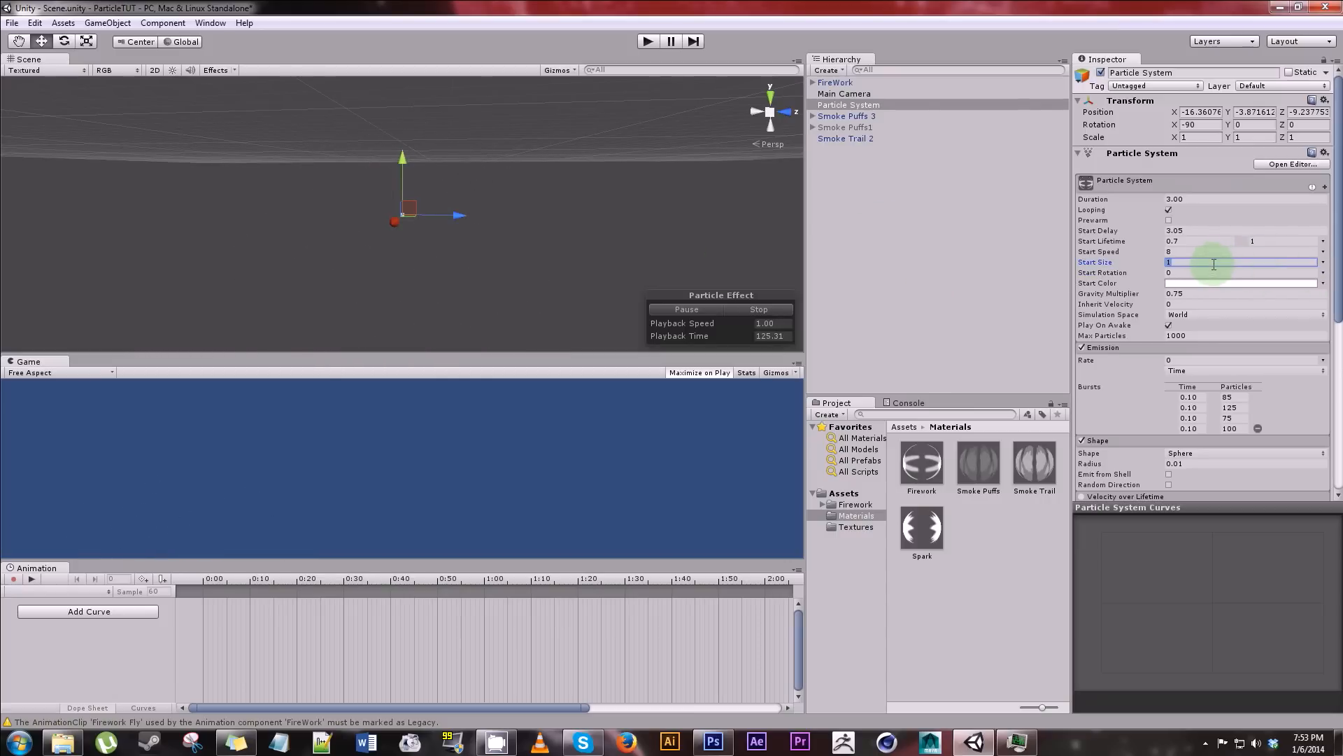
{"action": "left_click", "coordinate": [1323, 262]}
{"action": "left_click", "coordinate": [1208, 309]}
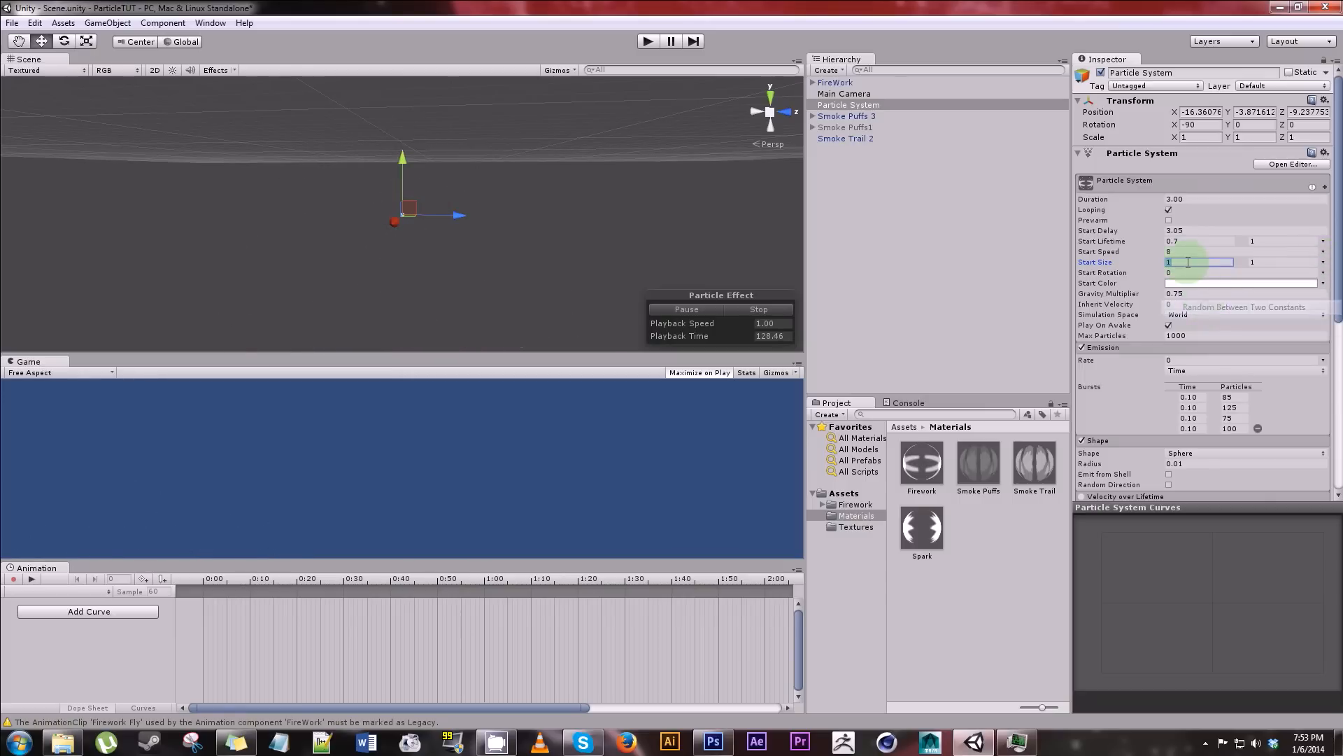
{"action": "type", "text": ".15"}
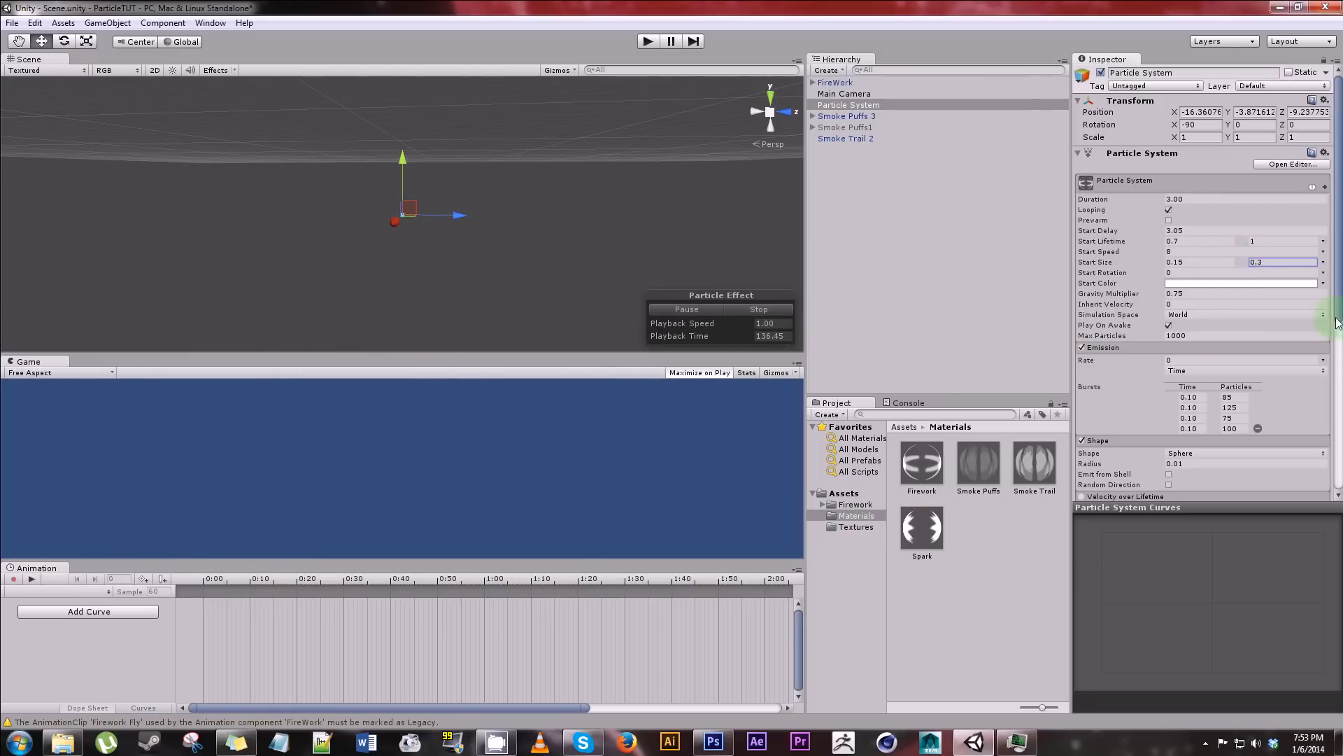
- Set the second, third and fourth burst times to 0.50, 1.20 and 1.60
{"action": "scroll", "coordinate": [1333, 315], "scroll_direction": "down", "scroll_amount": 3}
{"action": "left_click", "coordinate": [1189, 347]}
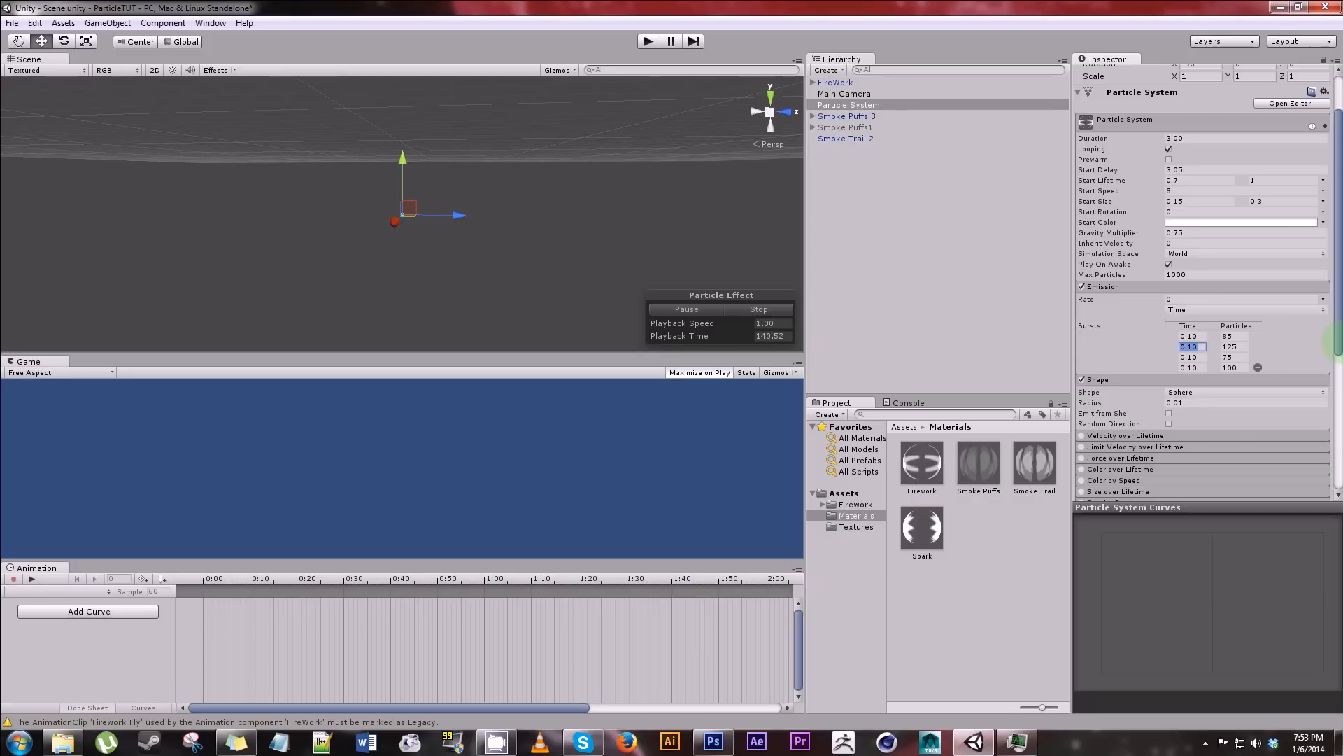
{"action": "key", "text": "BackSpace"}
{"action": "type", "text": ".5"}
{"action": "key", "text": "Tab"}
{"action": "key", "text": "Tab"}
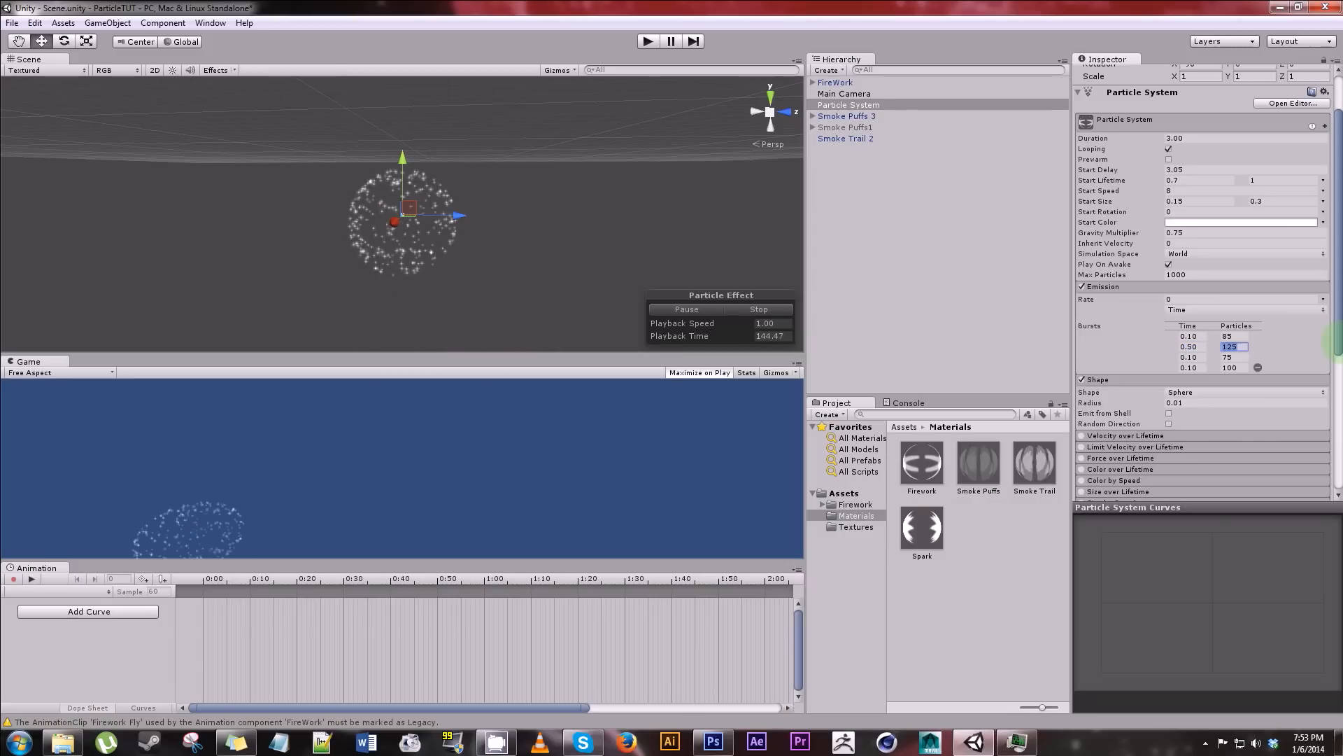
{"action": "type", "text": "1.2"}
{"action": "key", "text": "Tab"}
{"action": "key", "text": "Tab"}
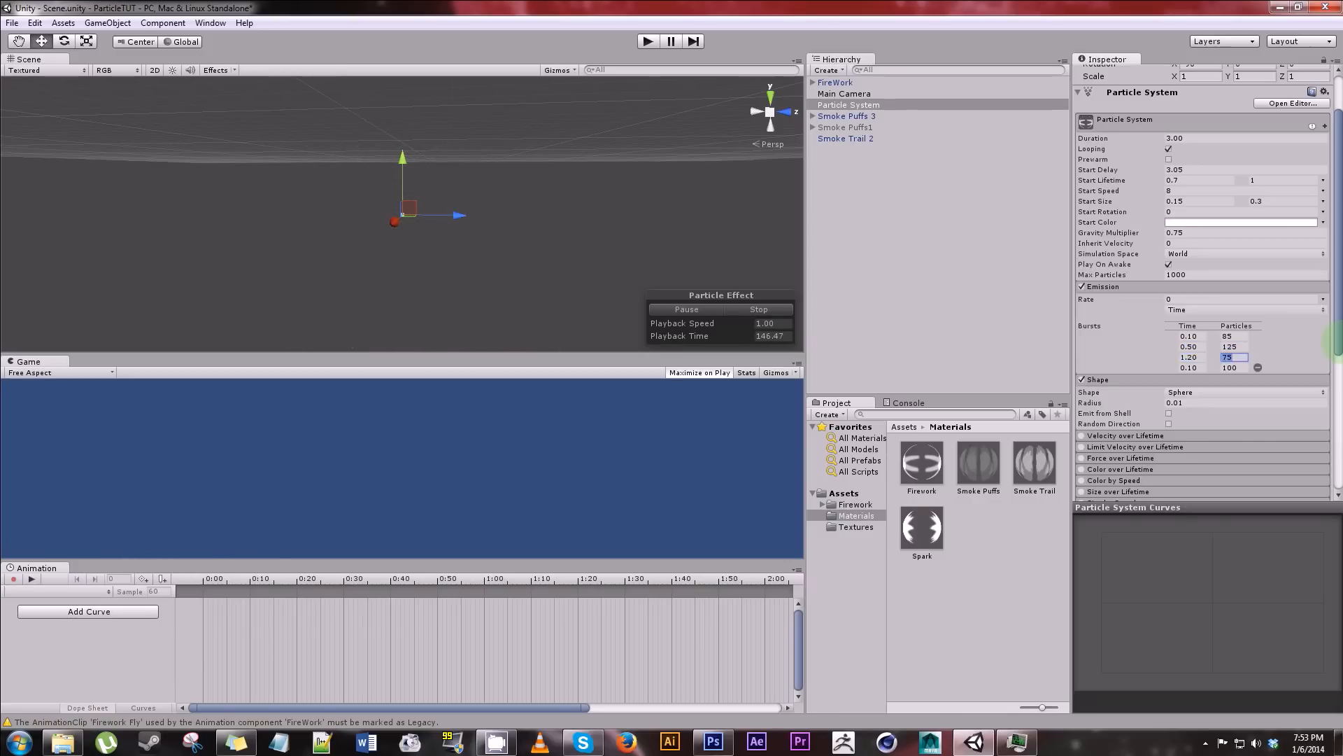
{"action": "type", "text": "1.6"}
- Enable Color over Lifetime and set the first color key of its gradient to bright sky blue
{"action": "left_click_drag", "start_coordinate": [1339, 318], "coordinate": [1338, 409]}
{"action": "left_click", "coordinate": [1082, 345]}
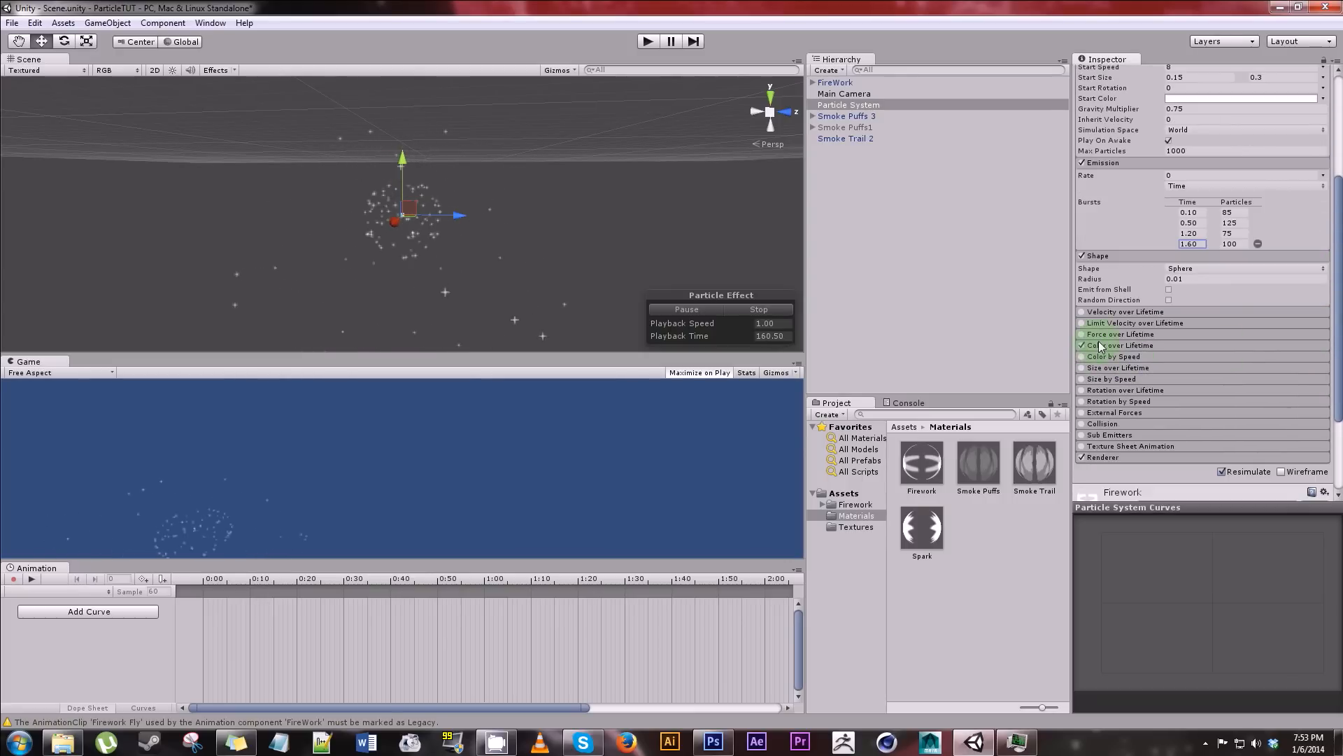
{"action": "left_click", "coordinate": [1101, 344]}
{"action": "left_click", "coordinate": [1192, 361]}
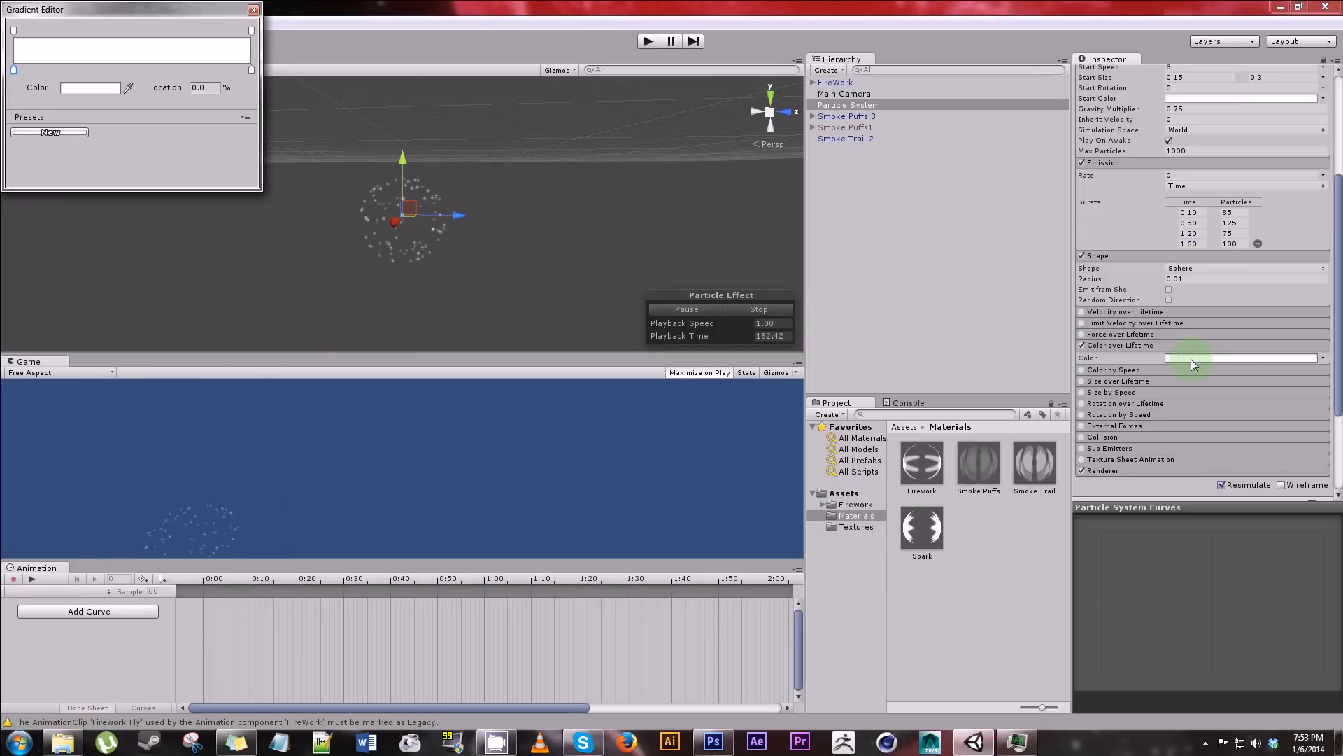
{"action": "left_click", "coordinate": [65, 86]}
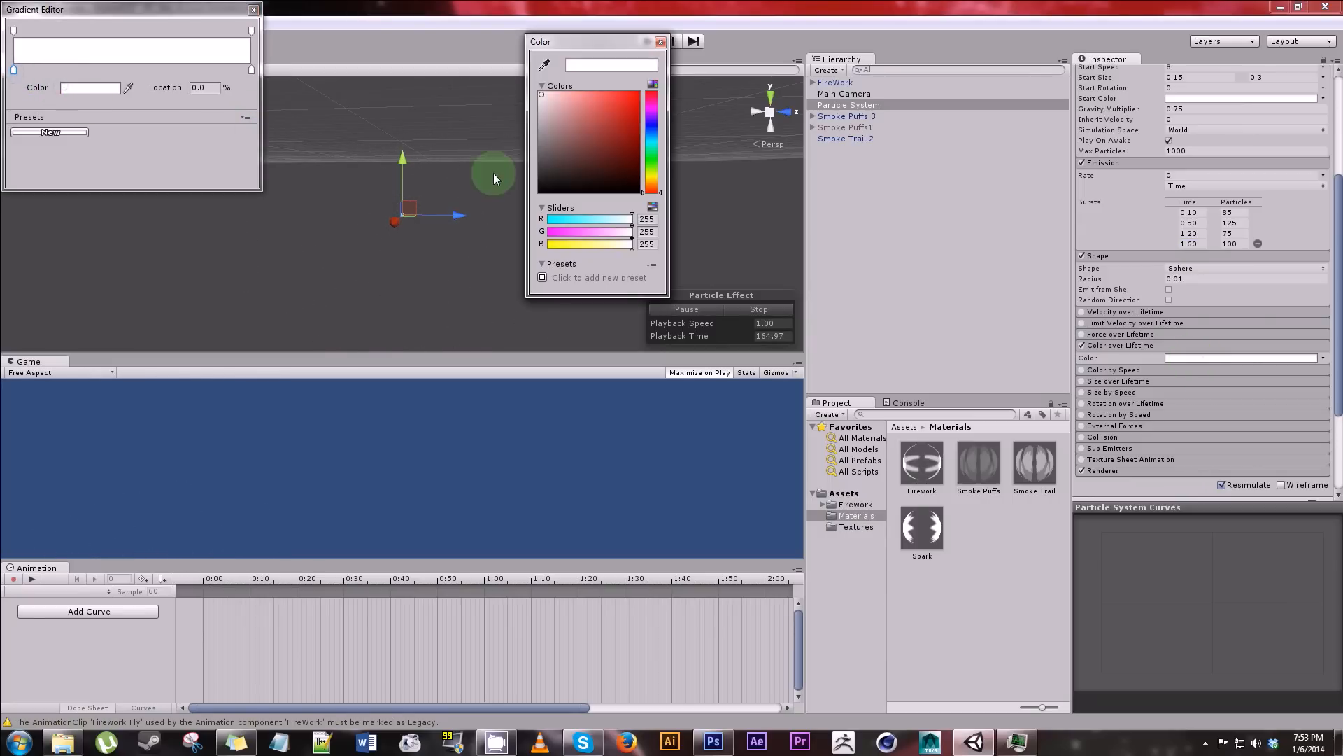
{"action": "left_click", "coordinate": [654, 143]}
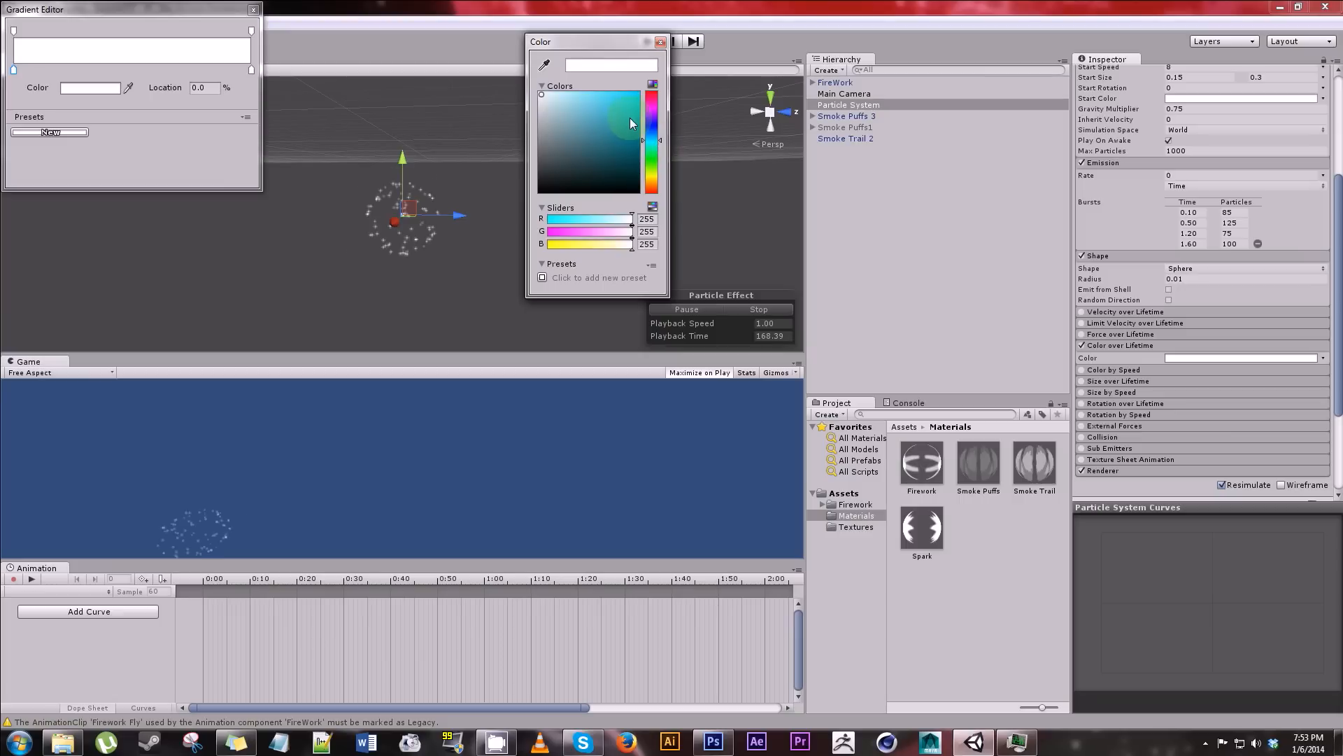
{"action": "left_click_drag", "start_coordinate": [630, 122], "coordinate": [671, 76]}
{"action": "left_click", "coordinate": [661, 43]}
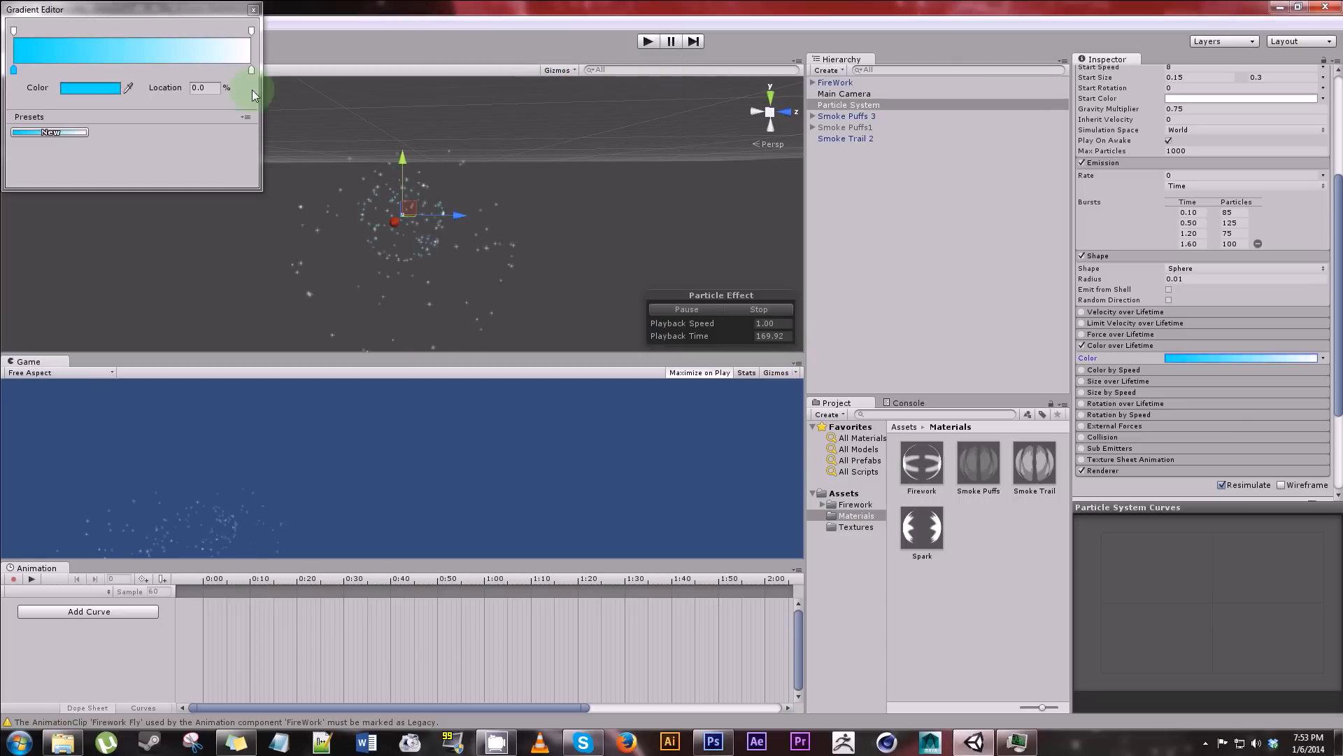
- Add a bright yellow color key to the lifetime gradient at about 39%
{"action": "left_click", "coordinate": [106, 69]}
{"action": "left_click", "coordinate": [105, 87]}
{"action": "left_click_drag", "start_coordinate": [651, 168], "coordinate": [651, 174]}
{"action": "left_click_drag", "start_coordinate": [623, 121], "coordinate": [640, 92]}
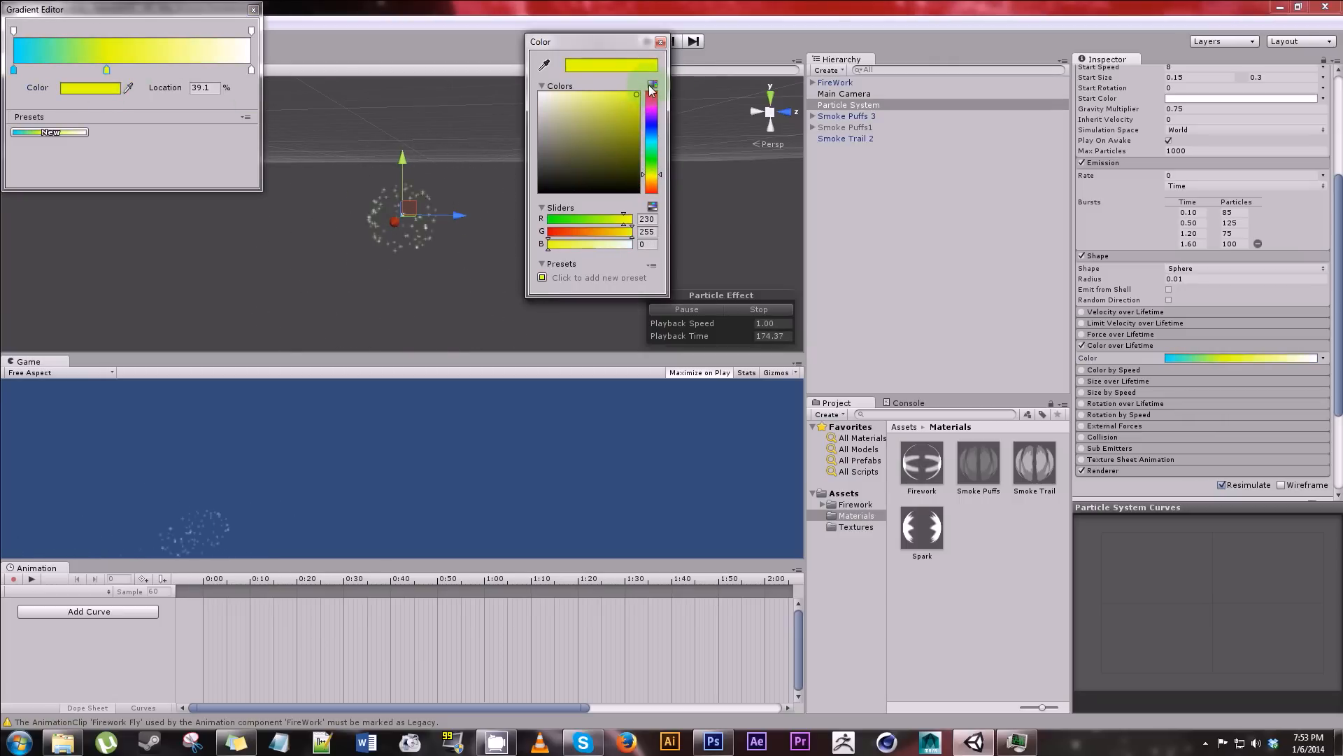
{"action": "left_click", "coordinate": [660, 43]}
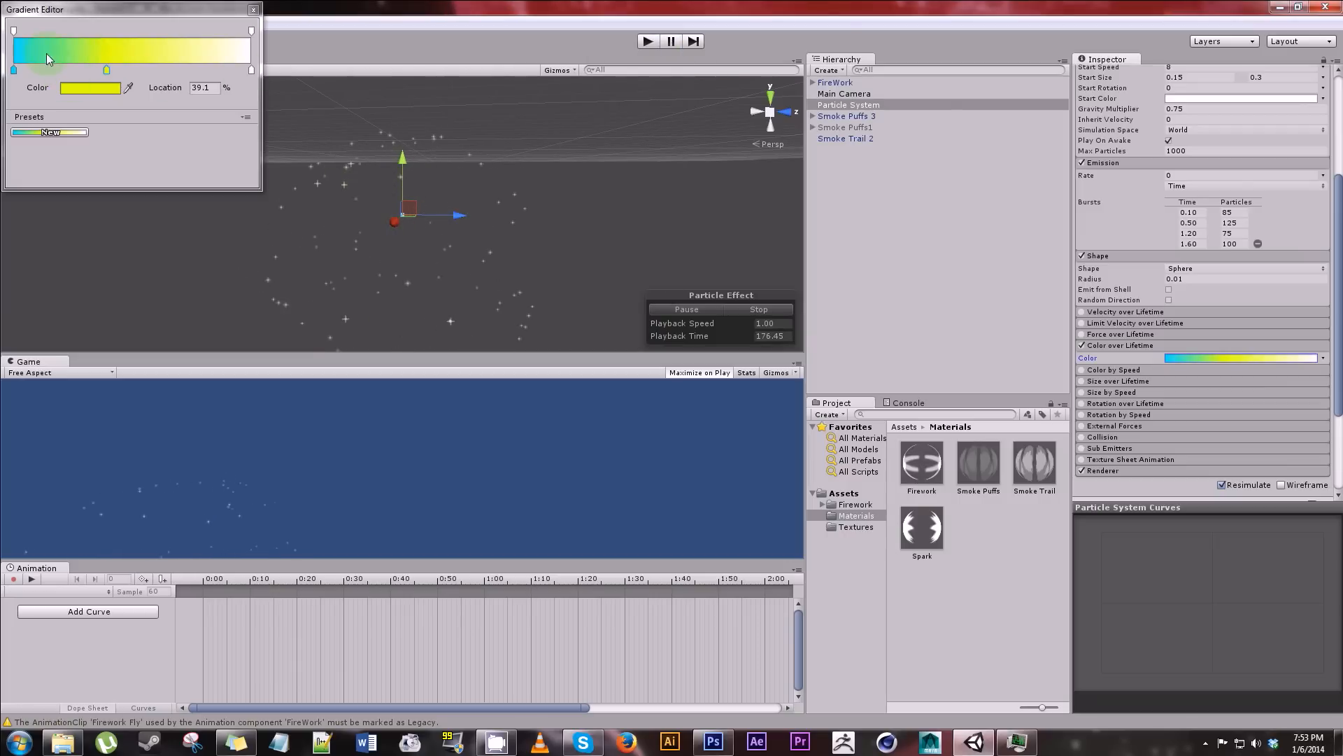
- Add a bright red color key to the lifetime gradient at about 66%
{"action": "left_click", "coordinate": [172, 68]}
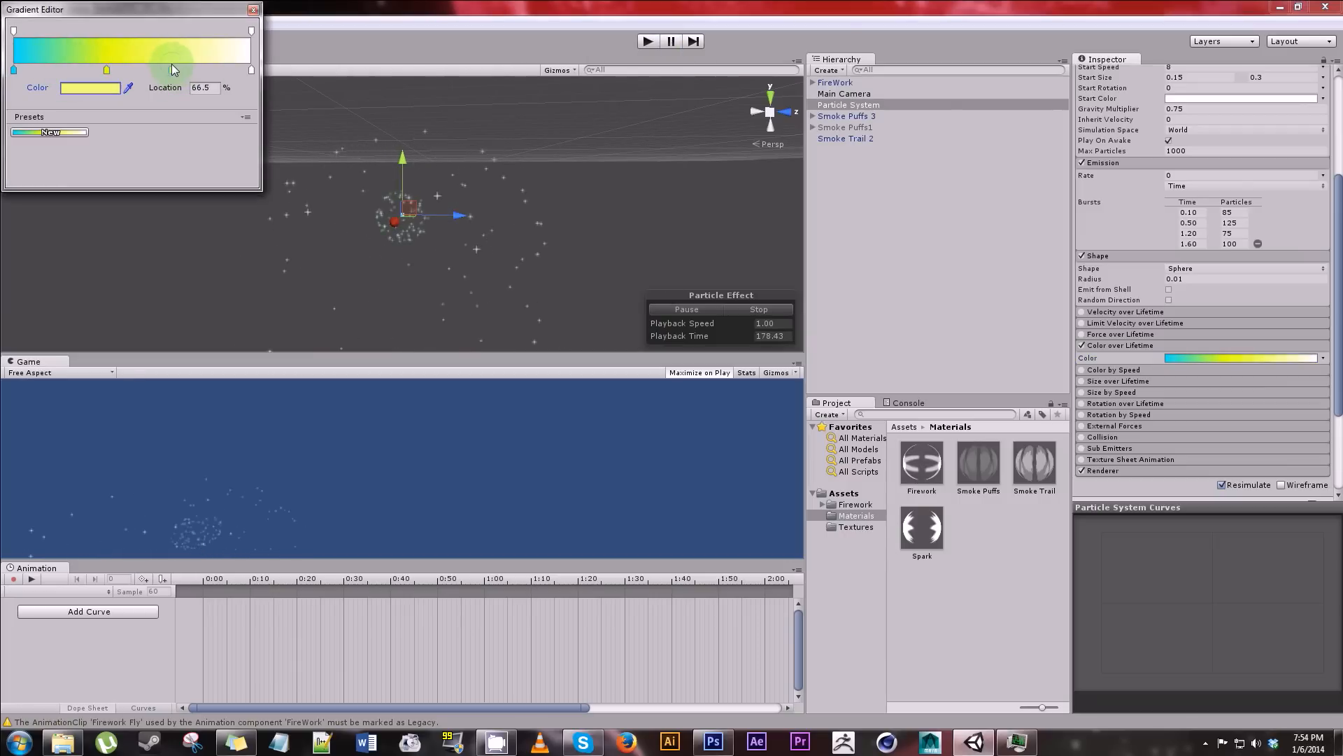
{"action": "left_click", "coordinate": [119, 93]}
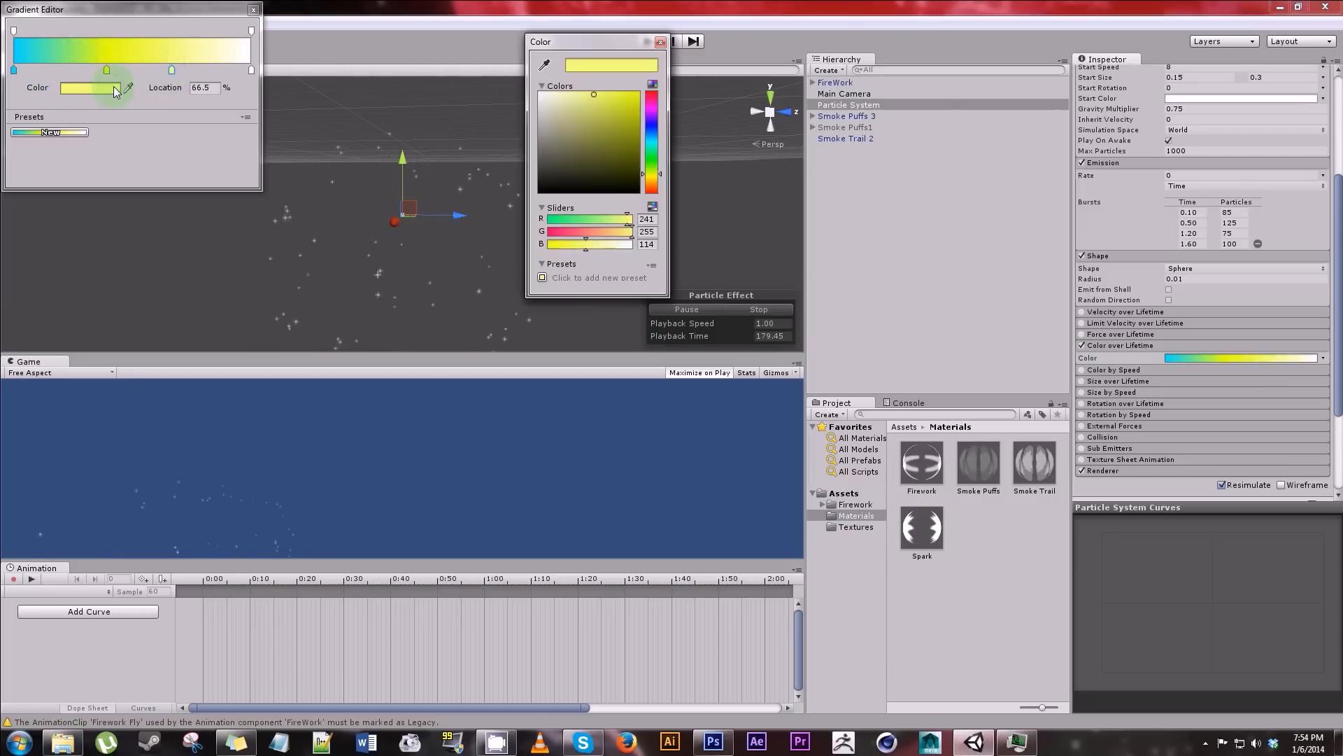
{"action": "left_click", "coordinate": [658, 93]}
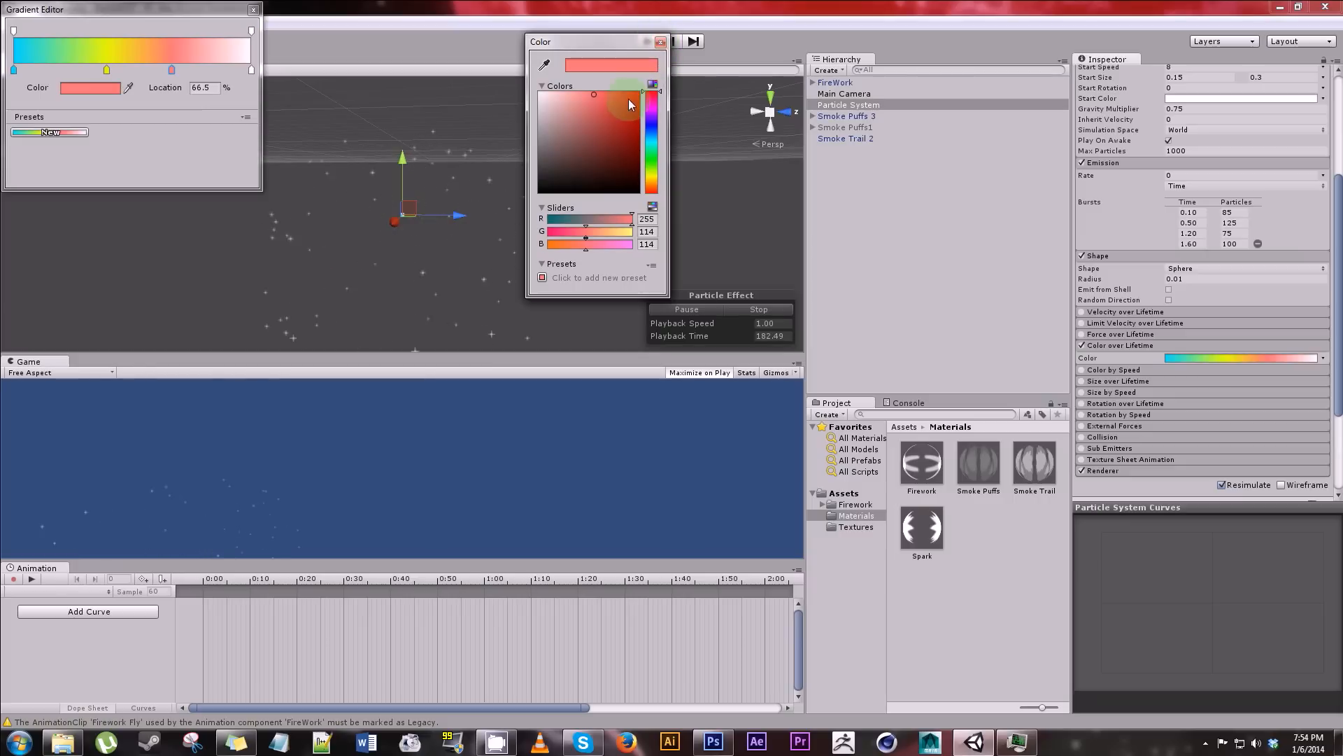
{"action": "left_click_drag", "start_coordinate": [629, 98], "coordinate": [655, 89]}
{"action": "left_click", "coordinate": [660, 42]}
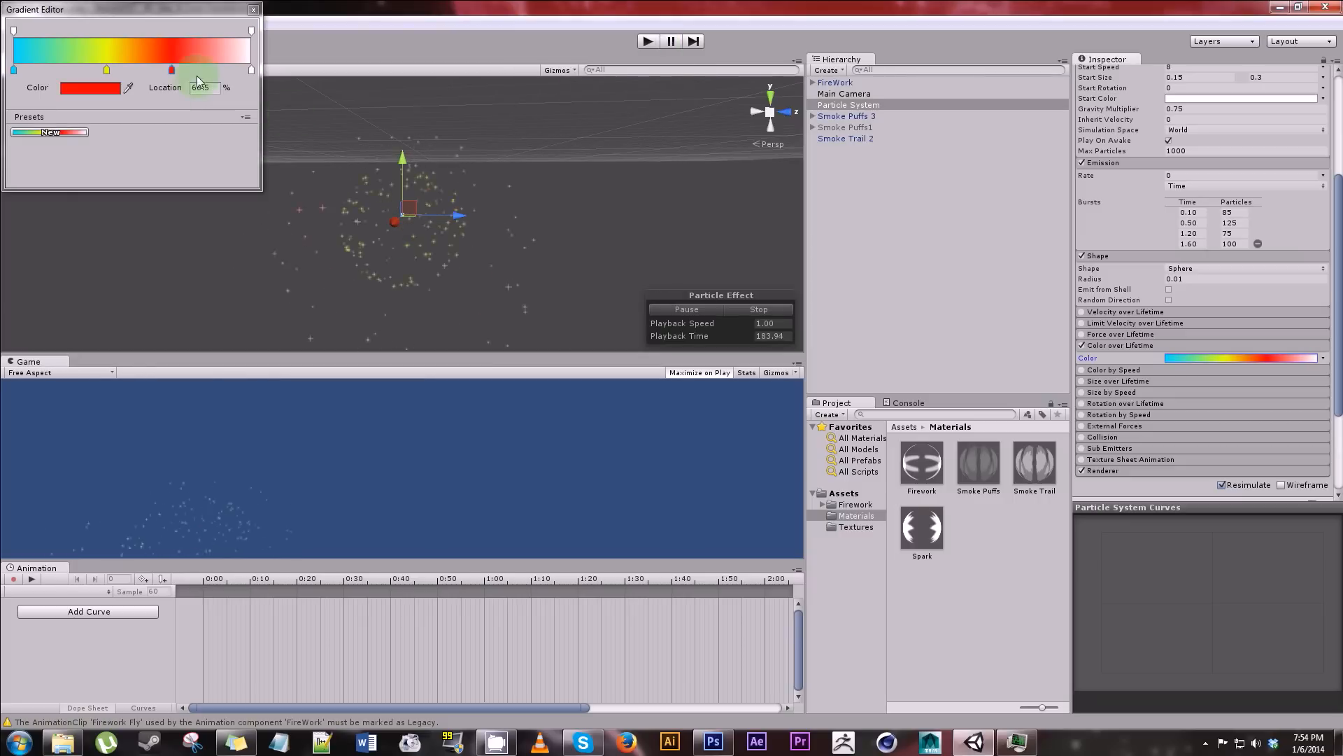
- Set the lifetime gradient's end color key at 100% to magenta pink
{"action": "left_click", "coordinate": [251, 69]}
{"action": "left_click", "coordinate": [120, 90]}
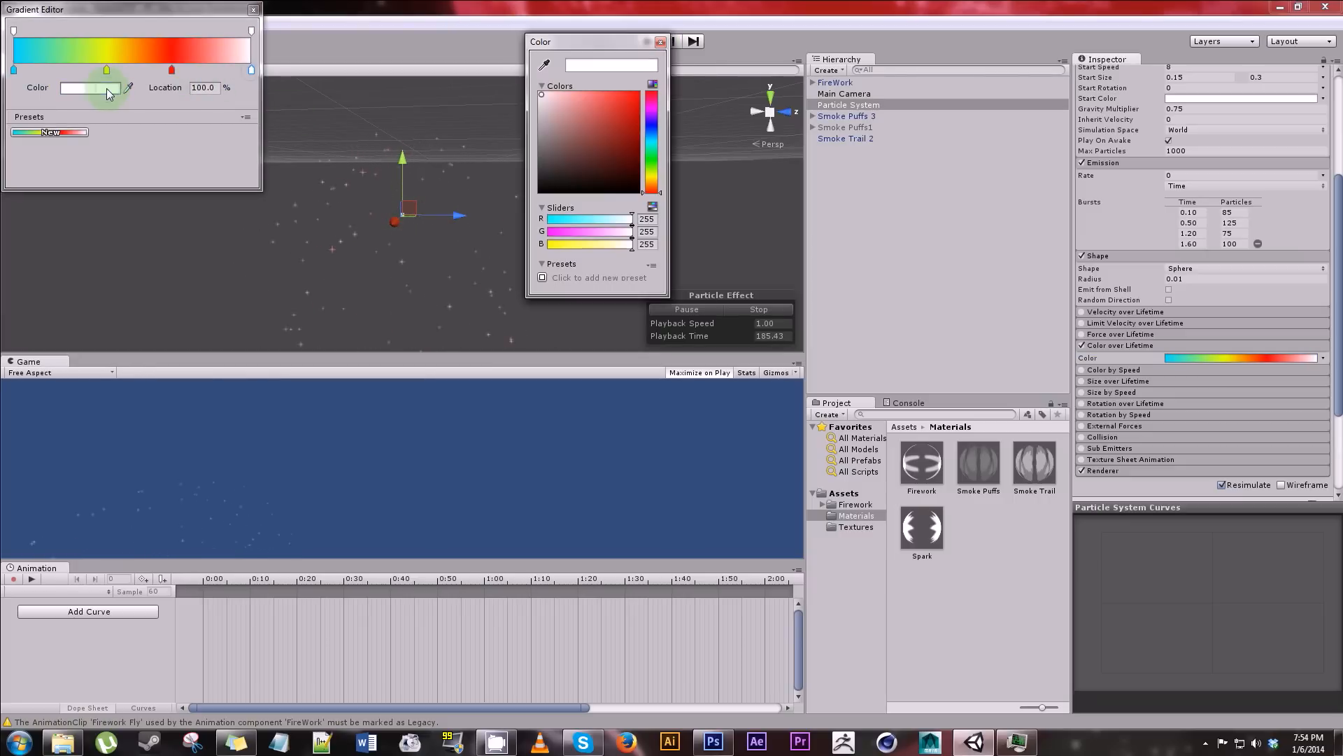
{"action": "left_click", "coordinate": [655, 111]}
{"action": "left_click", "coordinate": [640, 96]}
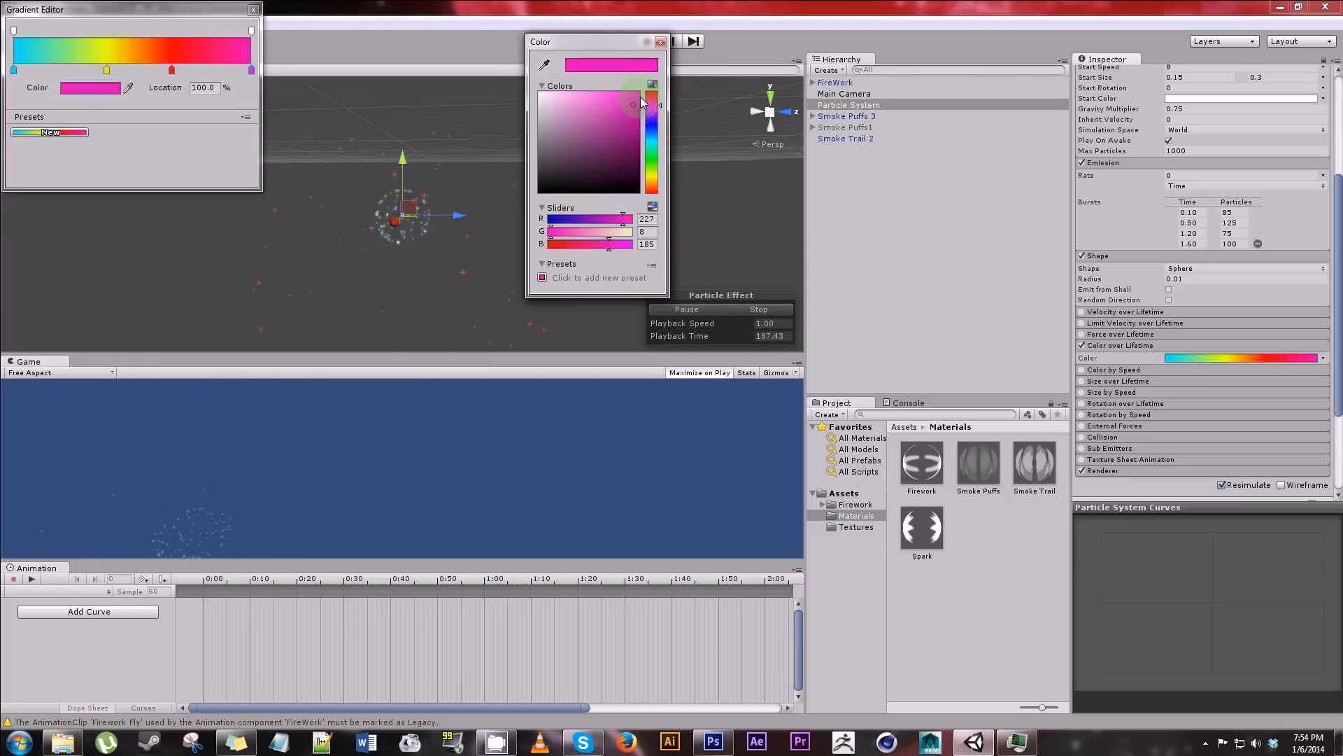
{"action": "left_click", "coordinate": [660, 42]}
- Move the gradient's yellow key to about 32% and its red key to about 63%
{"action": "left_click_drag", "start_coordinate": [107, 69], "coordinate": [88, 69]}
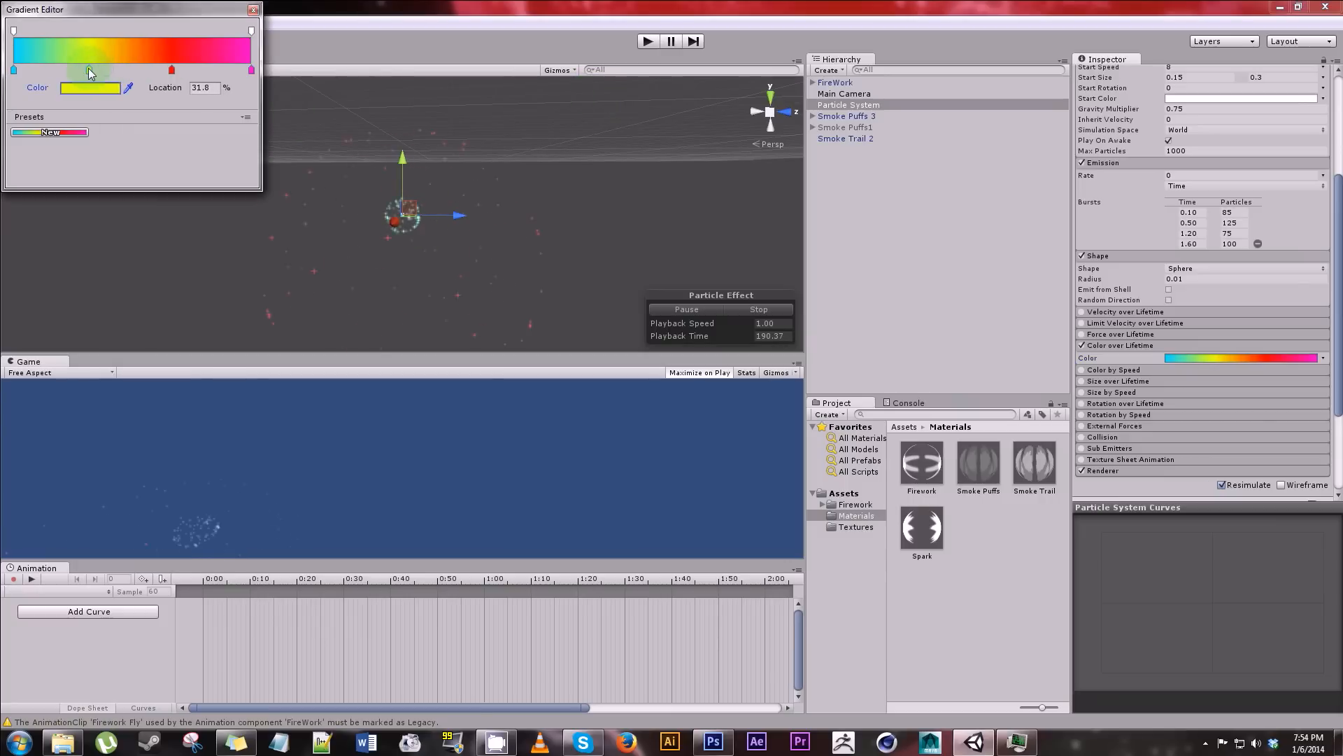
{"action": "left_click_drag", "start_coordinate": [172, 70], "coordinate": [163, 70]}
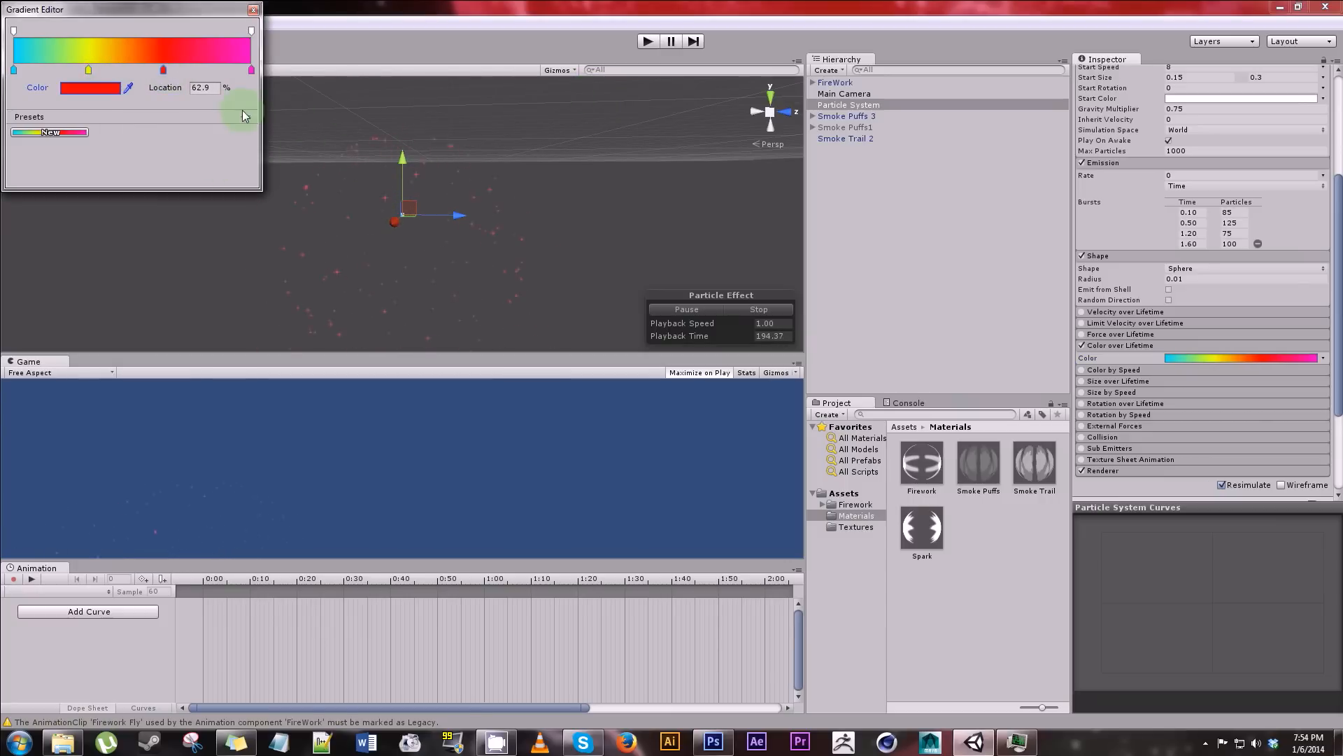
- Close the gradient editor and enable Rotation over Lifetime with an angular velocity random between the constants 30 and 180
{"action": "left_click", "coordinate": [253, 9]}
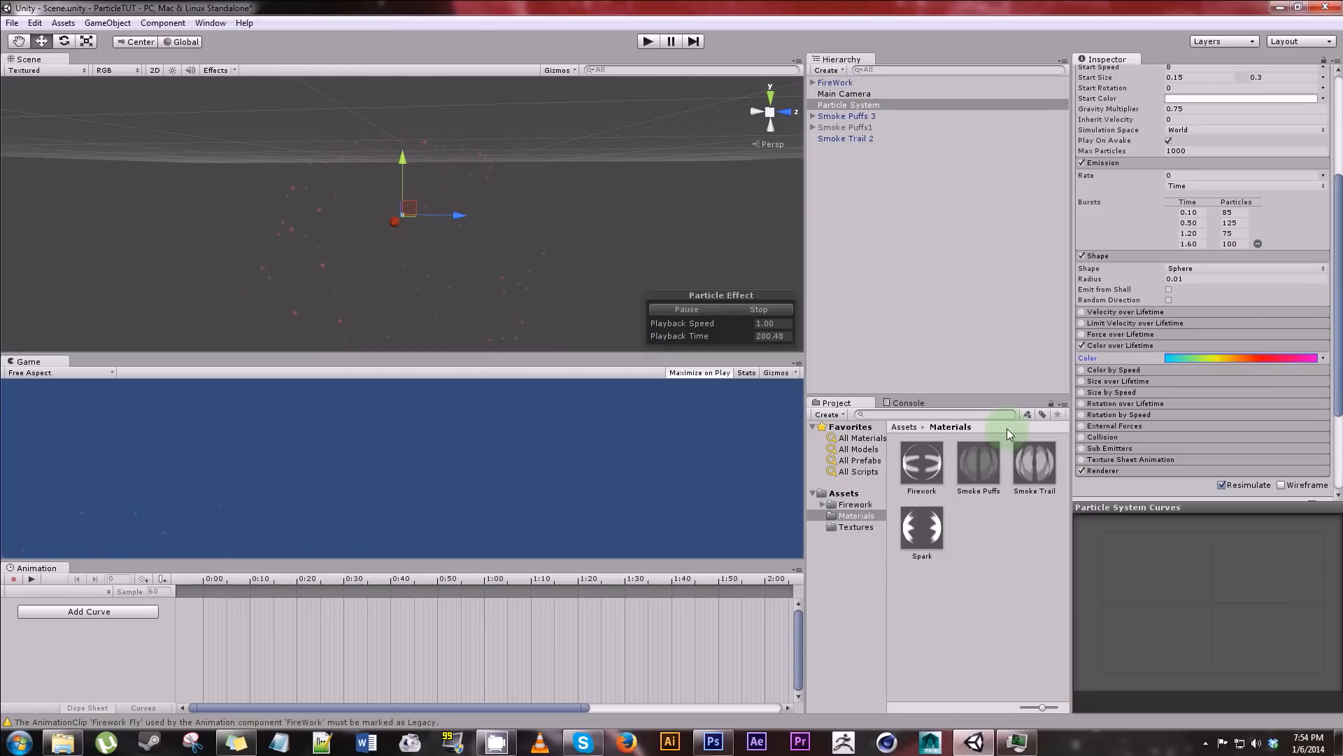
{"action": "left_click", "coordinate": [1084, 404]}
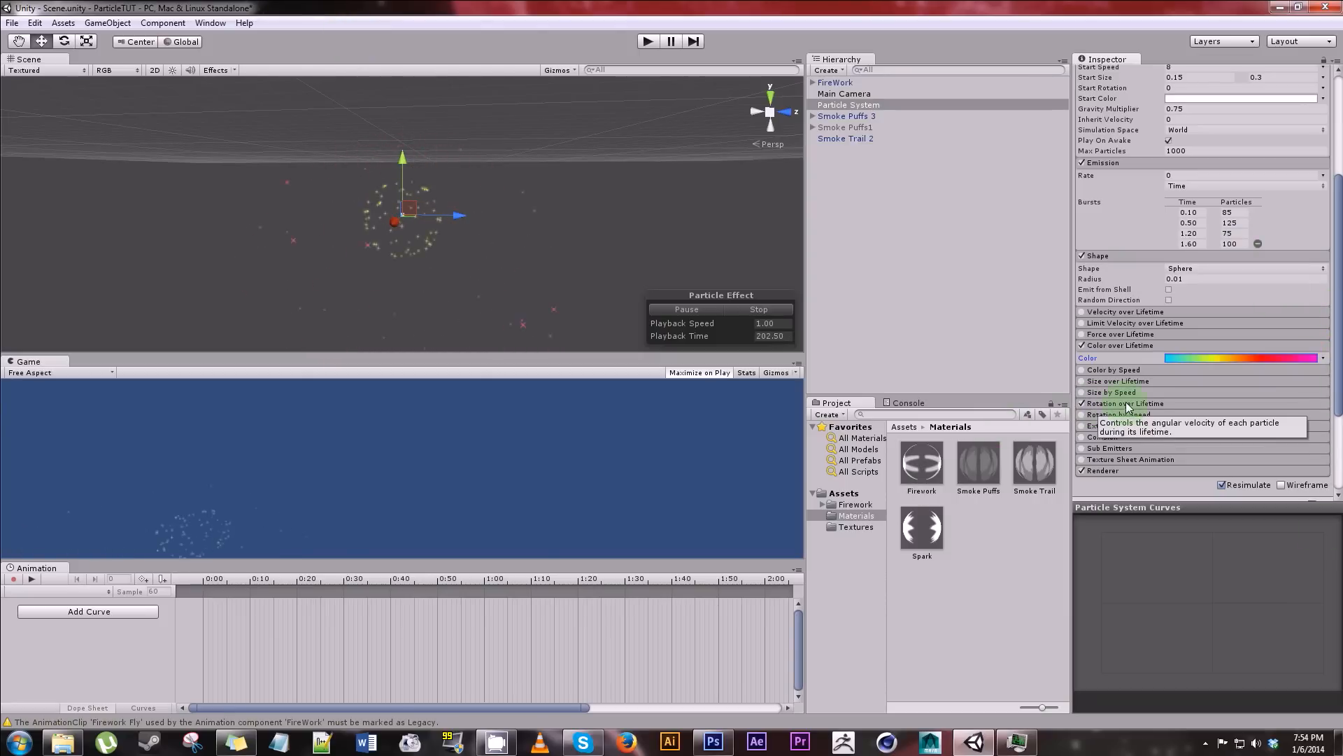
{"action": "left_click", "coordinate": [1125, 405]}
{"action": "left_click", "coordinate": [1322, 418]}
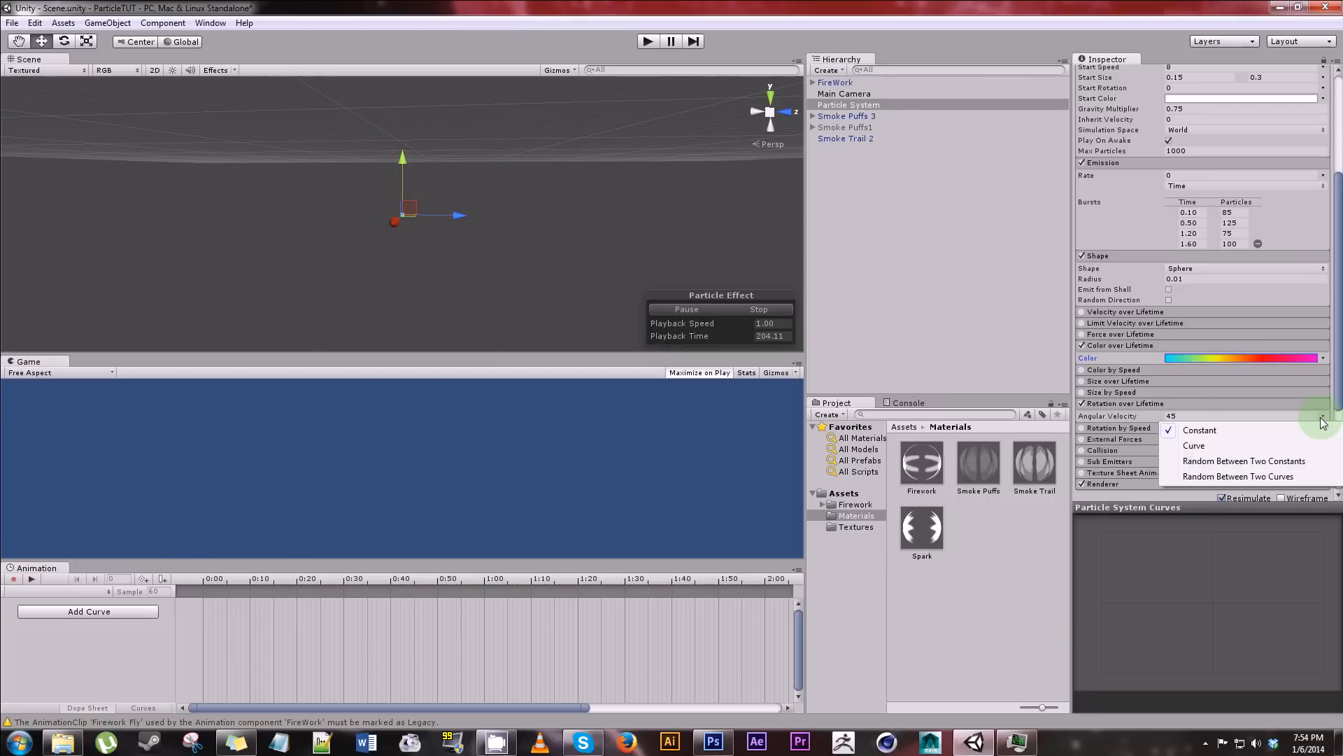
{"action": "left_click", "coordinate": [1268, 463]}
{"action": "left_click", "coordinate": [1210, 418]}
{"action": "type", "text": "30"}
{"action": "key", "text": "Tab"}
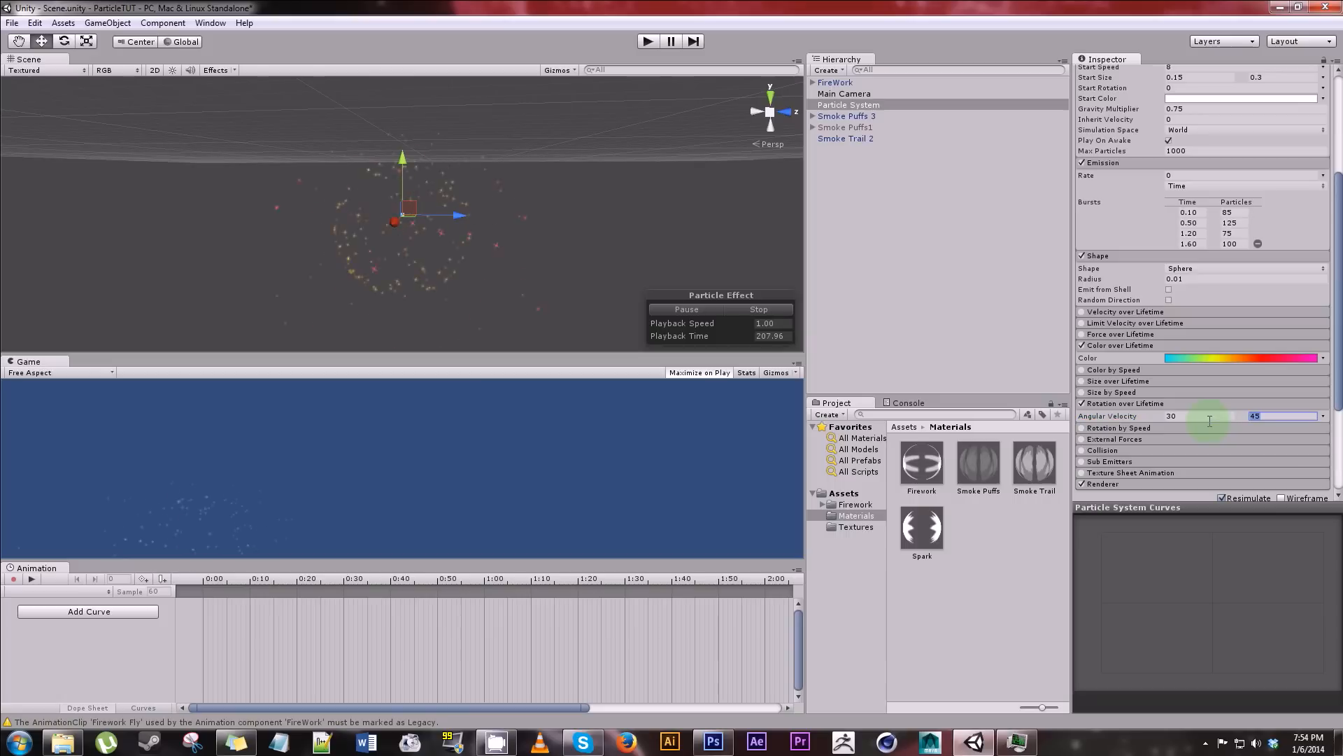
{"action": "type", "text": "180"}
- Replay the existing FireWork effect and examine the settings of its FireWorks1, FireWorks2 and FireWorks3 particle systems
{"action": "left_click", "coordinate": [827, 84]}
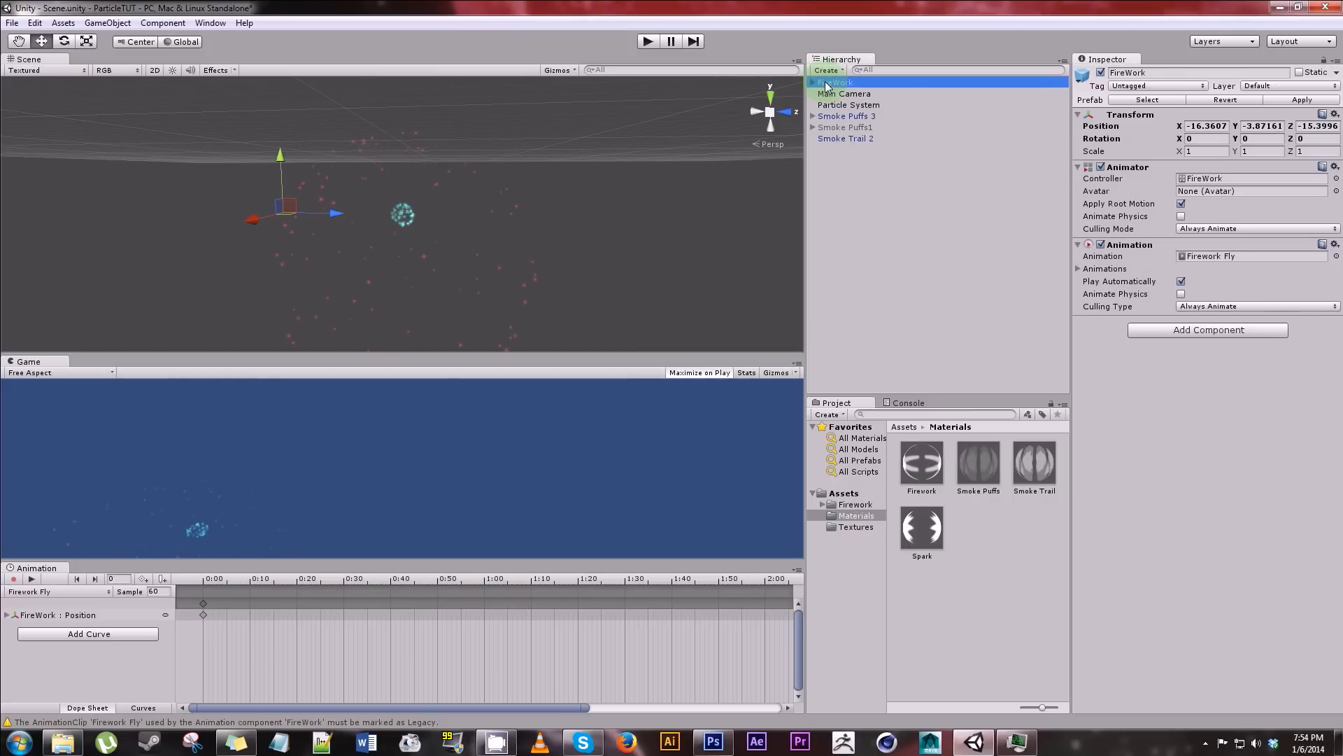
{"action": "left_click", "coordinate": [813, 83]}
{"action": "left_click", "coordinate": [850, 93]}
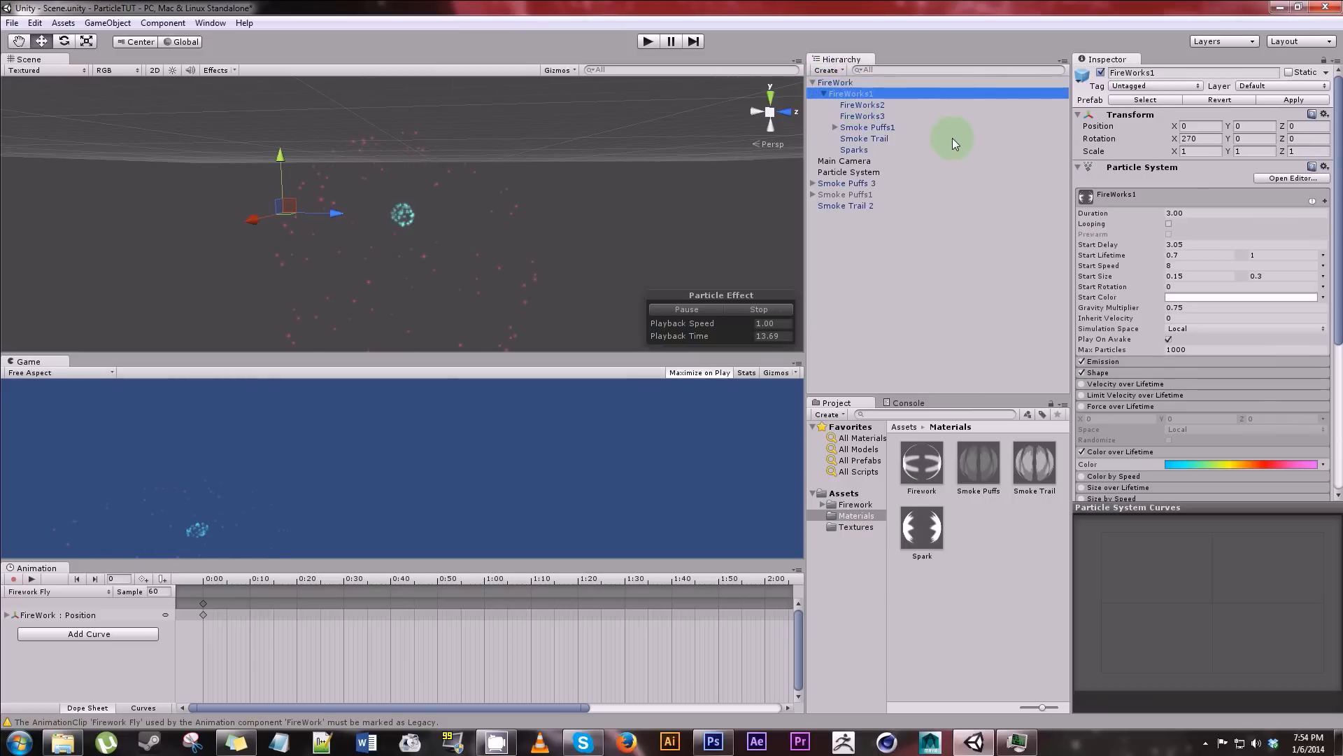
{"action": "left_click", "coordinate": [757, 311]}
{"action": "left_click", "coordinate": [687, 310]}
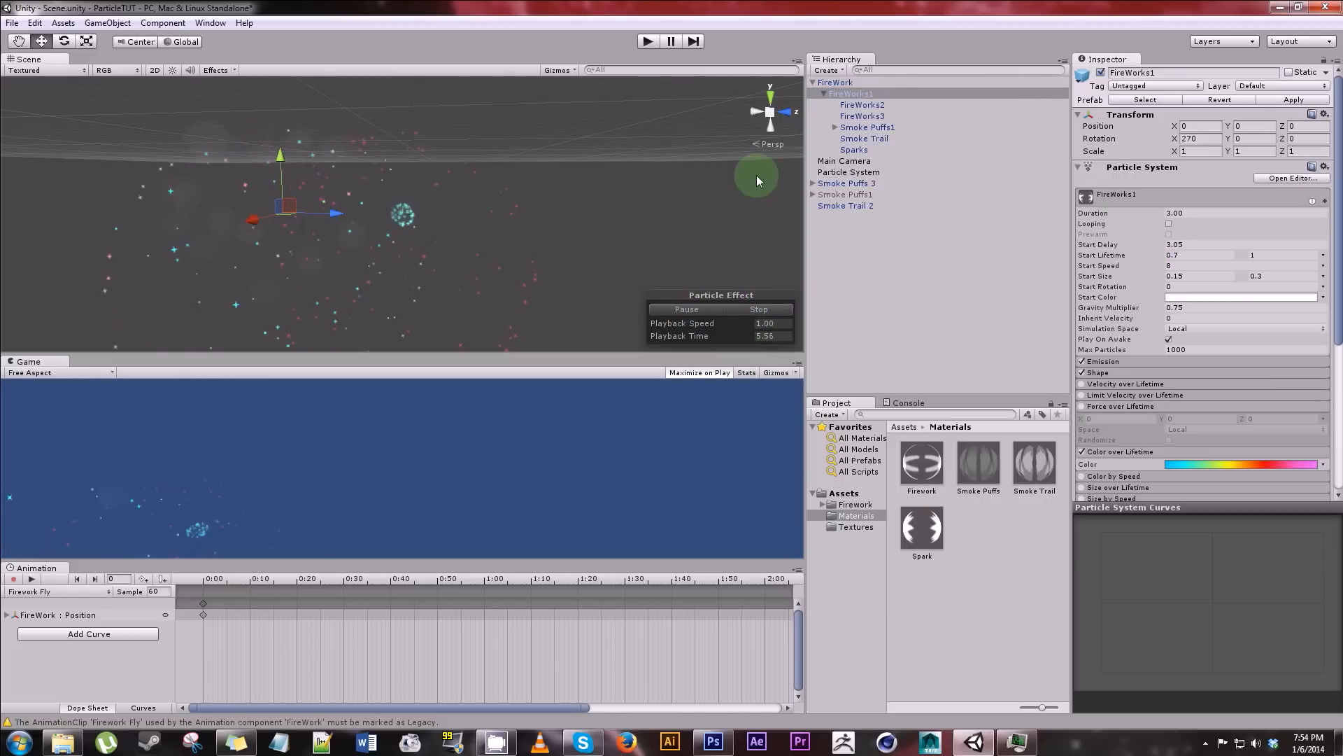
{"action": "left_click", "coordinate": [864, 107]}
{"action": "left_click", "coordinate": [868, 116]}
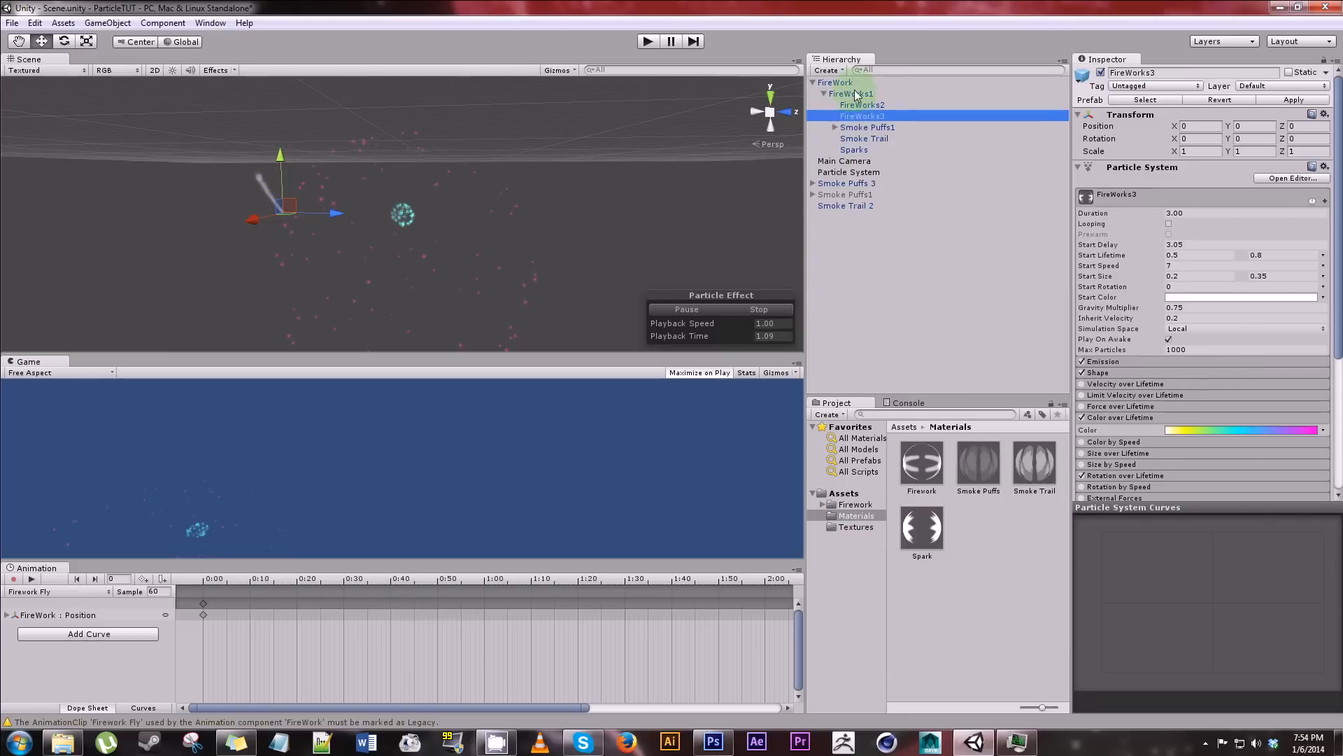
{"action": "left_click", "coordinate": [824, 93]}
{"action": "left_click", "coordinate": [813, 82]}
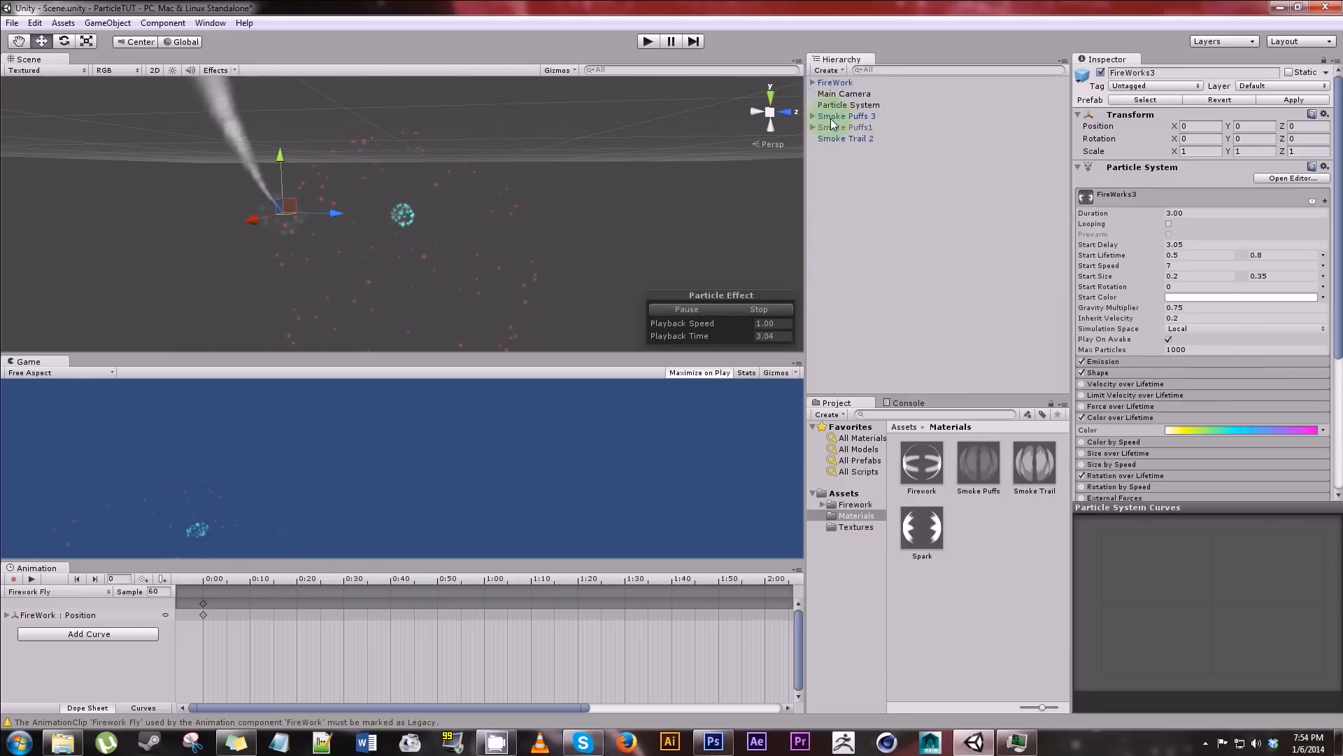
{"action": "left_click", "coordinate": [849, 105]}
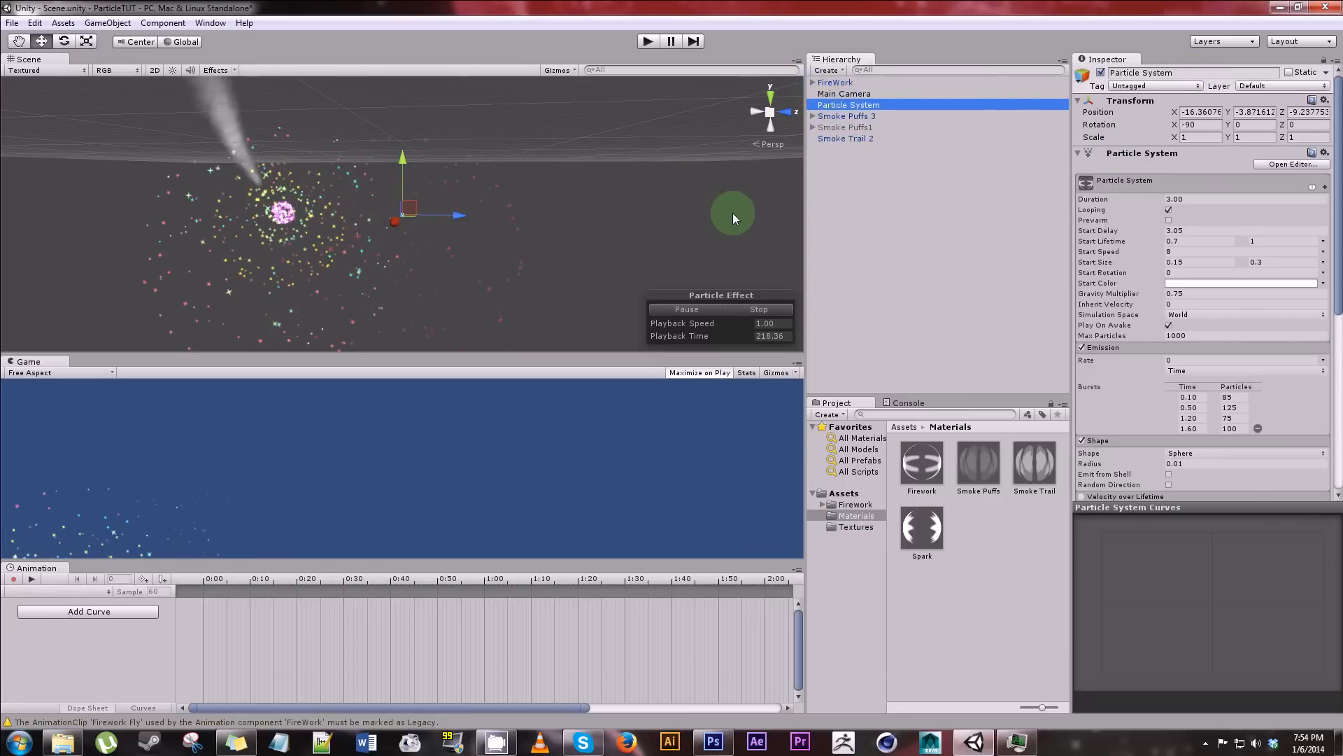
{"action": "left_click", "coordinate": [840, 82]}
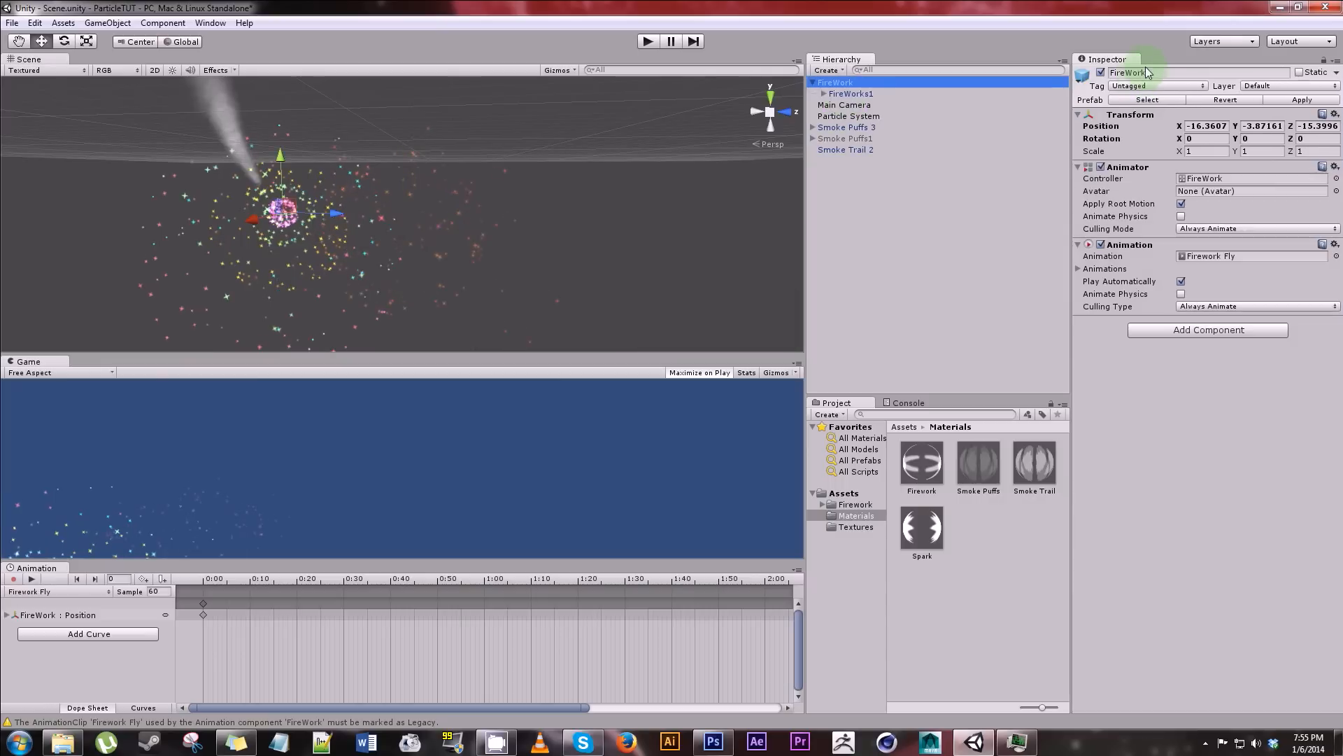
{"action": "left_click", "coordinate": [850, 93]}
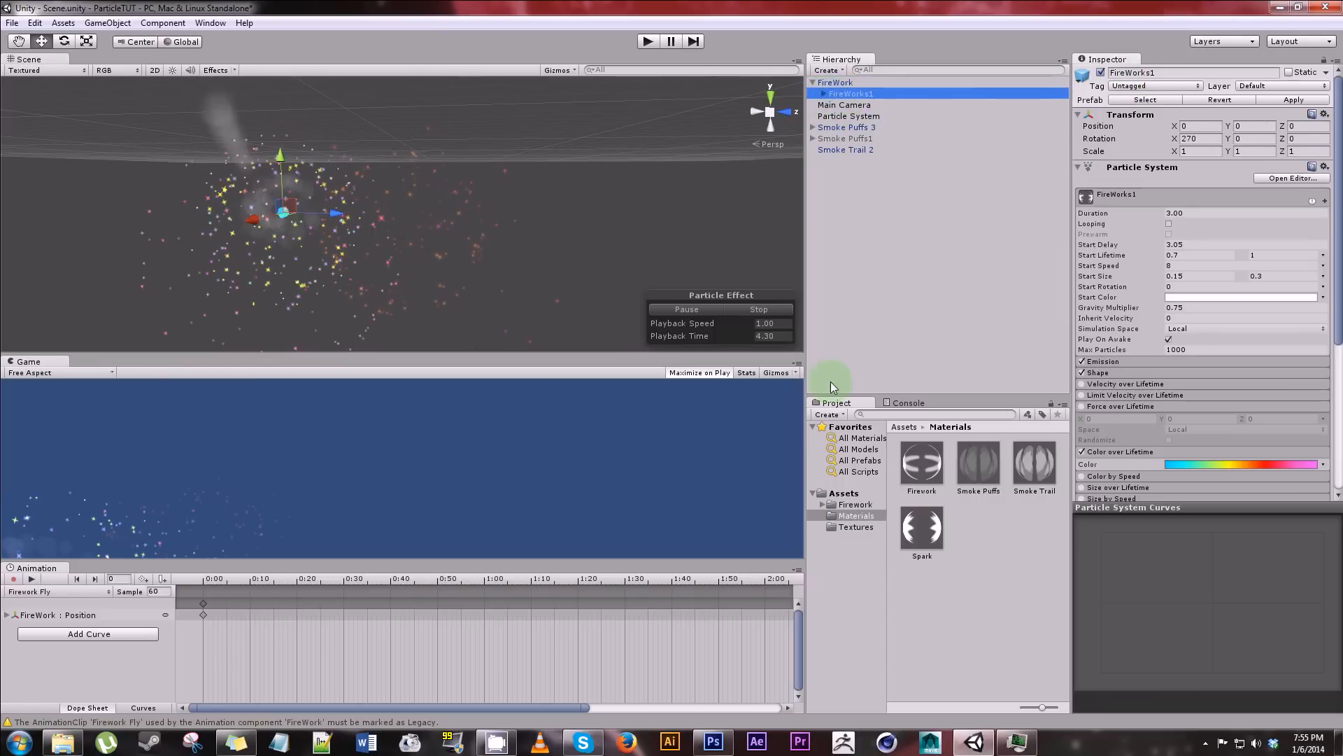
- Rename the Particle System object to FireWorks
{"action": "left_click", "coordinate": [848, 116]}
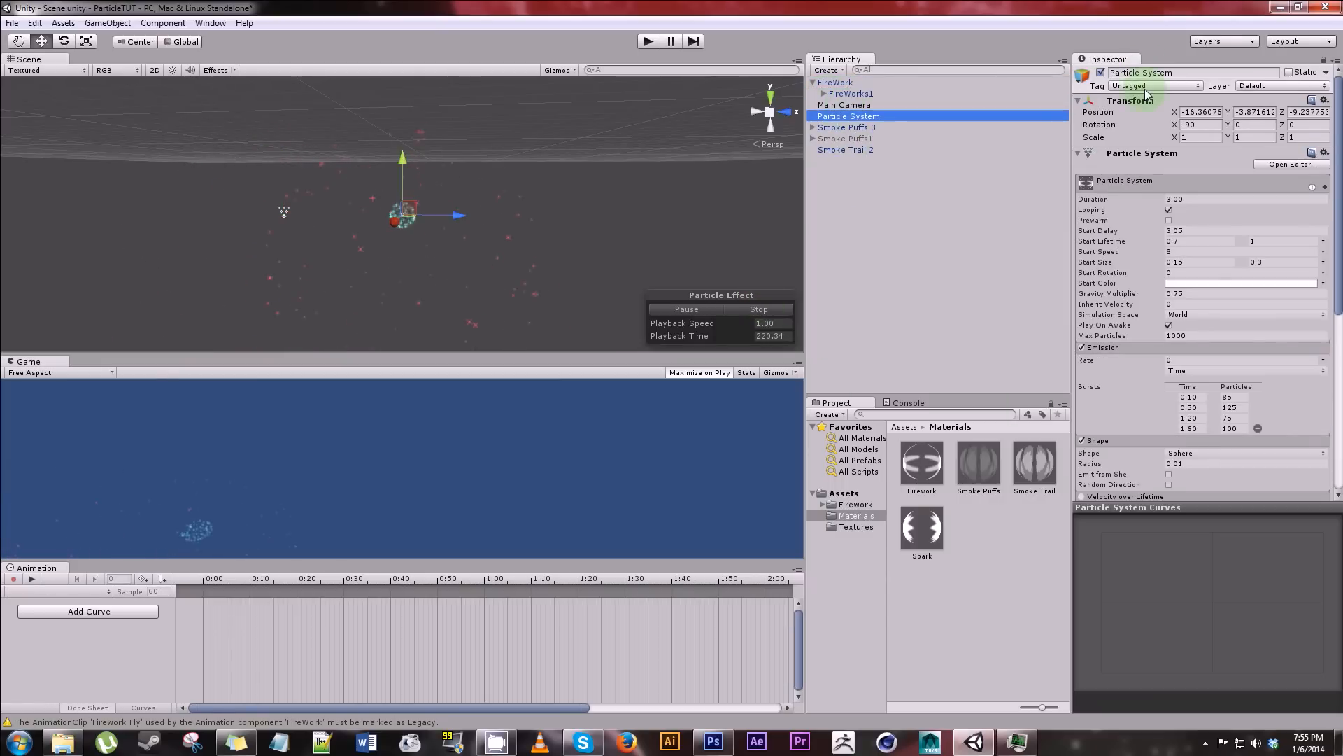
{"action": "left_click", "coordinate": [1162, 73]}
{"action": "key", "text": "End"}
{"action": "type", "text": "Fire"}
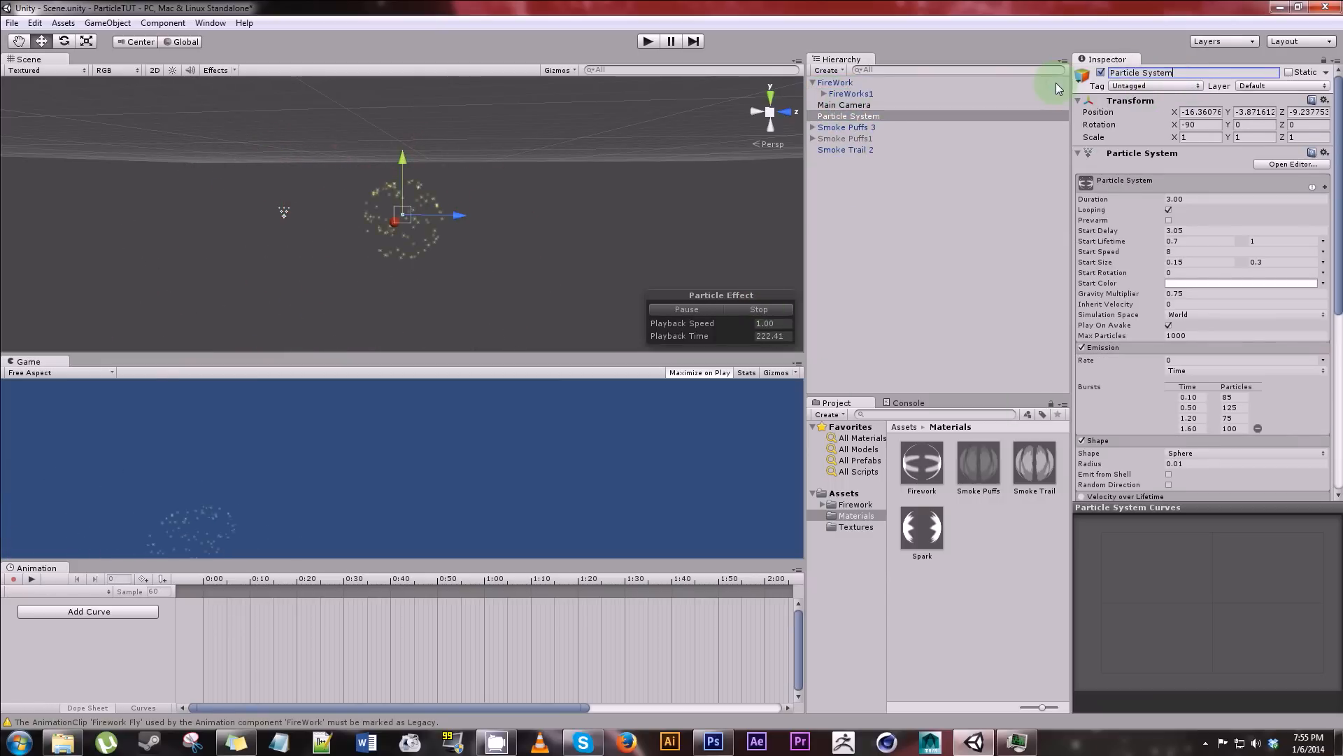
{"action": "key", "text": "BackSpace"}
{"action": "key", "text": "BackSpace"}
{"action": "key", "text": "BackSpace"}
{"action": "key", "text": "BackSpace"}
{"action": "key", "text": "BackSpace"}
{"action": "key", "text": "BackSpace"}
{"action": "key", "text": "BackSpace"}
{"action": "key", "text": "BackSpace"}
{"action": "key", "text": "BackSpace"}
{"action": "key", "text": "BackSpace"}
{"action": "key", "text": "BackSpace"}
{"action": "key", "text": "BackSpace"}
{"action": "key", "text": "BackSpace"}
{"action": "key", "text": "BackSpace"}
{"action": "key", "text": "BackSpace"}
{"action": "key", "text": "BackSpace"}
{"action": "key", "text": "BackSpace"}
{"action": "key", "text": "BackSpace"}
{"action": "key", "text": "BackSpace"}
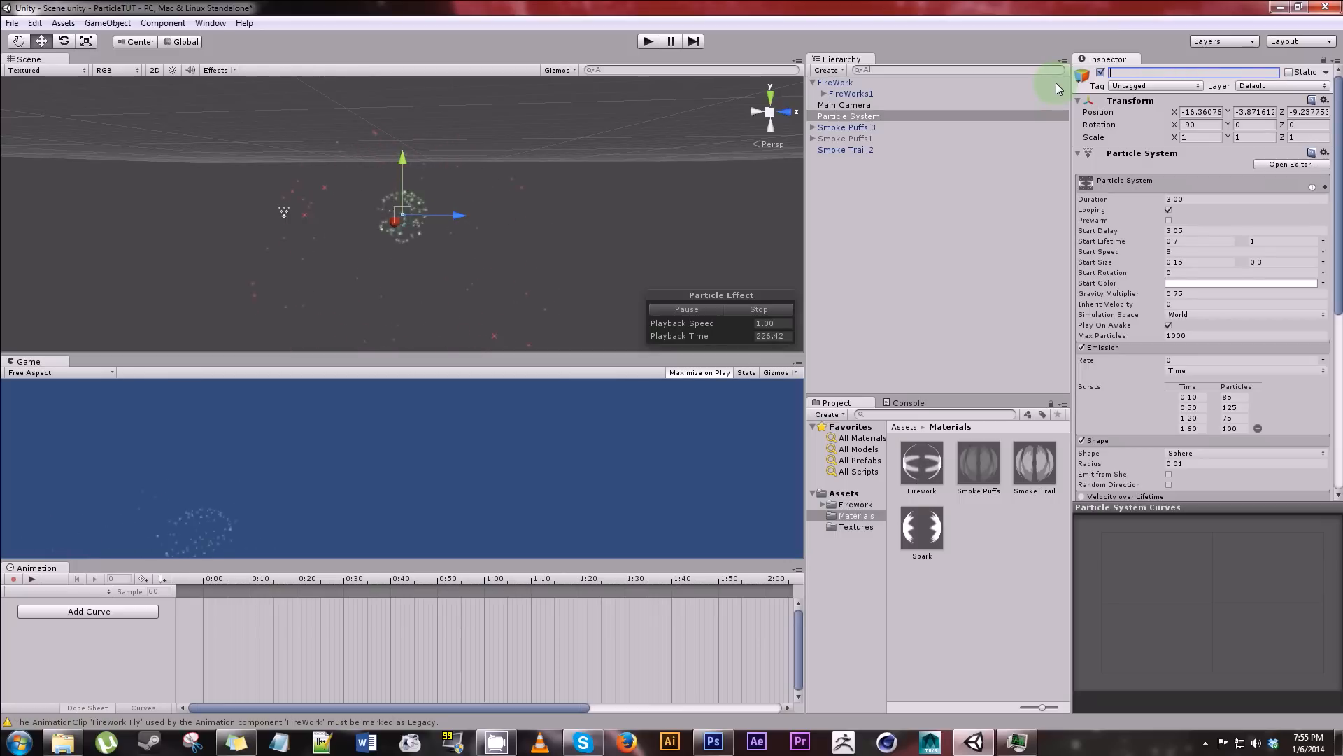
{"action": "type", "text": "FireWorks"}
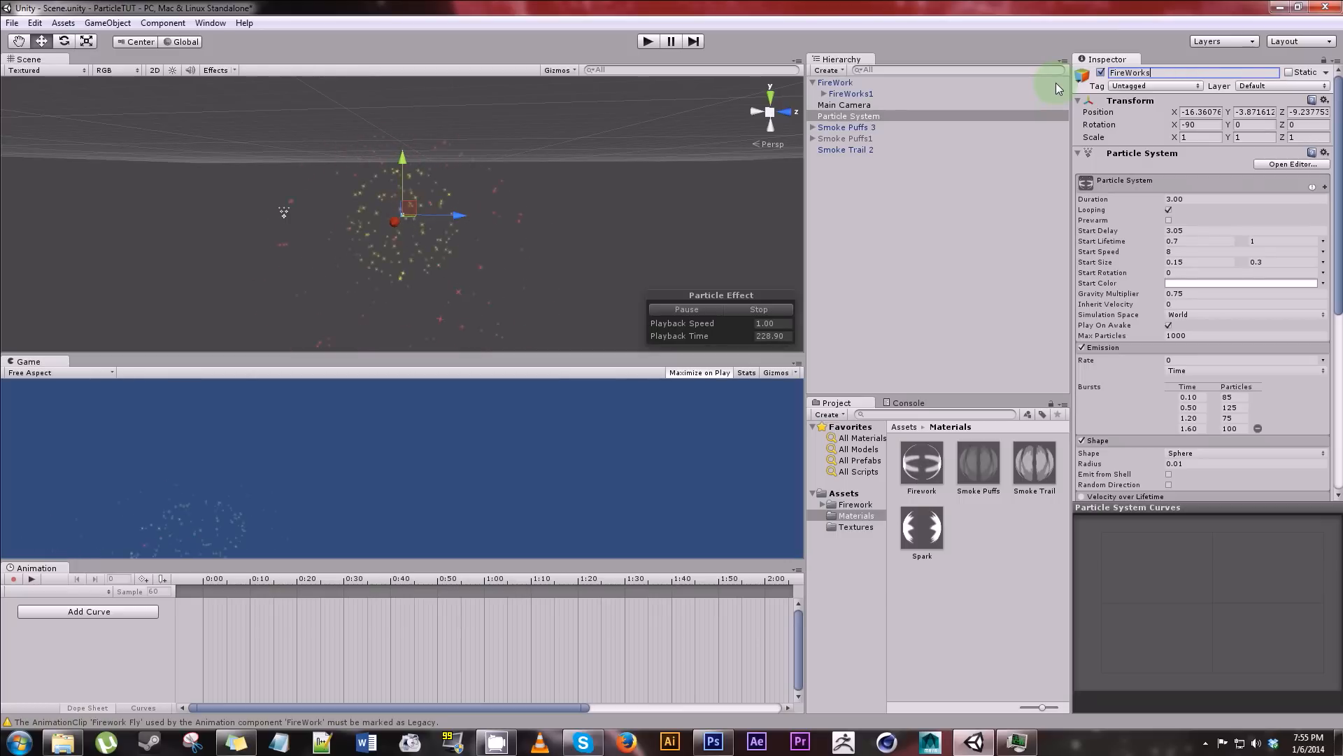
{"action": "key", "text": "Return"}
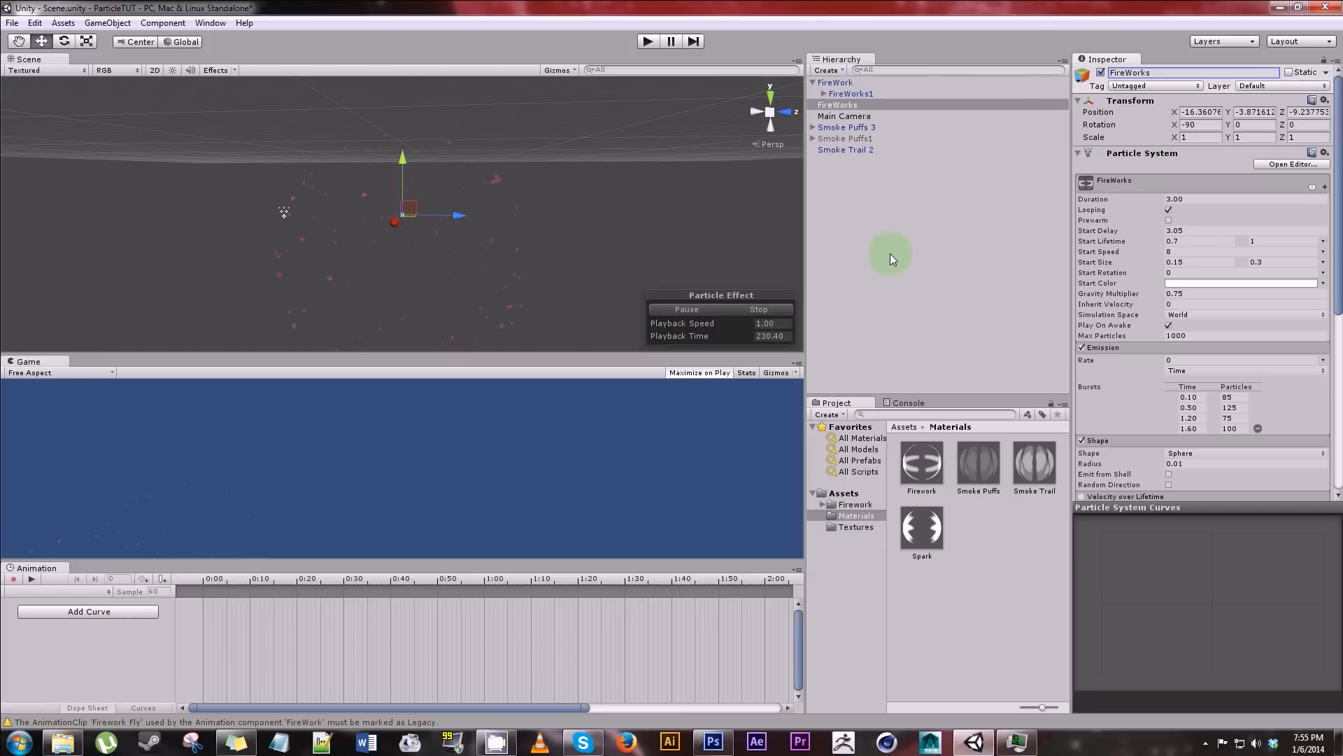
- Duplicate the FireWorks particle system and set the copy's first burst to 40 particles at 0.35
{"action": "right_click", "coordinate": [856, 107]}
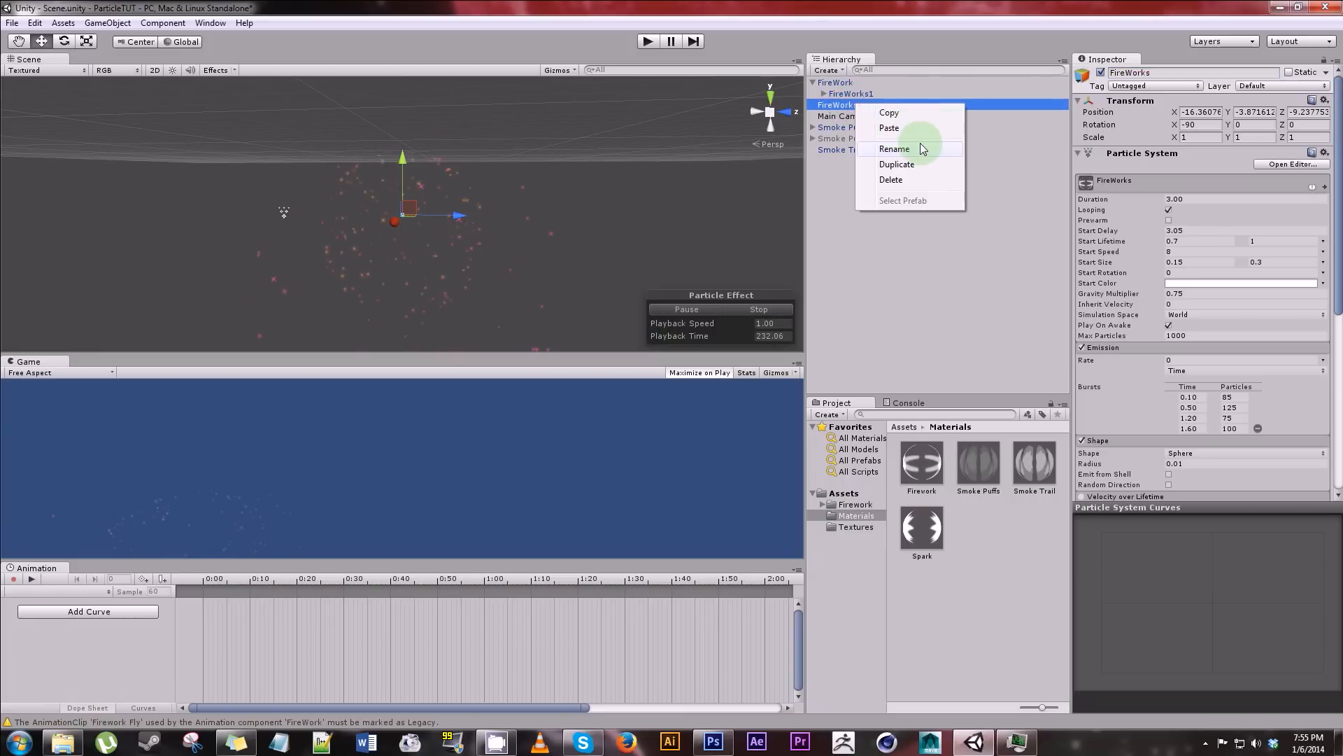
{"action": "left_click", "coordinate": [914, 167]}
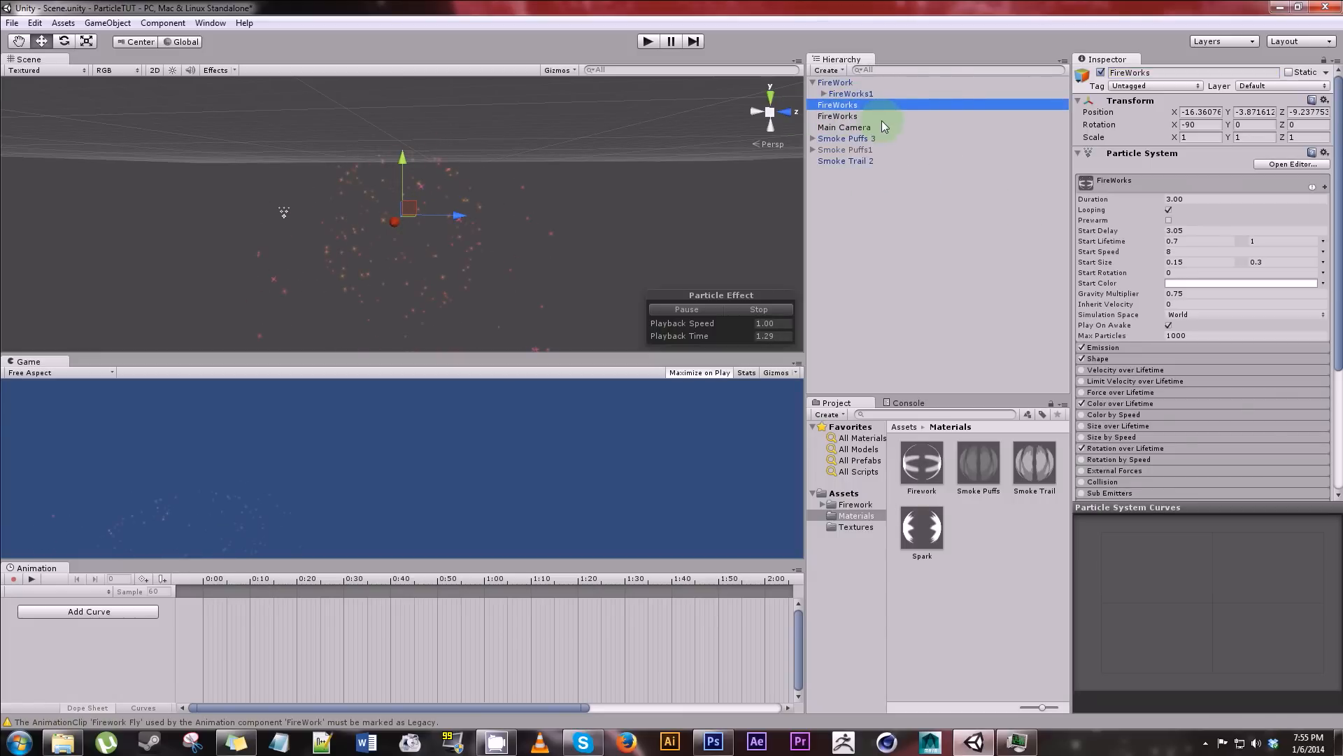
{"action": "left_click", "coordinate": [1125, 348]}
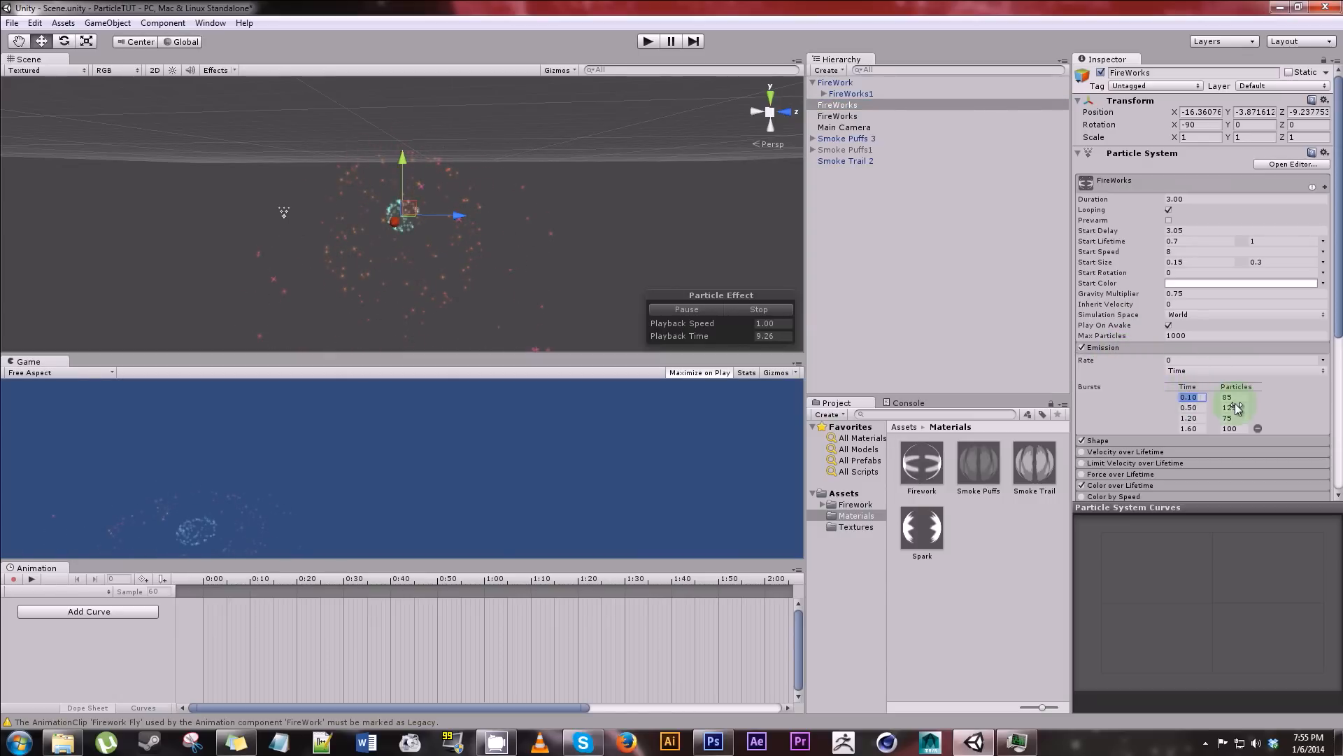
{"action": "type", "text": ".35"}
{"action": "key", "text": "Tab"}
{"action": "key", "text": "Tab"}
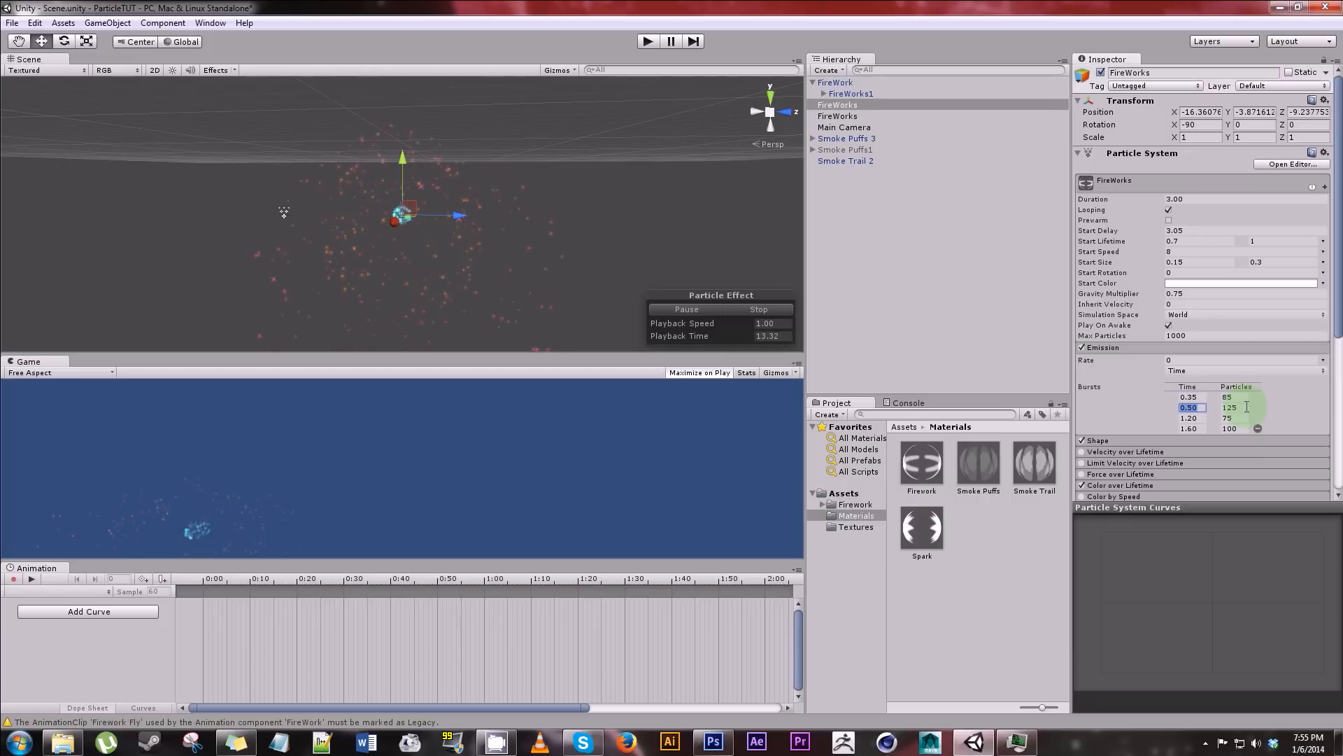
{"action": "left_click", "coordinate": [1228, 396]}
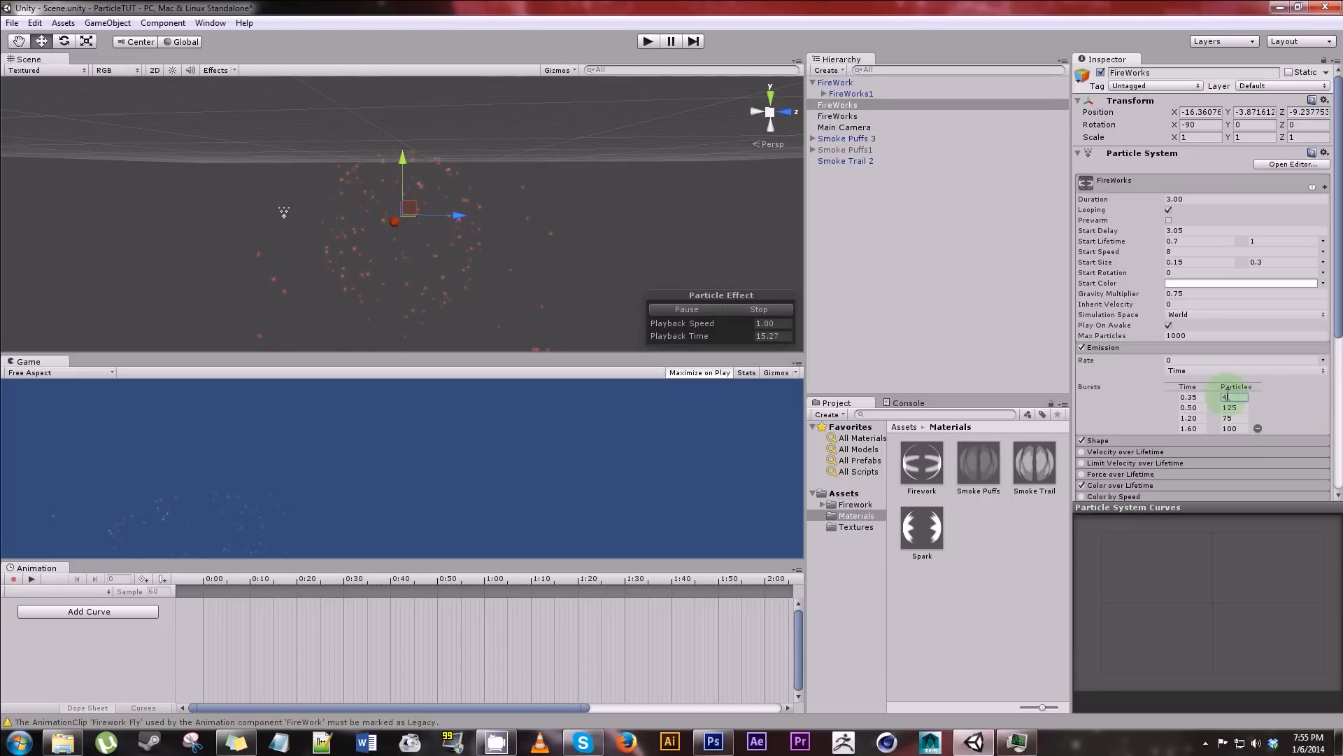
{"action": "type", "text": "4"}
{"action": "key", "text": "Tab"}
- Set the copy's remaining bursts to 60 particles at 0.85, 35 at 1.55 and 50 at 1.85
{"action": "type", "text": ".85"}
{"action": "key", "text": "Tab"}
{"action": "type", "text": "60"}
{"action": "key", "text": "Tab"}
{"action": "type", "text": "1.55"}
{"action": "key", "text": "Tab"}
{"action": "type", "text": "35"}
{"action": "key", "text": "Tab"}
{"action": "type", "text": "1.85"}
{"action": "key", "text": "Tab"}
{"action": "type", "text": "5"}
- Set the spherical emission shape's radius to 0.3 on the FireWorks copy
{"action": "left_click", "coordinate": [1141, 440]}
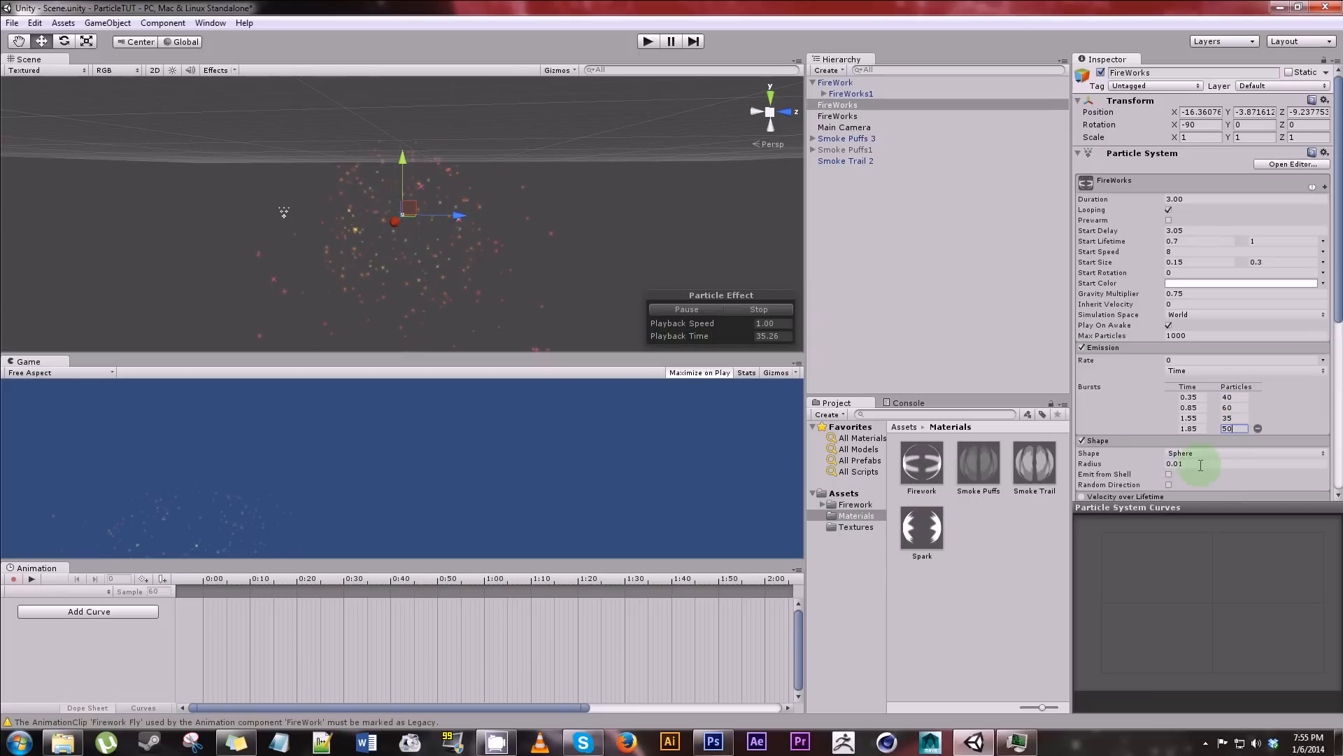
{"action": "left_click", "coordinate": [1200, 466]}
{"action": "type", "text": ".3"}
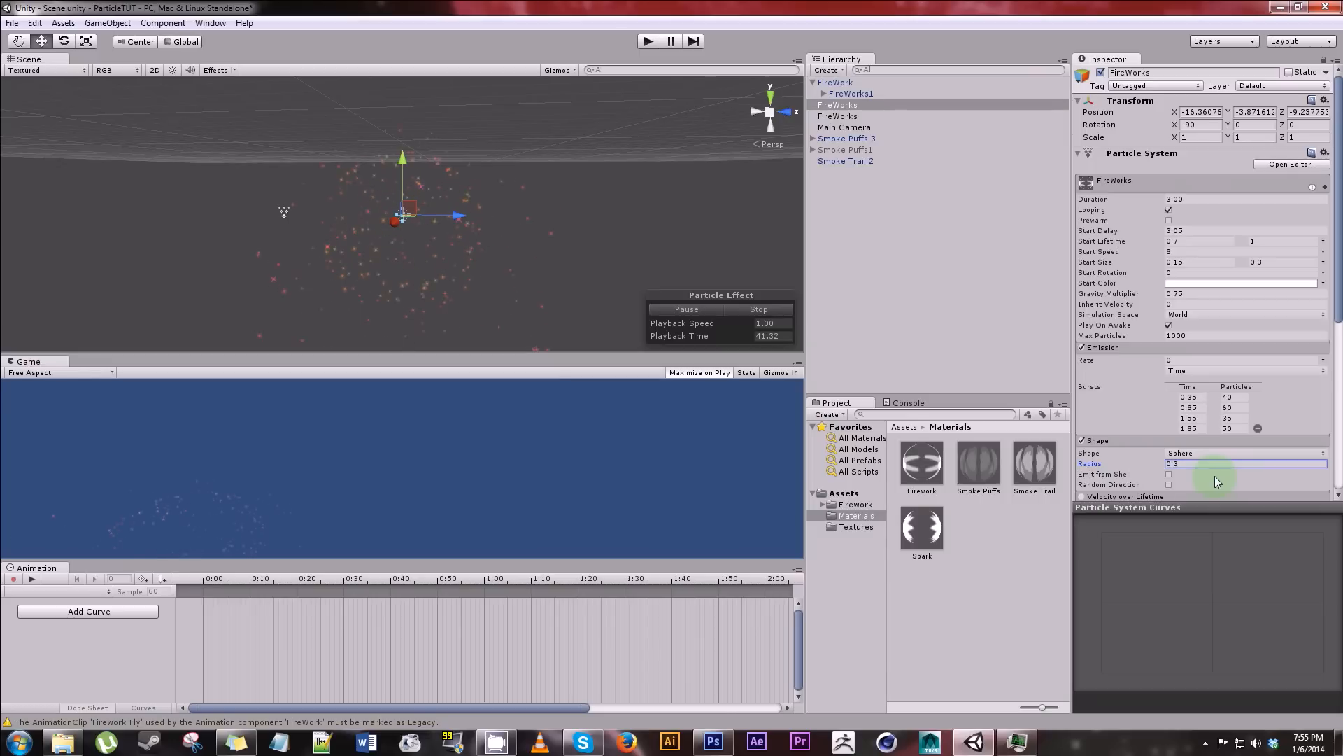
- Set the copy's start lifetime range to 0.5–0.8 and its start size range to 0.25–0.4
{"action": "left_click", "coordinate": [1195, 243]}
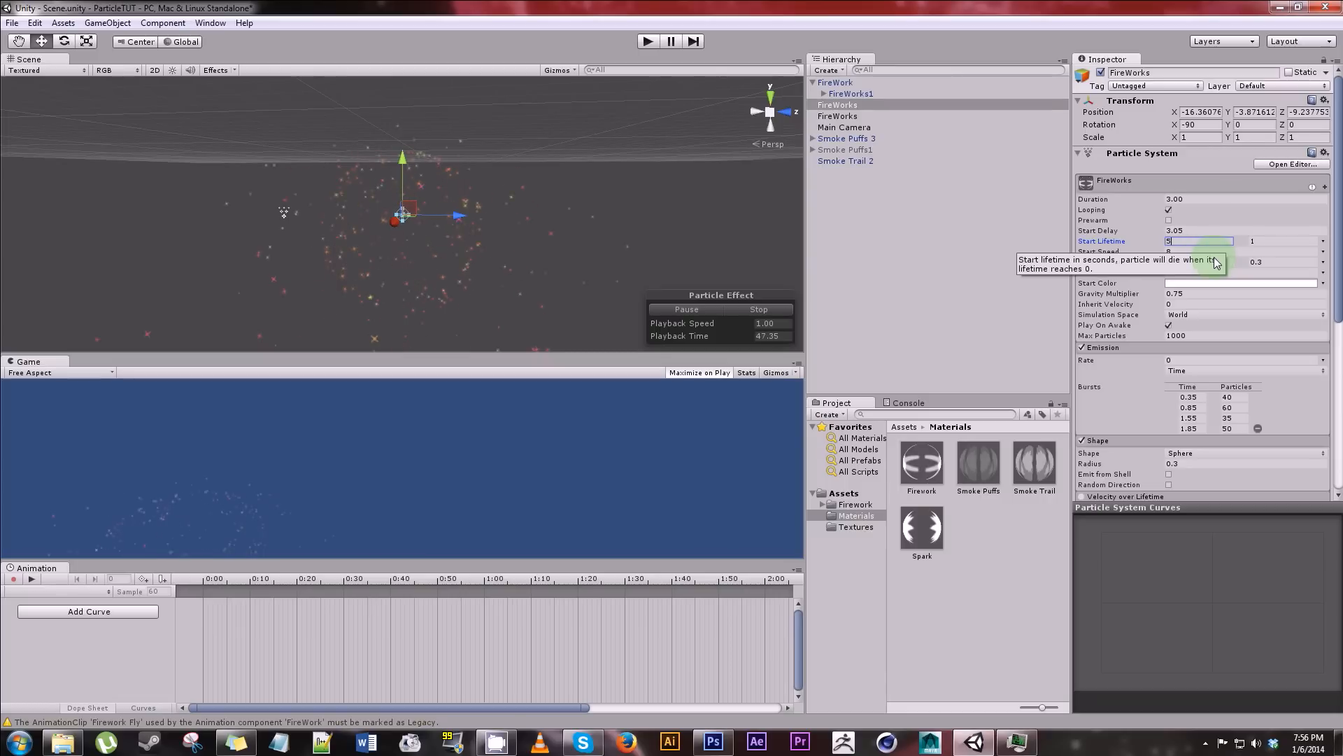
{"action": "key", "text": "Tab"}
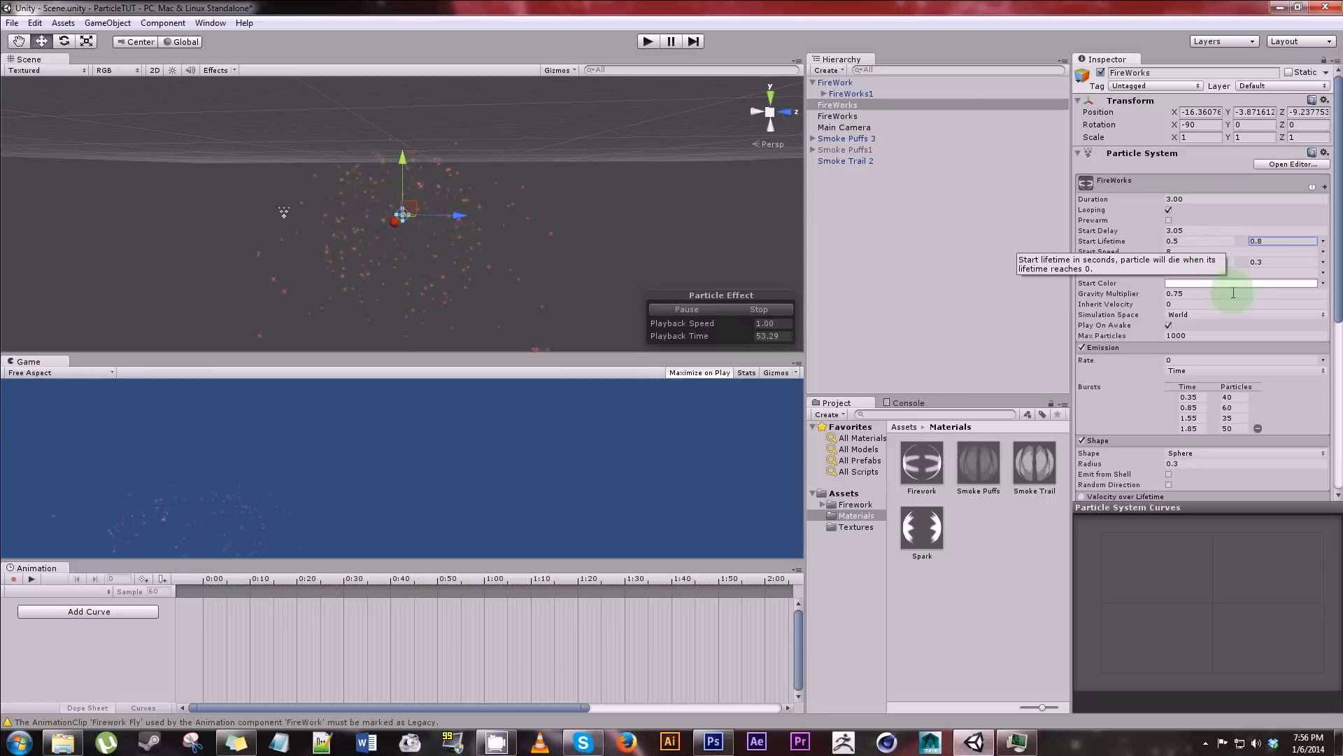
{"action": "left_click", "coordinate": [1208, 262]}
{"action": "type", "text": ".25"}
{"action": "key", "text": "Tab"}
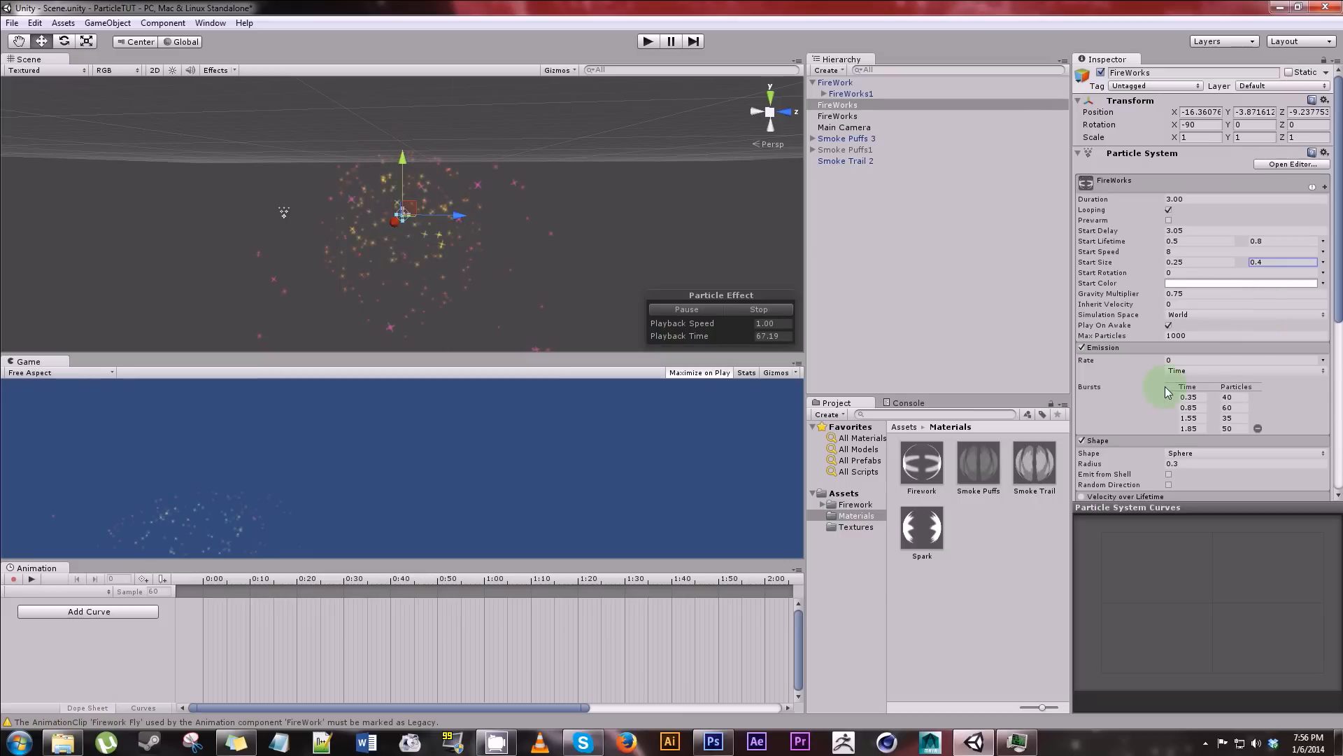
- Reverse the copy's lifetime gradient to run from magenta through red and yellow to cyan, with the yellow key at about 66%
{"action": "scroll", "coordinate": [1165, 386], "scroll_direction": "down", "scroll_amount": 5}
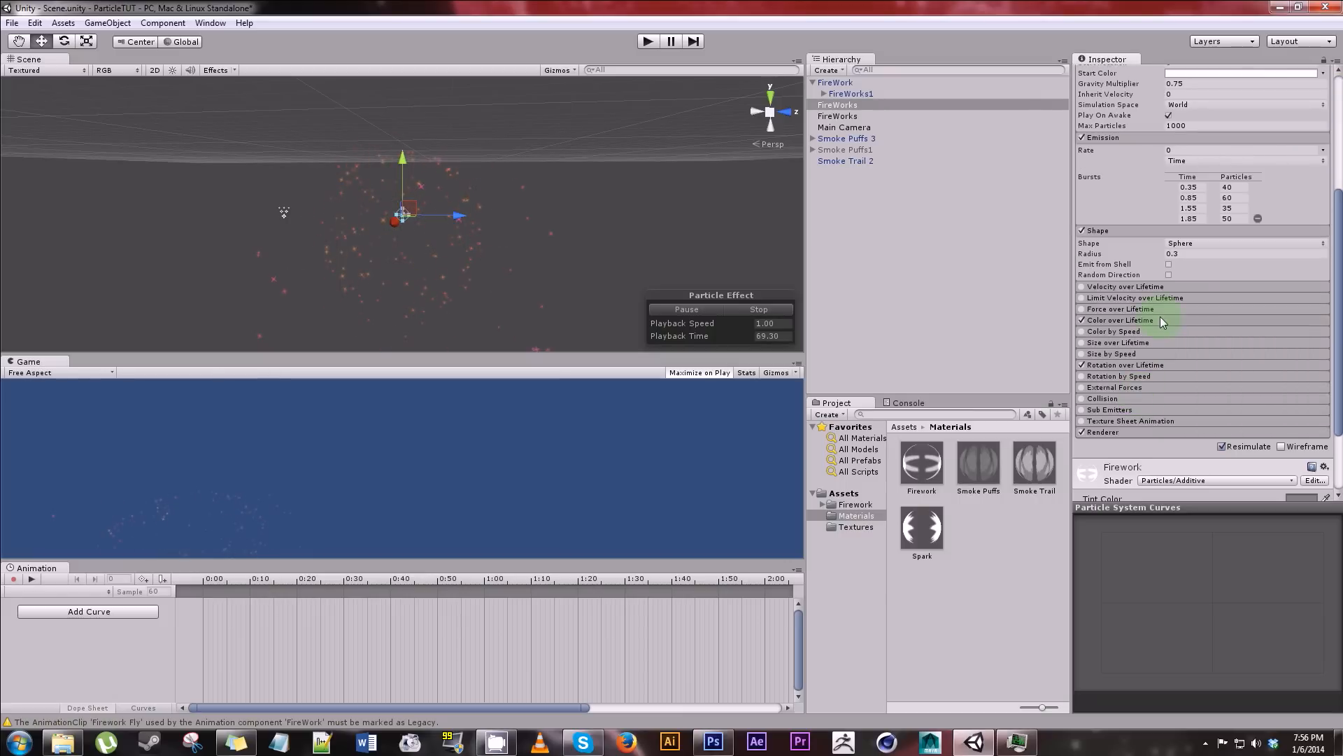
{"action": "left_click", "coordinate": [1160, 318]}
{"action": "left_click", "coordinate": [1189, 332]}
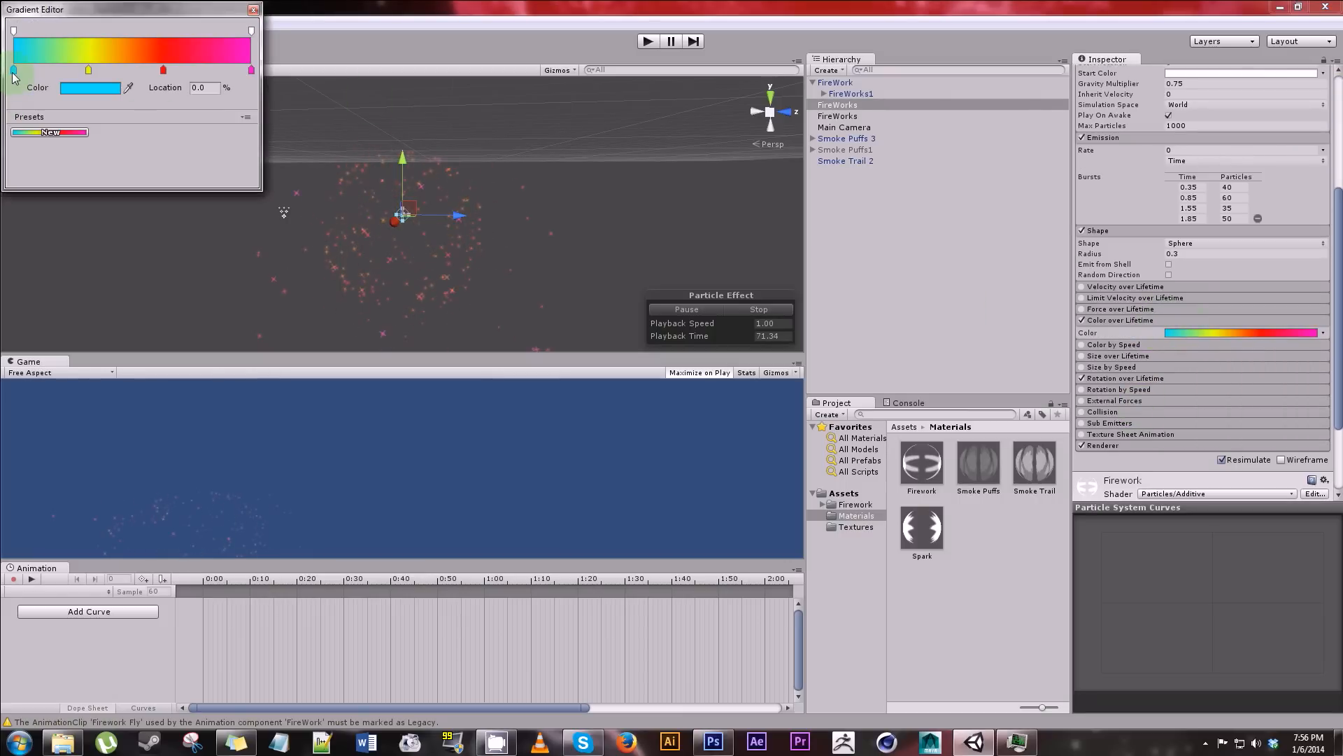
{"action": "mouse_move", "coordinate": [14, 74]}
{"action": "left_mouse_down"}
{"action": "mouse_move", "coordinate": [237, 83]}
{"action": "mouse_move", "coordinate": [249, 71]}
{"action": "mouse_move", "coordinate": [5, 79]}
{"action": "left_mouse_up"}
{"action": "mouse_move", "coordinate": [160, 74]}
{"action": "left_mouse_down"}
{"action": "mouse_move", "coordinate": [73, 73]}
{"action": "mouse_move", "coordinate": [165, 70]}
{"action": "left_mouse_up"}
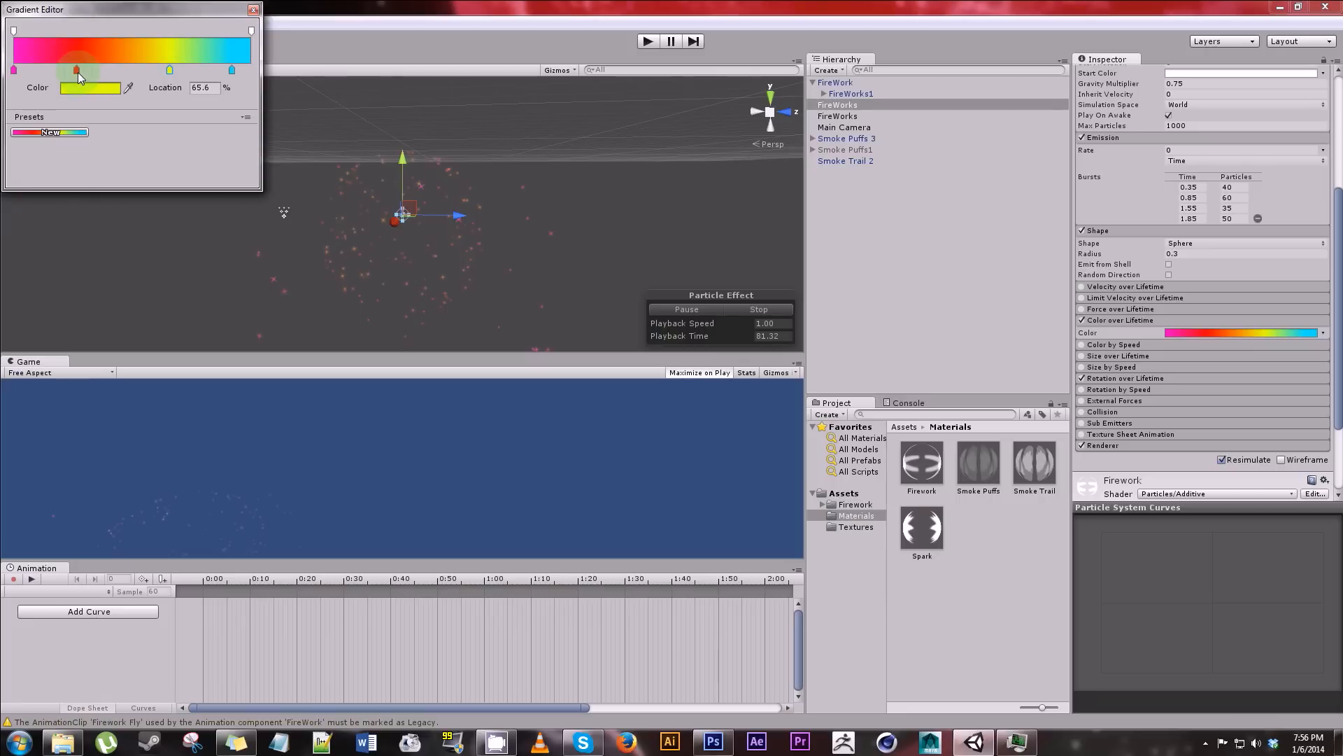
{"action": "left_click_drag", "start_coordinate": [78, 73], "coordinate": [86, 72]}
- Parent the edited FireWorks copy under the original FireWorks object and expand the parent in the hierarchy
{"action": "left_click", "coordinate": [845, 108]}
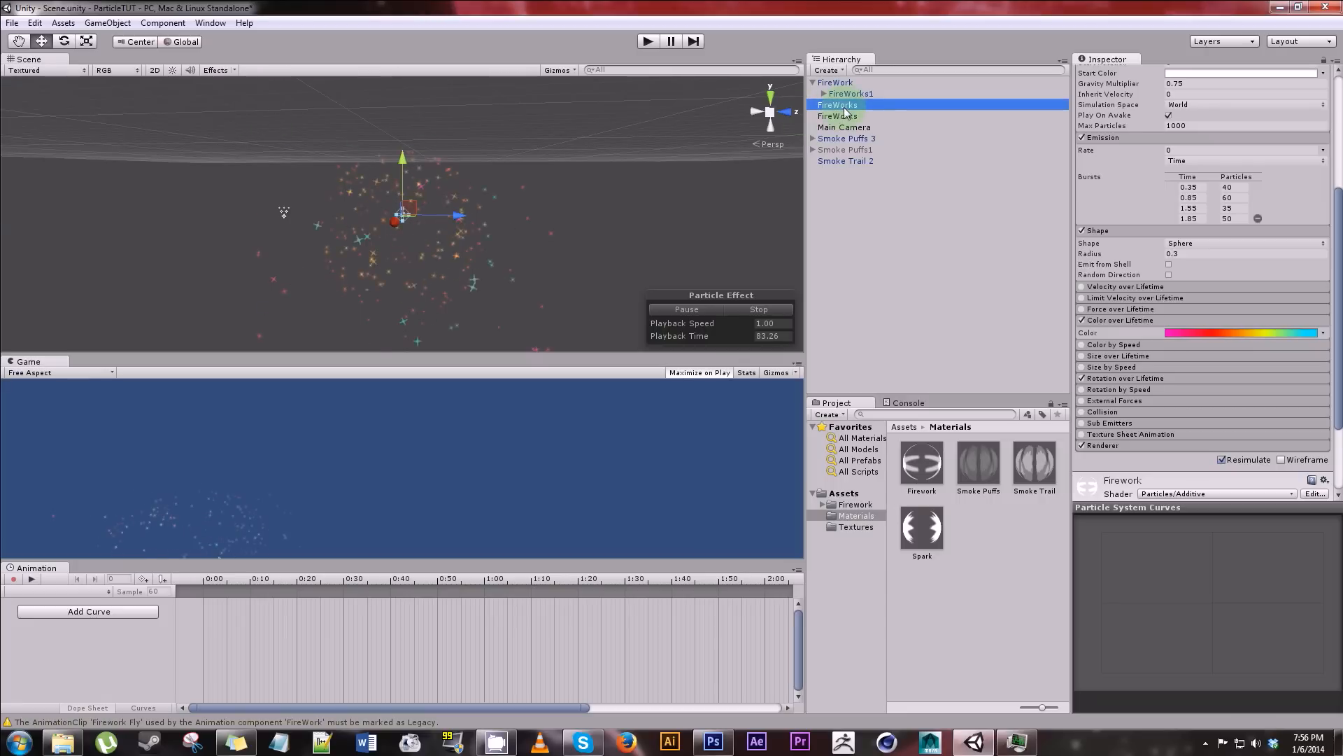
{"action": "left_click_drag", "start_coordinate": [851, 118], "coordinate": [844, 106]}
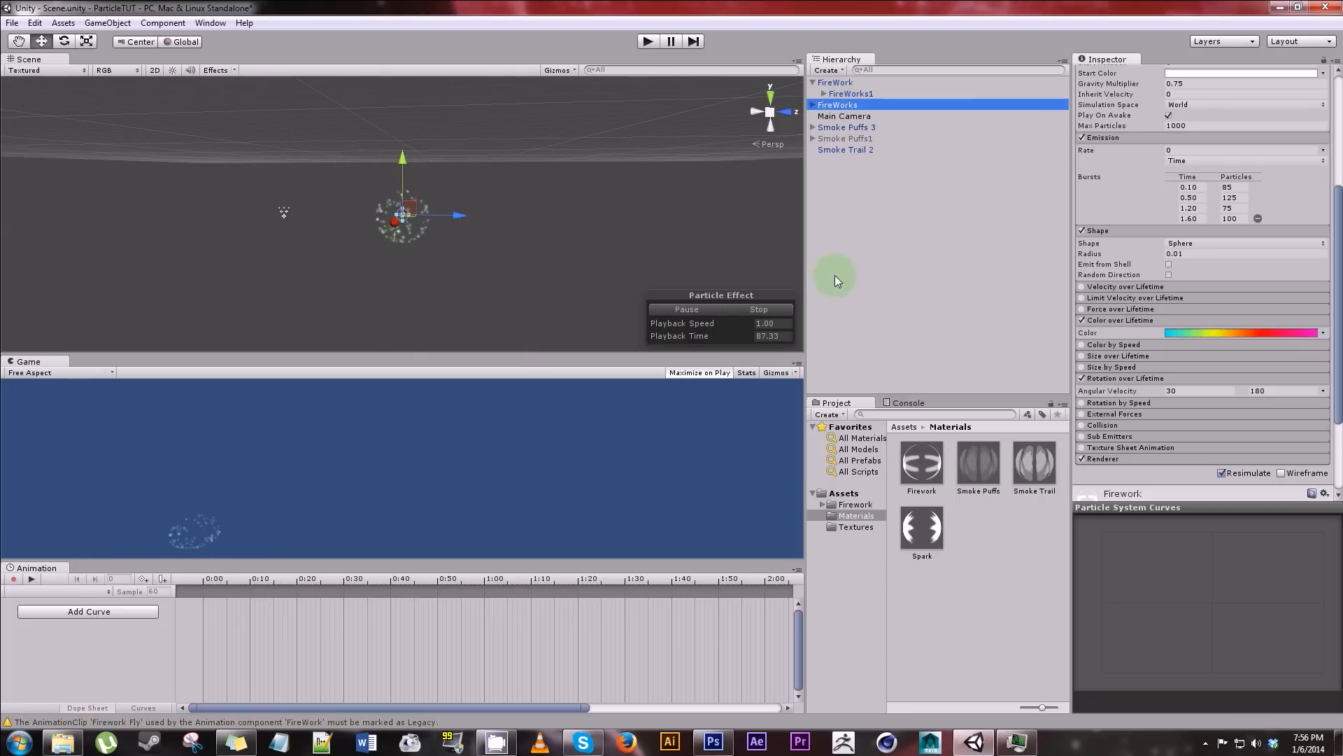
{"action": "left_click", "coordinate": [812, 105]}
- Duplicate the nested FireWorks system and set the new copy's start size range to 0.15–0.35
{"action": "right_click", "coordinate": [865, 116]}
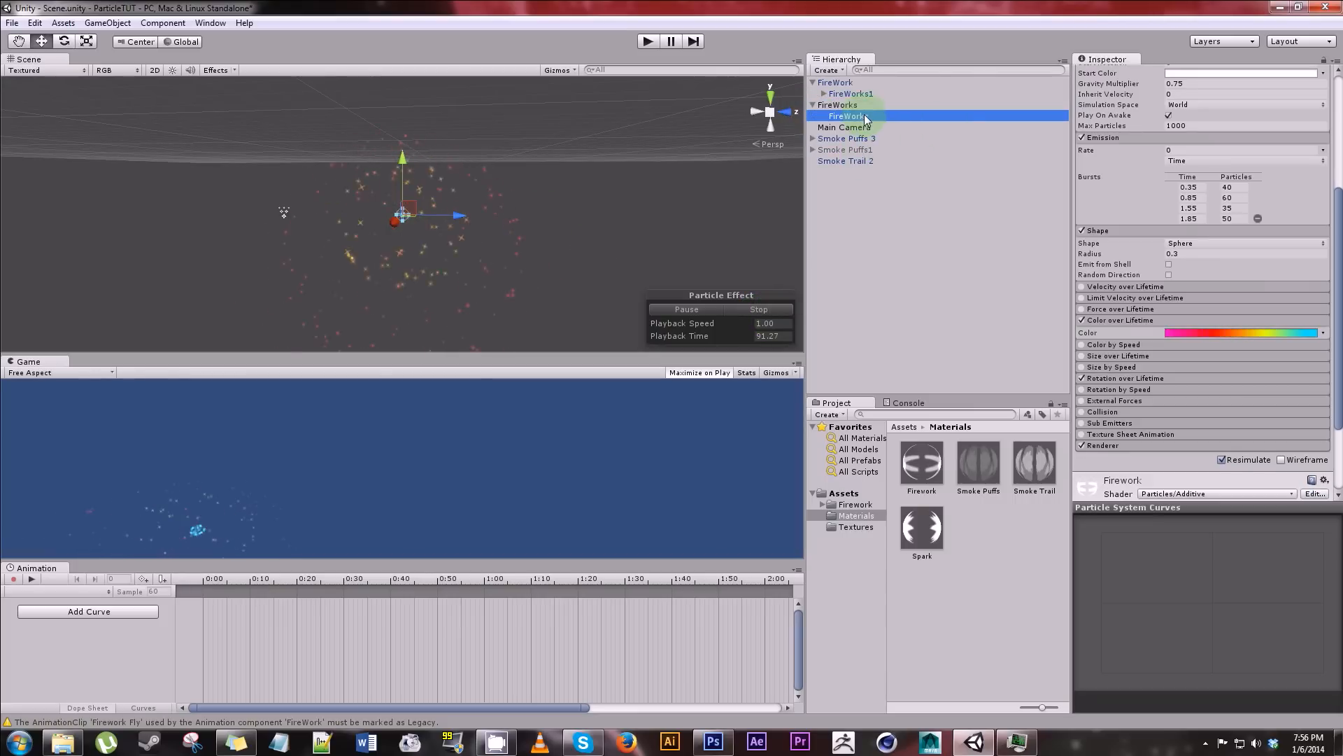
{"action": "left_click", "coordinate": [928, 177]}
{"action": "left_click", "coordinate": [1303, 335]}
{"action": "scroll", "coordinate": [1273, 371], "scroll_direction": "up", "scroll_amount": 5}
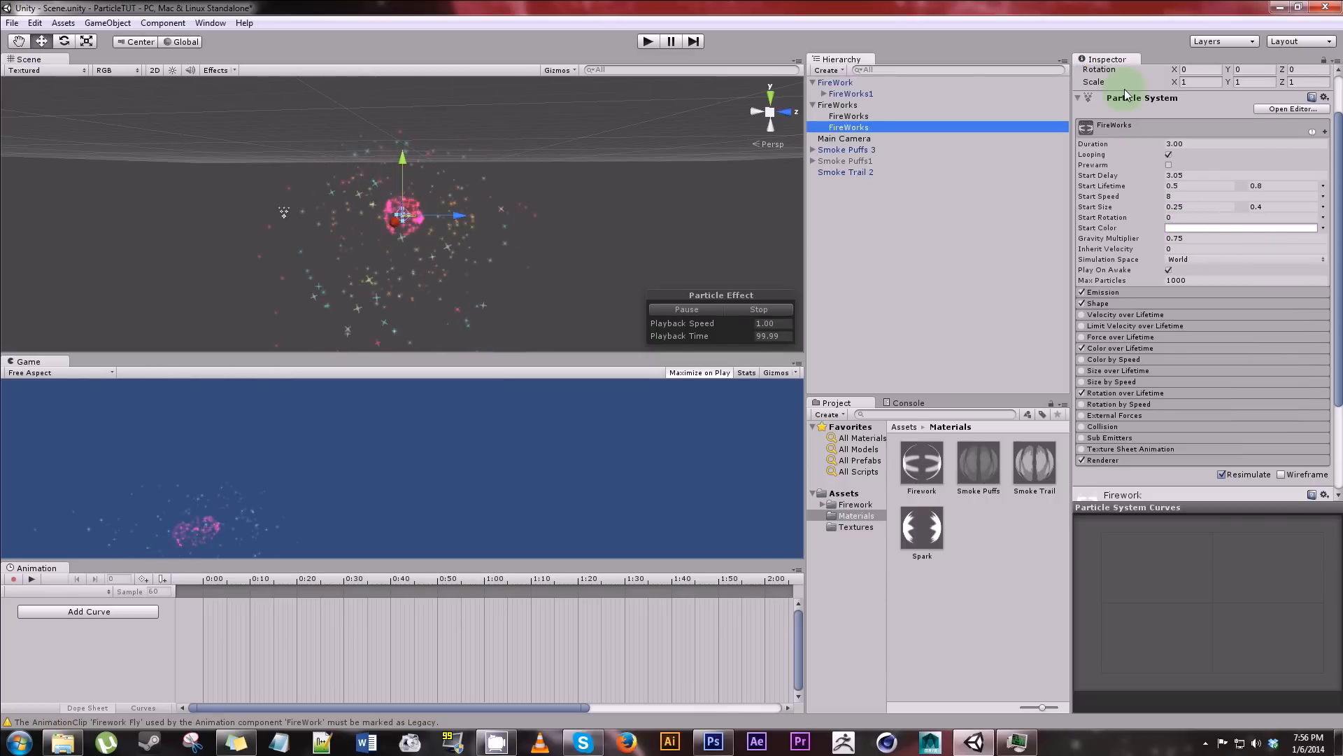
{"action": "left_click", "coordinate": [1220, 208]}
{"action": "key", "text": "BackSpace"}
{"action": "key", "text": "BackSpace"}
{"action": "type", "text": "15"}
{"action": "key", "text": "Tab"}
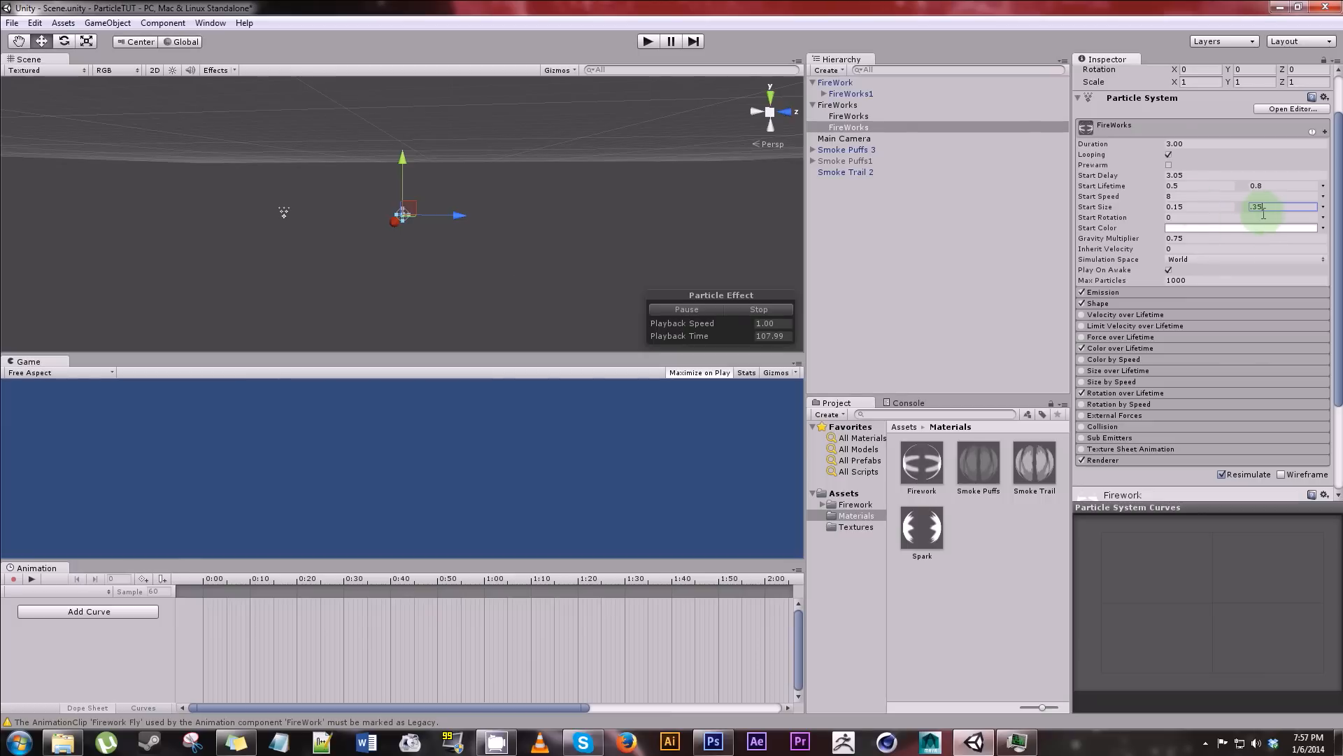
- Set the new FireWorks copy's start speed to 6 and its first burst to 85 particles at time 0
{"action": "left_click", "coordinate": [1196, 198]}
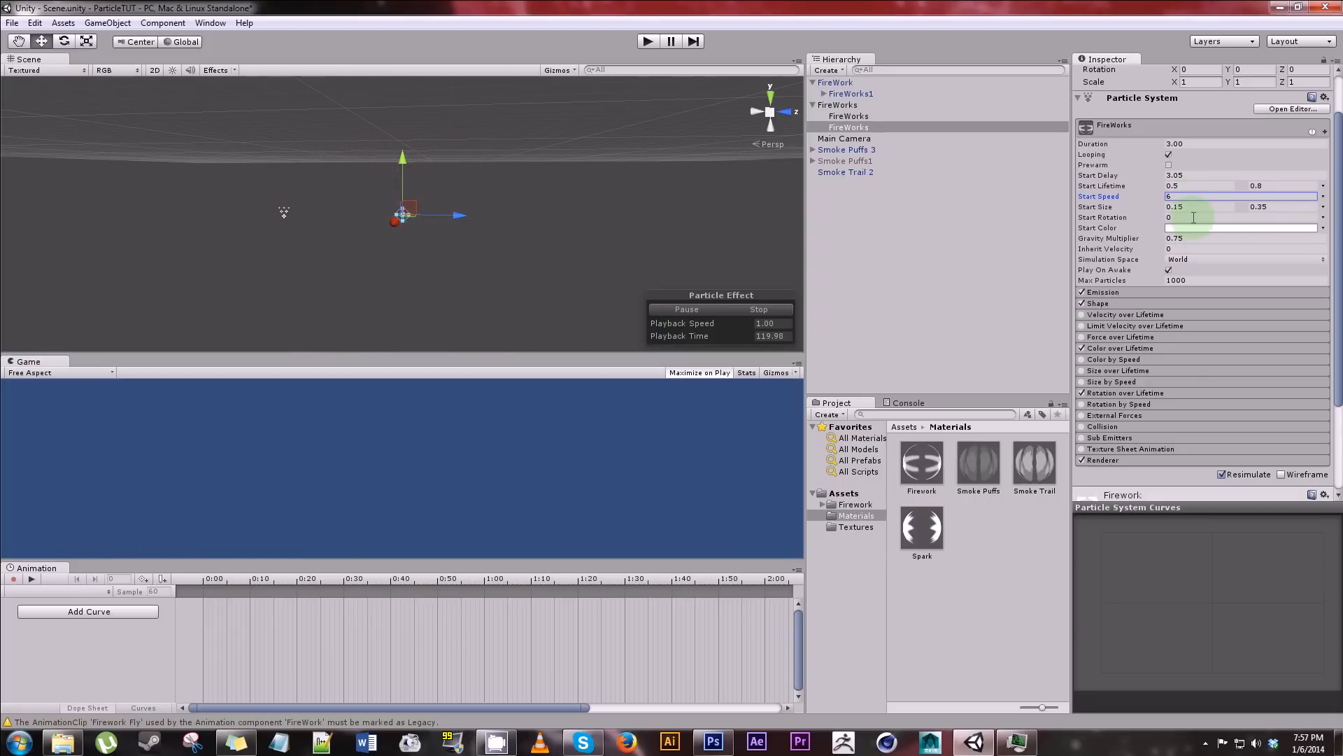
{"action": "left_click", "coordinate": [1124, 292]}
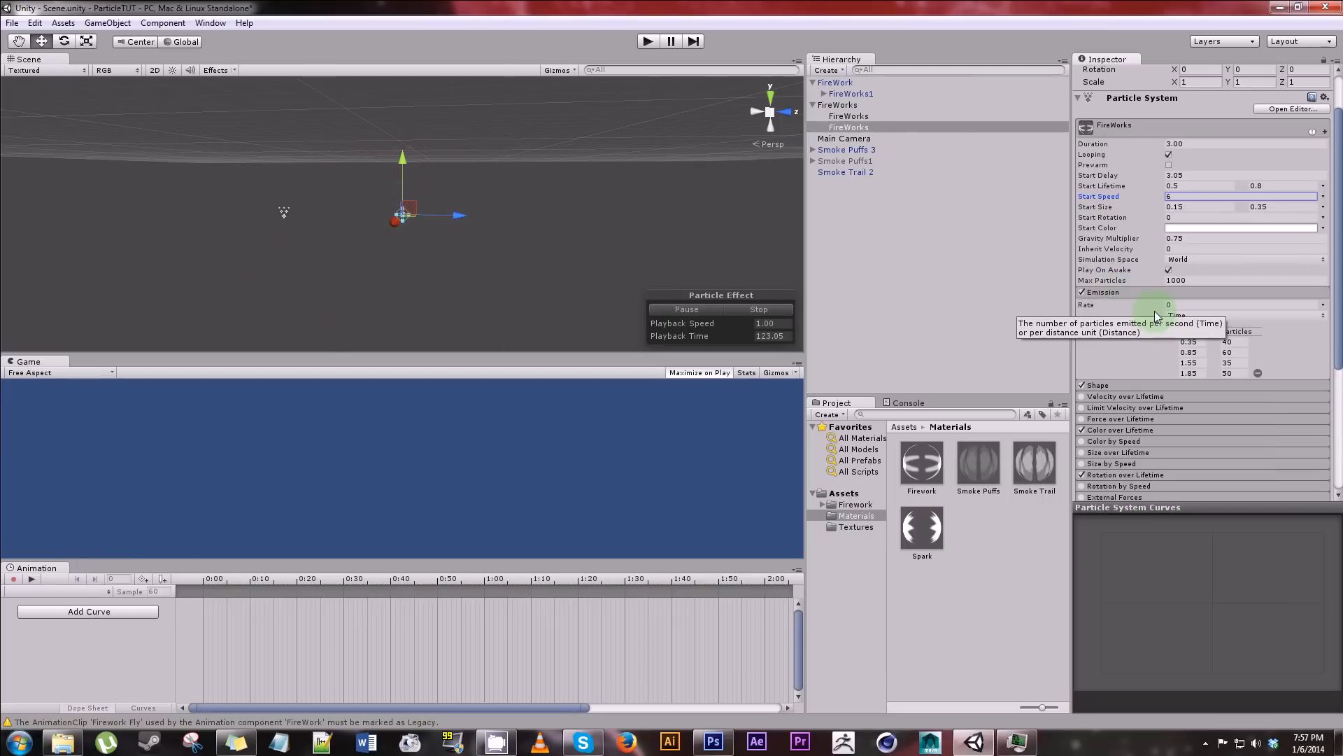
{"action": "left_click", "coordinate": [1206, 341]}
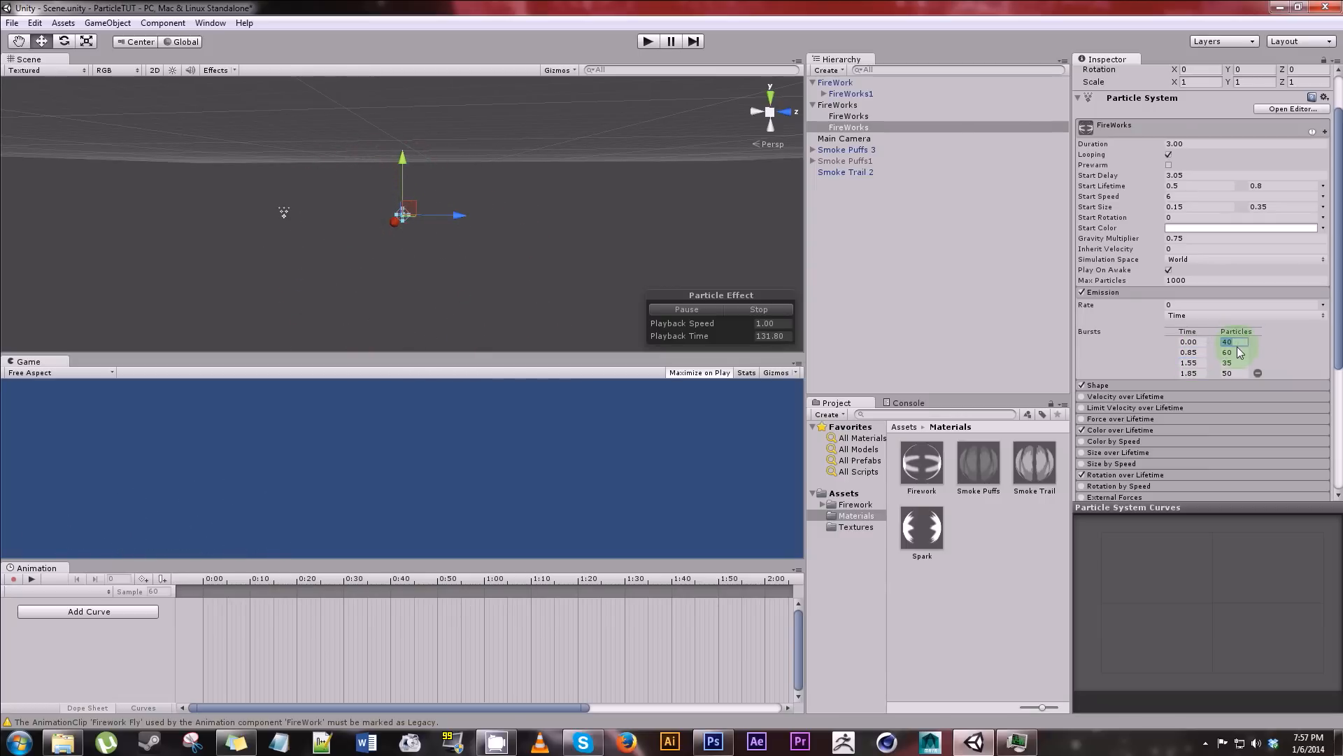
{"action": "type", "text": "85"}
{"action": "key", "text": "Tab"}
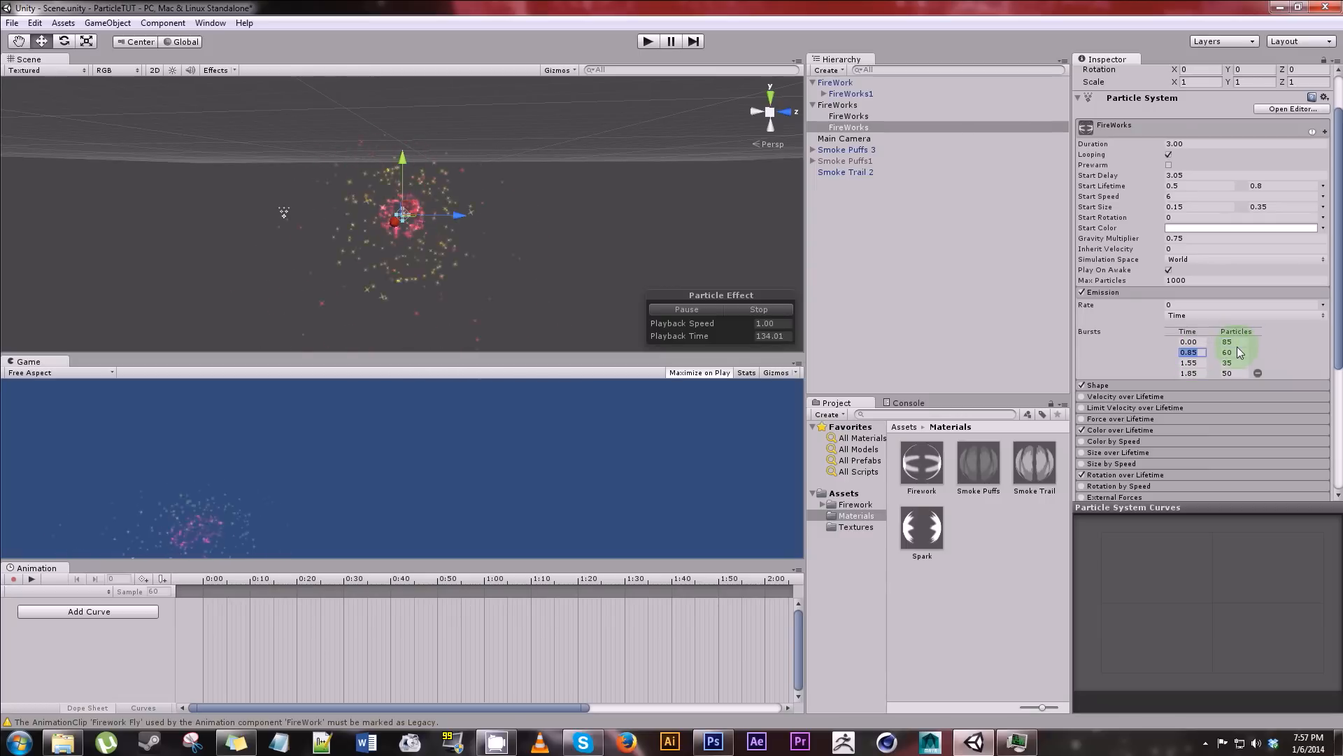
- Set the second and third burst times to 0.7 and 1.3, with 50 particles for the third burst and 80 for the fourth
{"action": "type", "text": "0.7"}
{"action": "key", "text": "Tab"}
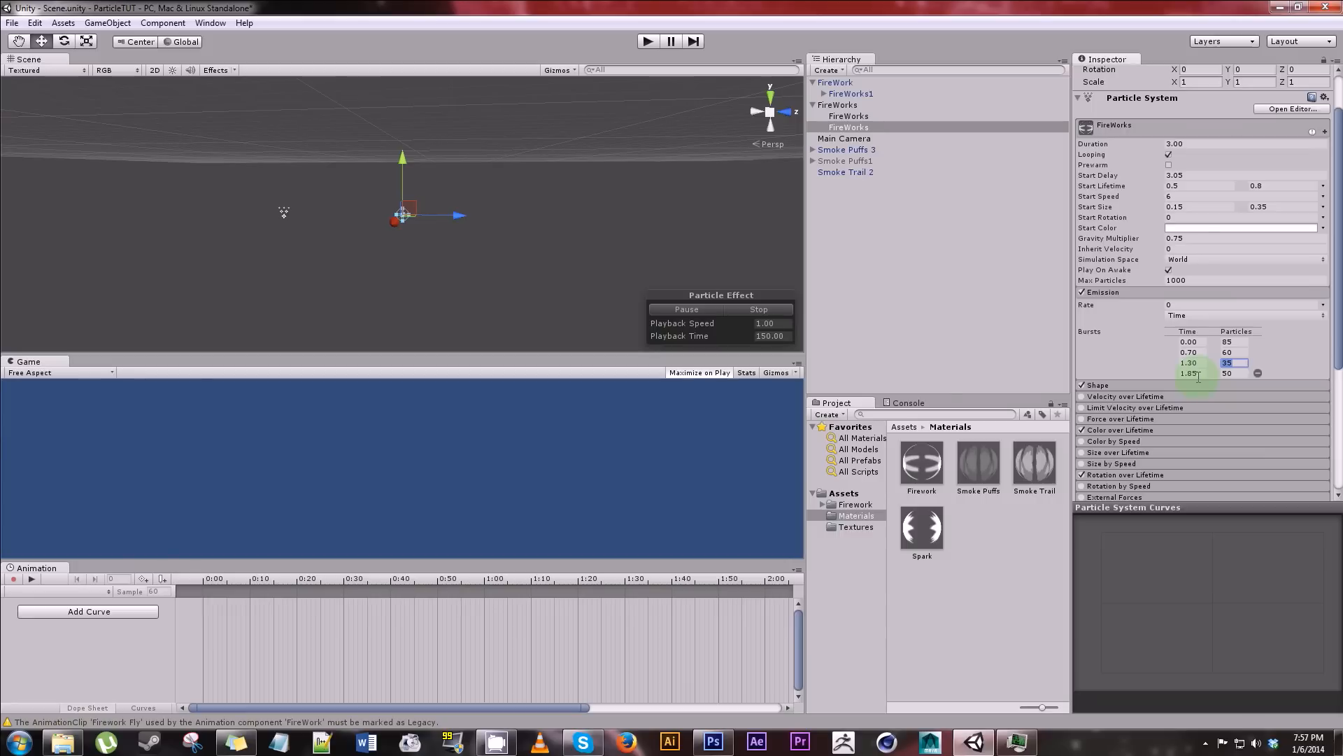
{"action": "left_click_drag", "start_coordinate": [1220, 363], "coordinate": [1209, 364]}
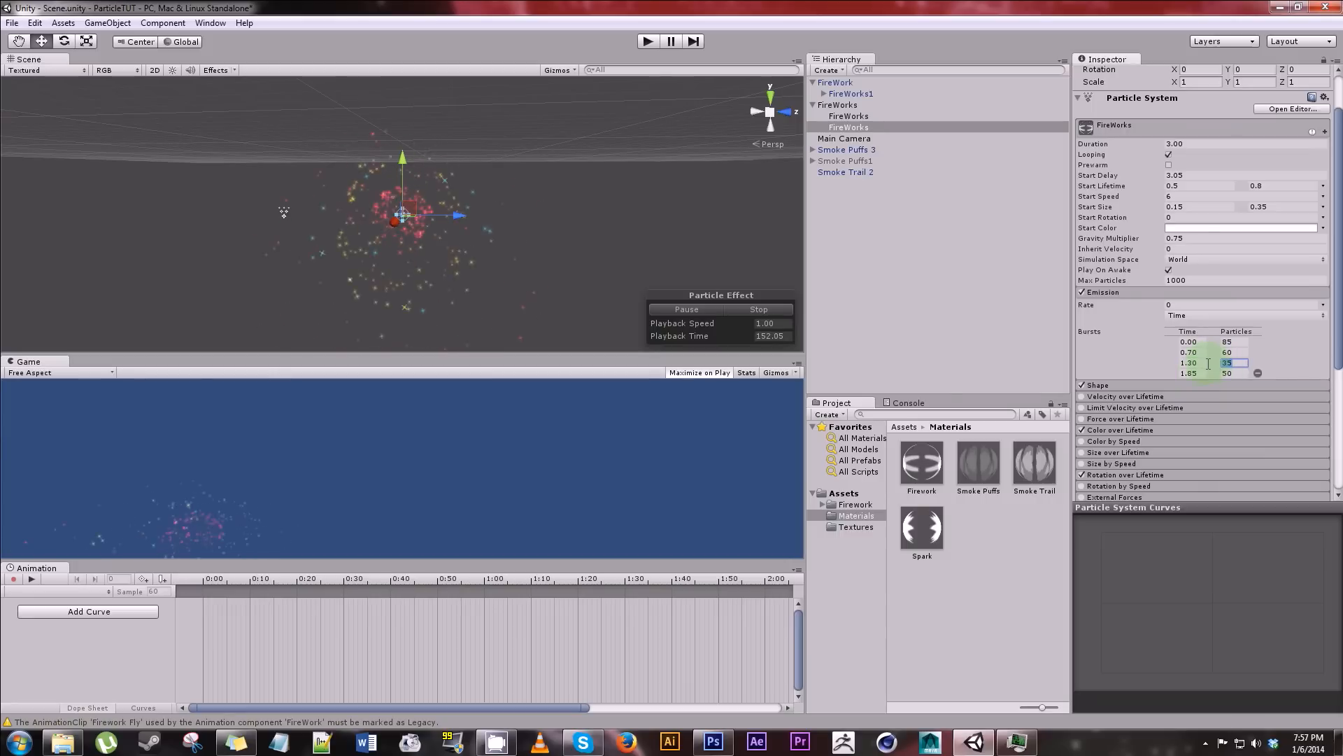
{"action": "left_click", "coordinate": [1242, 373]}
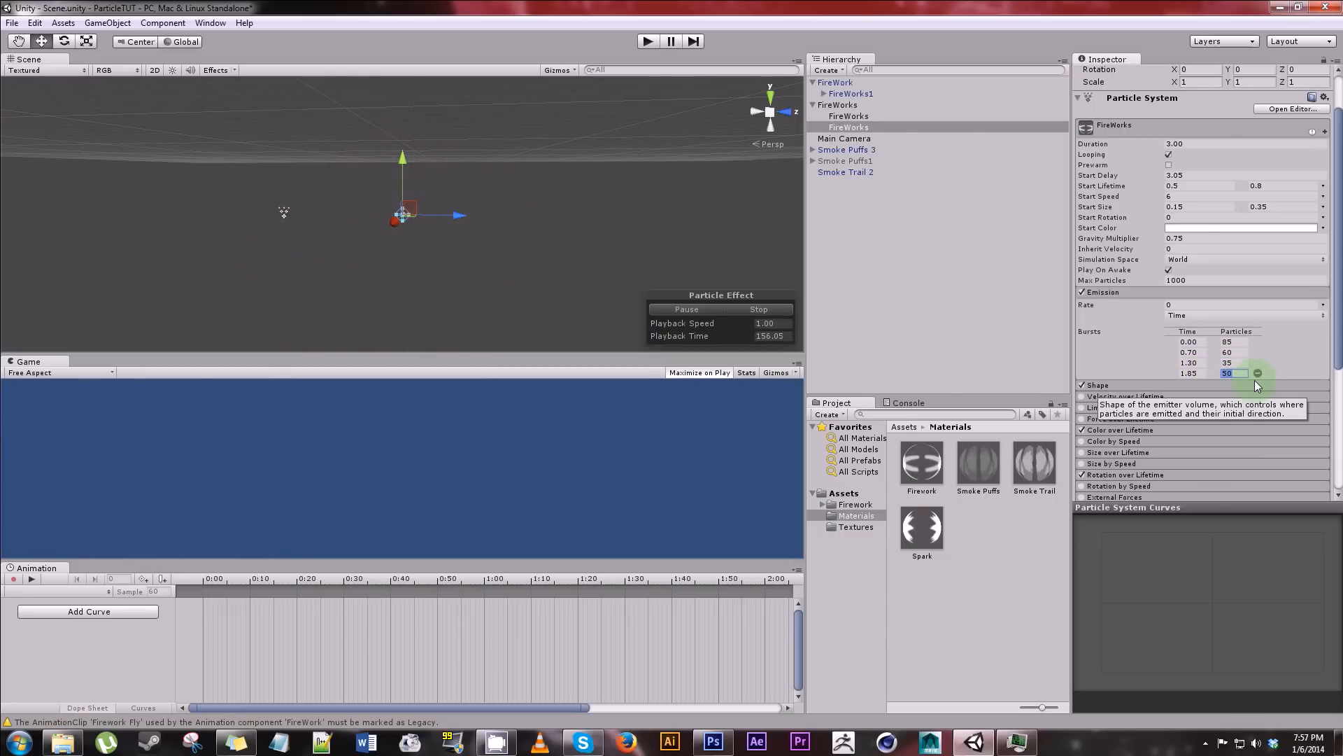
{"action": "type", "text": "80"}
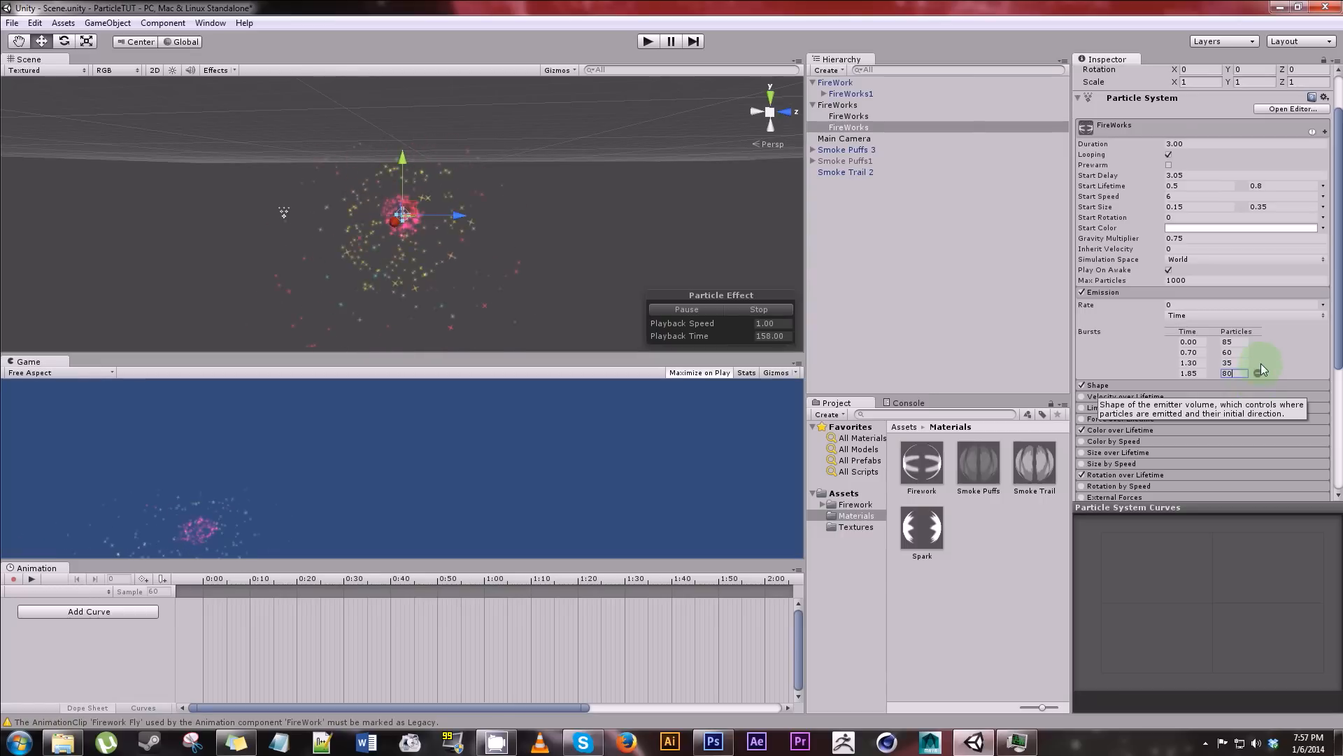
{"action": "left_click", "coordinate": [1236, 362]}
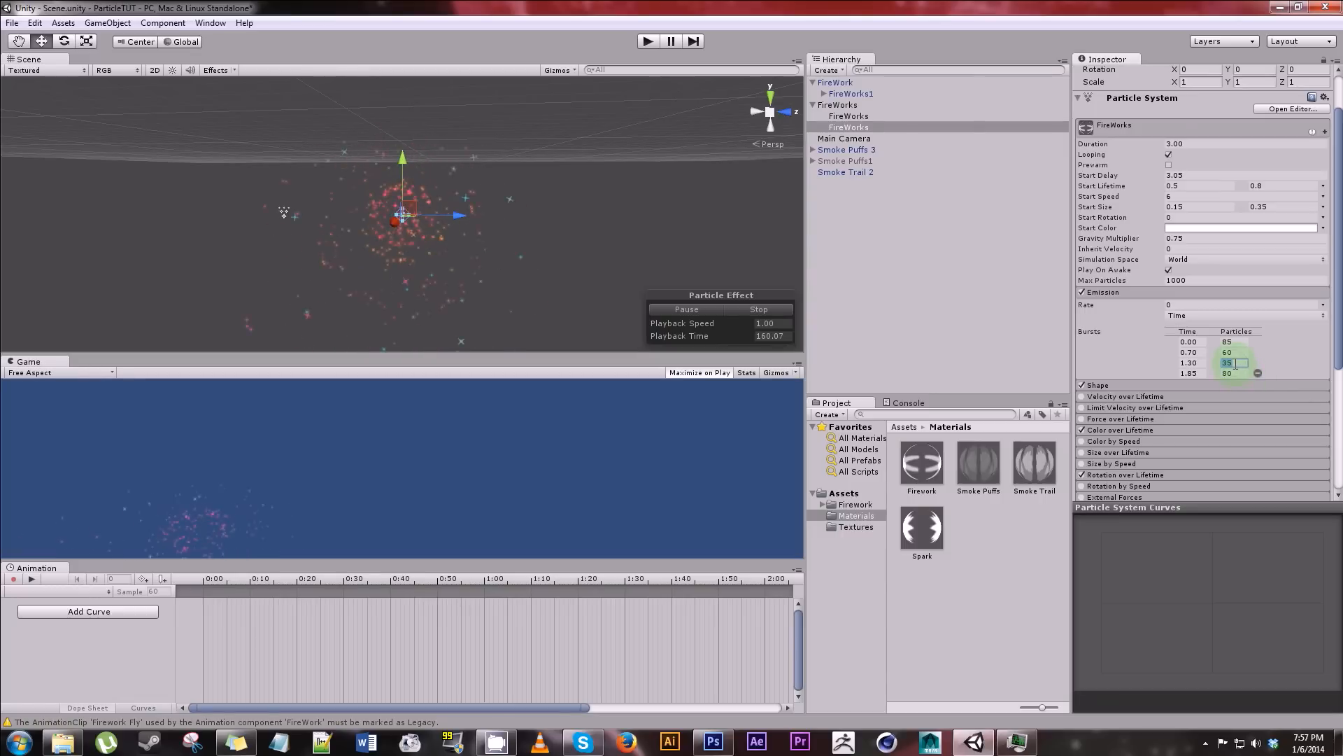
{"action": "type", "text": "50"}
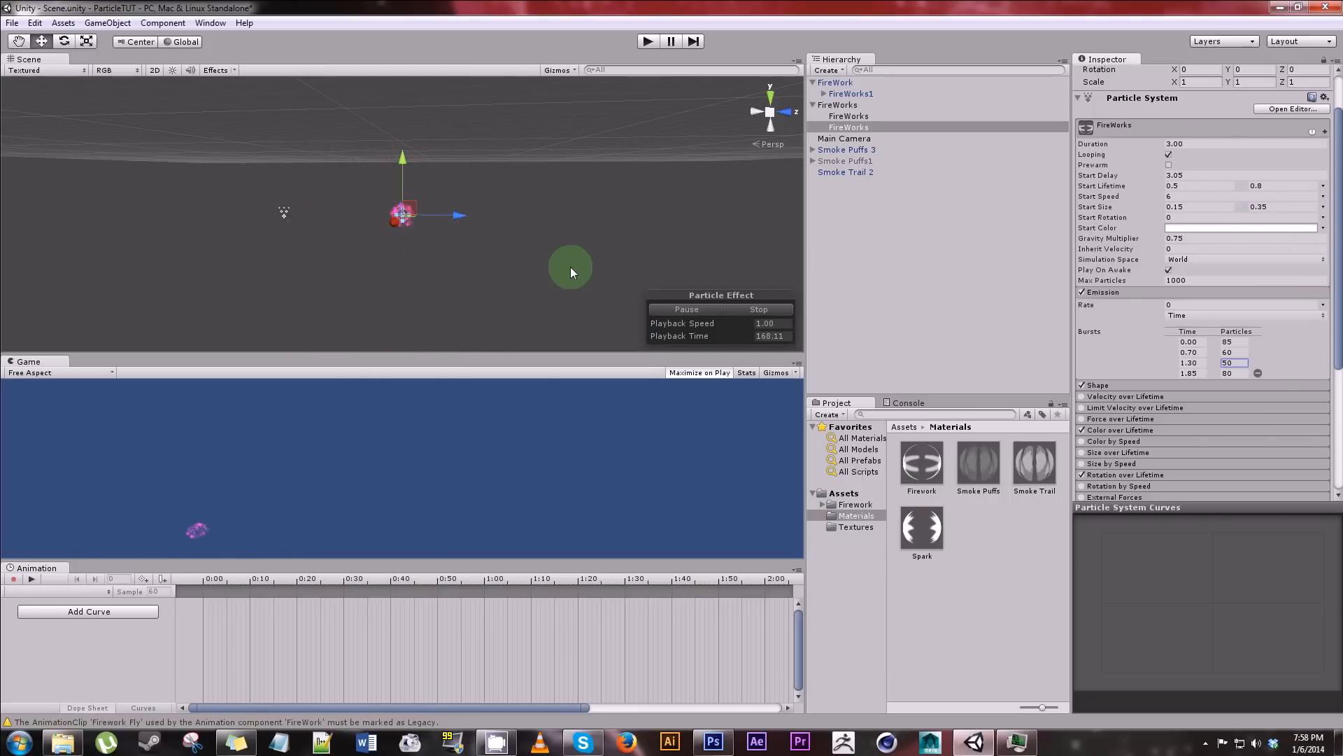
- Simplify the color-over-lifetime gradient to magenta and cyan by removing the yellow and red keys and moving the cyan key to the end
{"action": "left_click", "coordinate": [1121, 428]}
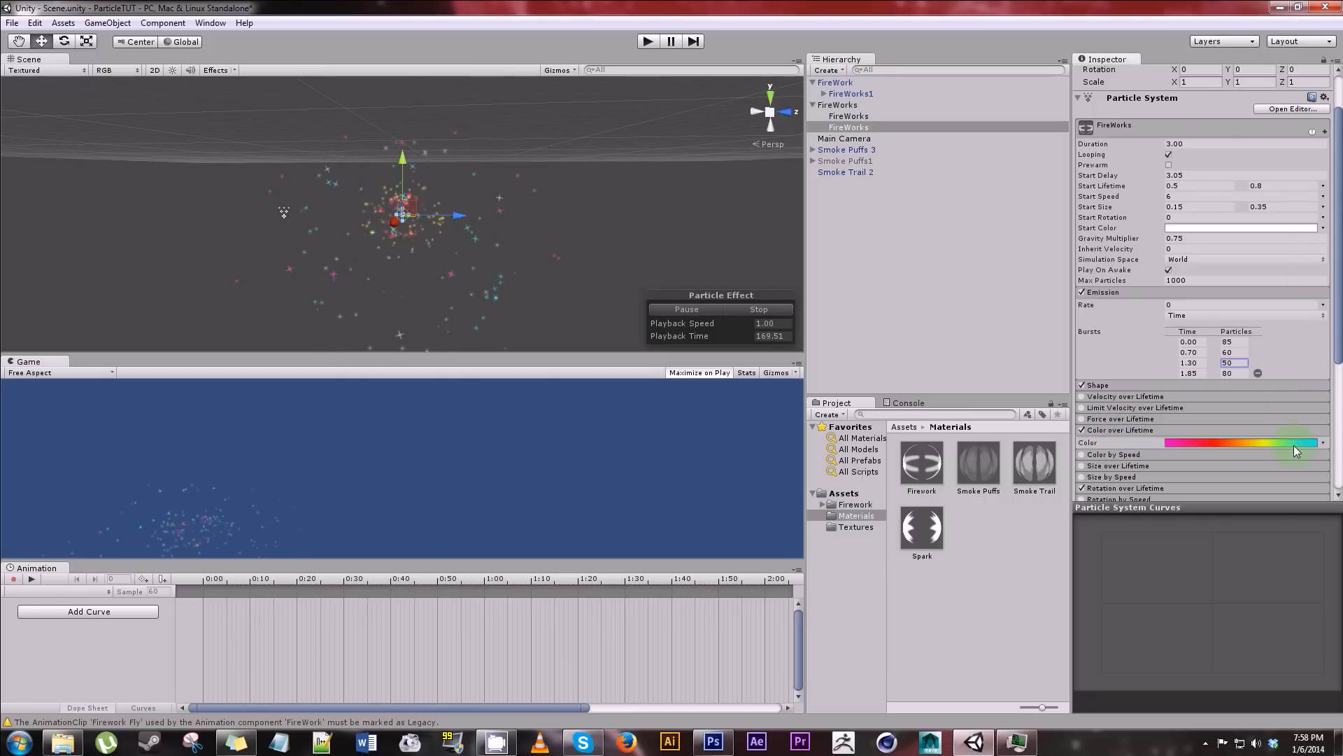
{"action": "left_click", "coordinate": [1258, 442]}
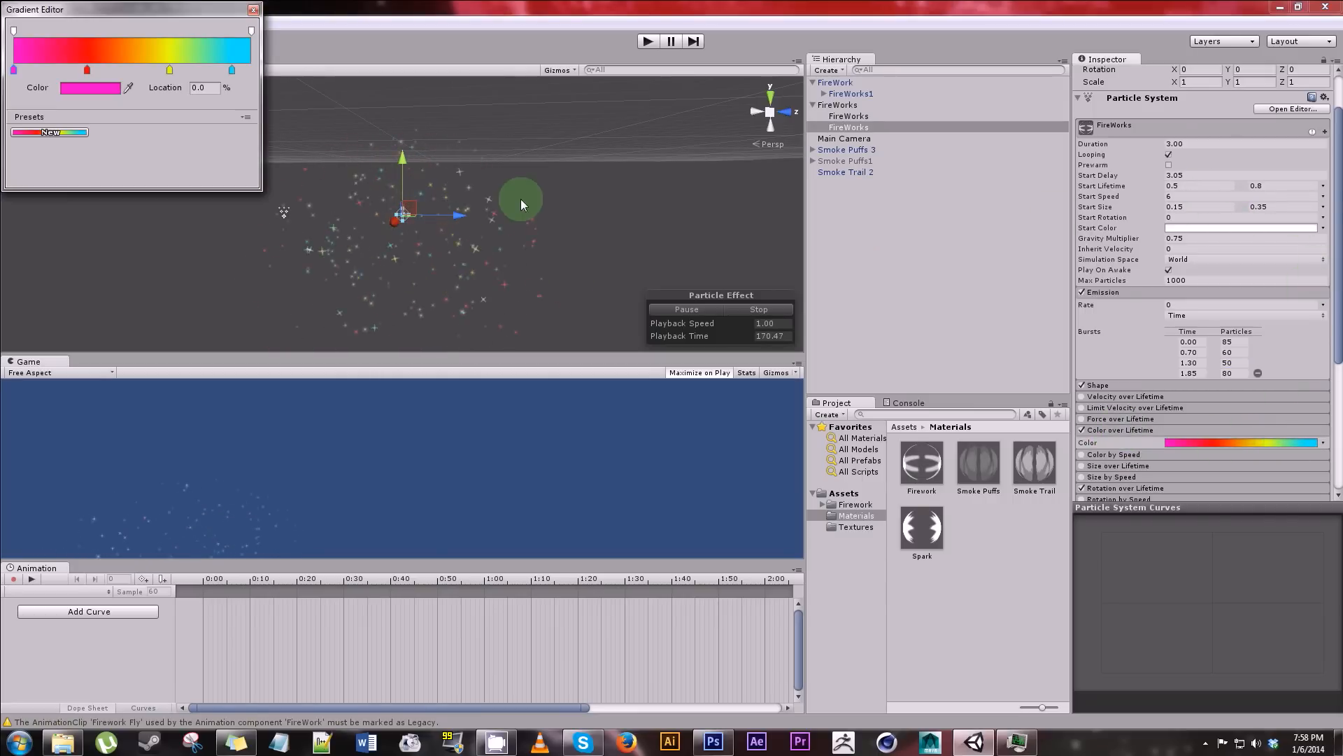
{"action": "left_click", "coordinate": [170, 70]}
{"action": "left_click_drag", "start_coordinate": [170, 70], "coordinate": [174, 107]}
{"action": "left_click_drag", "start_coordinate": [86, 70], "coordinate": [91, 107]}
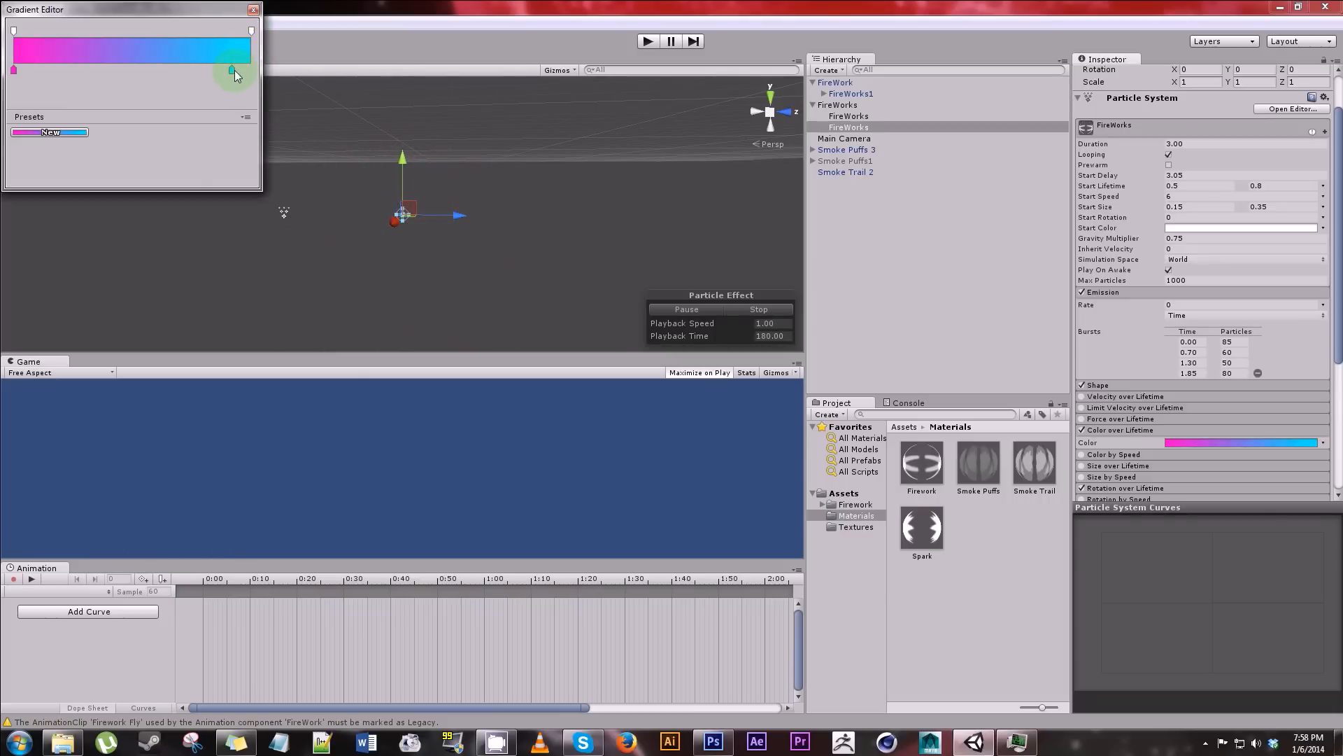
{"action": "left_click_drag", "start_coordinate": [232, 70], "coordinate": [251, 70]}
{"action": "left_click", "coordinate": [253, 10]}
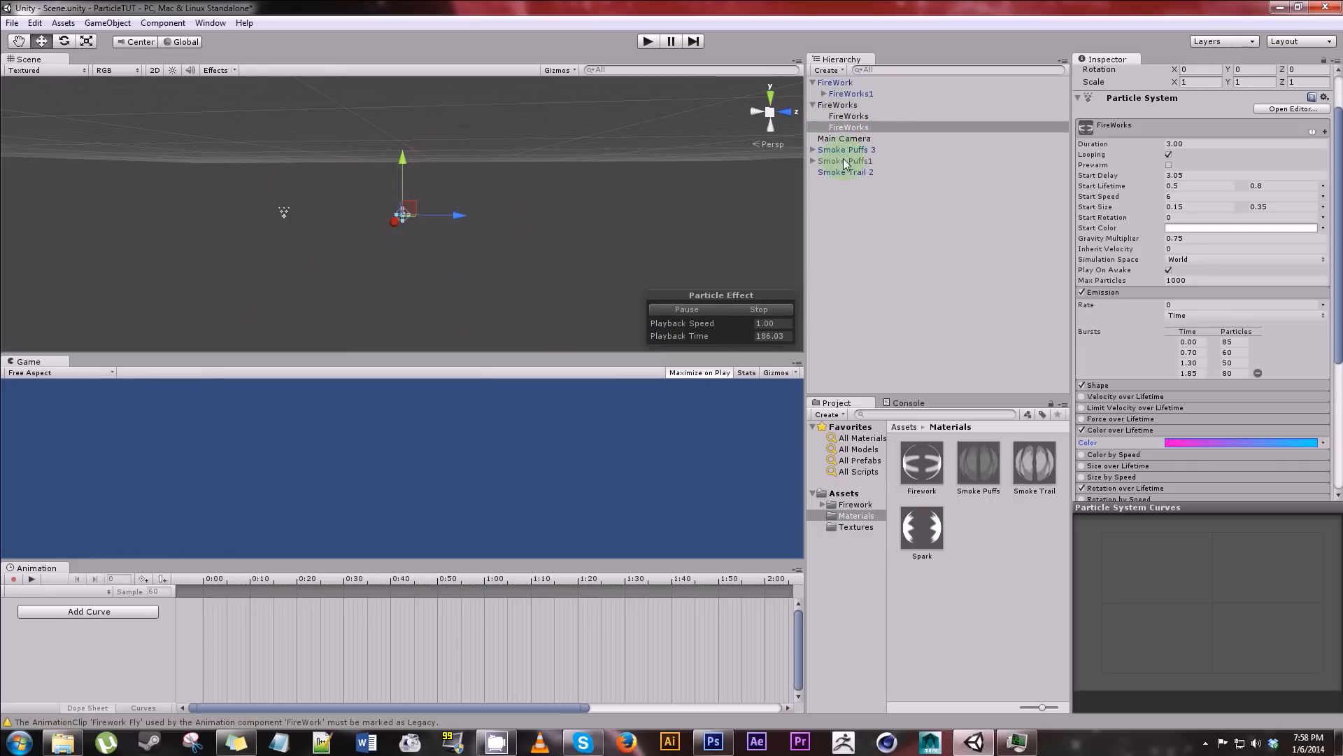
- Stop the parent FireWorks preview and create a new particle system named Sparks
{"action": "left_click", "coordinate": [837, 220]}
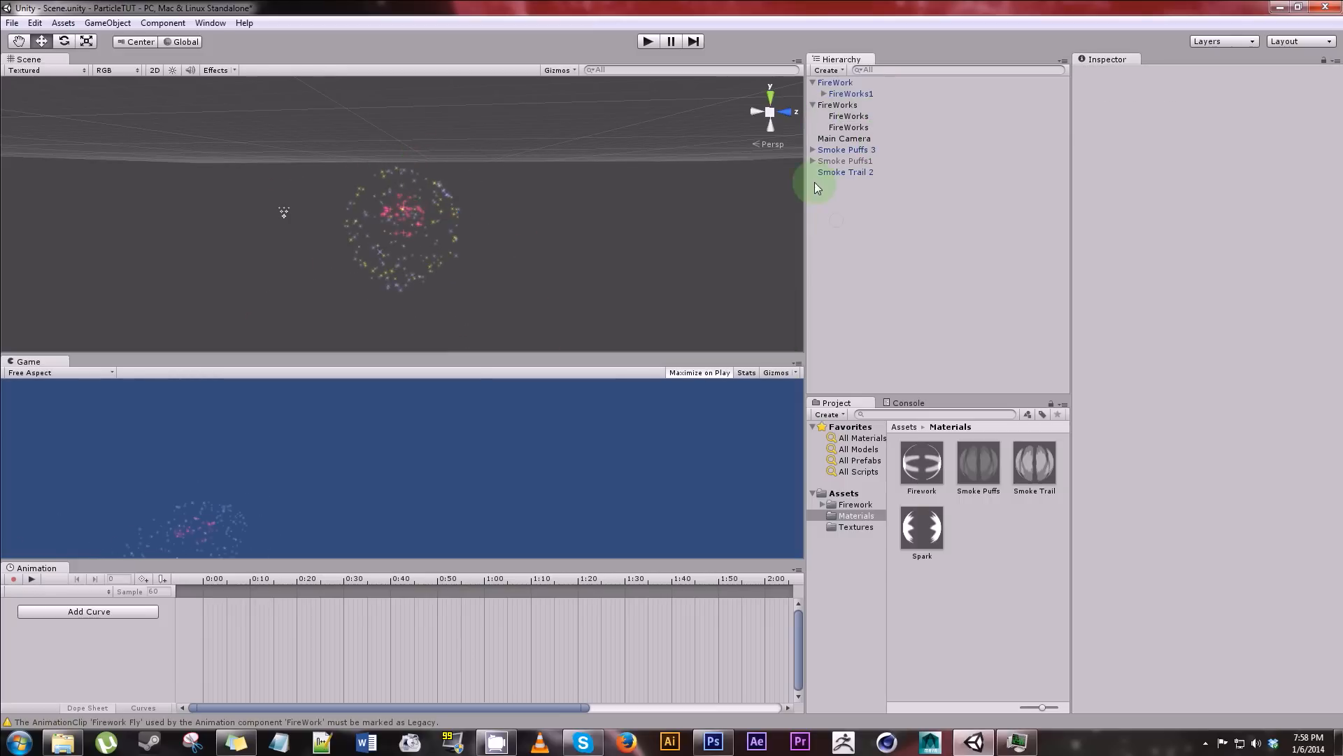
{"action": "left_click", "coordinate": [848, 104]}
{"action": "left_click", "coordinate": [773, 308]}
{"action": "left_click", "coordinate": [107, 22]}
{"action": "mouse_move", "coordinate": [204, 51]}
{"action": "left_click", "coordinate": [342, 55]}
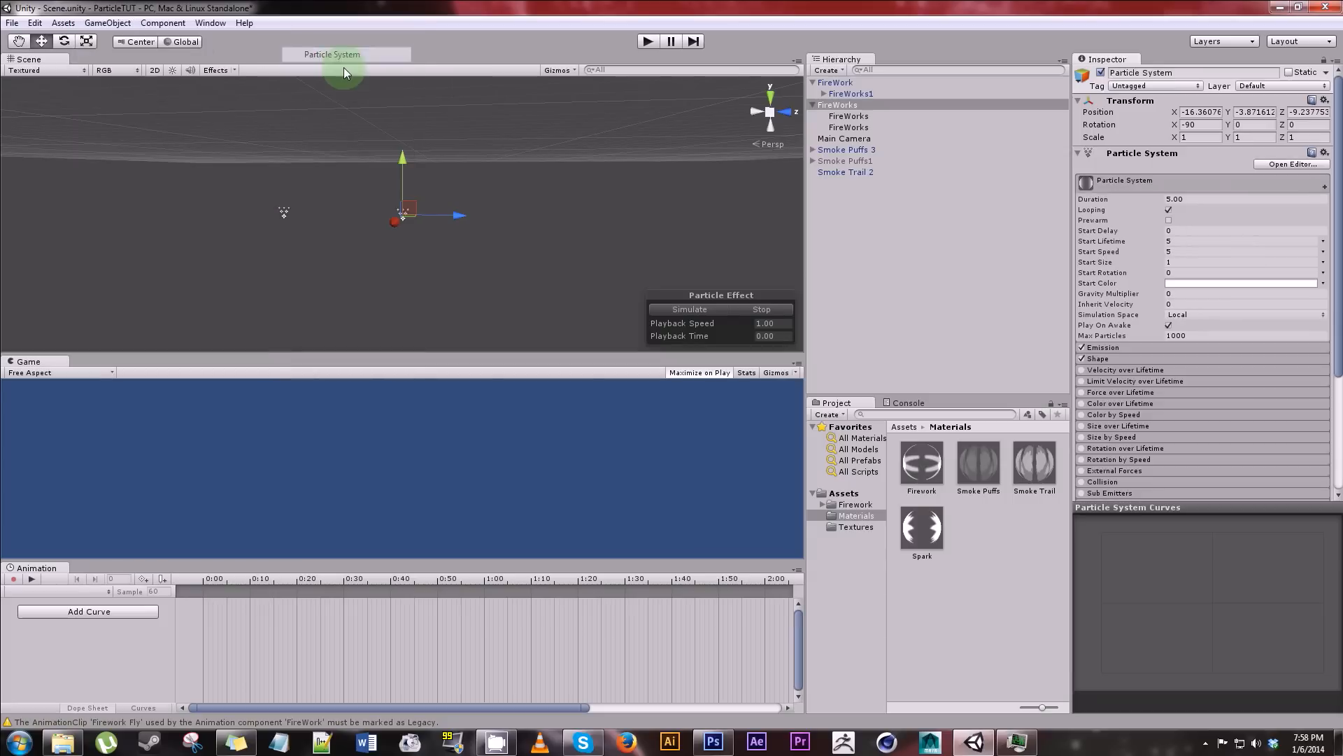
{"action": "left_click", "coordinate": [1141, 73]}
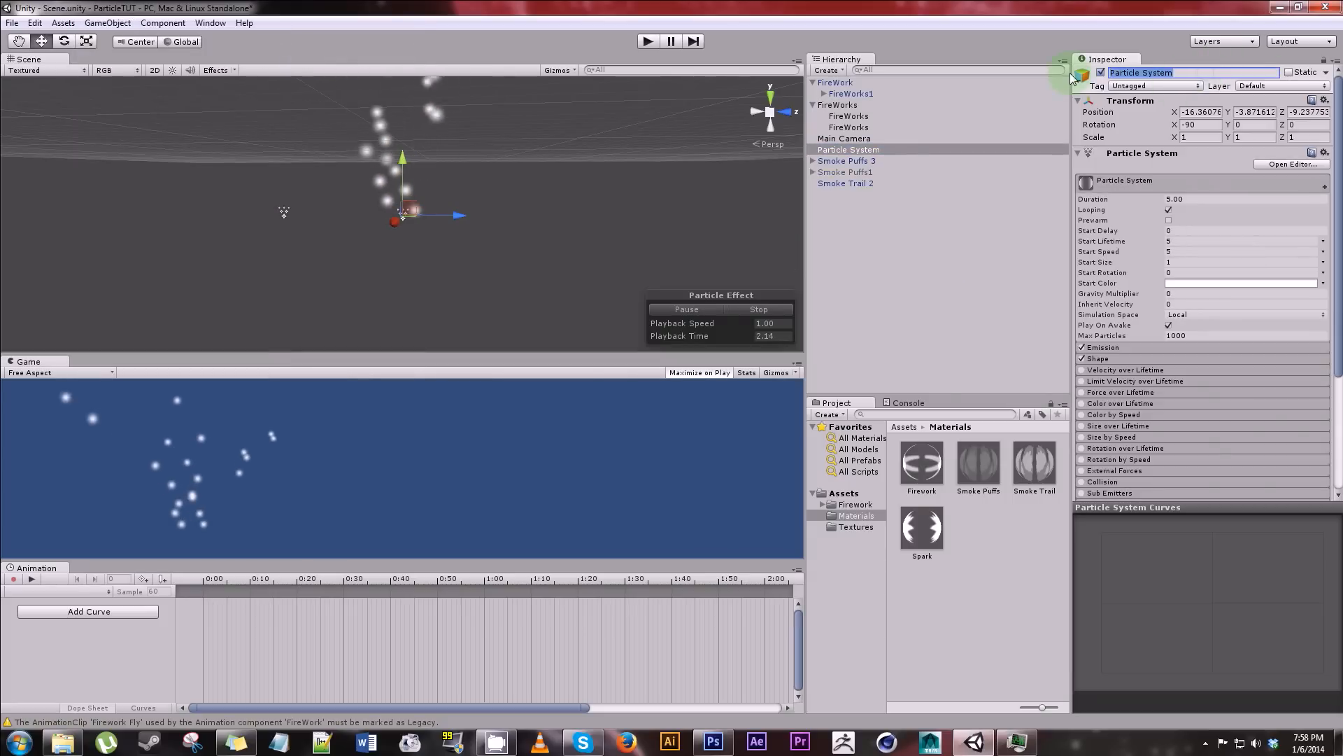
{"action": "type", "text": "Sparks"}
{"action": "key", "text": "Return"}
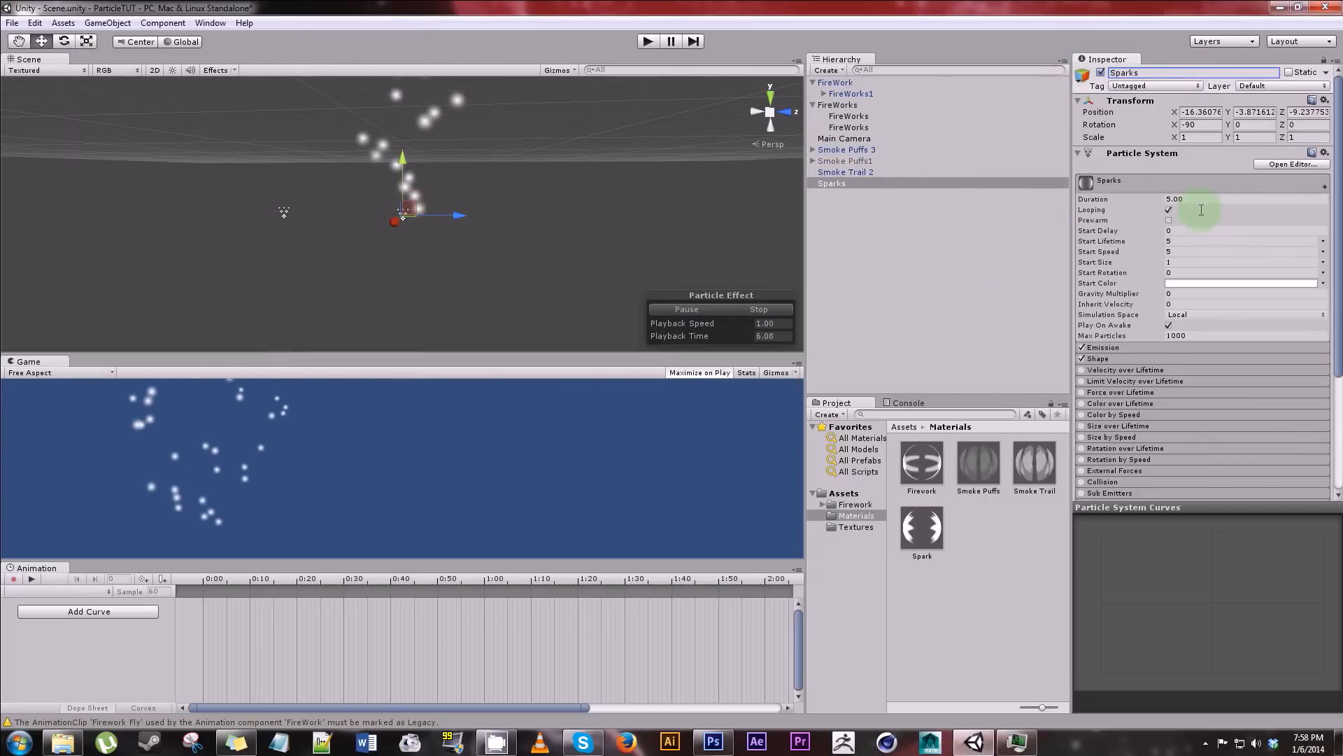
- Clear the Sparks emission rate to 0 and add four bursts
{"action": "left_click", "coordinate": [1147, 349]}
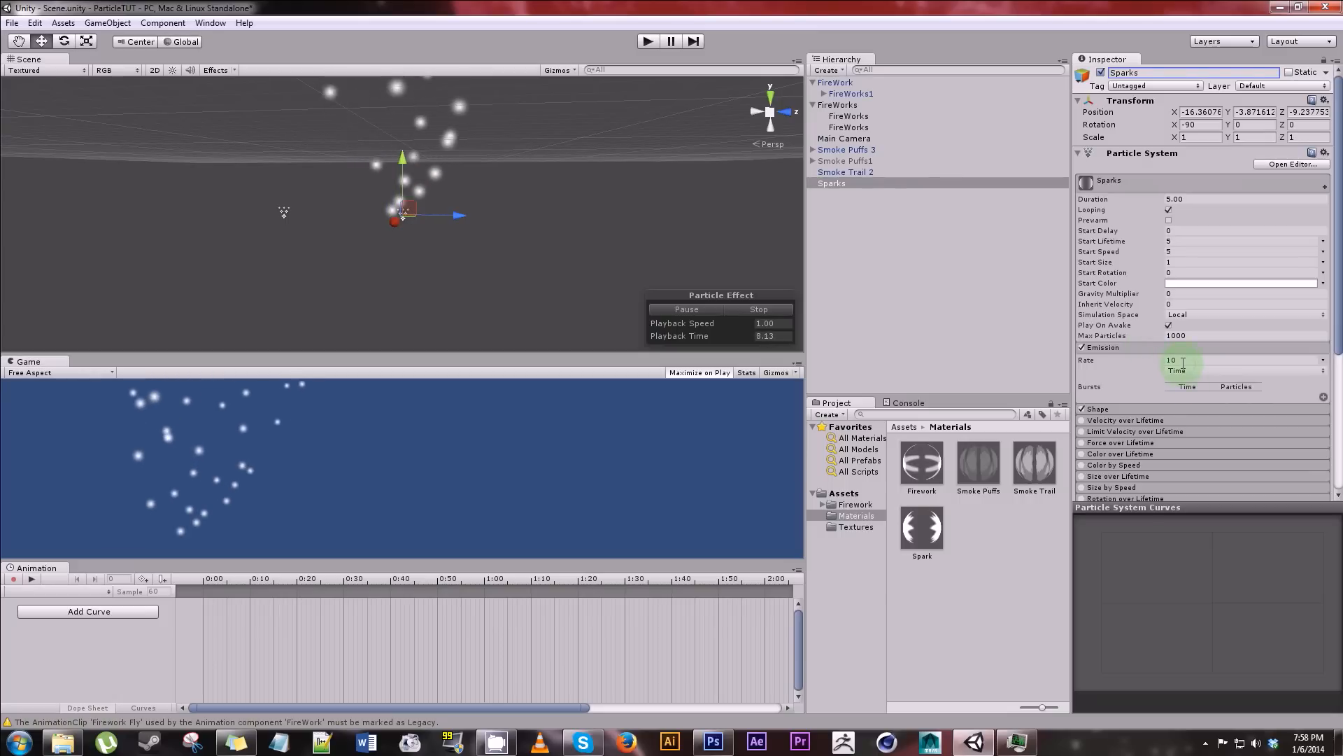
{"action": "left_click", "coordinate": [1183, 360]}
{"action": "key", "text": "BackSpace"}
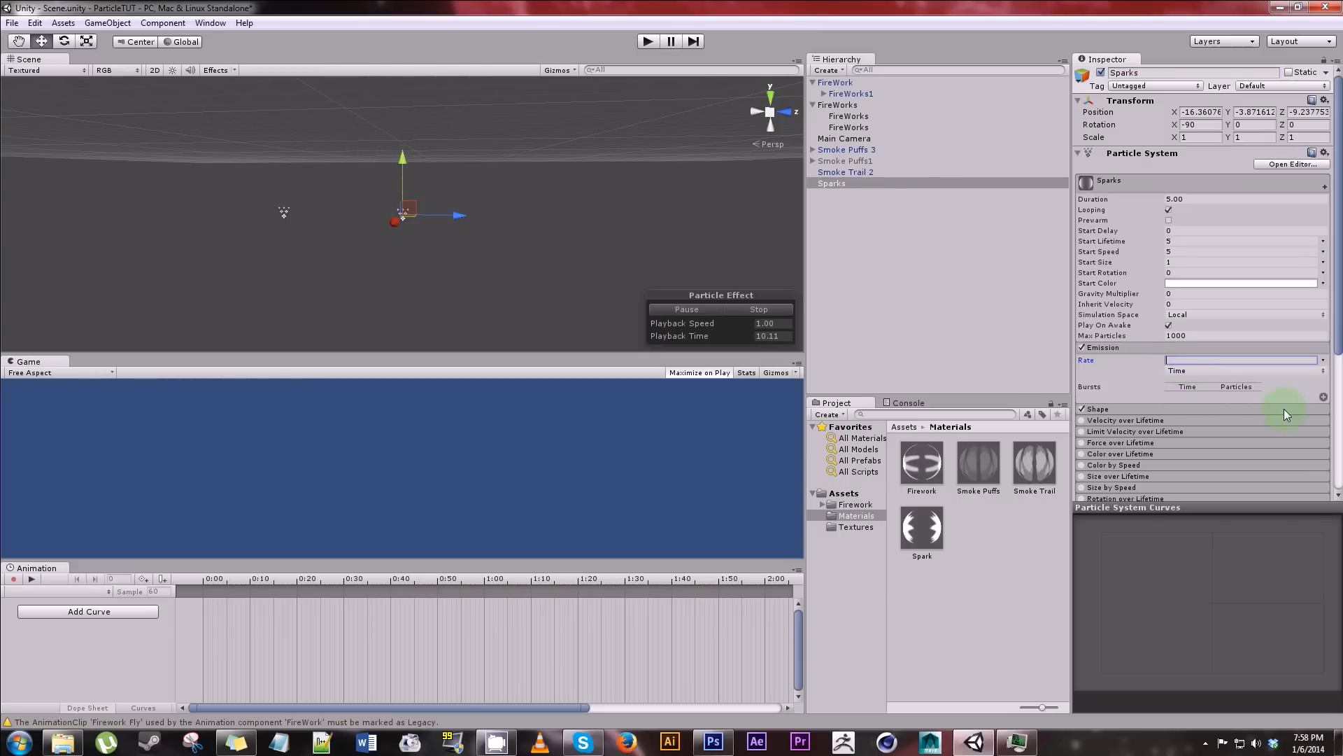
{"action": "left_click", "coordinate": [1322, 398]}
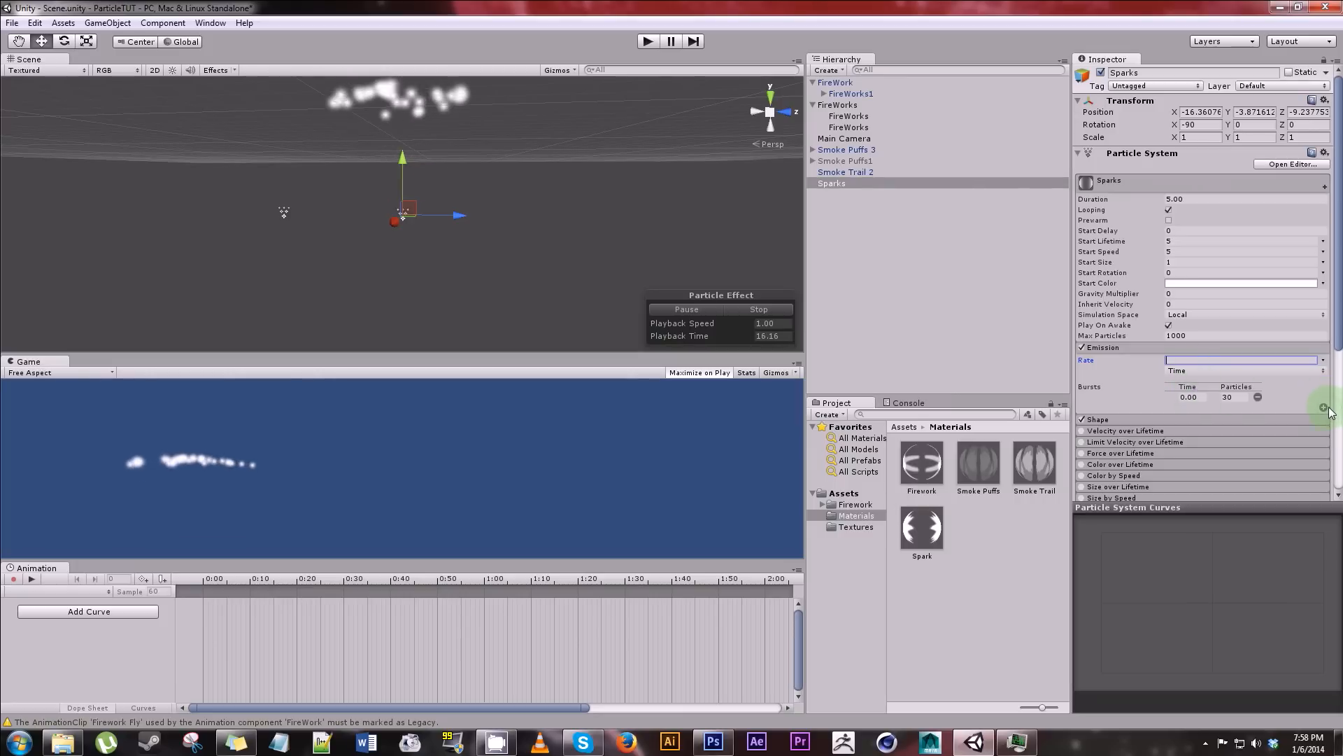
{"action": "left_click", "coordinate": [1323, 407]}
{"action": "left_click", "coordinate": [1324, 417]}
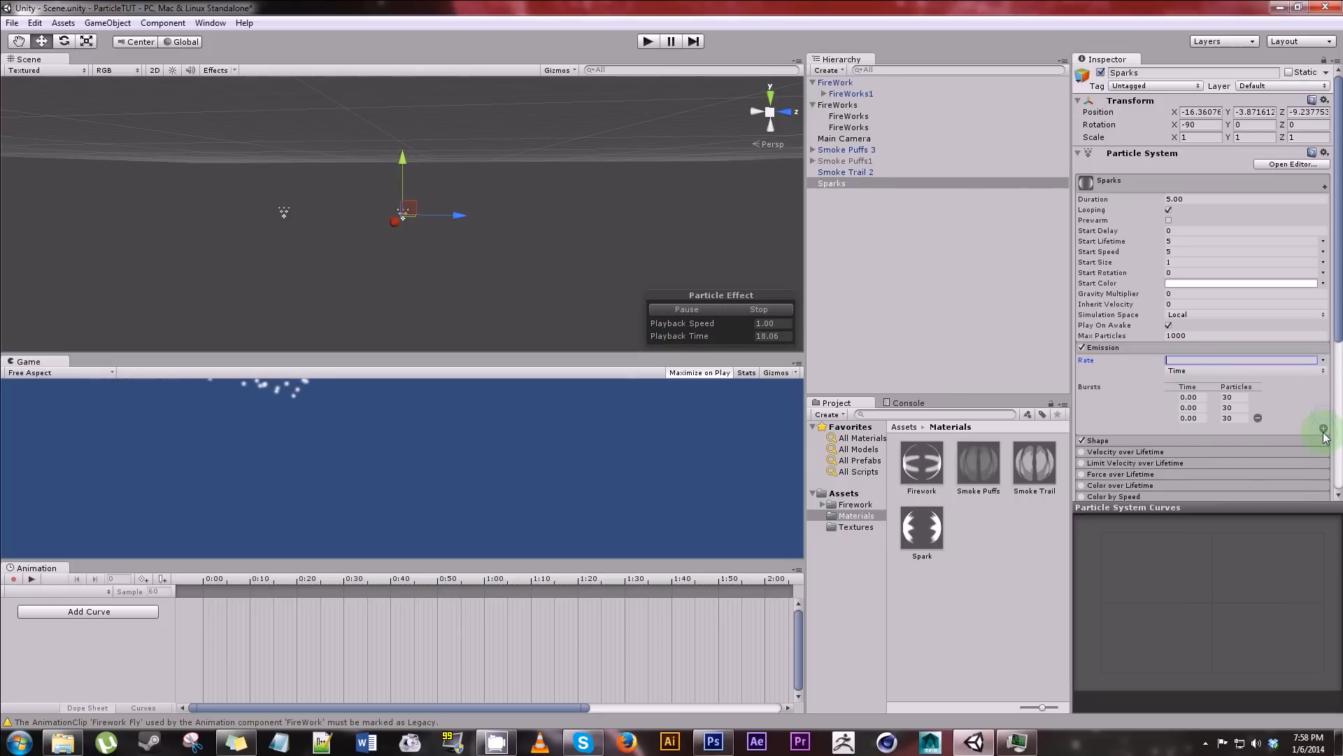
{"action": "left_click", "coordinate": [1324, 429]}
- Set the first Sparks burst to 40 particles at 0.35 and the second to 60 particles at 0.85
{"action": "scroll", "coordinate": [1295, 392], "scroll_direction": "down", "scroll_amount": 3}
{"action": "left_click", "coordinate": [1198, 315]}
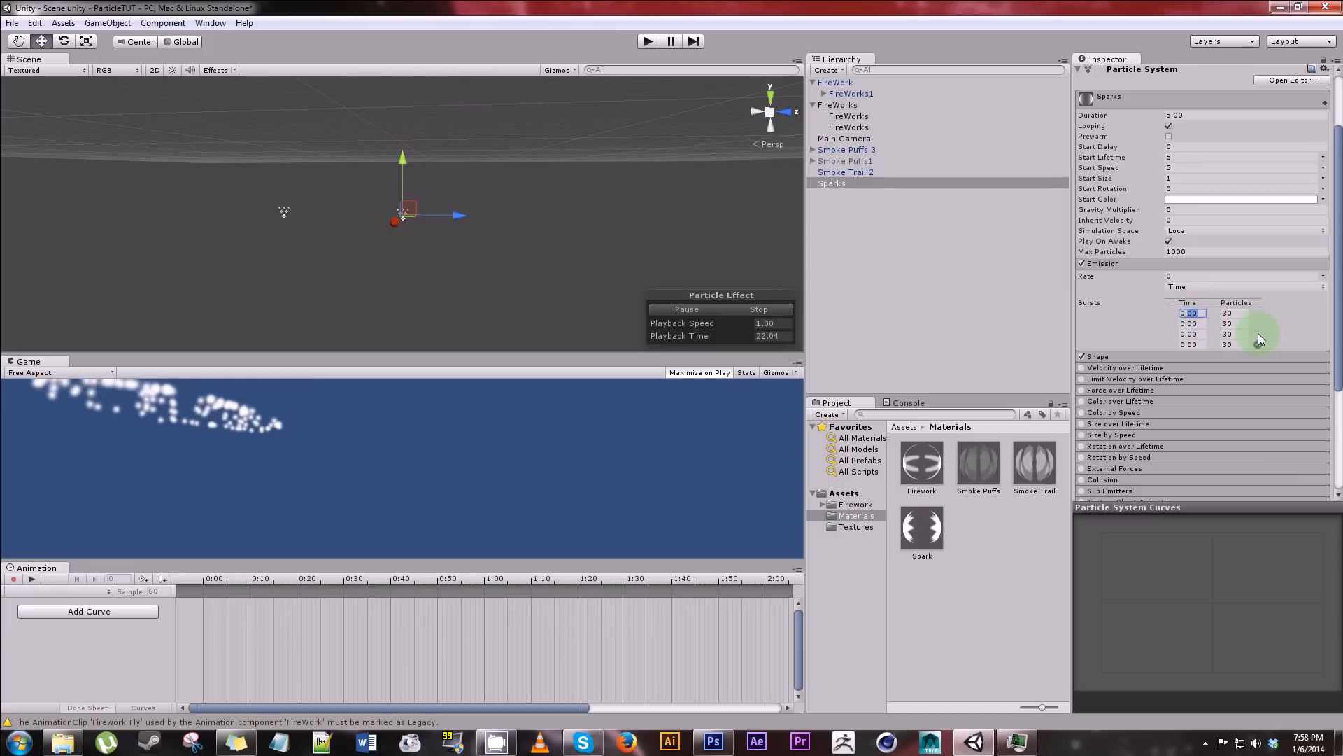
{"action": "type", "text": "0.35"}
{"action": "key", "text": "Tab"}
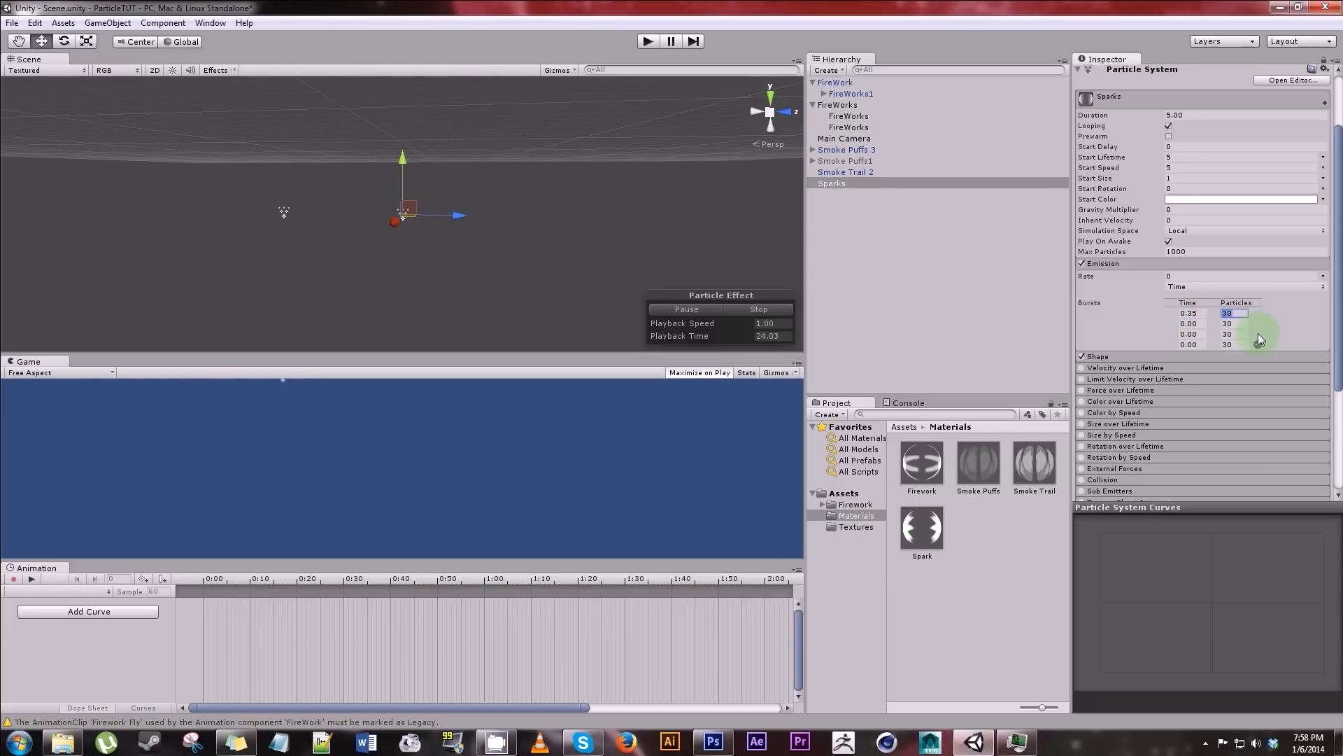
{"action": "type", "text": "40"}
{"action": "key", "text": "Tab"}
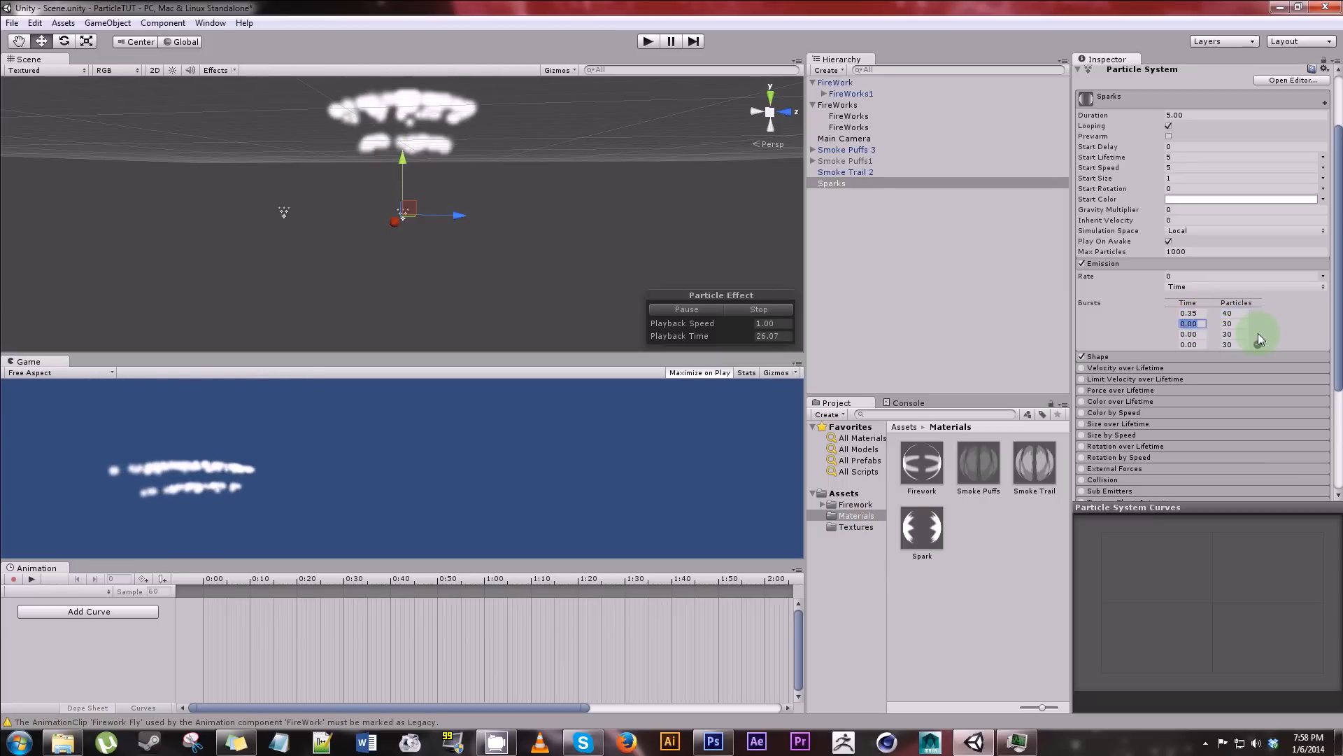
{"action": "type", "text": "0.85"}
{"action": "key", "text": "Tab"}
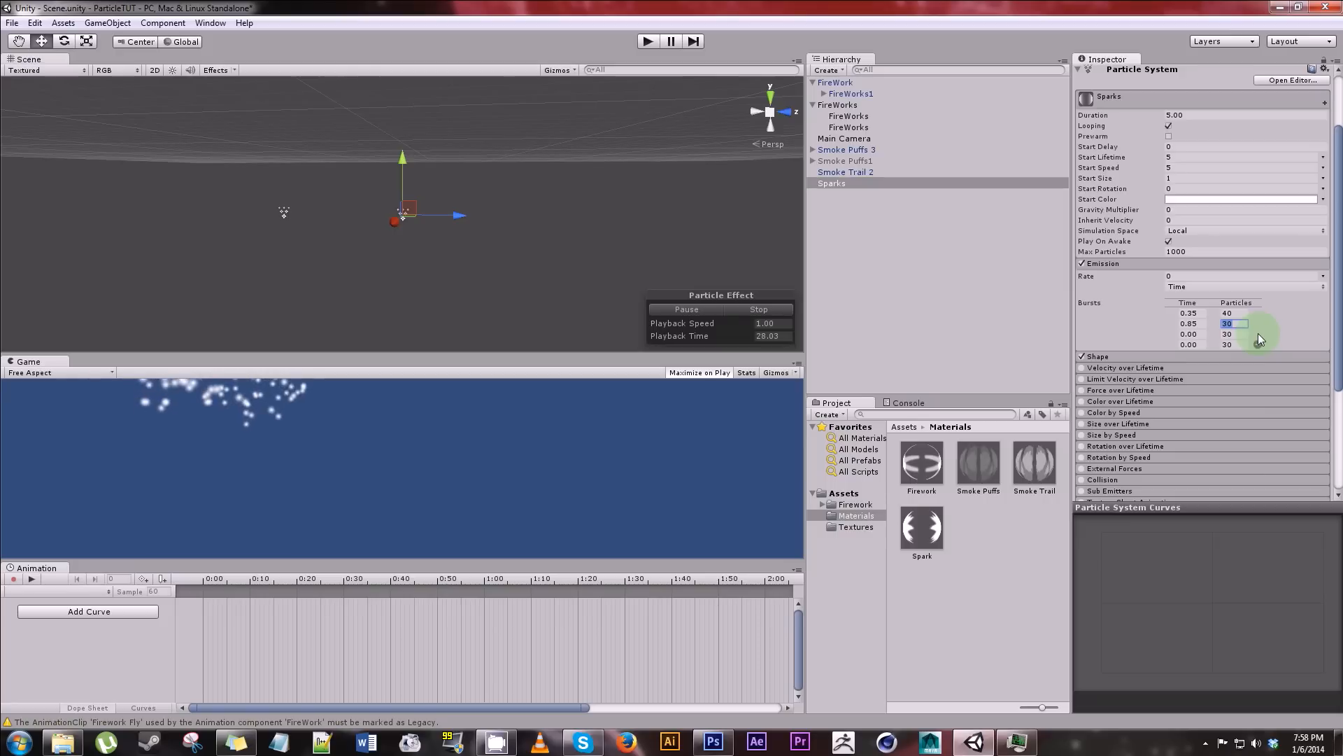
{"action": "type", "text": "60"}
{"action": "key", "text": "Tab"}
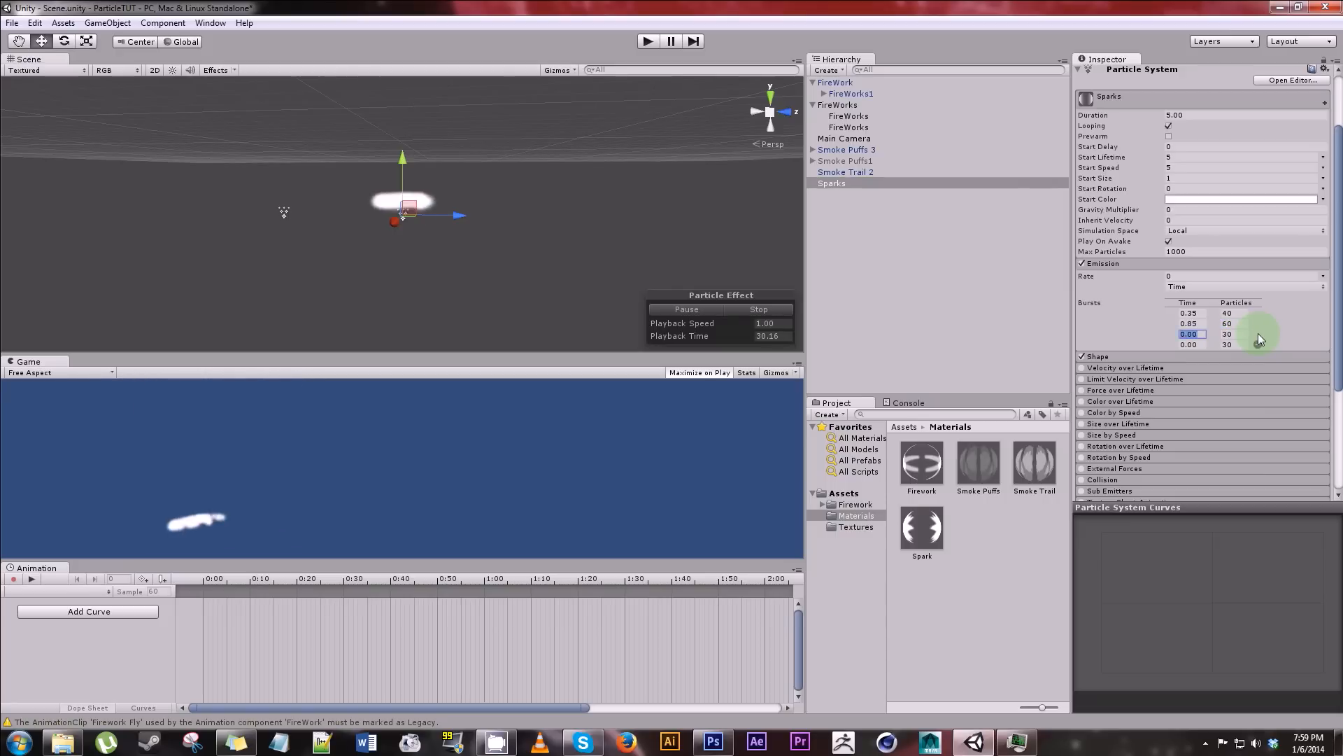
- Set the third Sparks burst to 35 particles at 1.55 and the fourth to 50 particles at 1.85
{"action": "type", "text": "1.55"}
{"action": "key", "text": "Tab"}
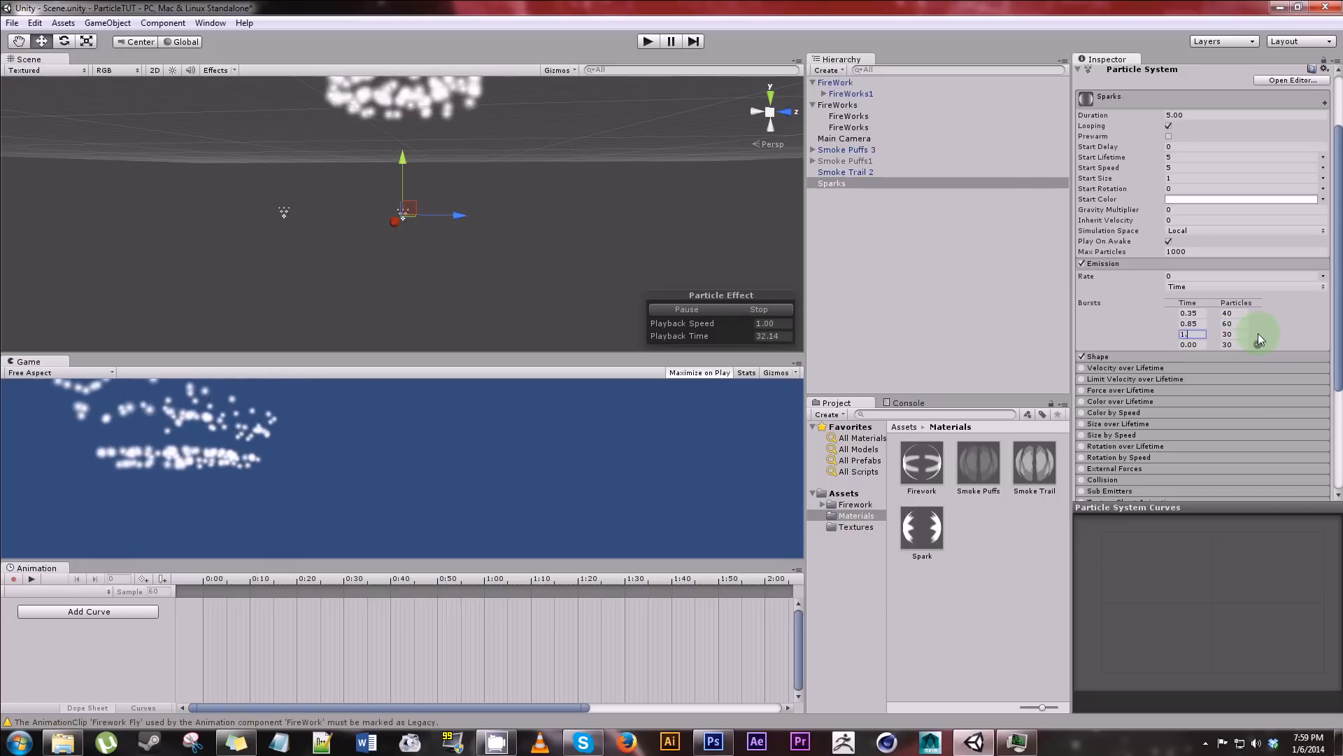
{"action": "type", "text": "35"}
{"action": "key", "text": "Tab"}
{"action": "type", "text": "1.85"}
{"action": "key", "text": "Tab"}
{"action": "type", "text": "50"}
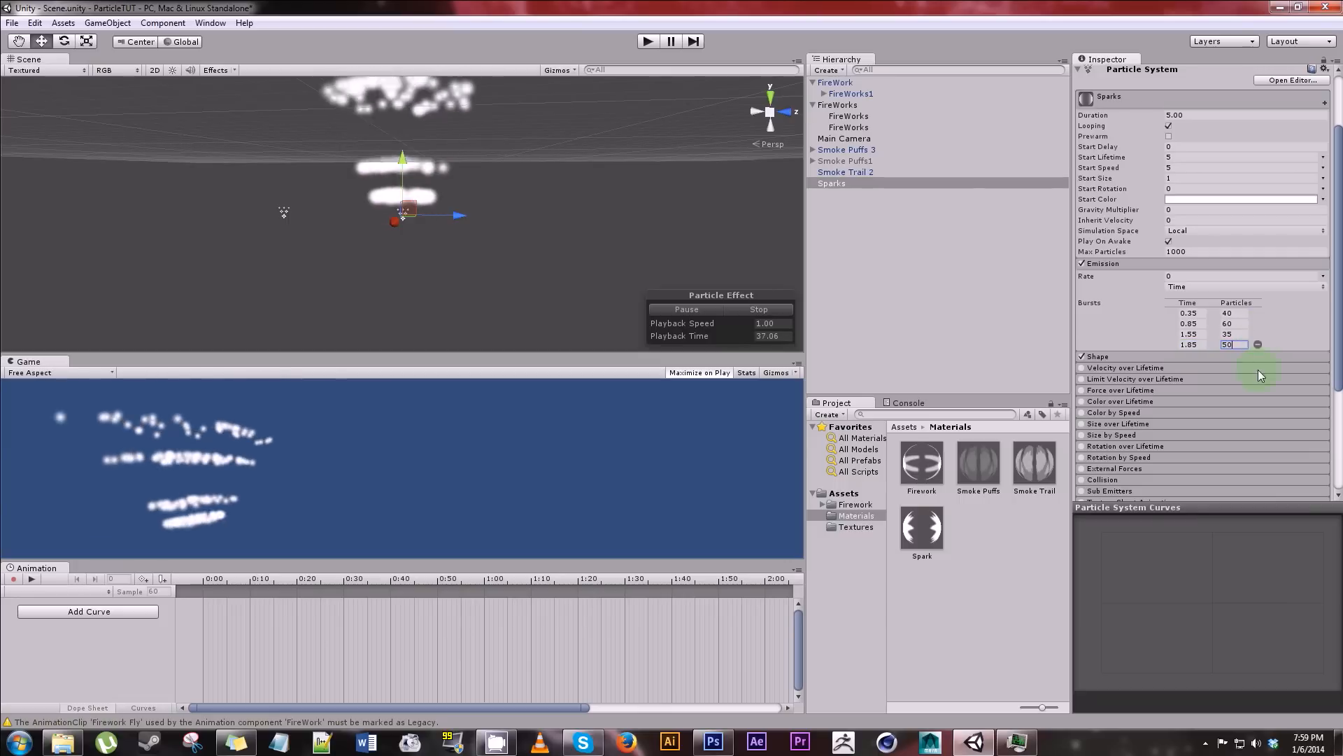
- Assign the Spark material to the Sparks system and set its emission shape to a sphere with radius 0.3
{"action": "scroll", "coordinate": [1259, 375], "scroll_direction": "down", "scroll_amount": 5}
{"action": "left_click_drag", "start_coordinate": [934, 530], "coordinate": [1104, 491]}
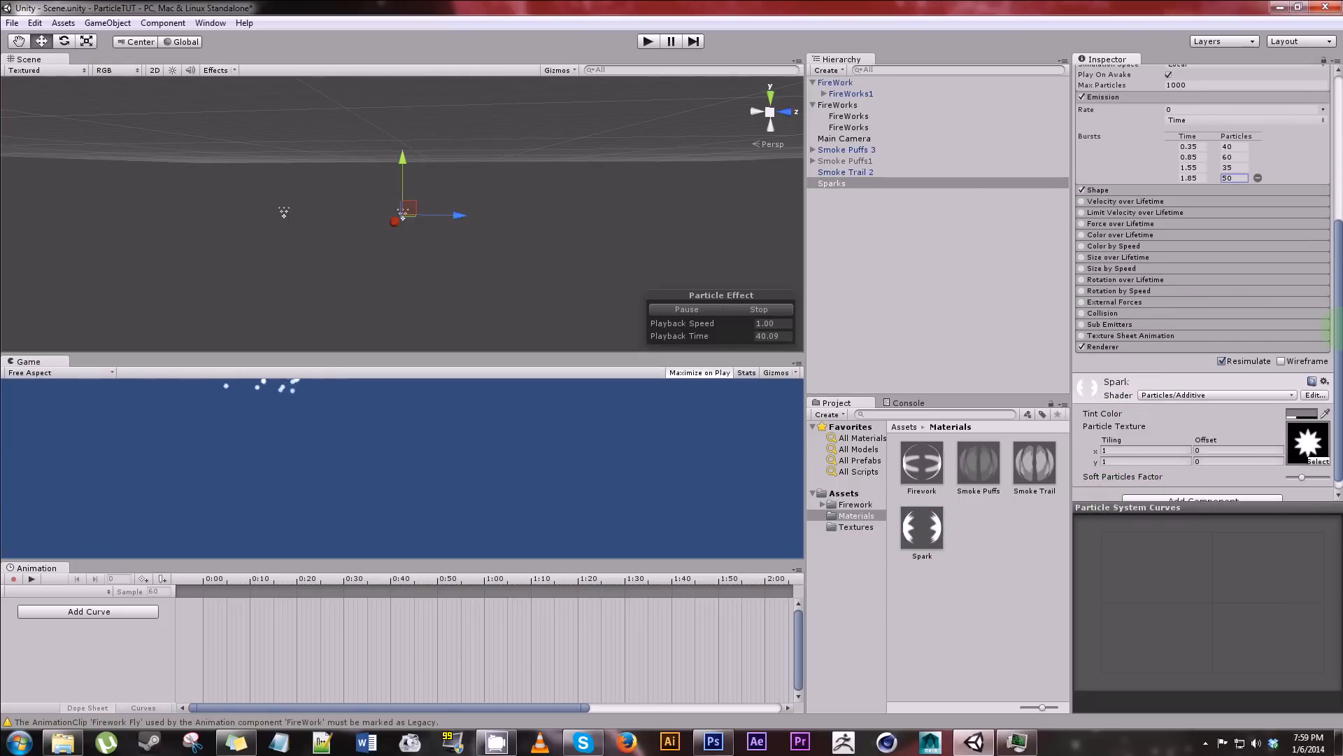
{"action": "scroll", "coordinate": [1340, 333], "scroll_direction": "up", "scroll_amount": 3}
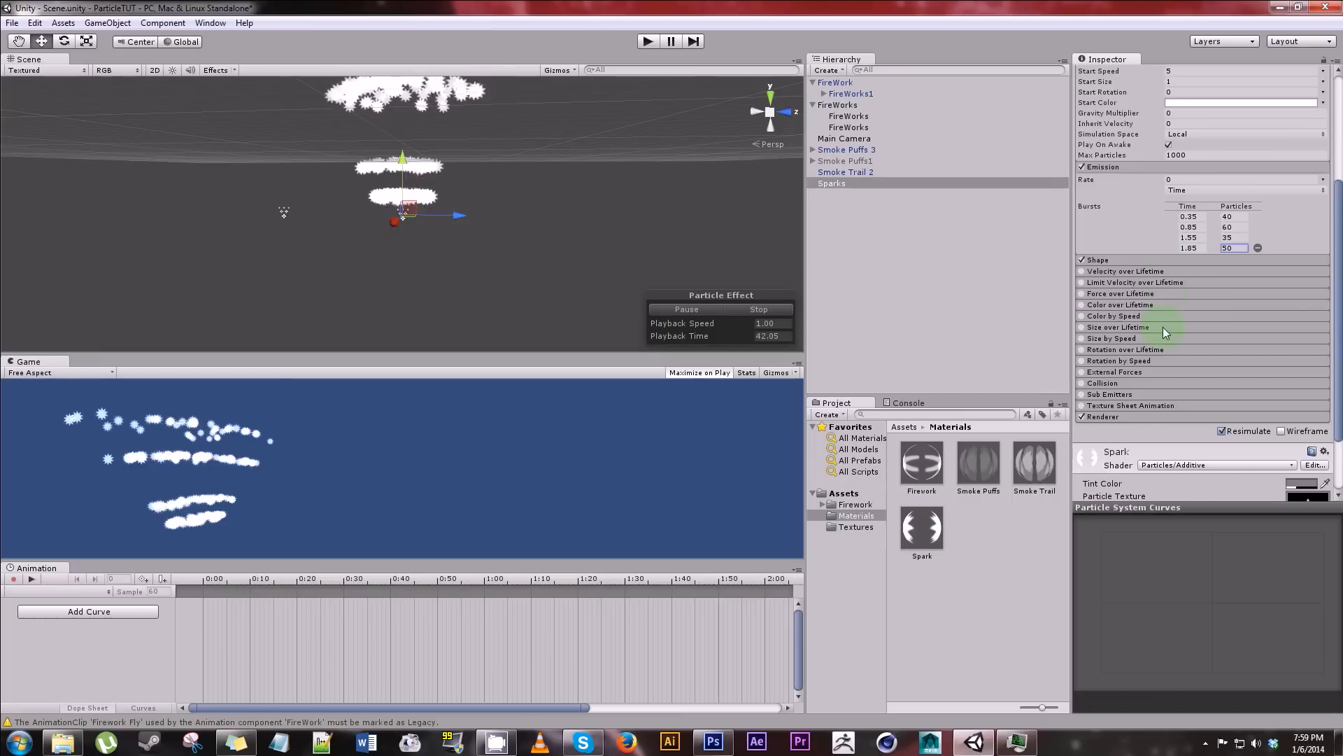
{"action": "left_click", "coordinate": [1104, 260]}
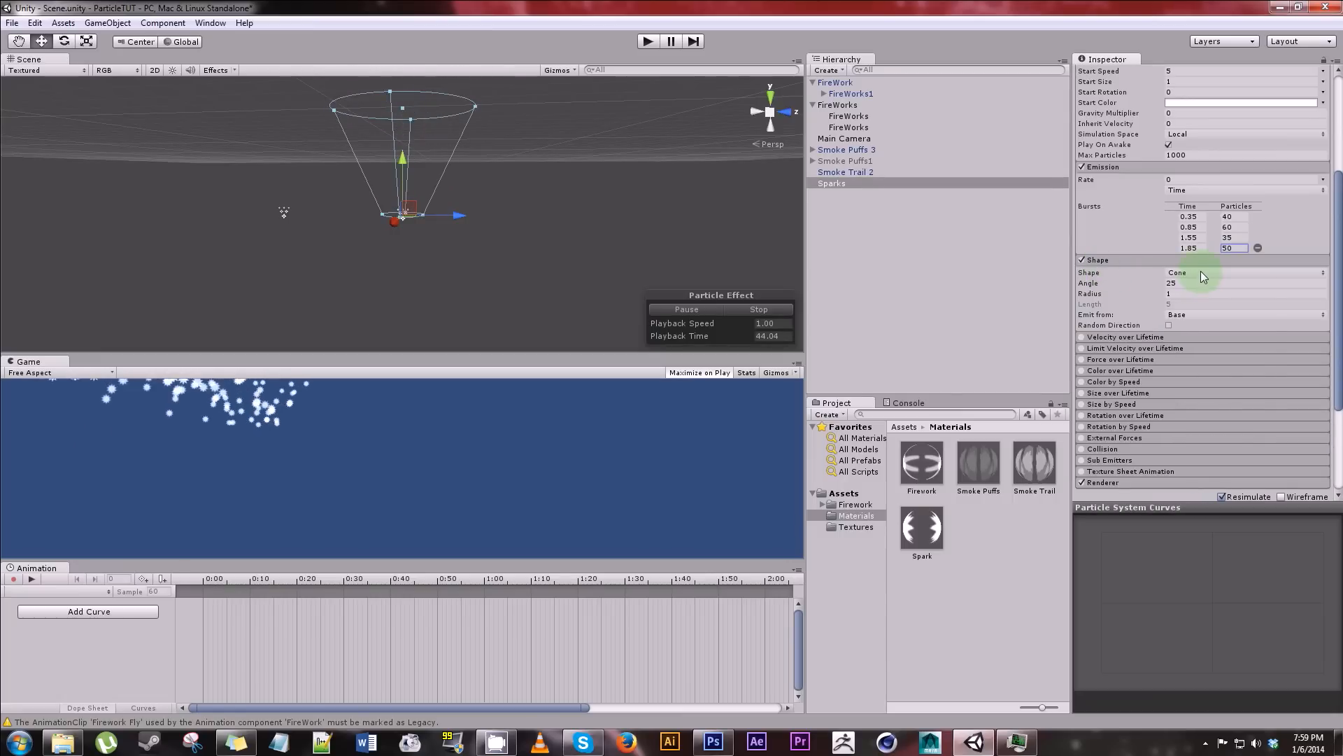
{"action": "left_click", "coordinate": [1201, 272]}
{"action": "left_click", "coordinate": [1202, 285]}
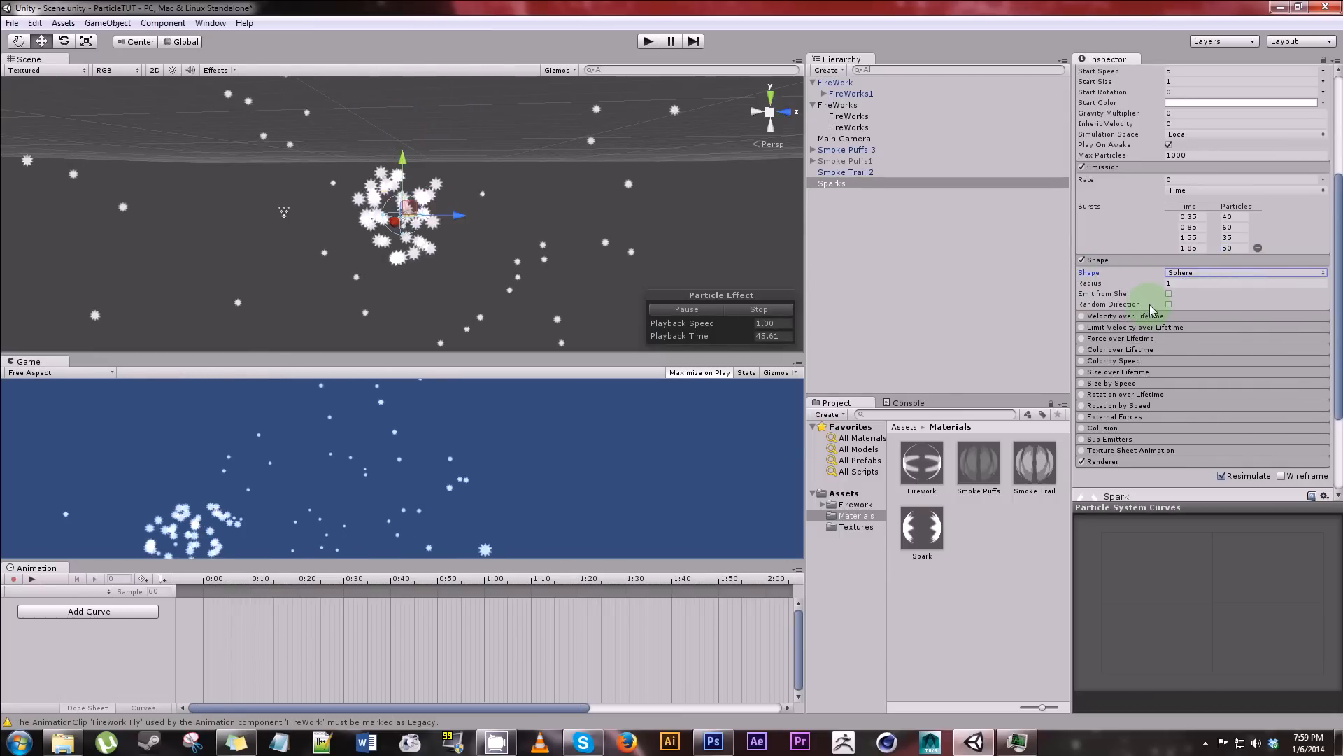
{"action": "left_click", "coordinate": [1191, 283]}
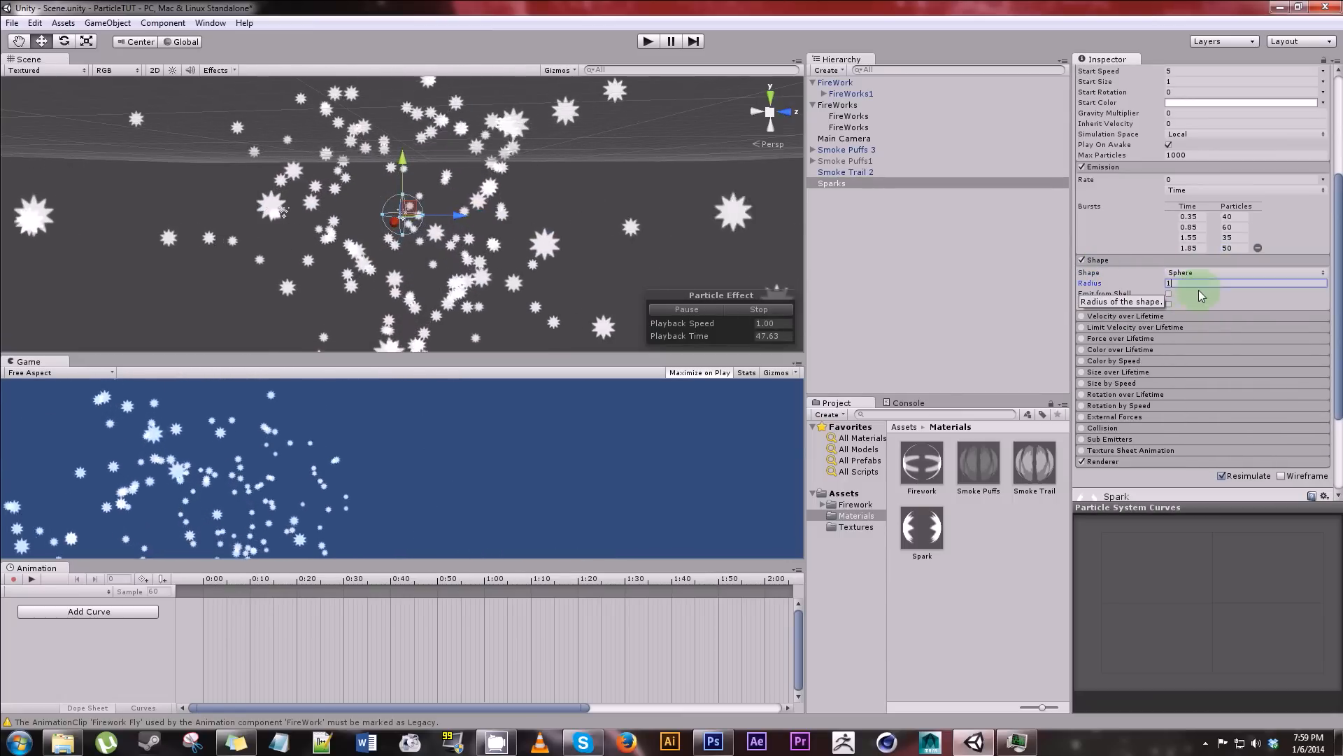
{"action": "type", "text": ".3"}
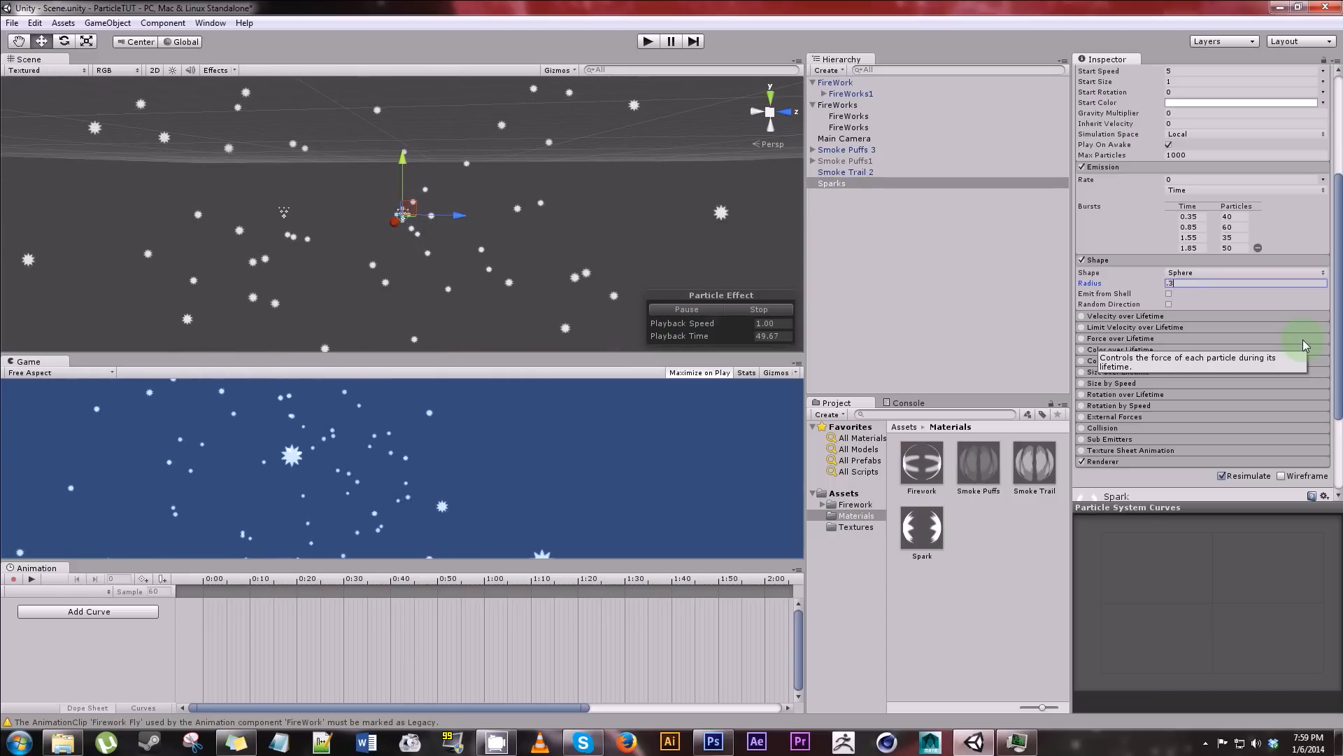
- Set the Sparks start size to a random value between two constants, 0.1 and 0.15
{"action": "key", "text": "Return"}
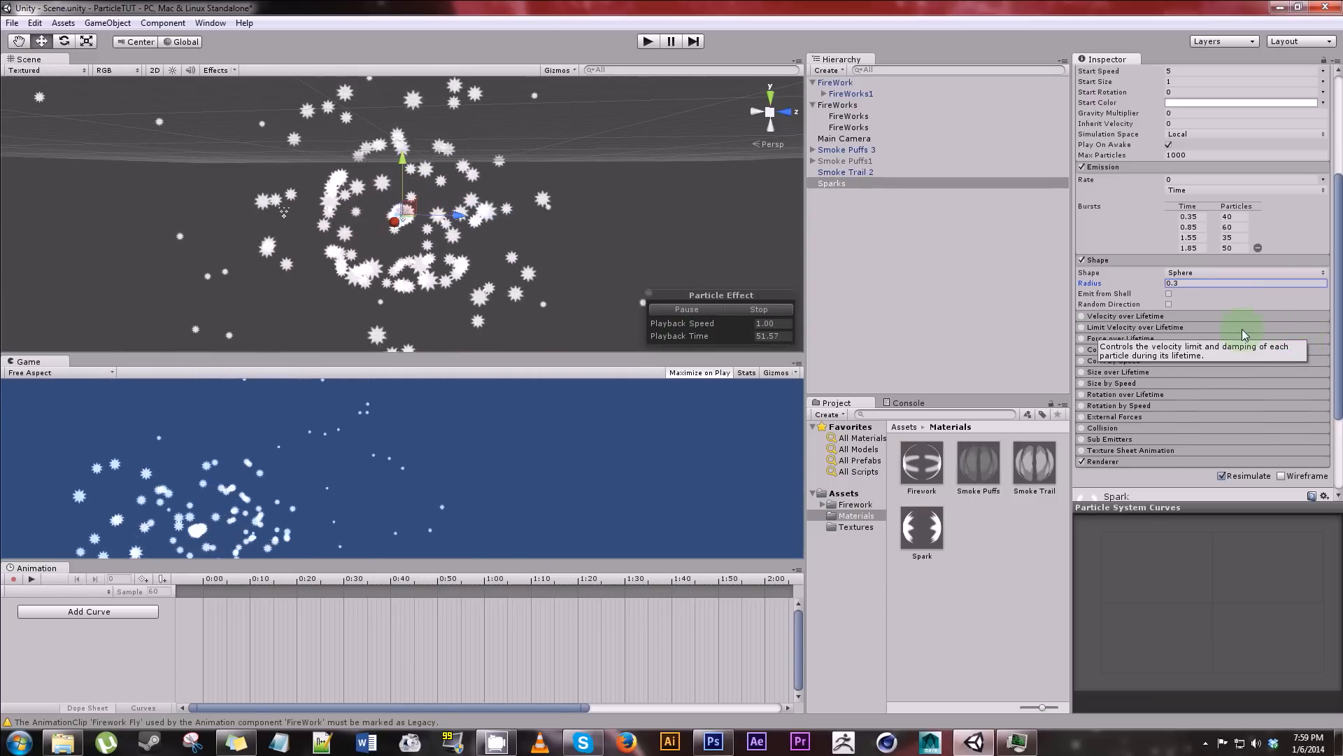
{"action": "scroll", "coordinate": [1241, 258], "scroll_direction": "up", "scroll_amount": 3}
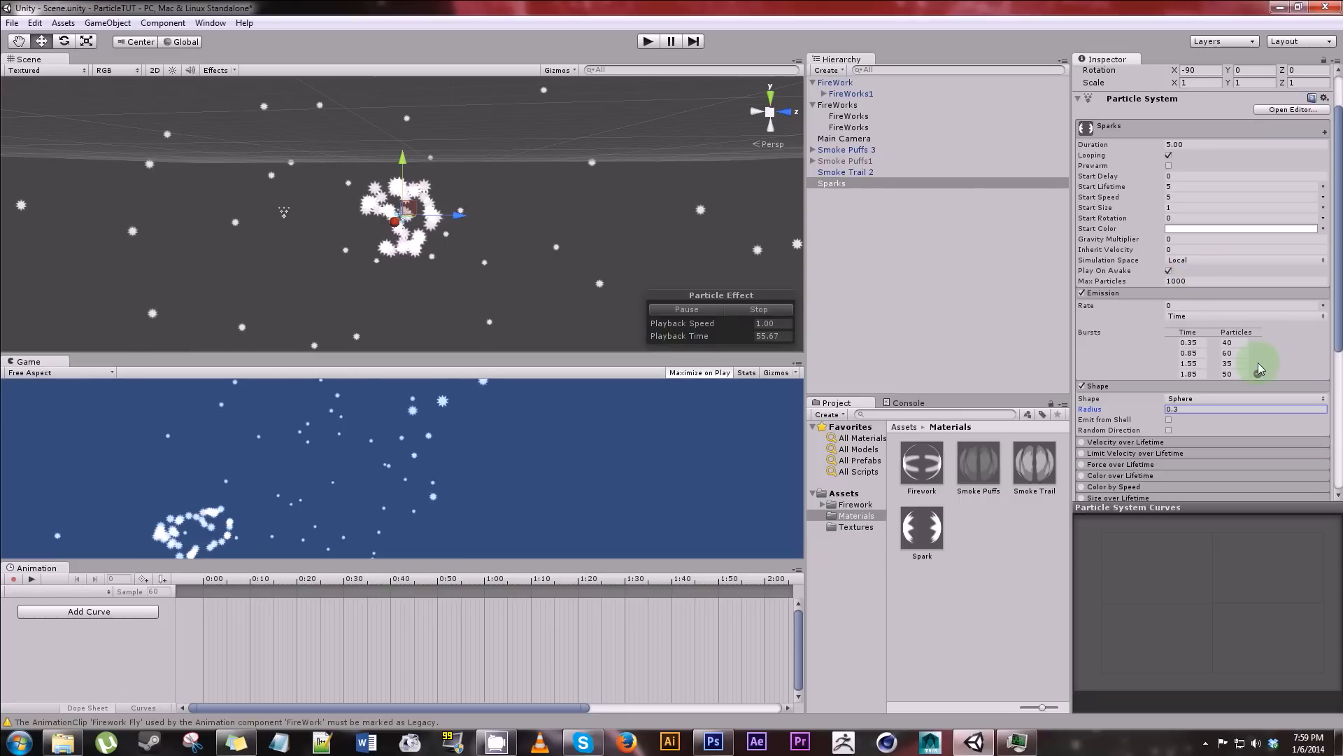
{"action": "left_click", "coordinate": [1189, 206]}
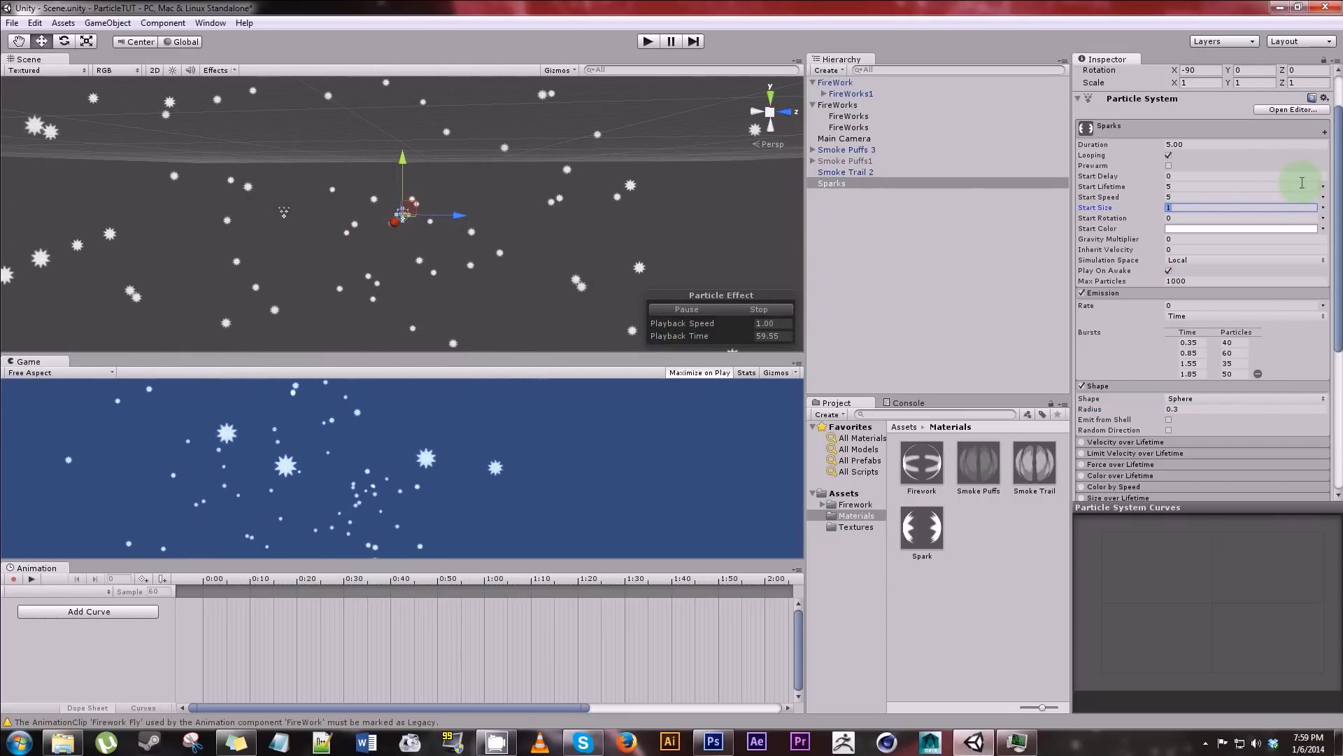
{"action": "left_click", "coordinate": [1322, 209]}
{"action": "left_click", "coordinate": [1249, 249]}
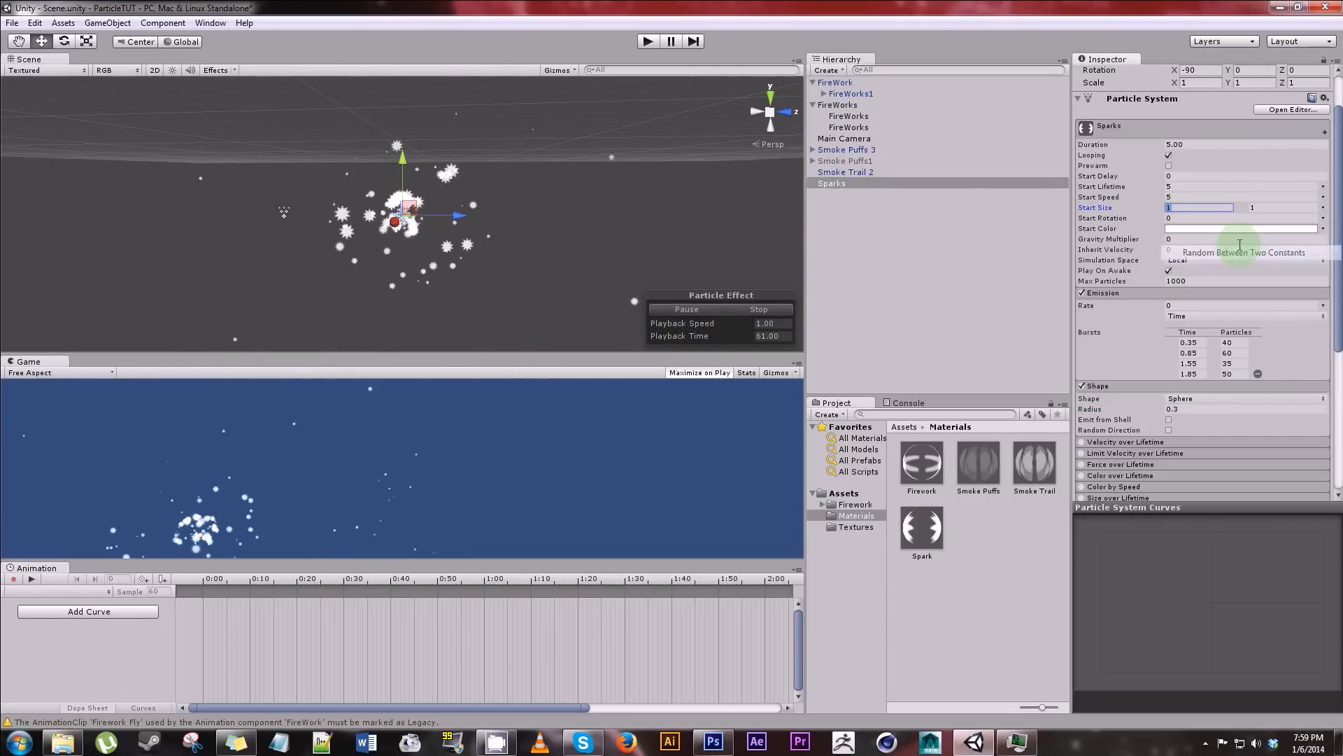
{"action": "type", "text": "0.1"}
{"action": "key", "text": "Tab"}
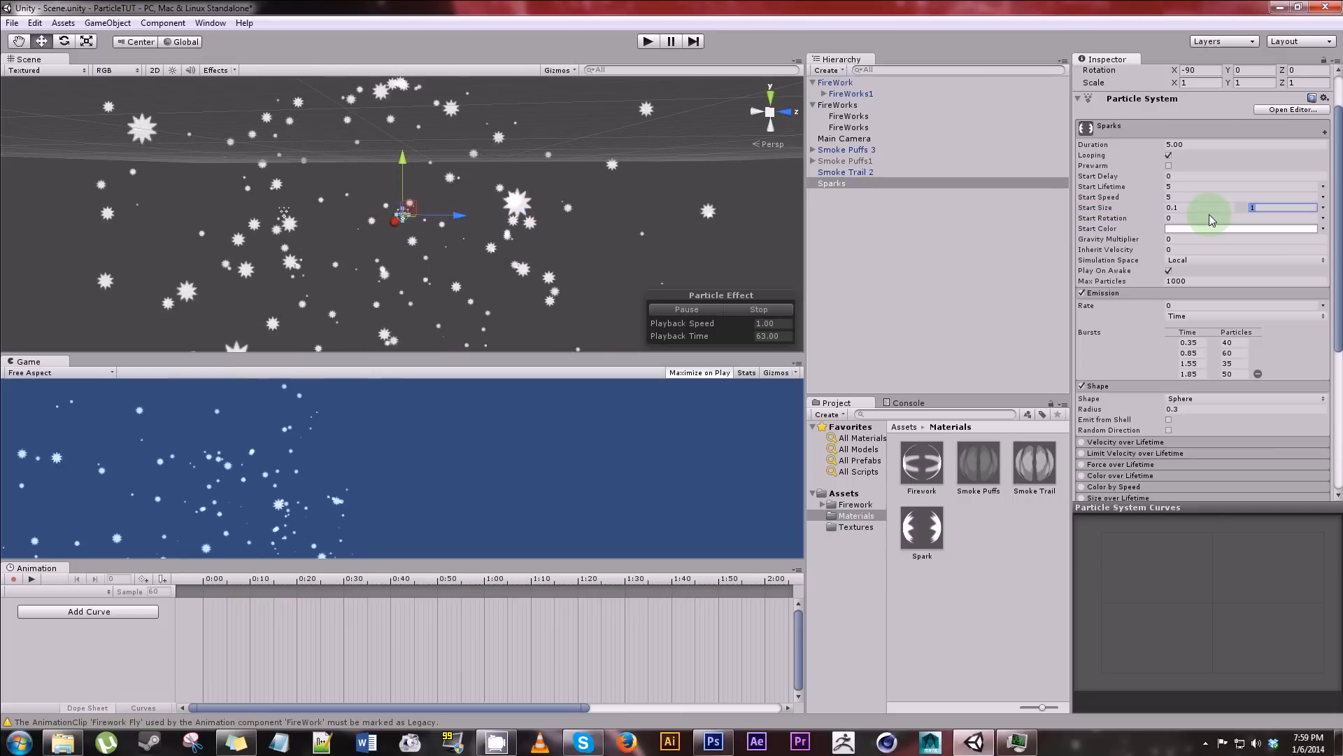
{"action": "type", "text": "0.15"}
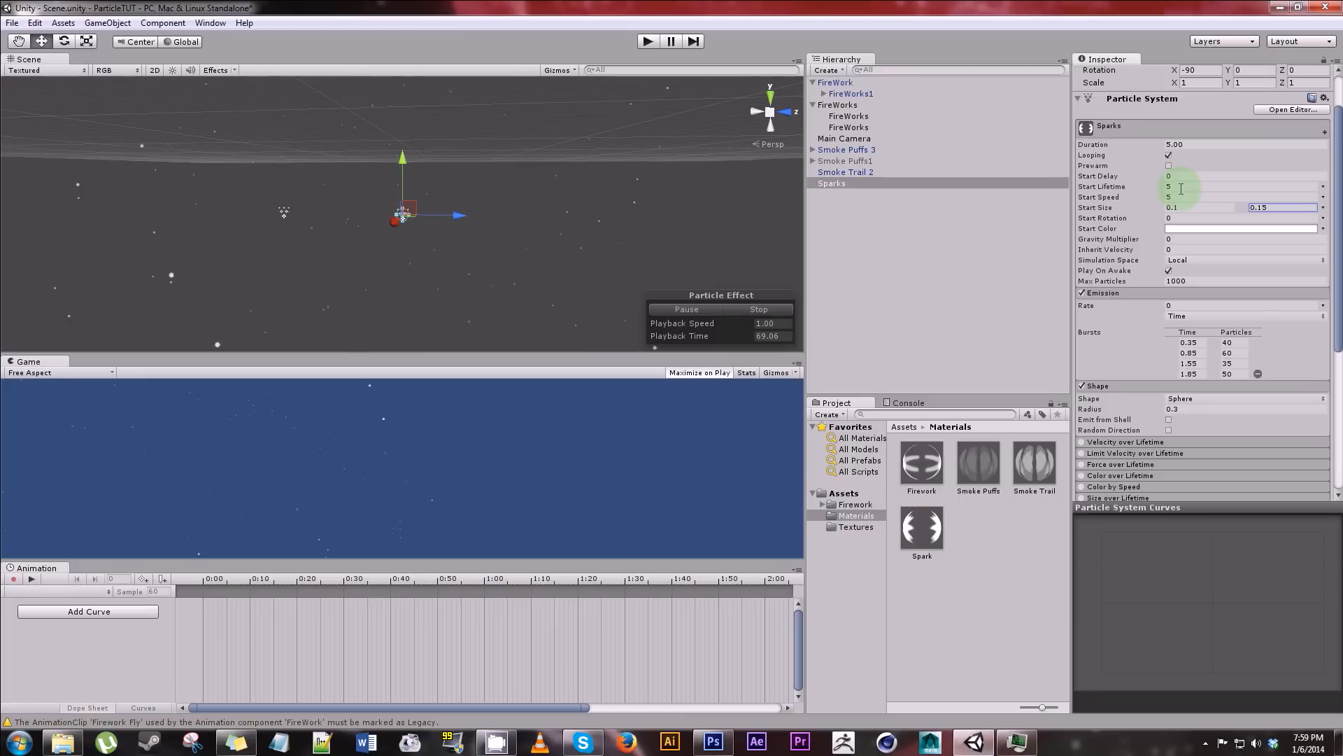
- Set the Sparks start lifetime to random between 0.5 and 0.85 and the start speed to 10
{"action": "left_click", "coordinate": [1324, 189]}
{"action": "left_click", "coordinate": [1230, 226]}
{"action": "left_click", "coordinate": [1207, 186]}
{"action": "type", "text": ".5"}
{"action": "key", "text": "Tab"}
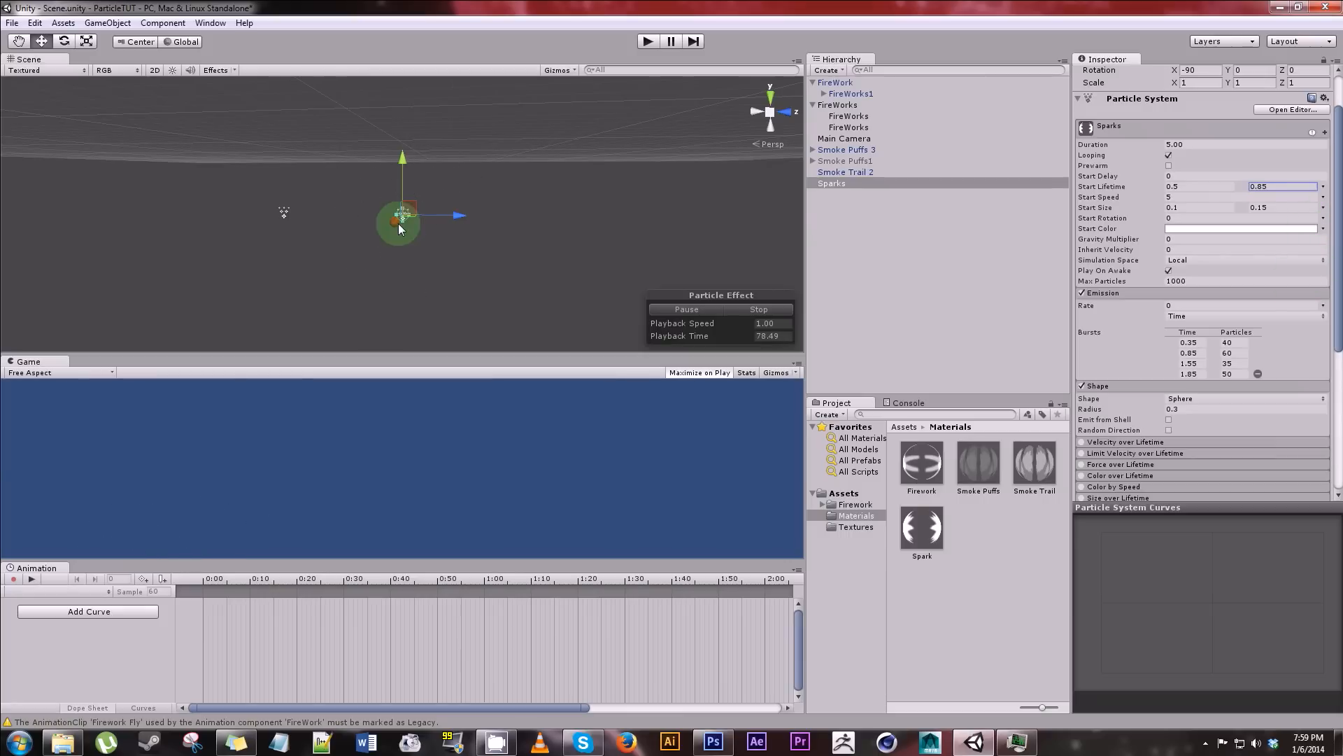
{"action": "left_click", "coordinate": [1216, 199]}
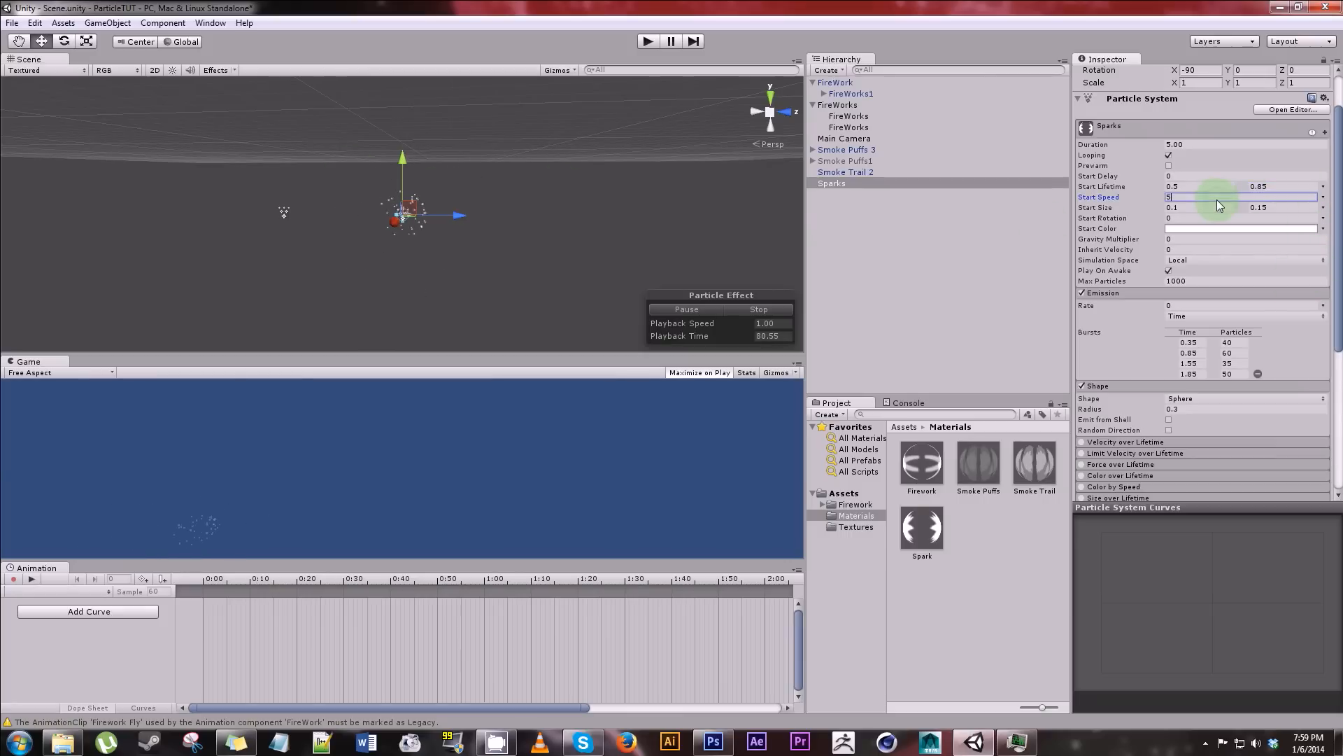
{"action": "type", "text": "10"}
- Enable Color over Lifetime on Sparks and make the gradient's starting color bright red
{"action": "scroll", "coordinate": [1198, 322], "scroll_direction": "down", "scroll_amount": 3}
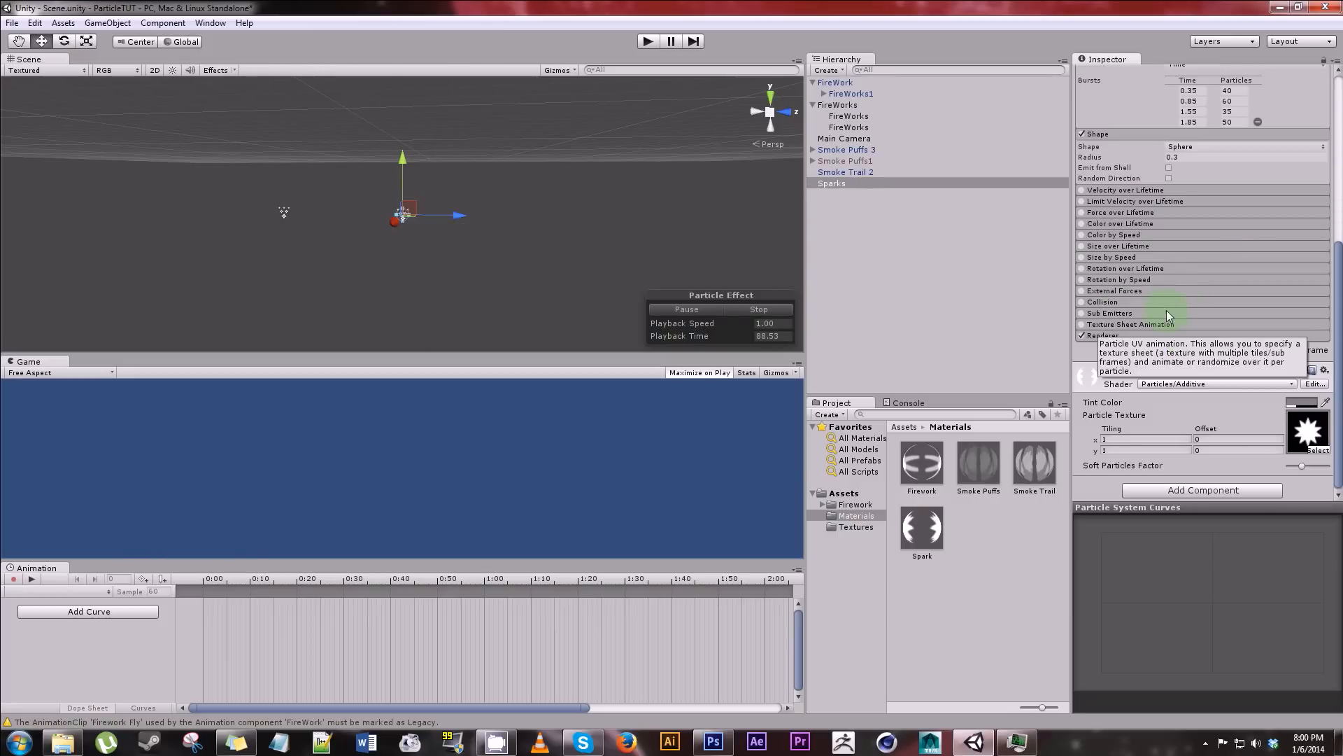
{"action": "left_click", "coordinate": [1082, 224]}
{"action": "left_click", "coordinate": [1183, 237]}
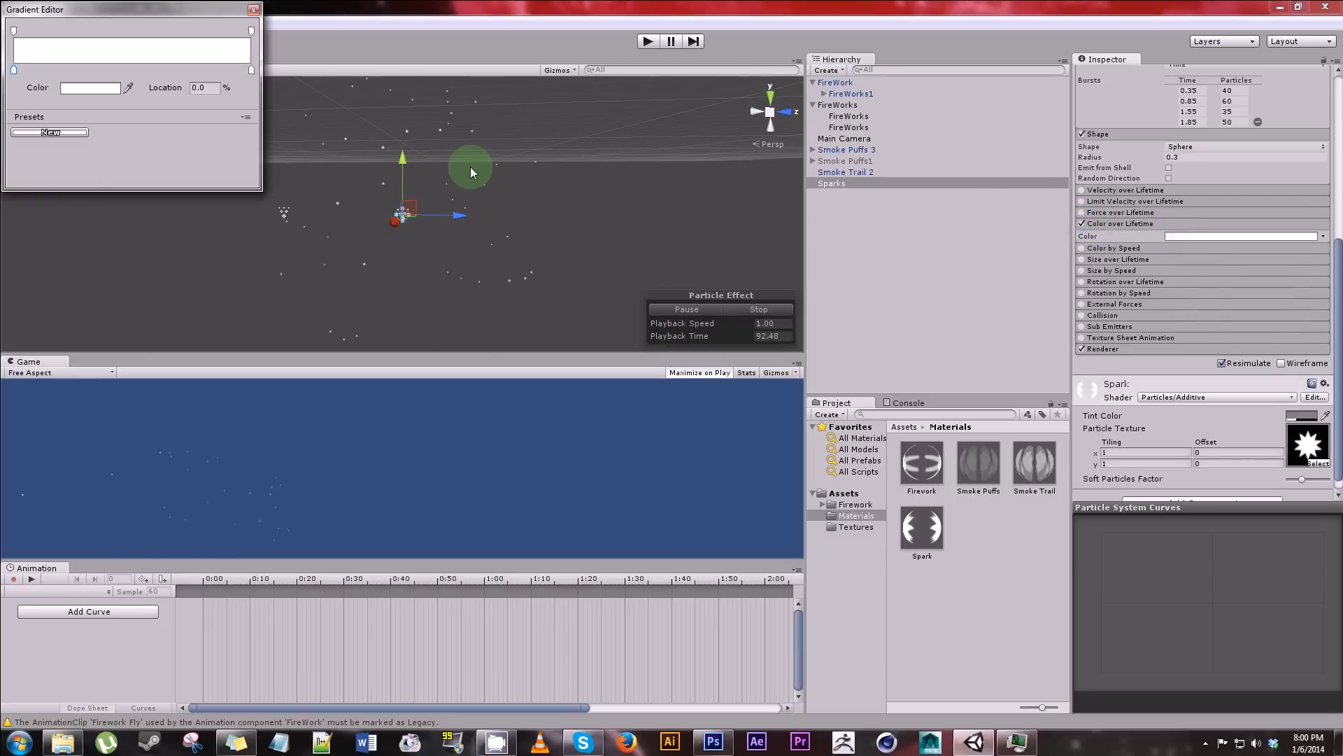
{"action": "left_click", "coordinate": [74, 87]}
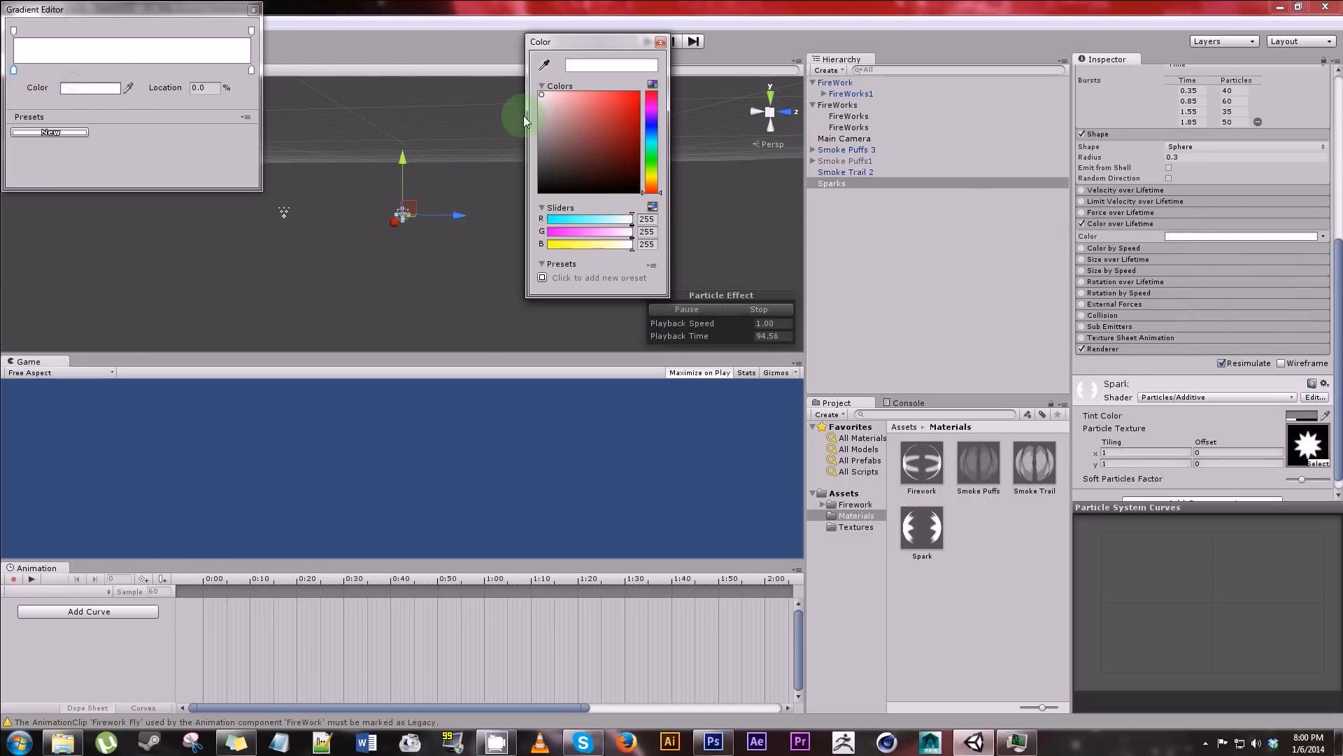
{"action": "left_click_drag", "start_coordinate": [615, 113], "coordinate": [655, 78]}
{"action": "left_click", "coordinate": [659, 42]}
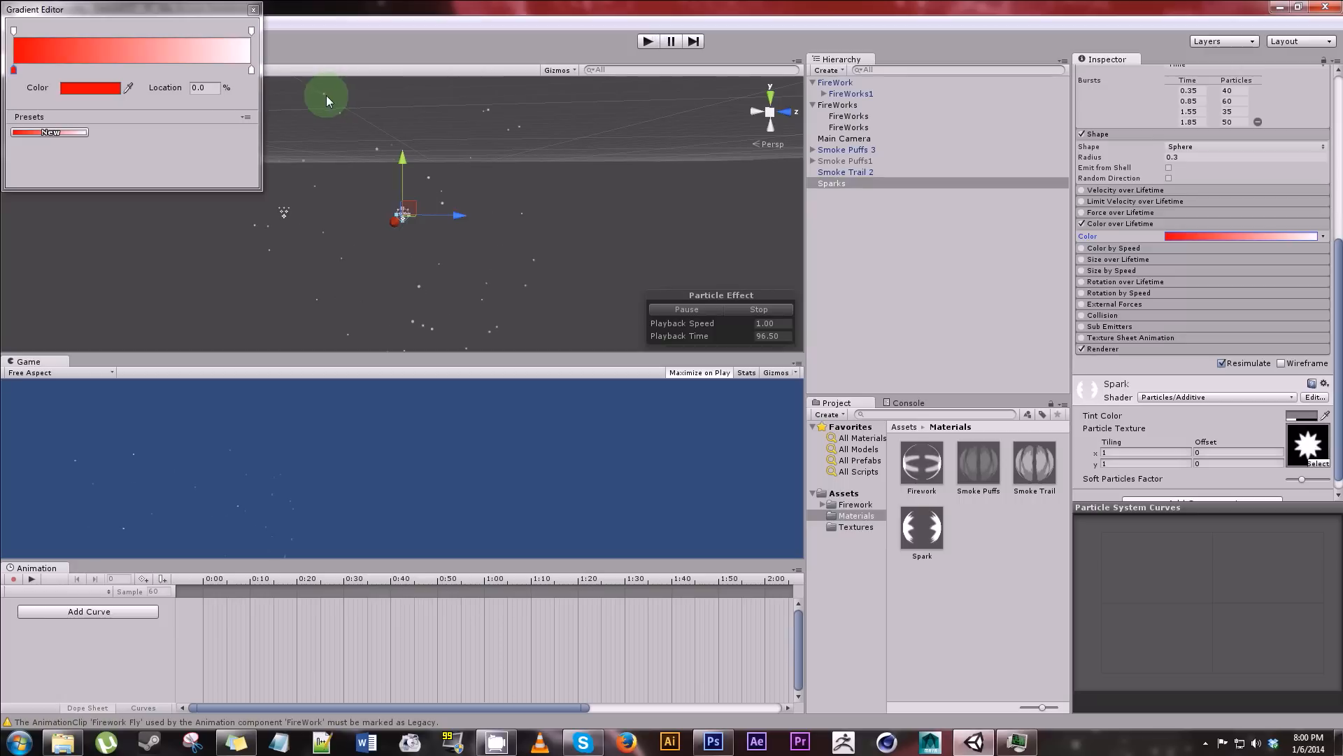
- Color the gradient's end key bright yellow and move it to 46.8 %
{"action": "left_click", "coordinate": [252, 71]}
{"action": "left_click", "coordinate": [107, 88]}
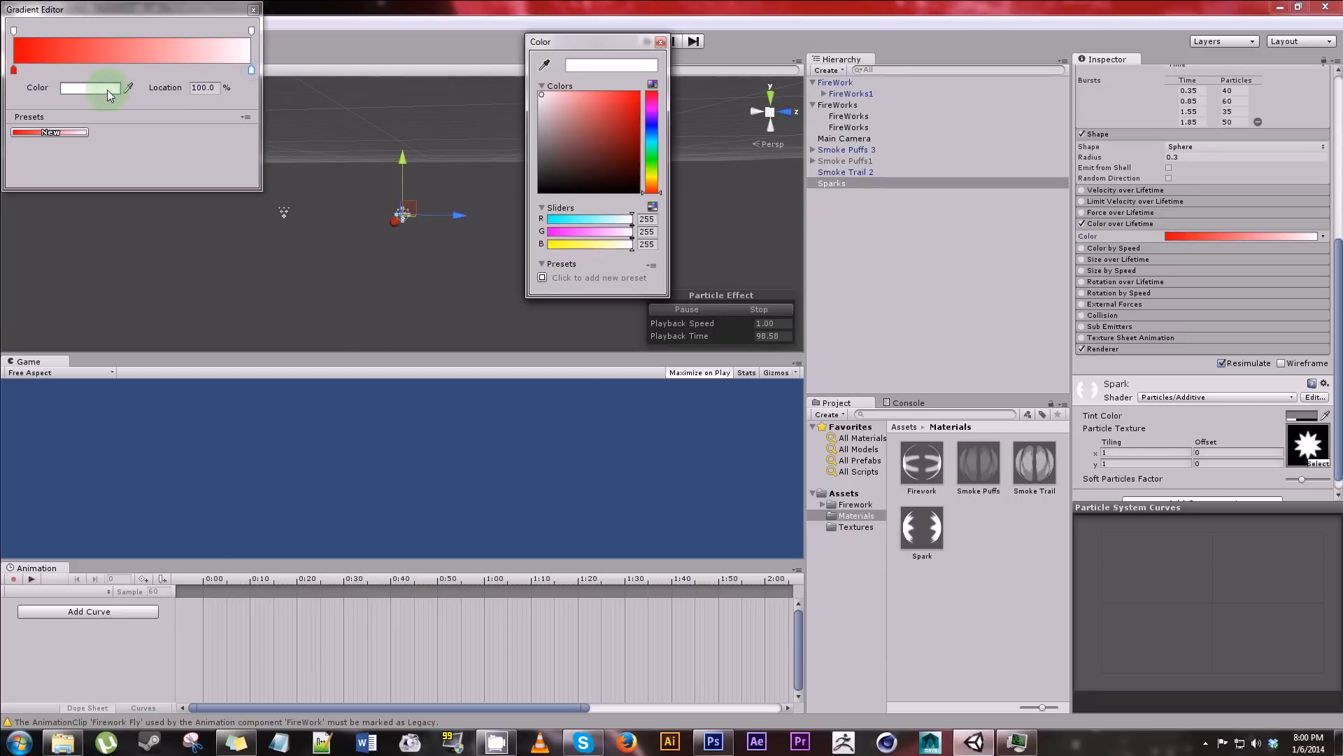
{"action": "left_click", "coordinate": [655, 175]}
{"action": "left_click_drag", "start_coordinate": [656, 177], "coordinate": [656, 180]}
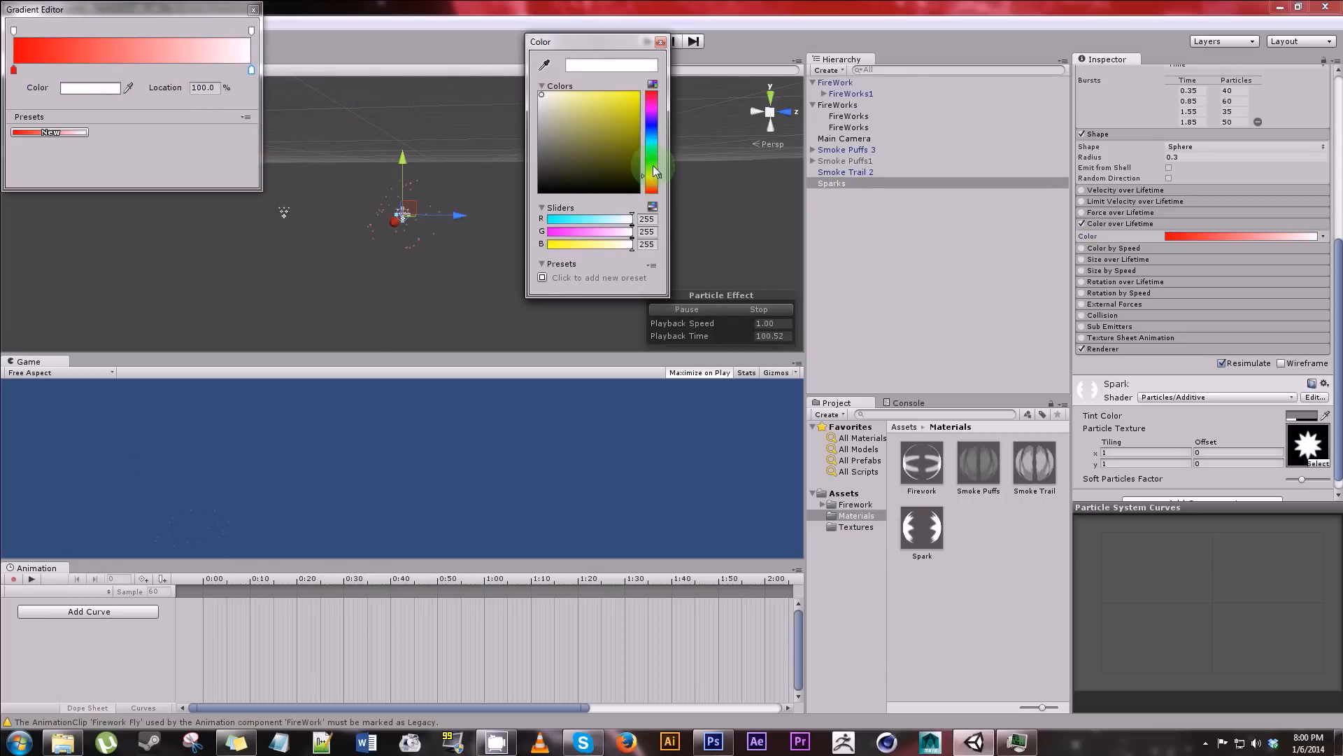
{"action": "left_click_drag", "start_coordinate": [636, 99], "coordinate": [650, 81]}
{"action": "left_click", "coordinate": [661, 42]}
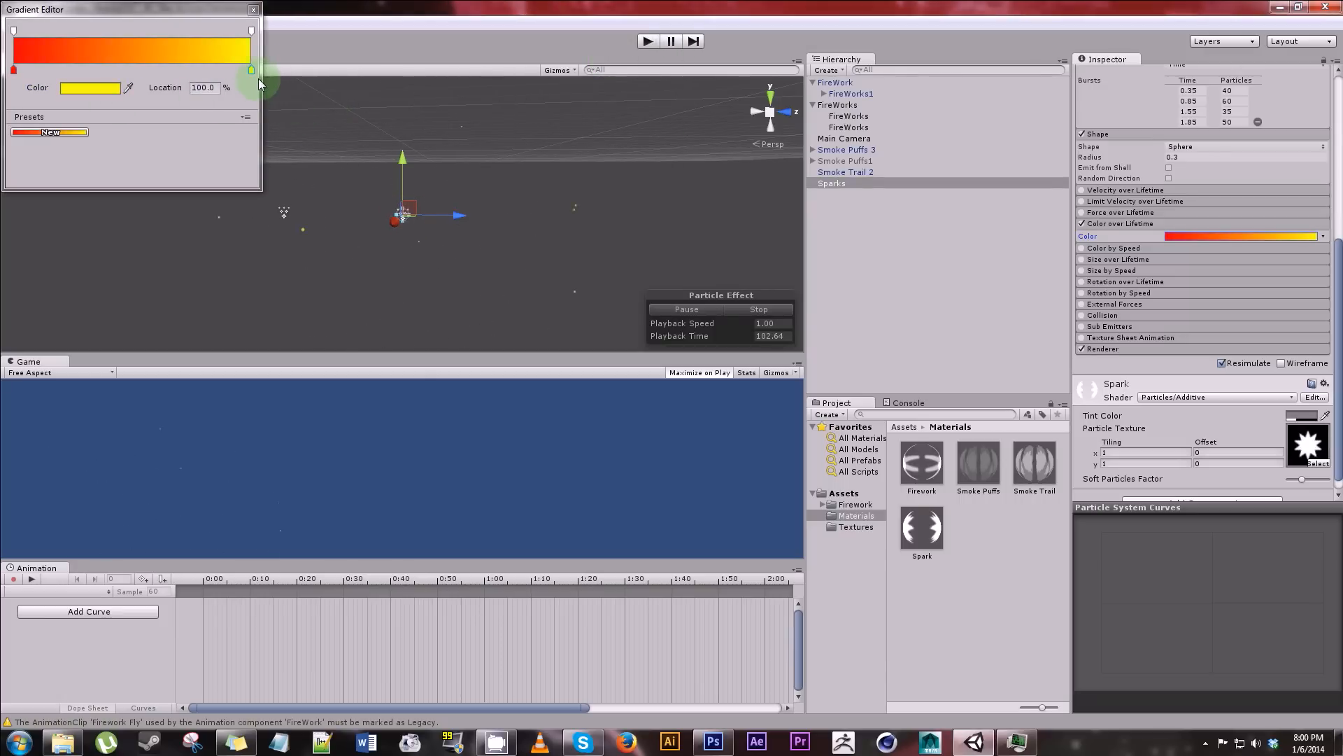
{"action": "left_click_drag", "start_coordinate": [253, 72], "coordinate": [125, 70]}
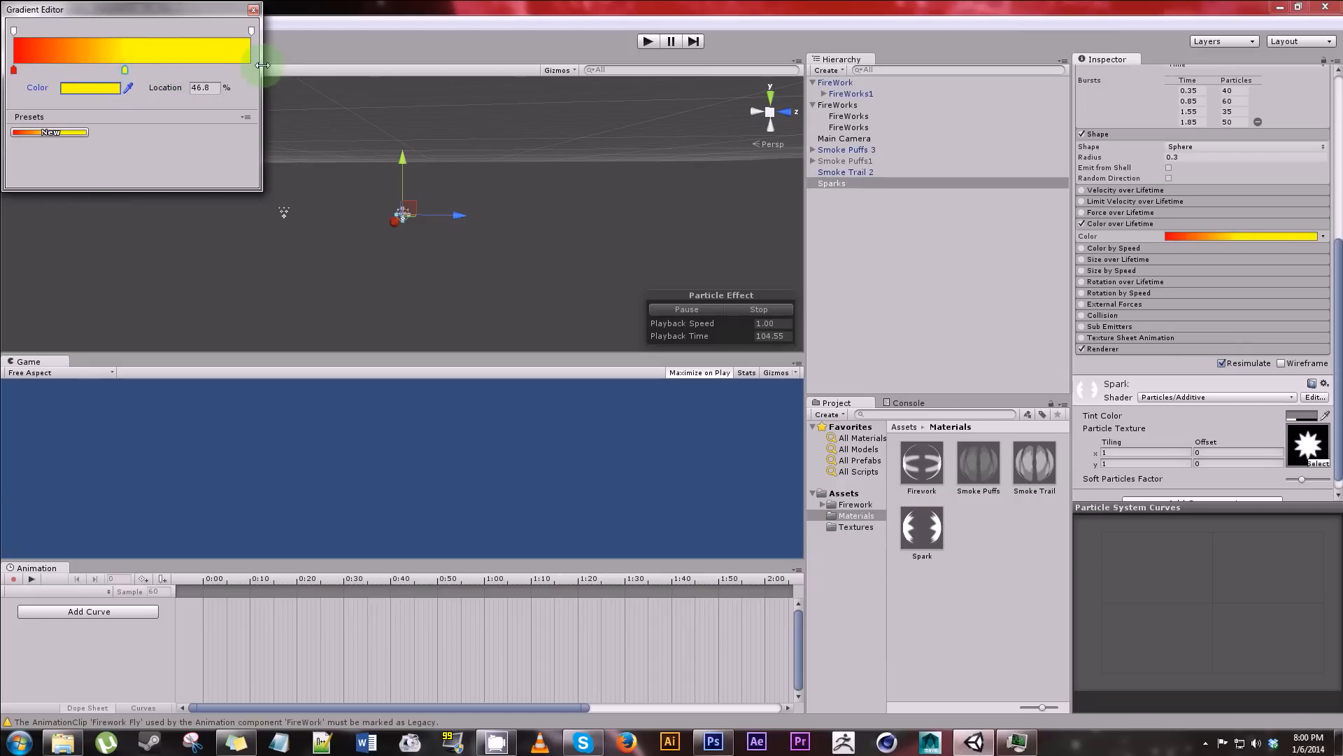
- Add a red color key at 99.1 % near the end of the Sparks gradient
{"action": "left_click", "coordinate": [250, 71]}
{"action": "left_click", "coordinate": [91, 87]}
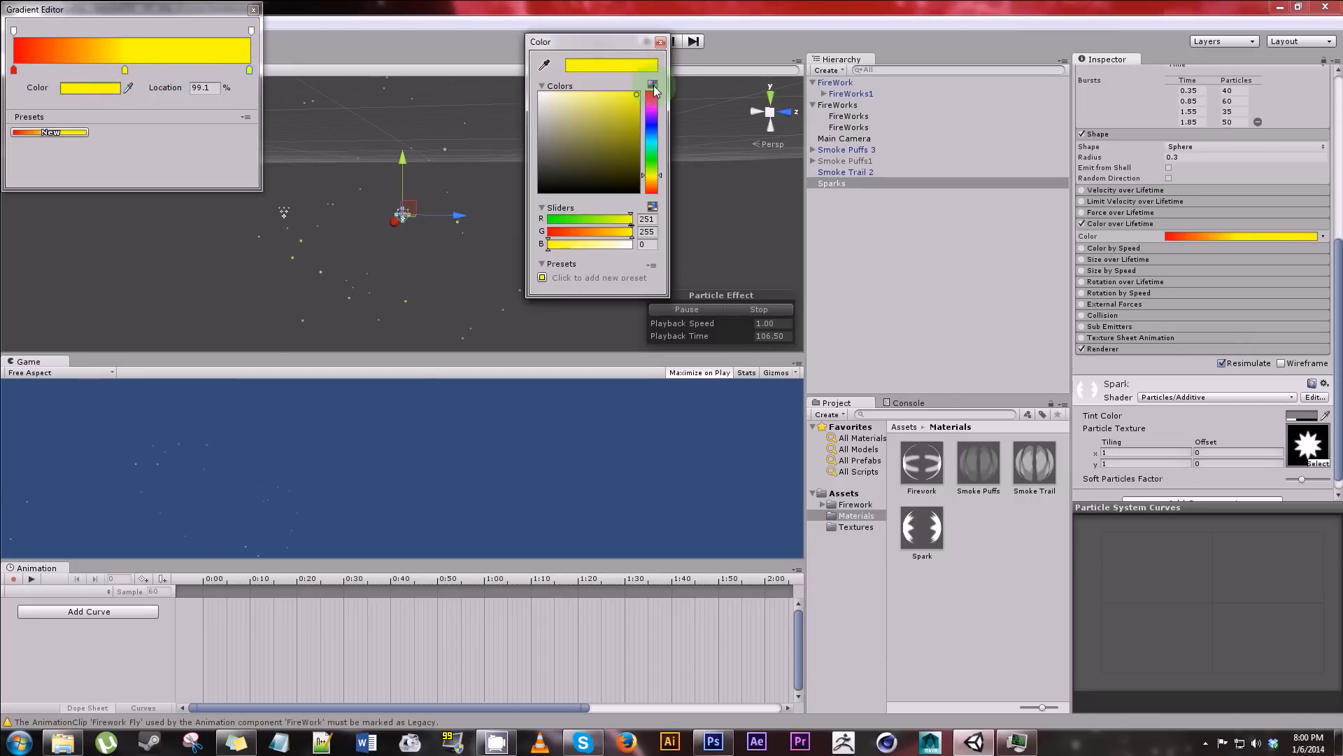
{"action": "left_click", "coordinate": [654, 86]}
{"action": "left_click", "coordinate": [660, 42]}
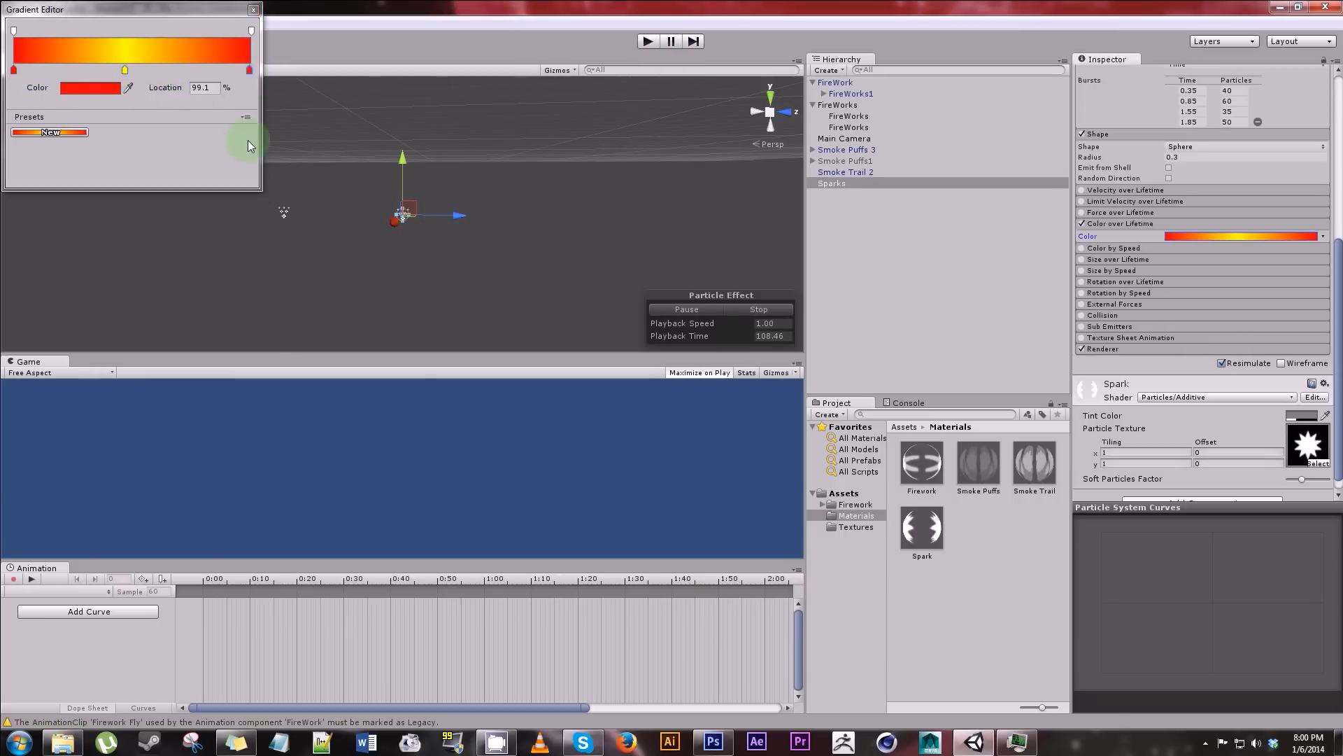
- Shift the yellow gradient key slightly earlier and add a second yellow key (252, 235, 0) at 60.6 %
{"action": "left_click_drag", "start_coordinate": [123, 73], "coordinate": [105, 70]}
{"action": "left_click", "coordinate": [158, 70]}
{"action": "left_click", "coordinate": [91, 84]}
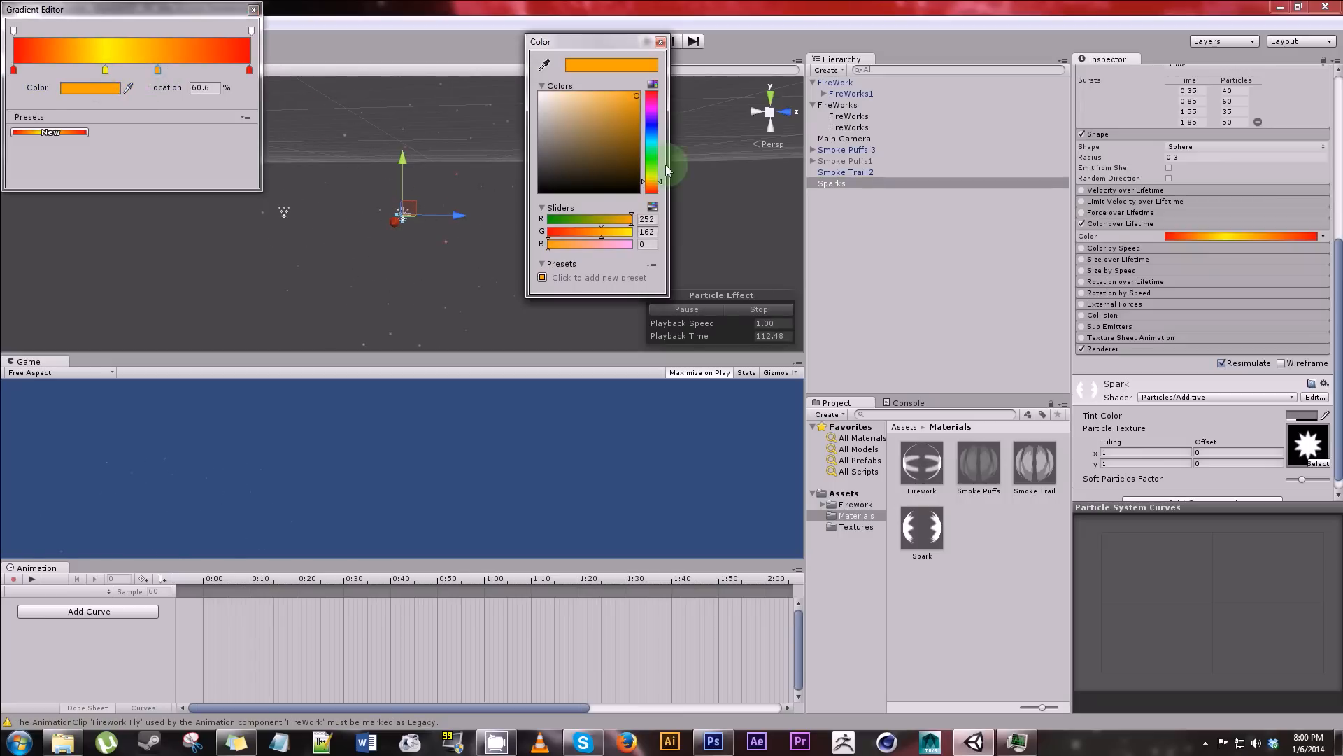
{"action": "left_click_drag", "start_coordinate": [665, 165], "coordinate": [653, 178]}
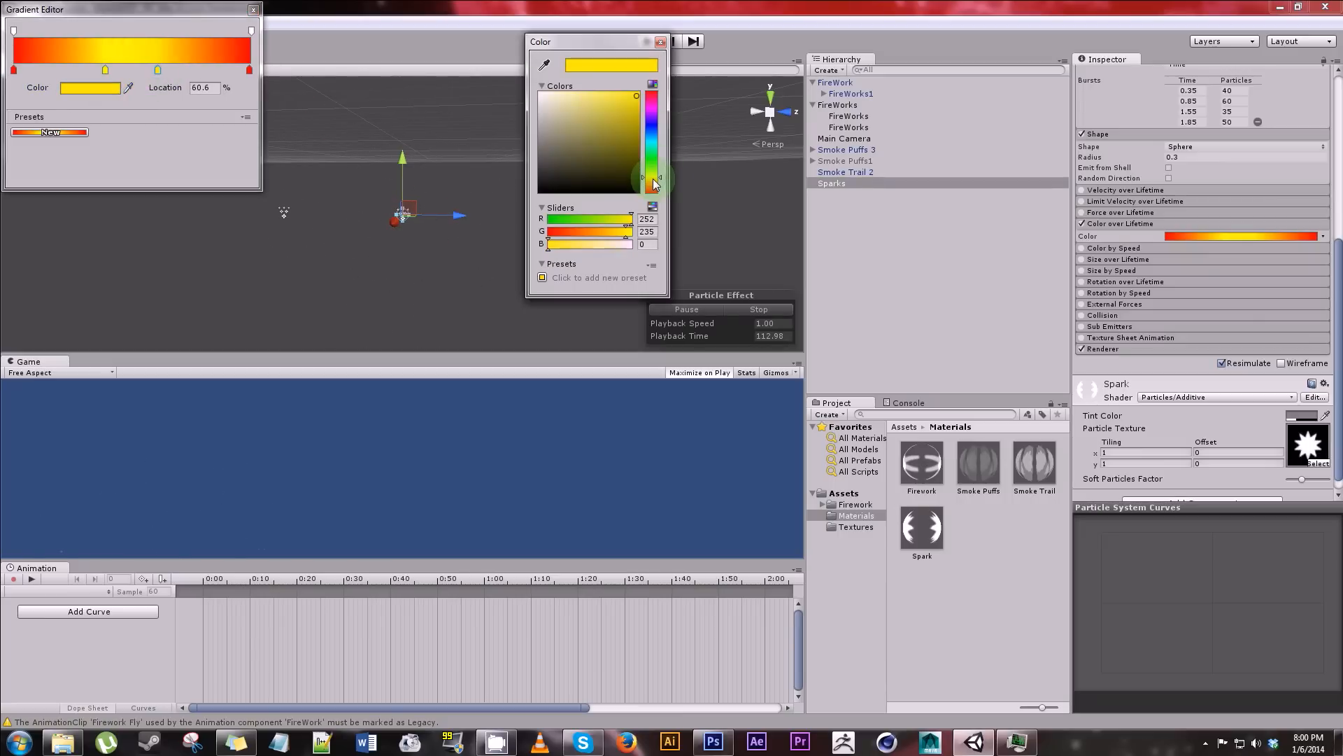
{"action": "left_click", "coordinate": [661, 43]}
{"action": "left_click", "coordinate": [254, 10]}
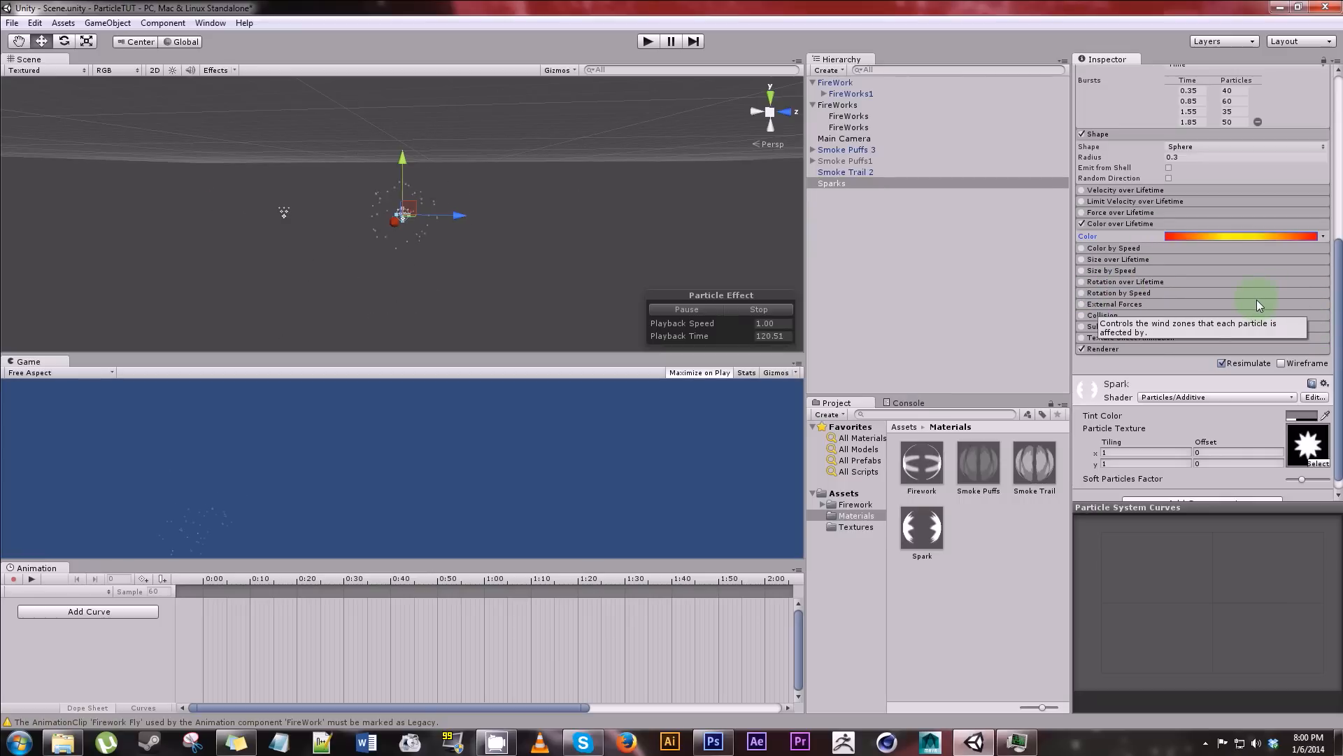
- Enable Size over Lifetime on Sparks and lower the end of its curve from 1.0 to about 0.65
{"action": "left_click", "coordinate": [1082, 259]}
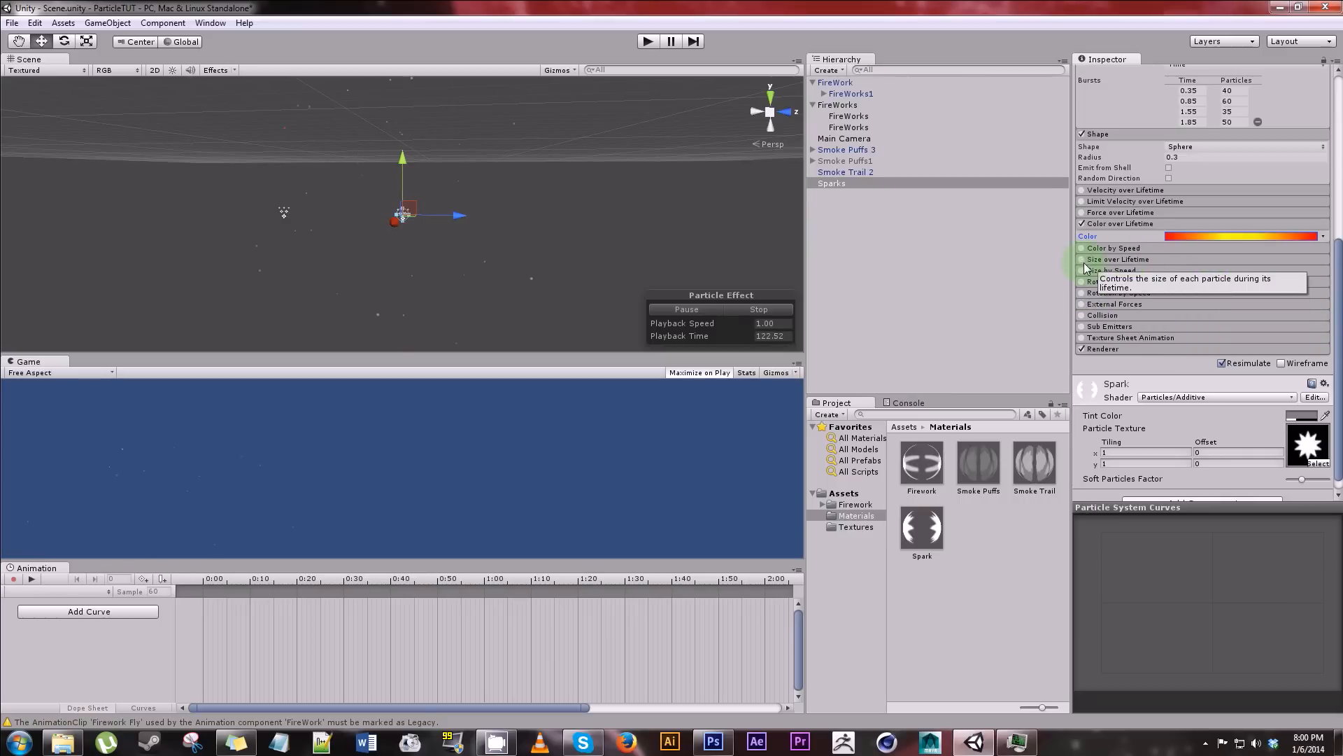
{"action": "left_click", "coordinate": [1145, 263]}
{"action": "left_click", "coordinate": [1230, 274]}
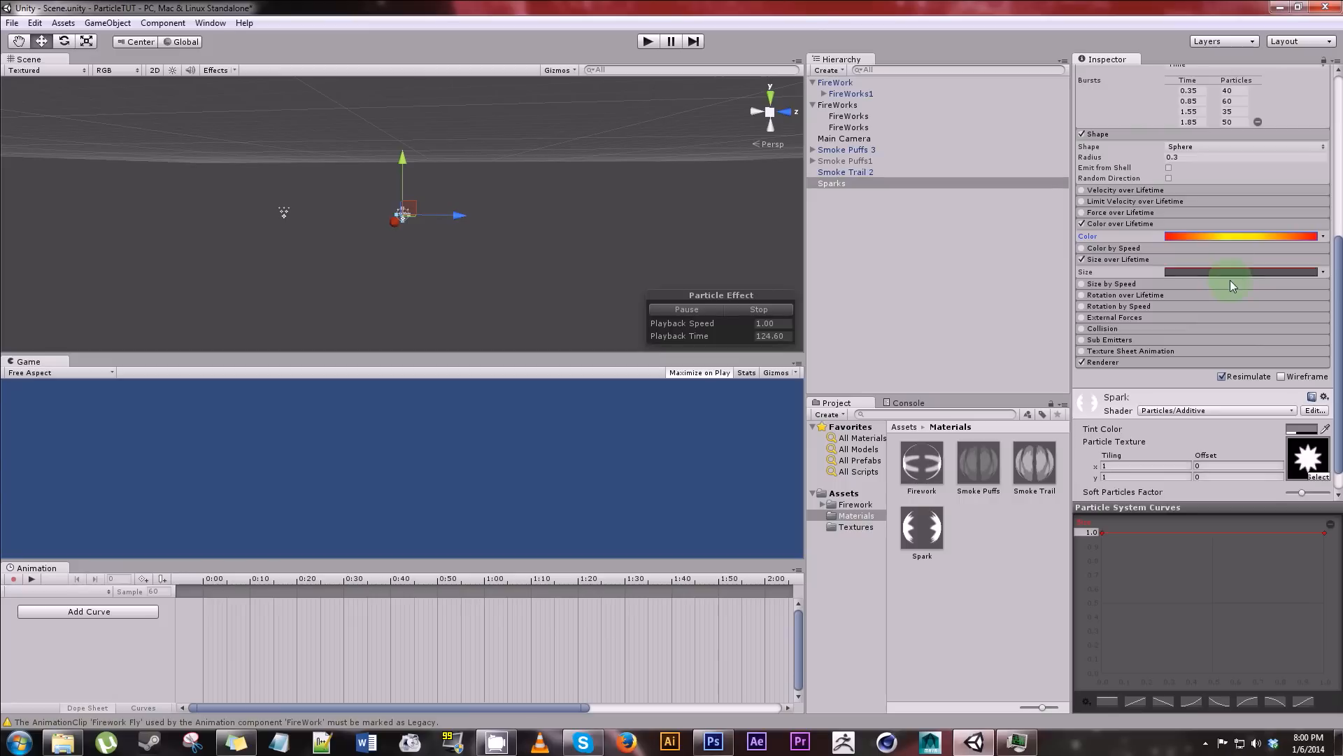
{"action": "left_click_drag", "start_coordinate": [1325, 533], "coordinate": [1331, 589]}
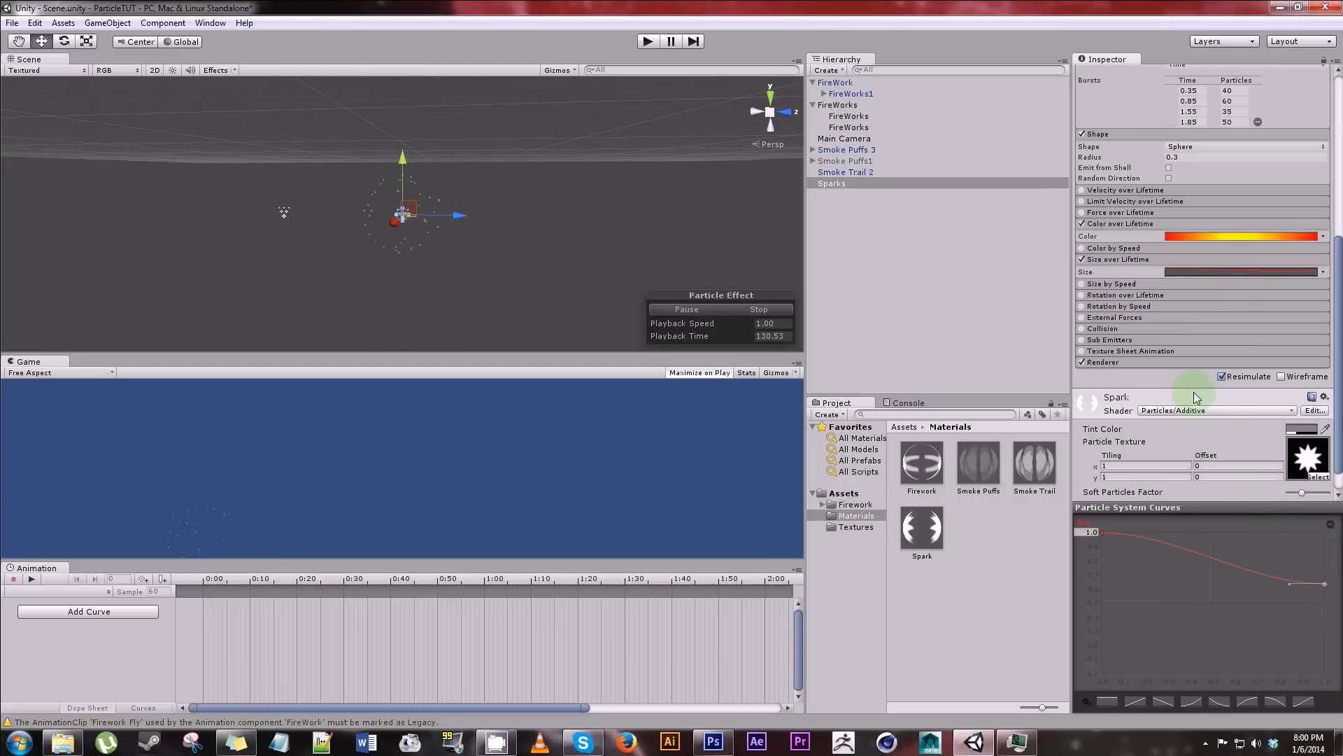
- In the Sparks renderer settings, set the max particle size to 0.1 and disable casting and receiving shadows
{"action": "scroll", "coordinate": [1182, 394], "scroll_direction": "down", "scroll_amount": 2}
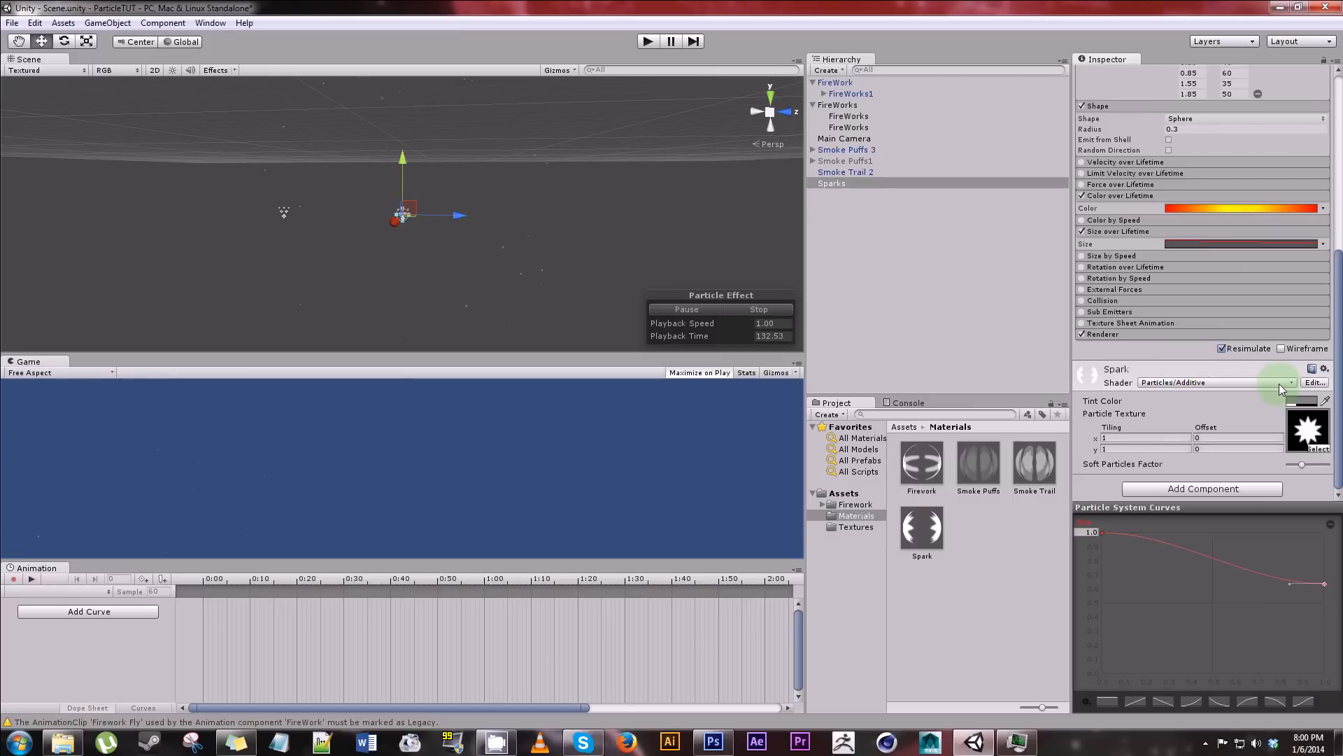
{"action": "left_click", "coordinate": [1102, 335]}
{"action": "left_click", "coordinate": [1179, 420]}
{"action": "type", "text": ".1"}
{"action": "key", "text": "Return"}
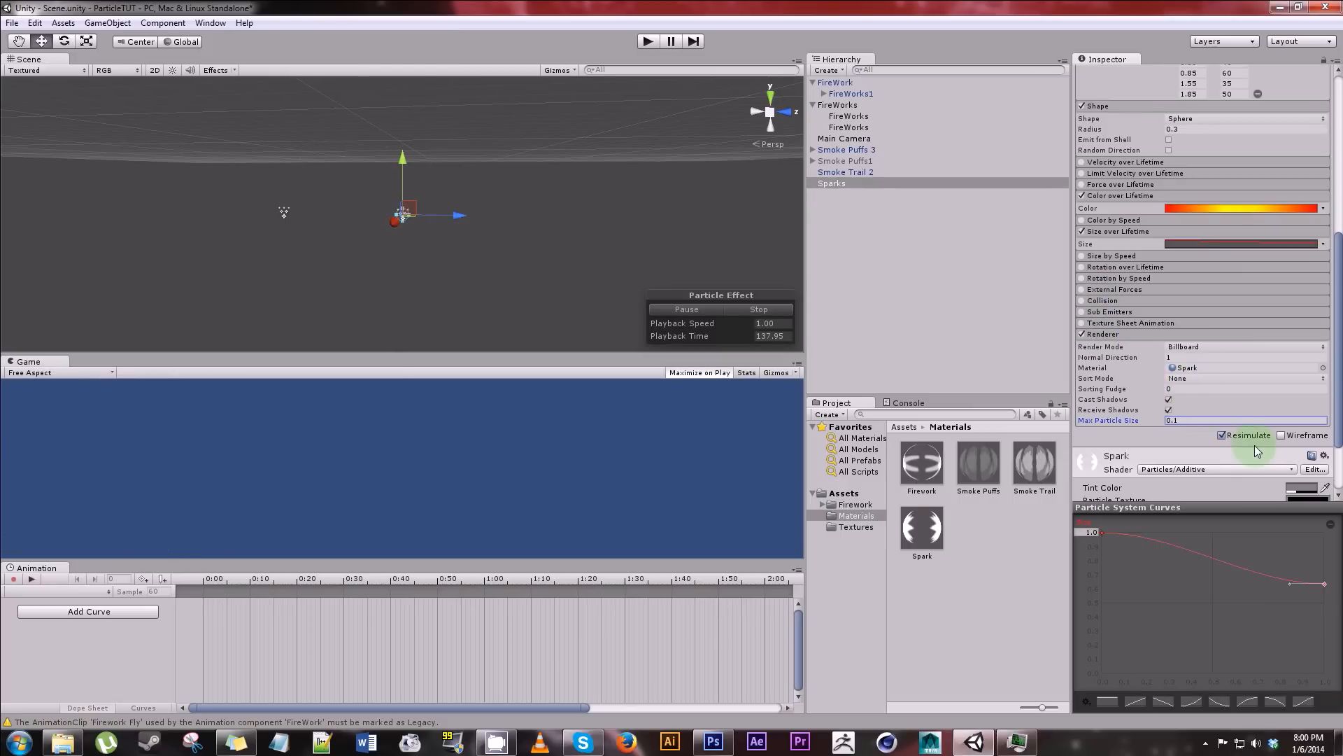
{"action": "left_click", "coordinate": [1169, 400]}
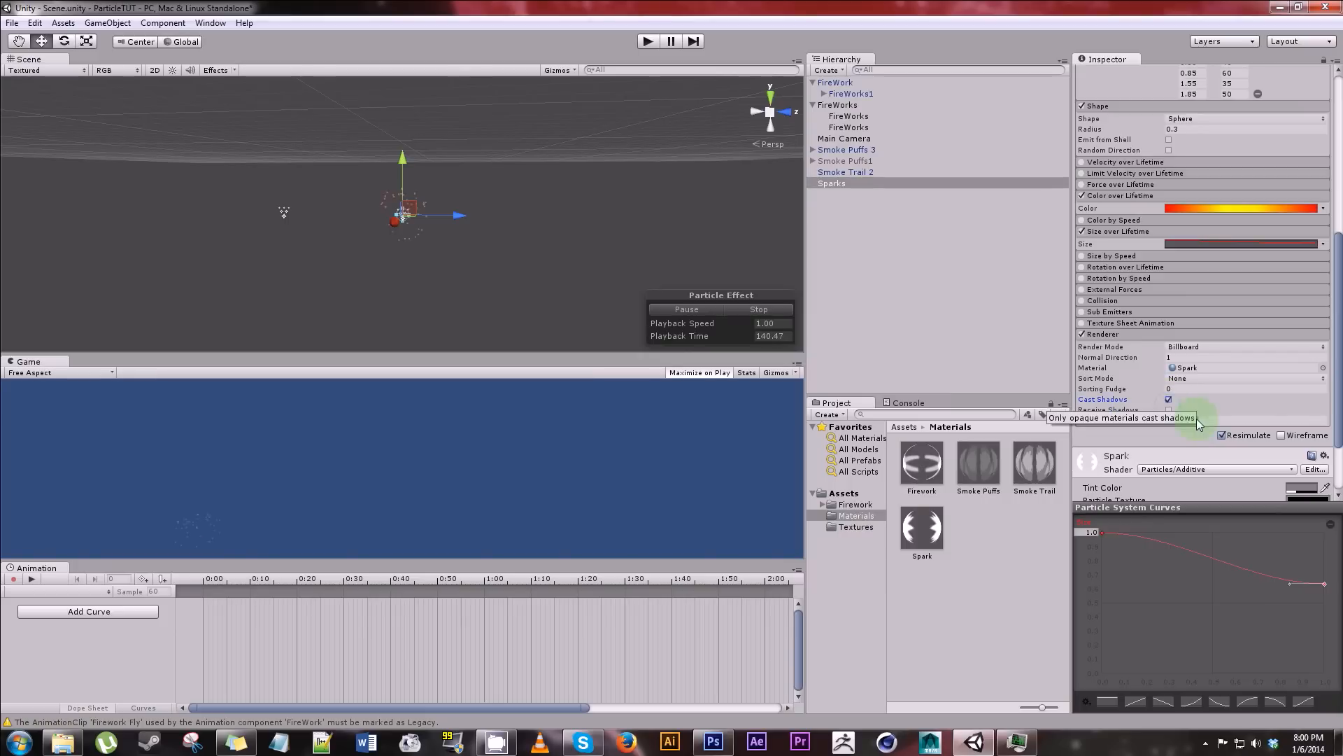
{"action": "left_click", "coordinate": [1170, 400]}
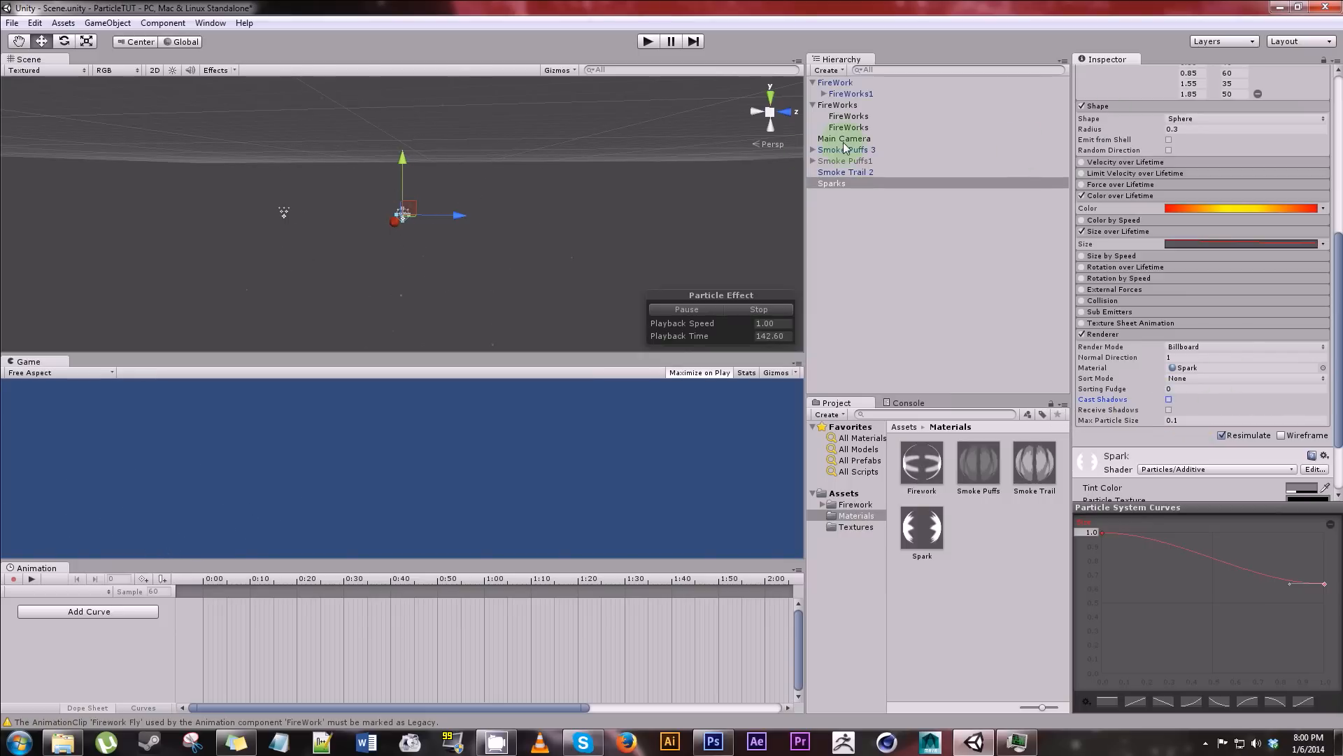
- For the parent FireWorks renderer, disable casting and receiving shadows and set the max particle size to 1
{"action": "left_click", "coordinate": [839, 105]}
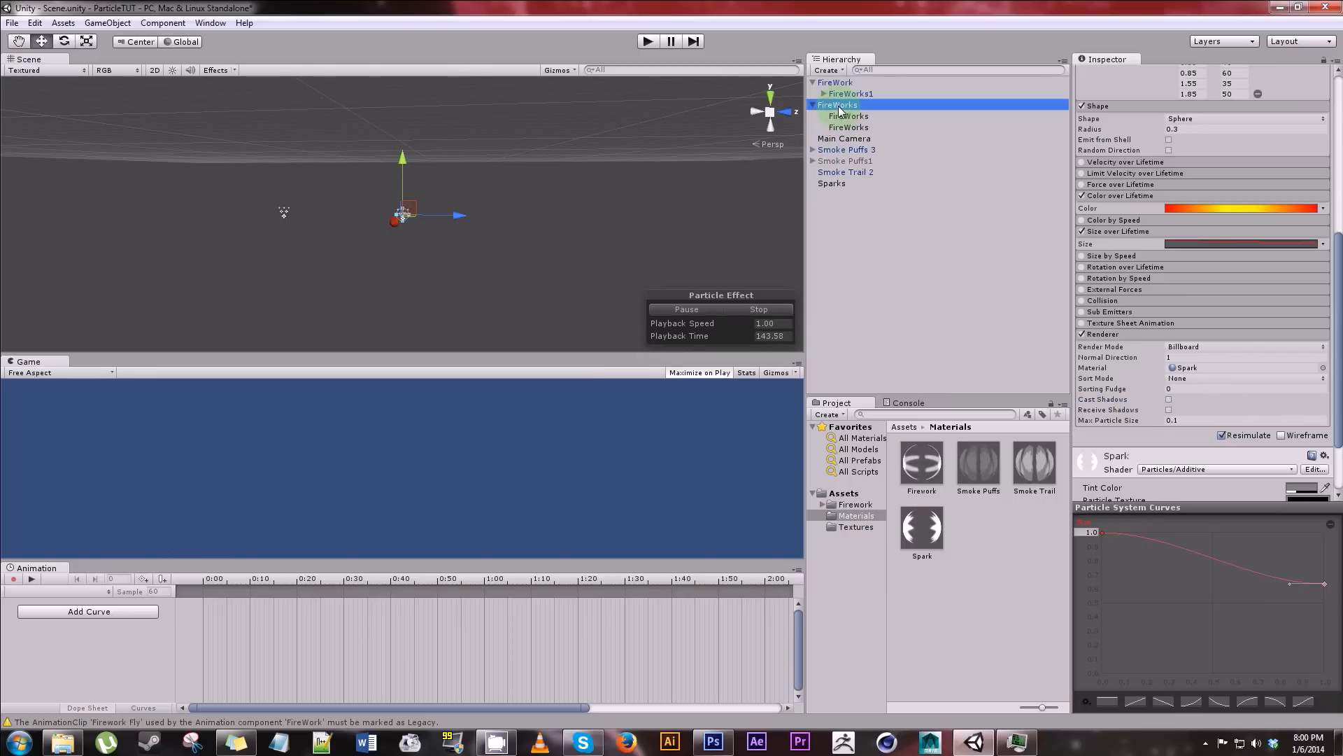
{"action": "left_click", "coordinate": [1124, 334]}
{"action": "left_click", "coordinate": [1169, 399]}
{"action": "left_click", "coordinate": [1168, 409]}
{"action": "left_click", "coordinate": [1182, 420]}
{"action": "key", "text": "BackSpace"}
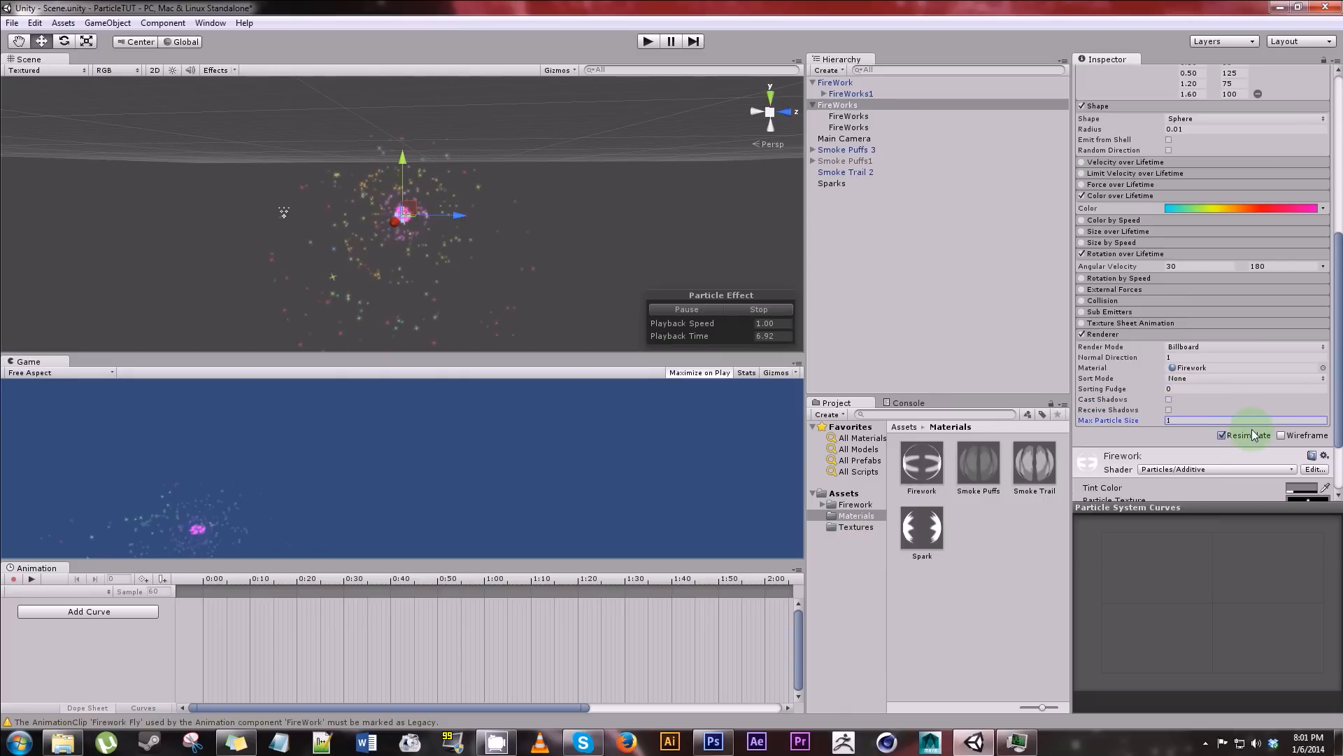
- For the first nested FireWorks renderer, set the max particle size to 0.1 and disable casting and receiving shadows
{"action": "left_click", "coordinate": [865, 116]}
{"action": "left_click", "coordinate": [1113, 334]}
{"action": "left_click", "coordinate": [1200, 420]}
{"action": "type", "text": ".1"}
{"action": "left_click", "coordinate": [1168, 405]}
{"action": "left_click", "coordinate": [1169, 400]}
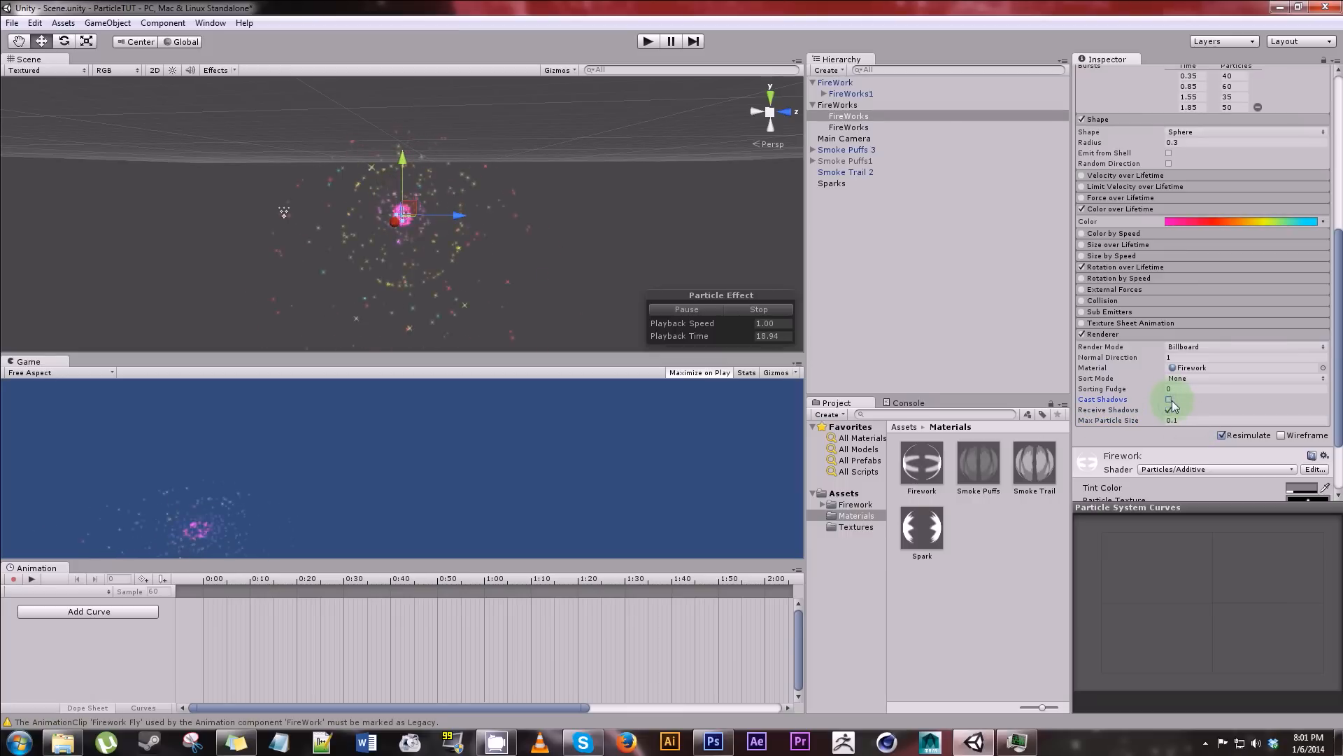
- For the second nested FireWorks renderer, disable casting and receiving shadows and set the max particle size to 0.1
{"action": "left_click", "coordinate": [861, 127]}
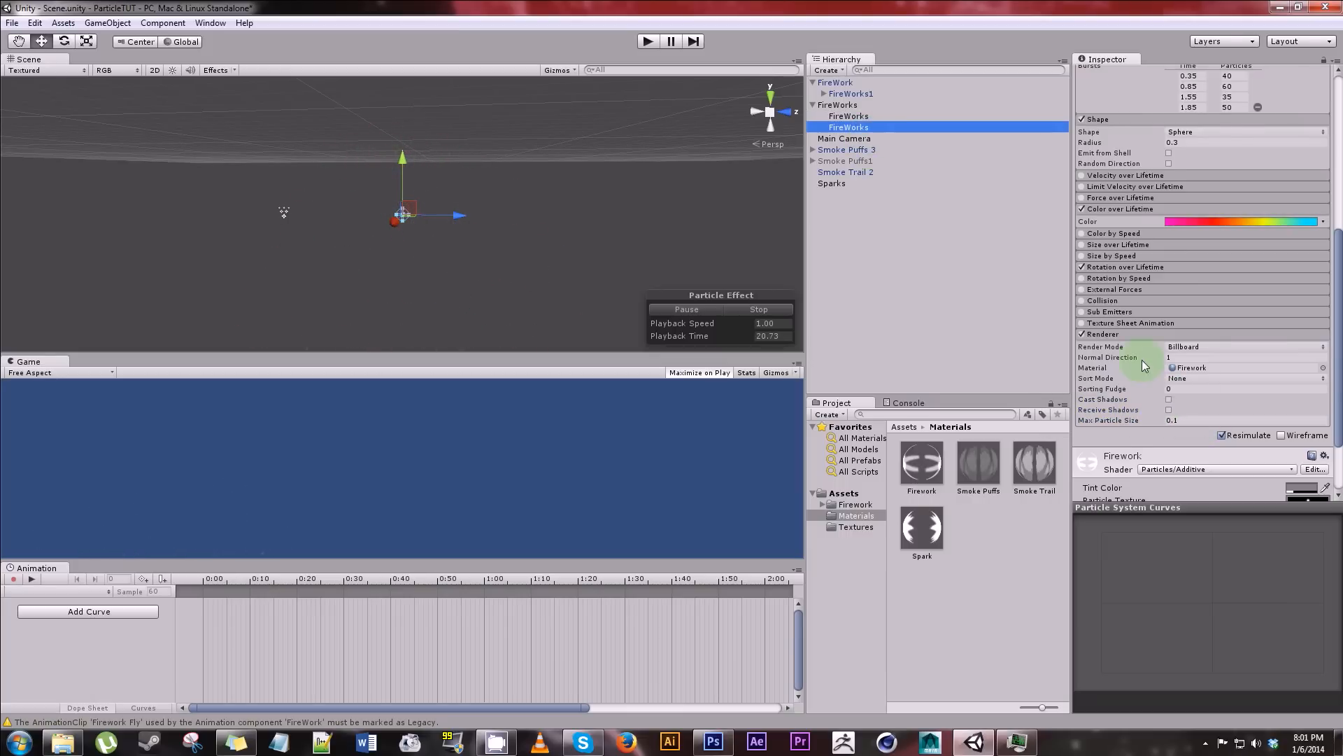
{"action": "left_click", "coordinate": [1132, 334]}
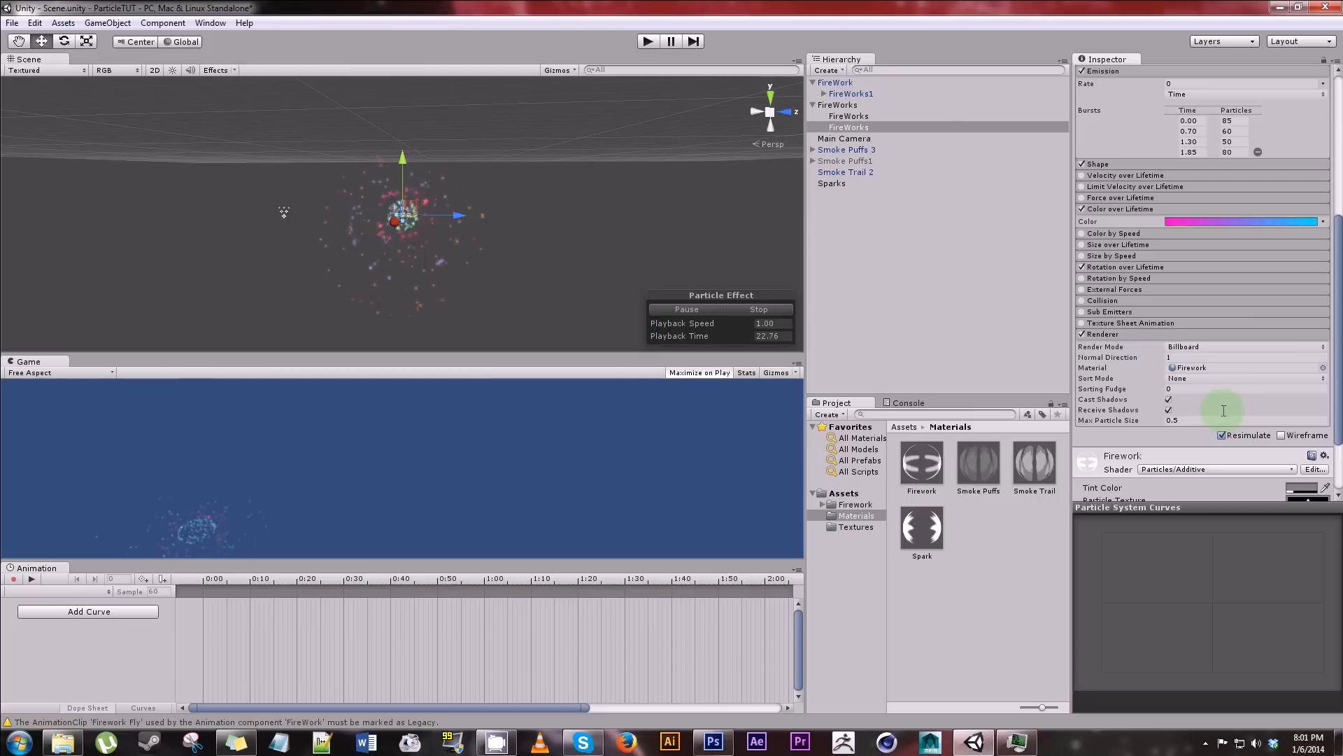
{"action": "left_click", "coordinate": [1168, 400]}
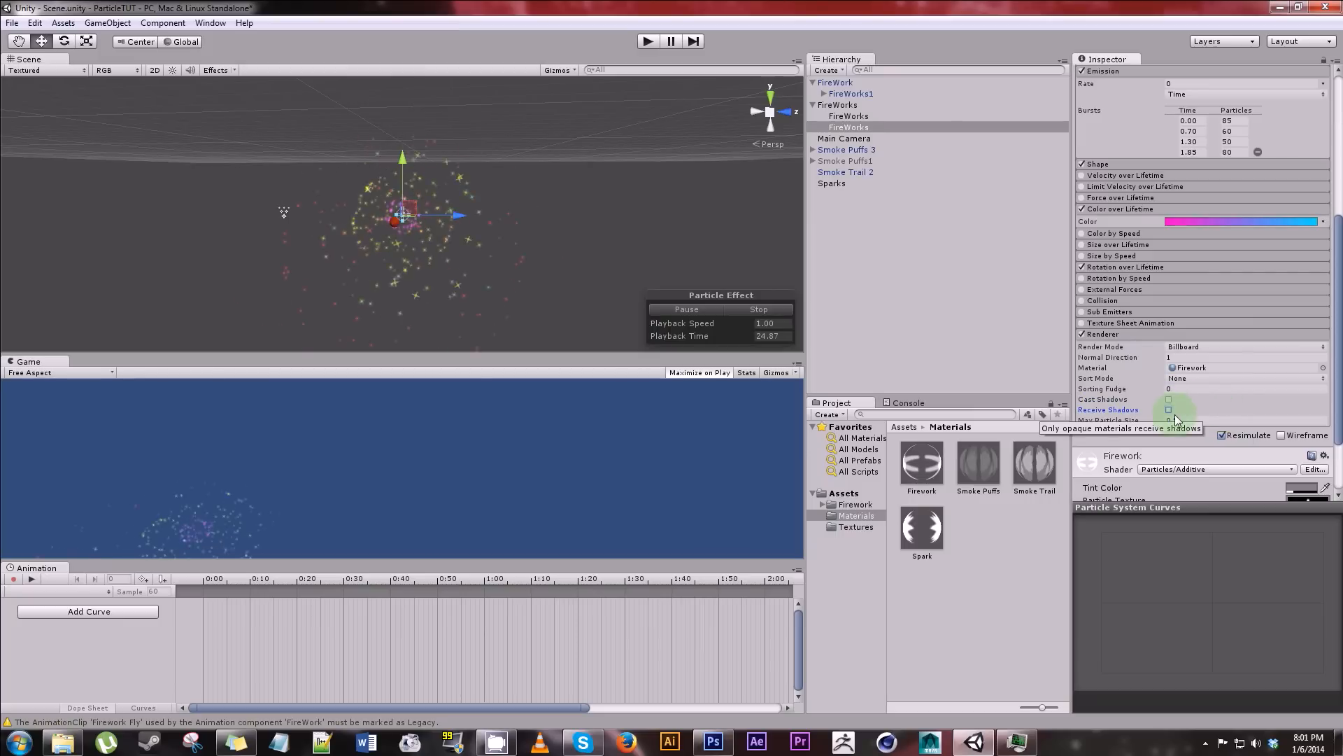
{"action": "left_click", "coordinate": [1181, 420]}
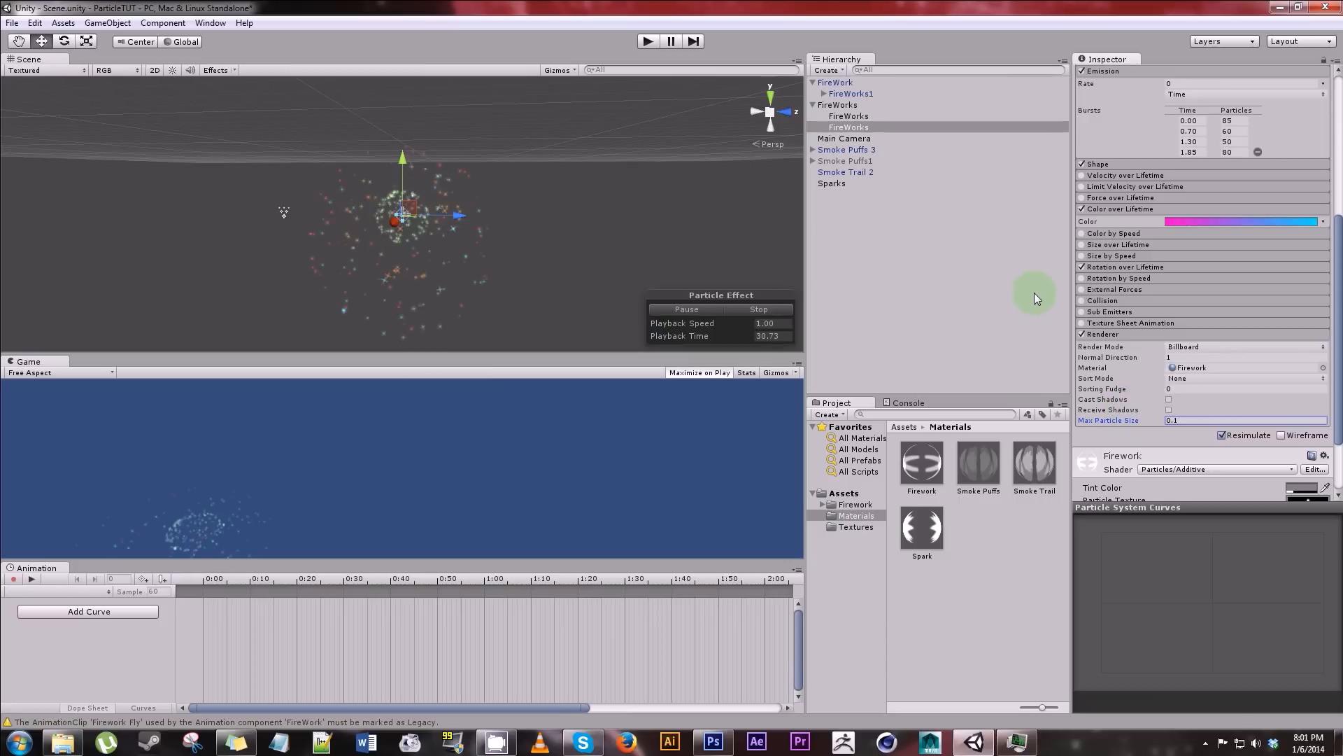
- Look through the mobile particle shader options available for the Firework material
{"action": "scroll", "coordinate": [1210, 237], "scroll_direction": "up", "scroll_amount": 3}
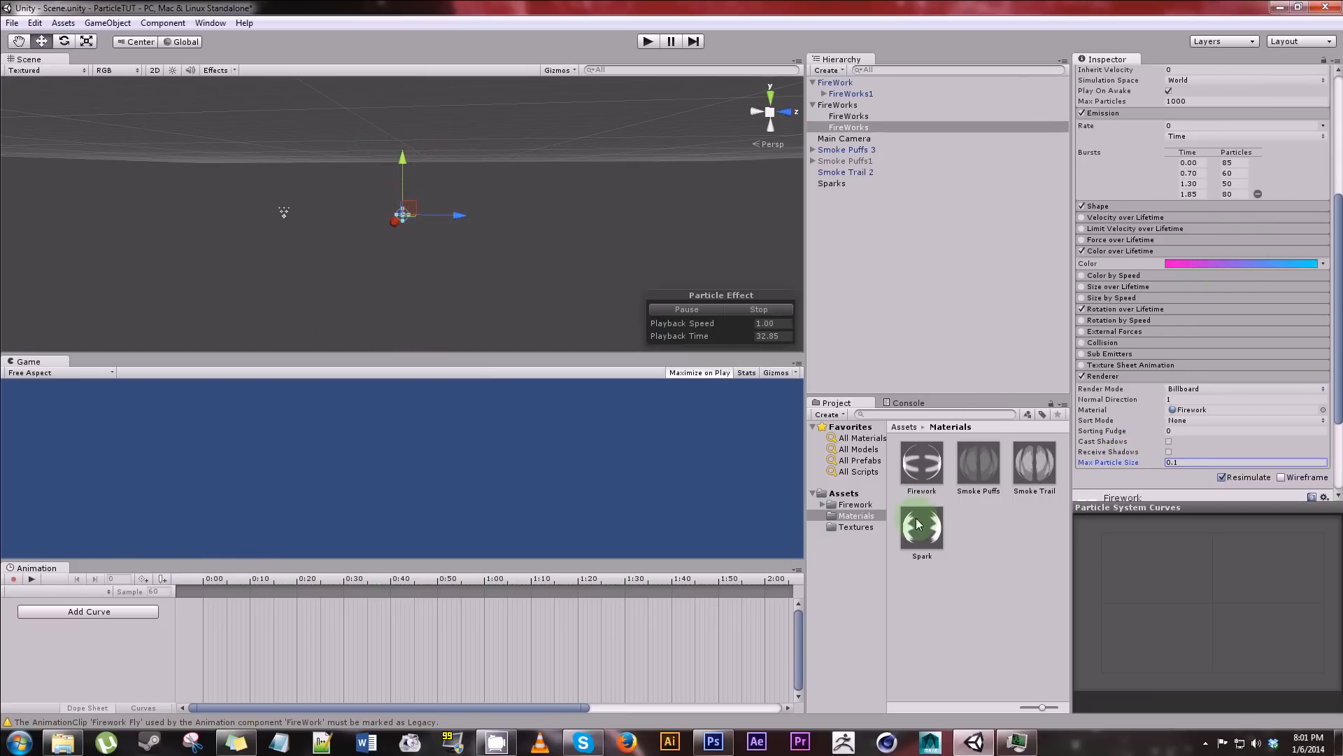
{"action": "left_click", "coordinate": [922, 490]}
{"action": "left_click", "coordinate": [1189, 87]}
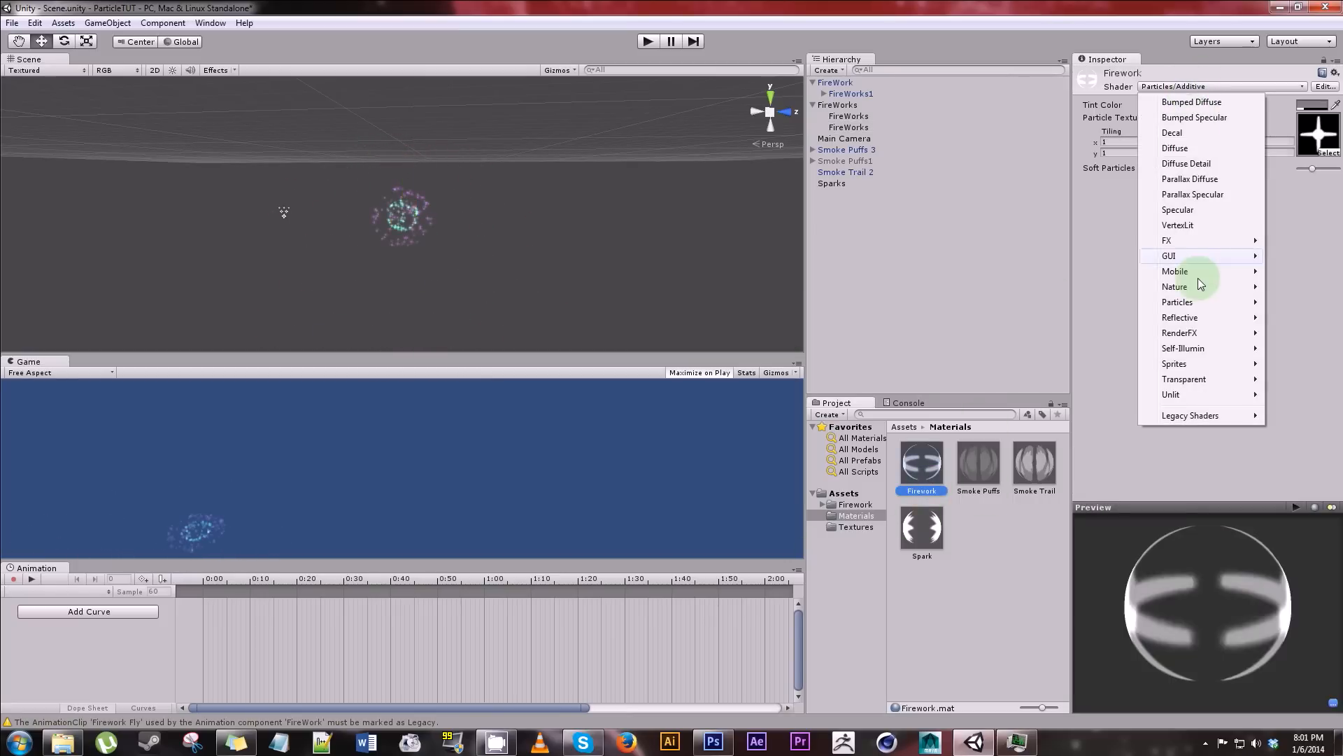
{"action": "mouse_move", "coordinate": [1176, 271]}
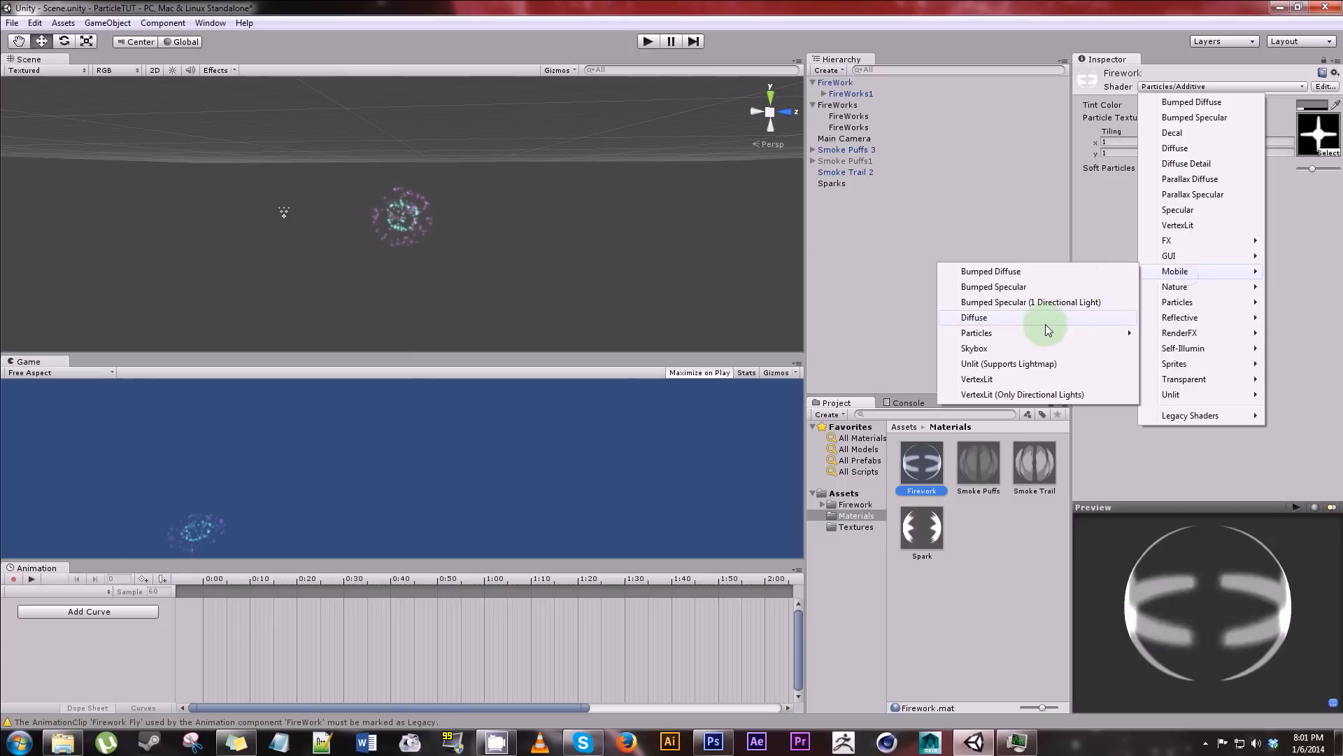
{"action": "mouse_move", "coordinate": [1042, 333]}
{"action": "left_click", "coordinate": [1117, 242]}
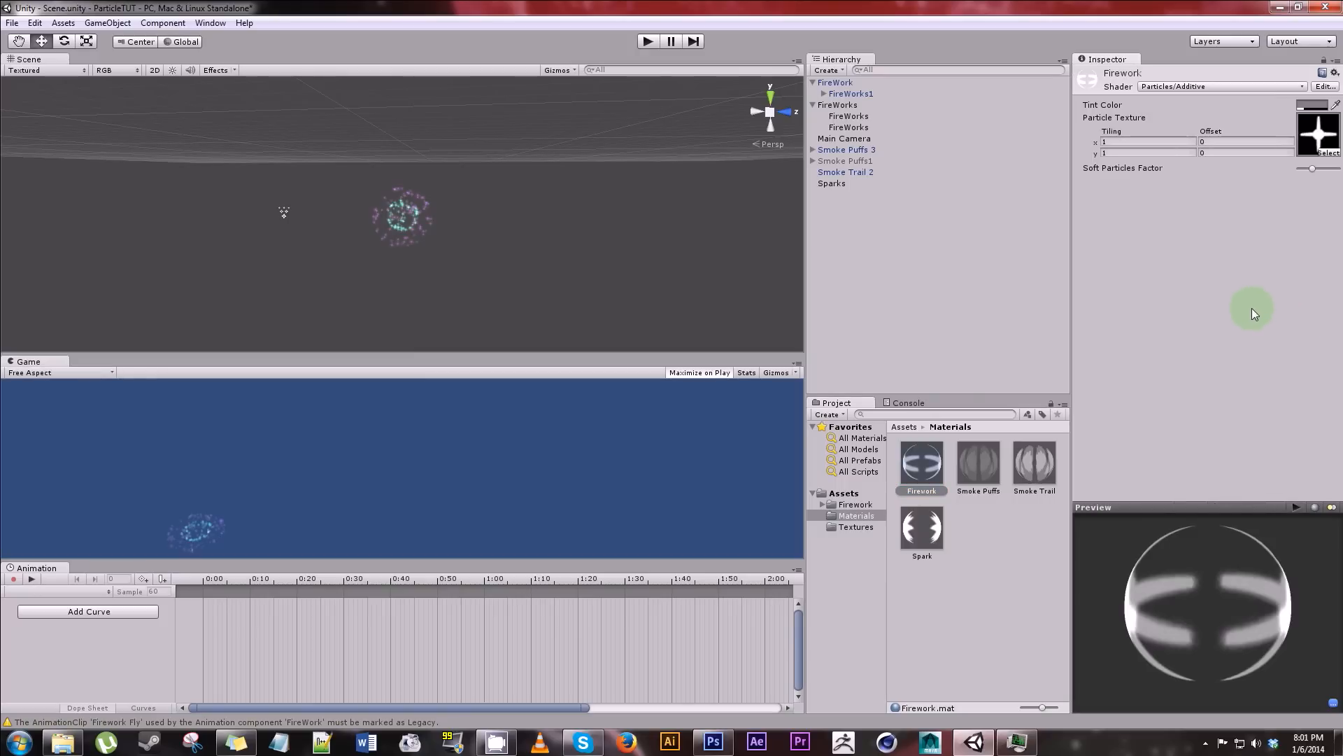
- Nest the Sparks particle system inside the parent FireWorks object
{"action": "left_click", "coordinate": [845, 105]}
{"action": "left_click", "coordinate": [856, 181]}
{"action": "left_click_drag", "start_coordinate": [856, 181], "coordinate": [852, 104]}
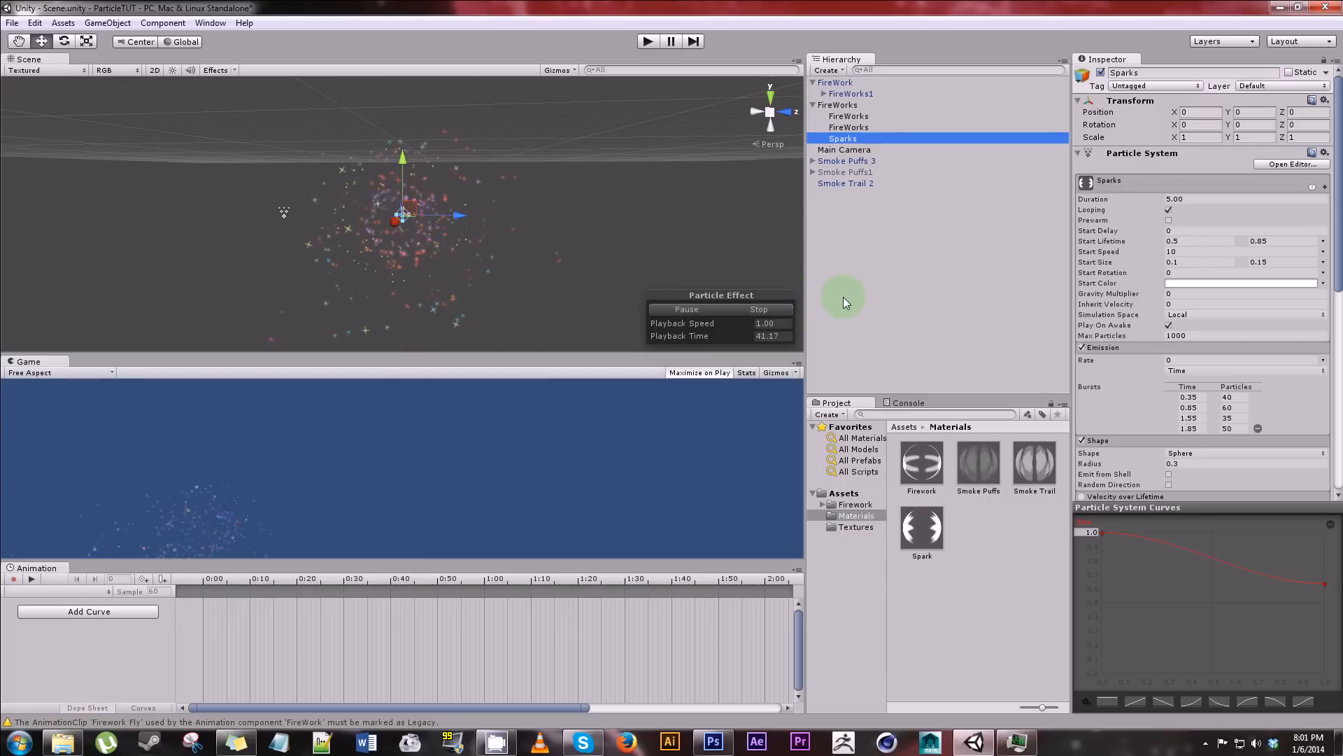
- Set the start speed of Sparks to 8 and its gravity multiplier to 0.75
{"action": "left_click", "coordinate": [1183, 251]}
{"action": "type", "text": "8"}
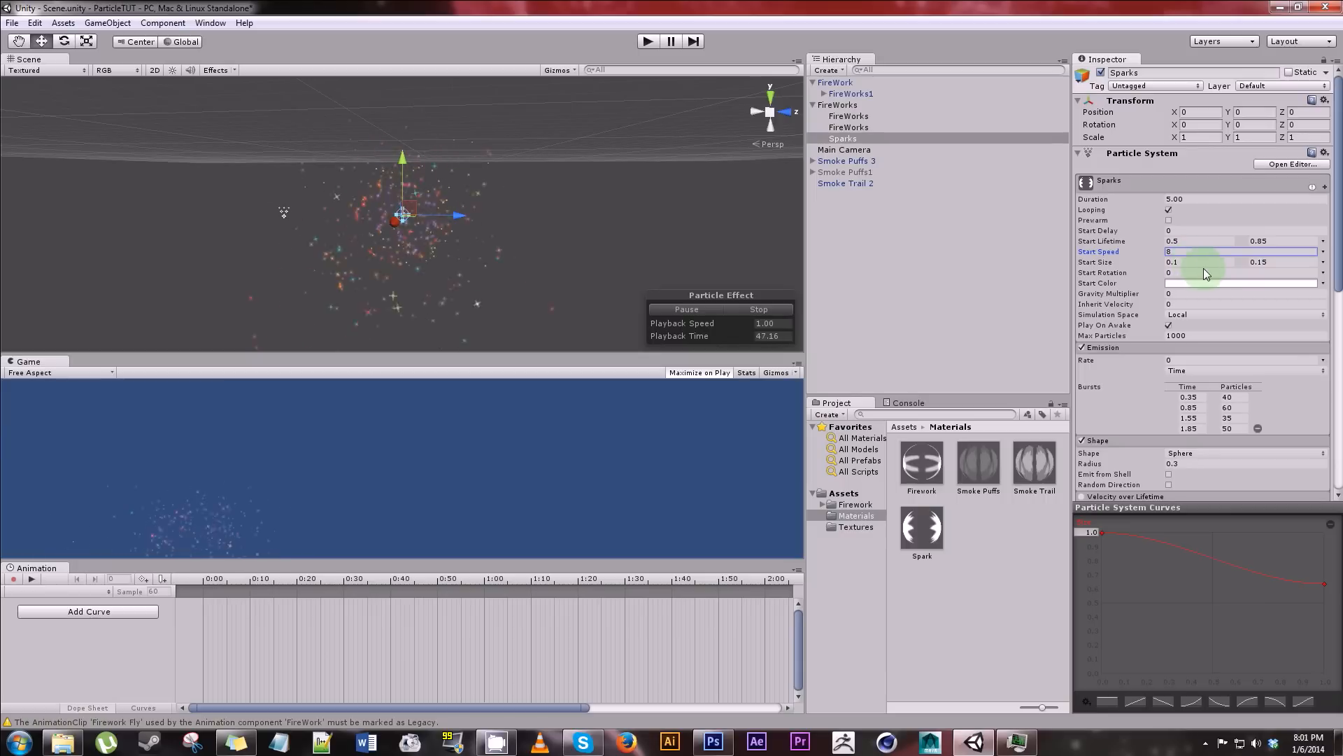
{"action": "left_click", "coordinate": [1187, 294]}
{"action": "type", "text": "0.75"}
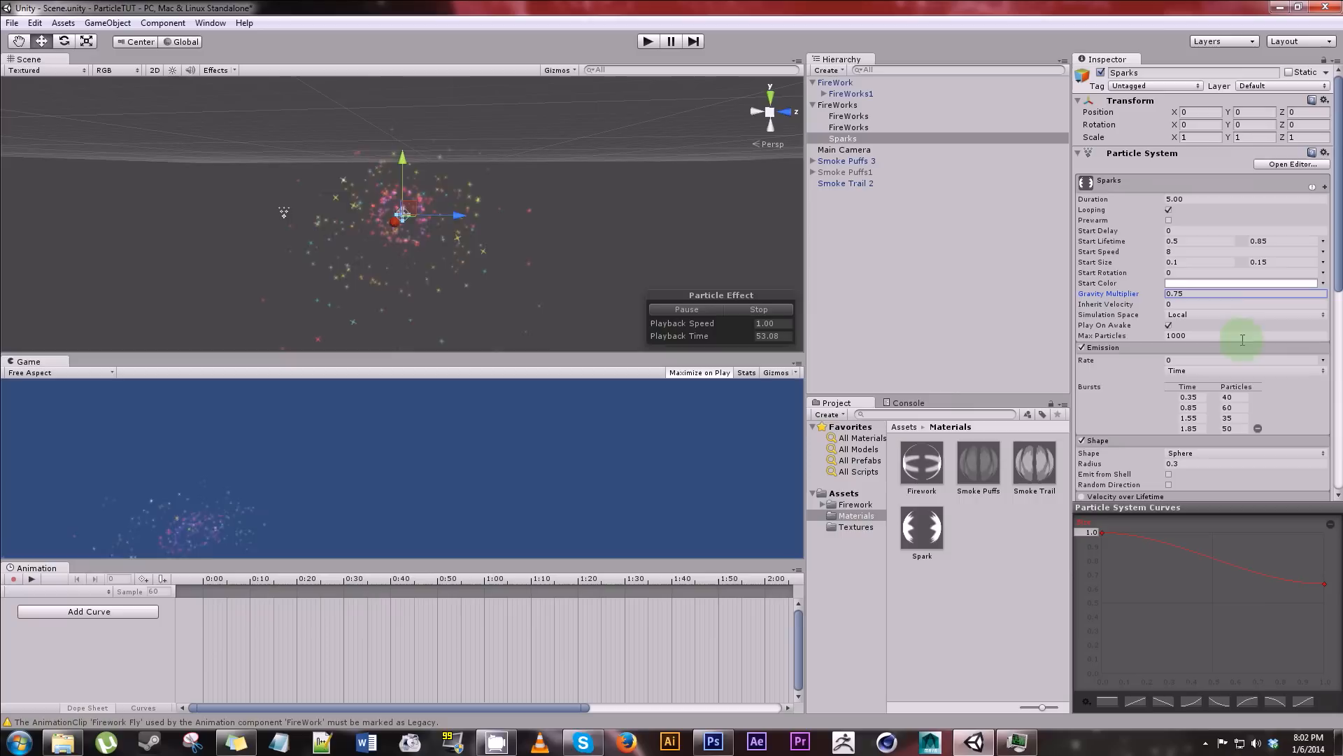
{"action": "left_click", "coordinate": [1190, 304]}
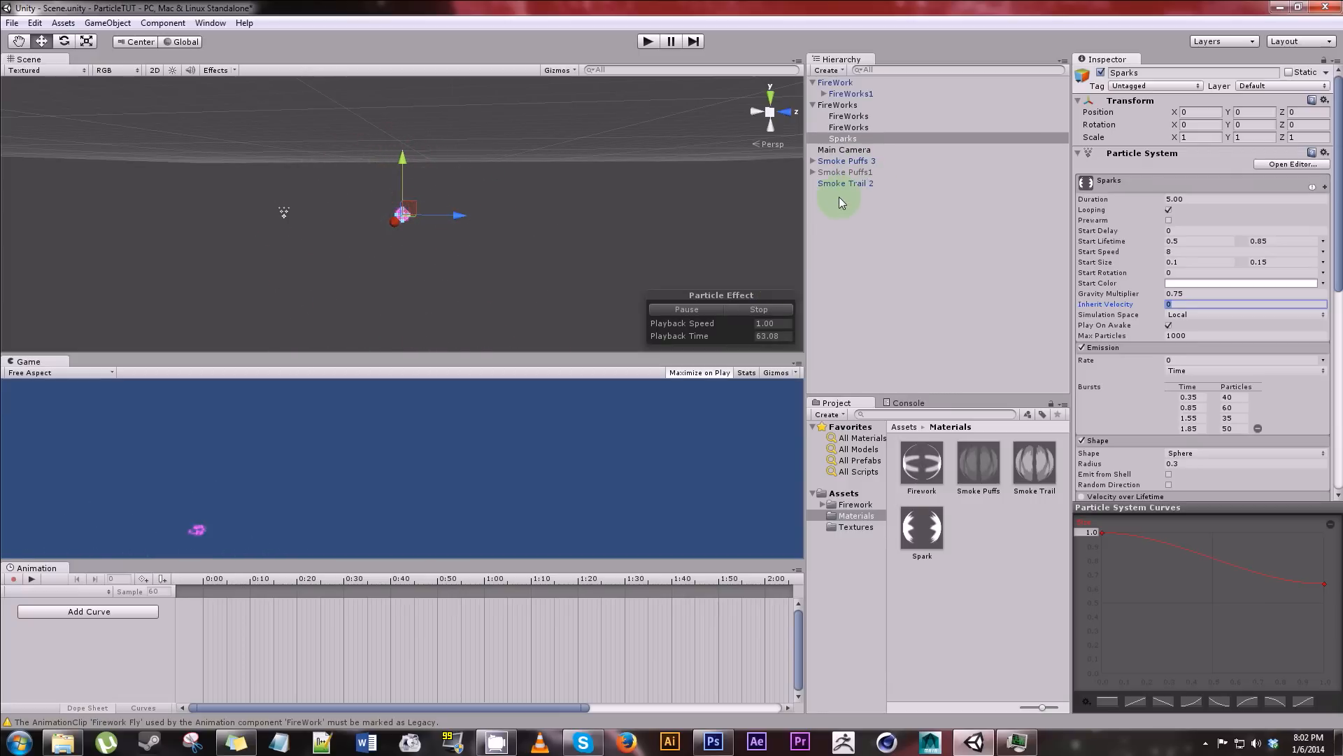
- Nest Smoke Puffs 3 and Smoke Trail 2 inside the parent FireWorks, and disable looping on the parent and both nested FireWorks systems
{"action": "left_click_drag", "start_coordinate": [847, 184], "coordinate": [866, 104]}
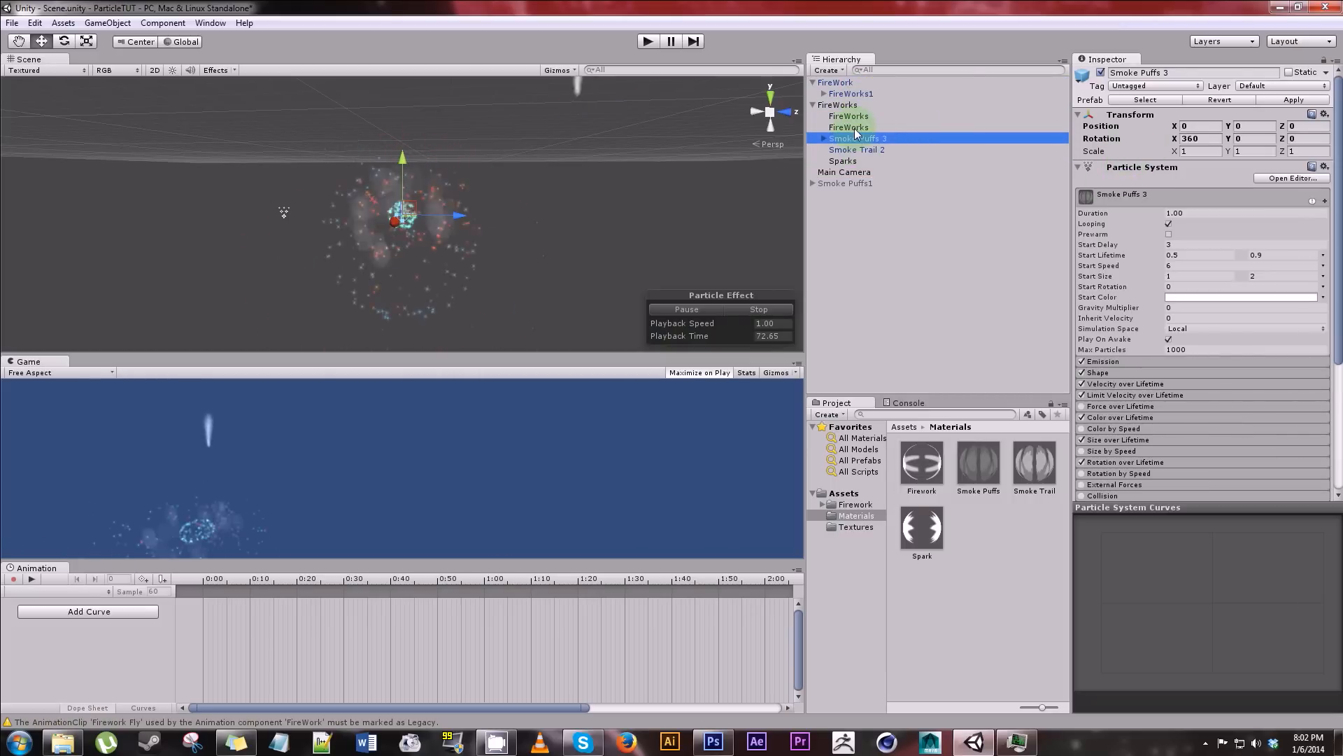
{"action": "left_click", "coordinate": [843, 105]}
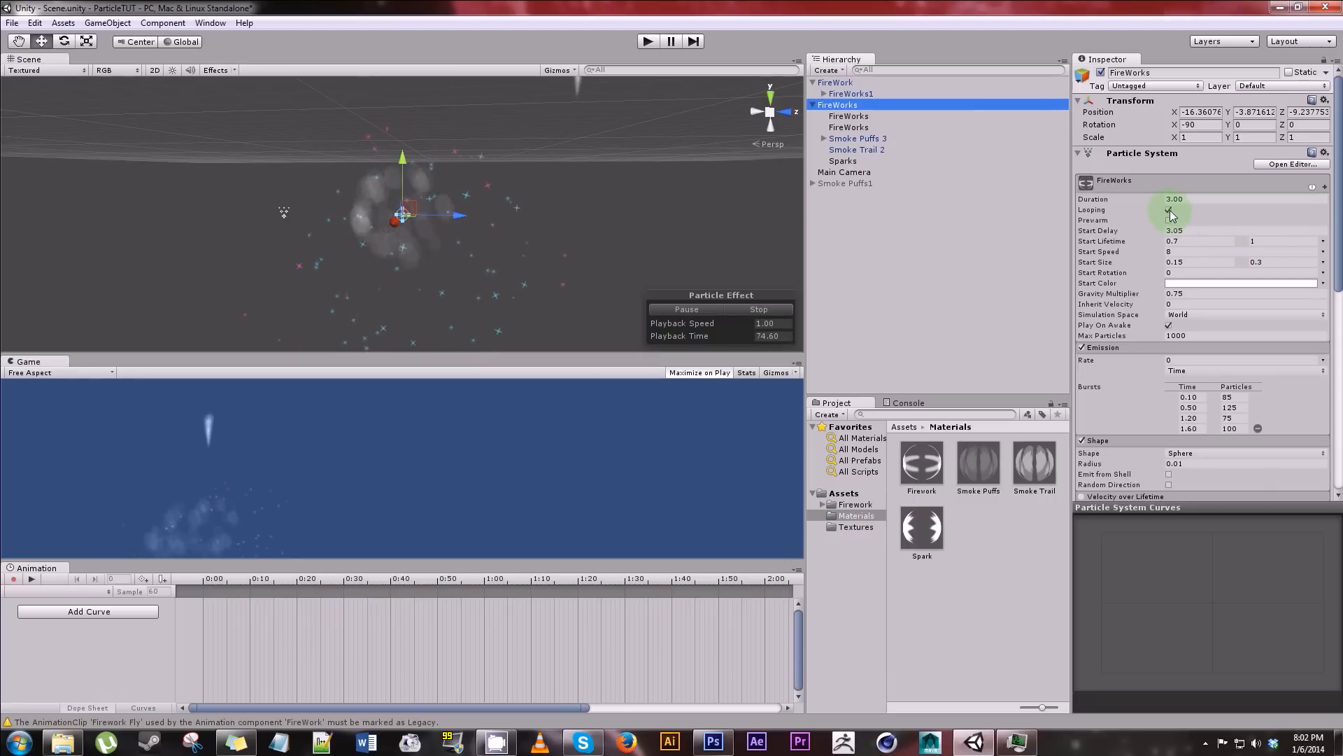
{"action": "left_click", "coordinate": [849, 116]}
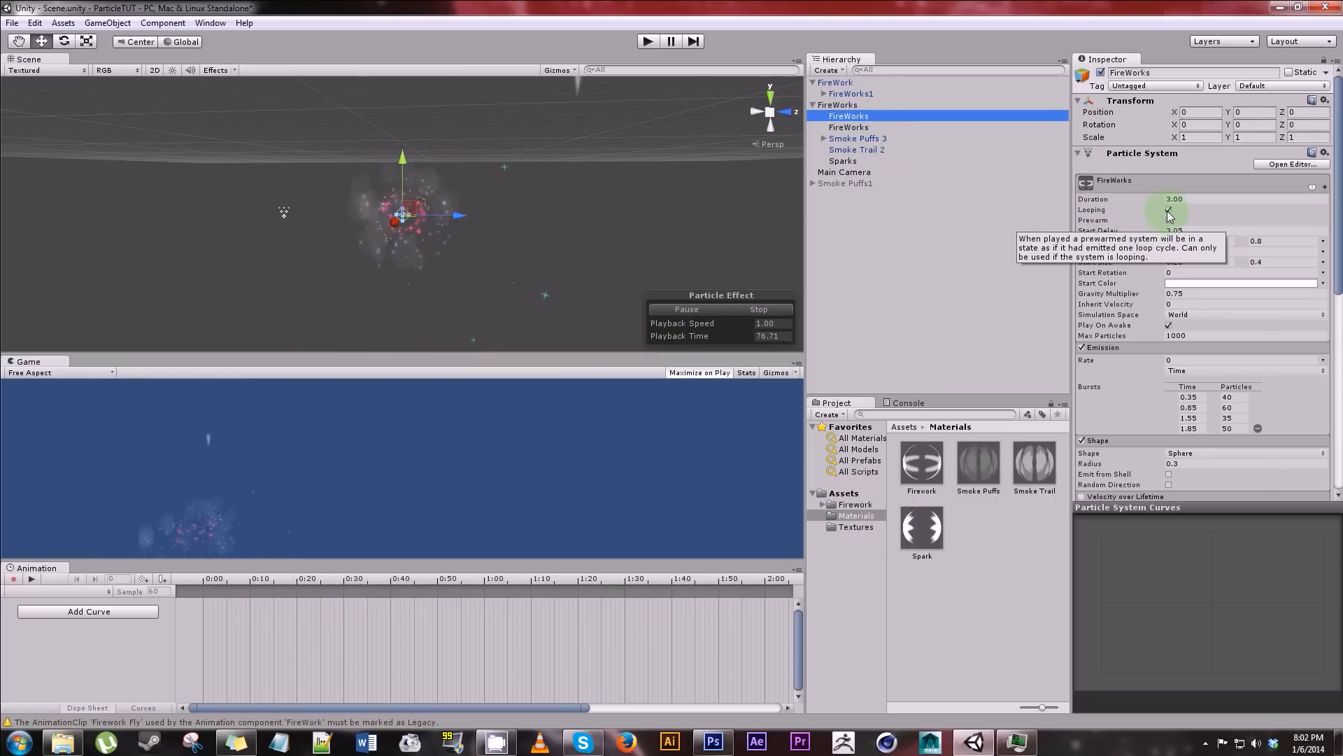
{"action": "left_click", "coordinate": [1168, 210]}
{"action": "left_click", "coordinate": [910, 128]}
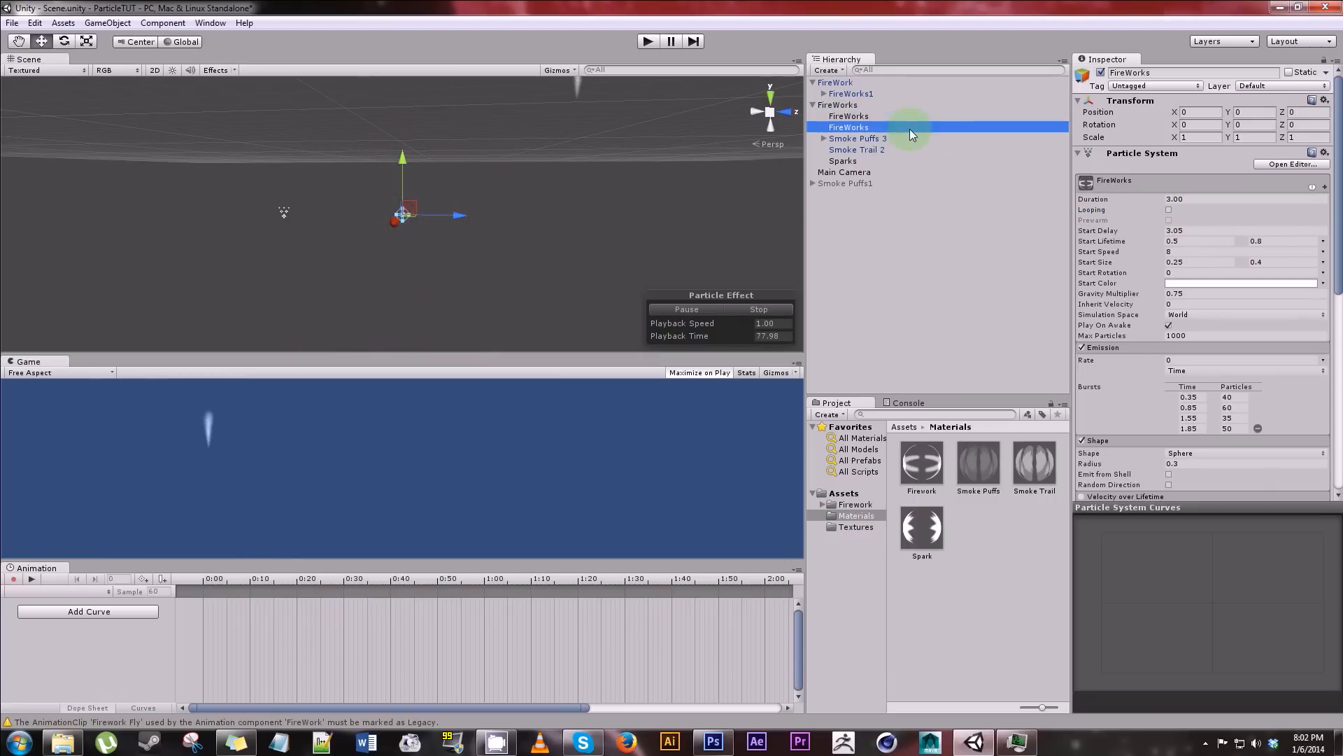
{"action": "left_click", "coordinate": [1168, 210]}
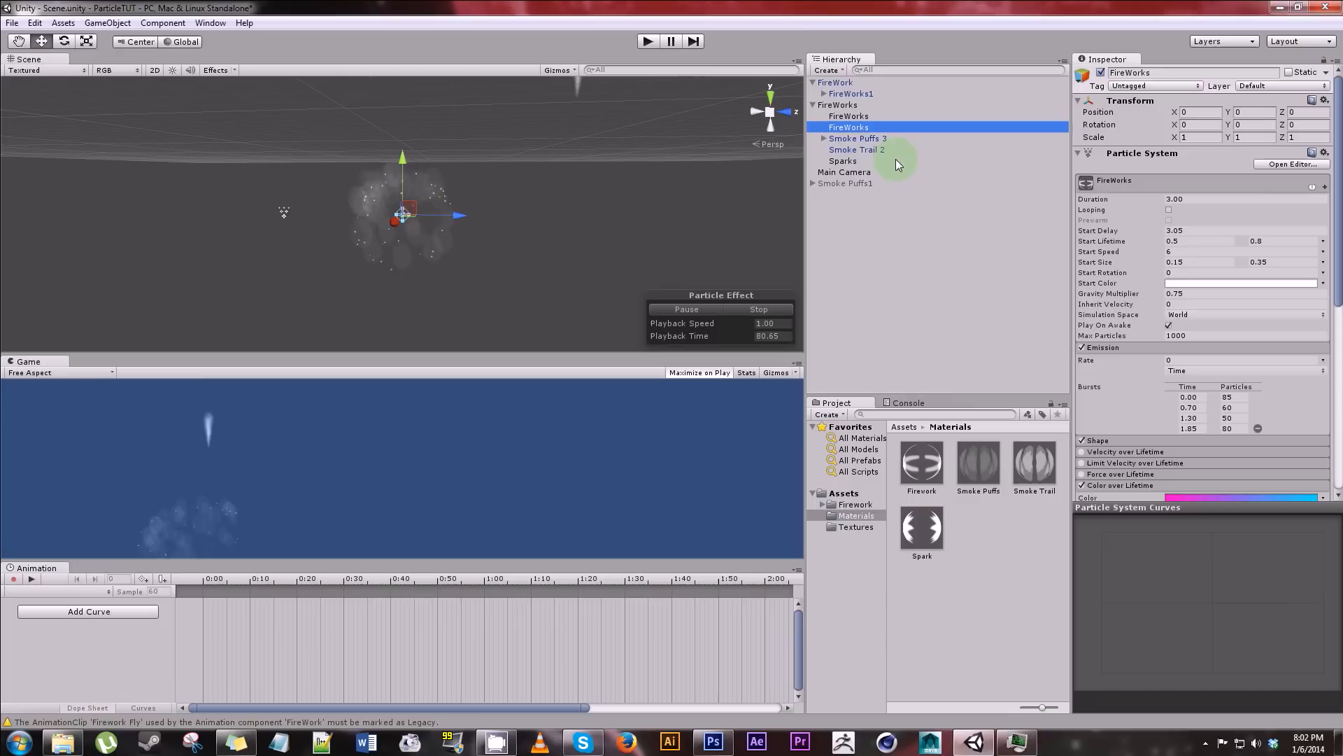
- Disable looping on the nested Smoke Puffs 3, Smoke Trail 2 and Sparks systems
{"action": "left_click", "coordinate": [876, 140]}
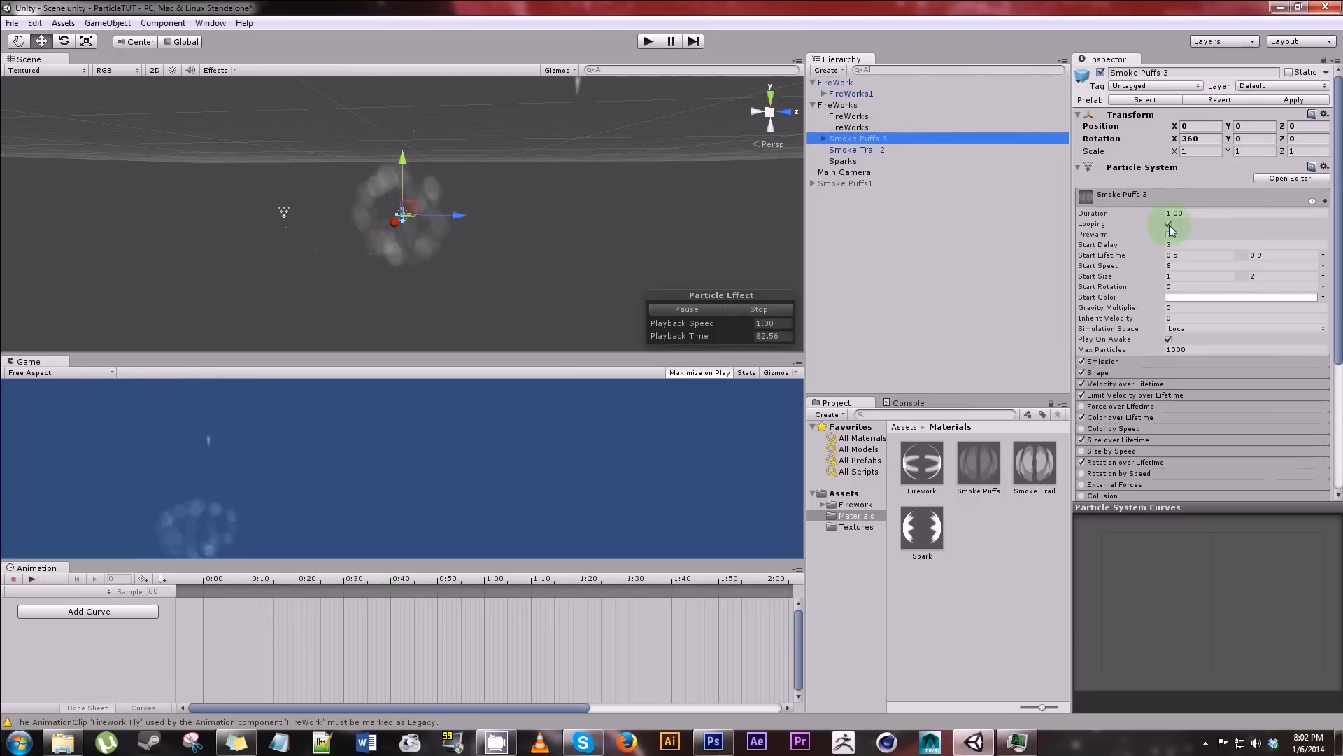
{"action": "left_click", "coordinate": [1169, 224]}
{"action": "left_click", "coordinate": [857, 150]}
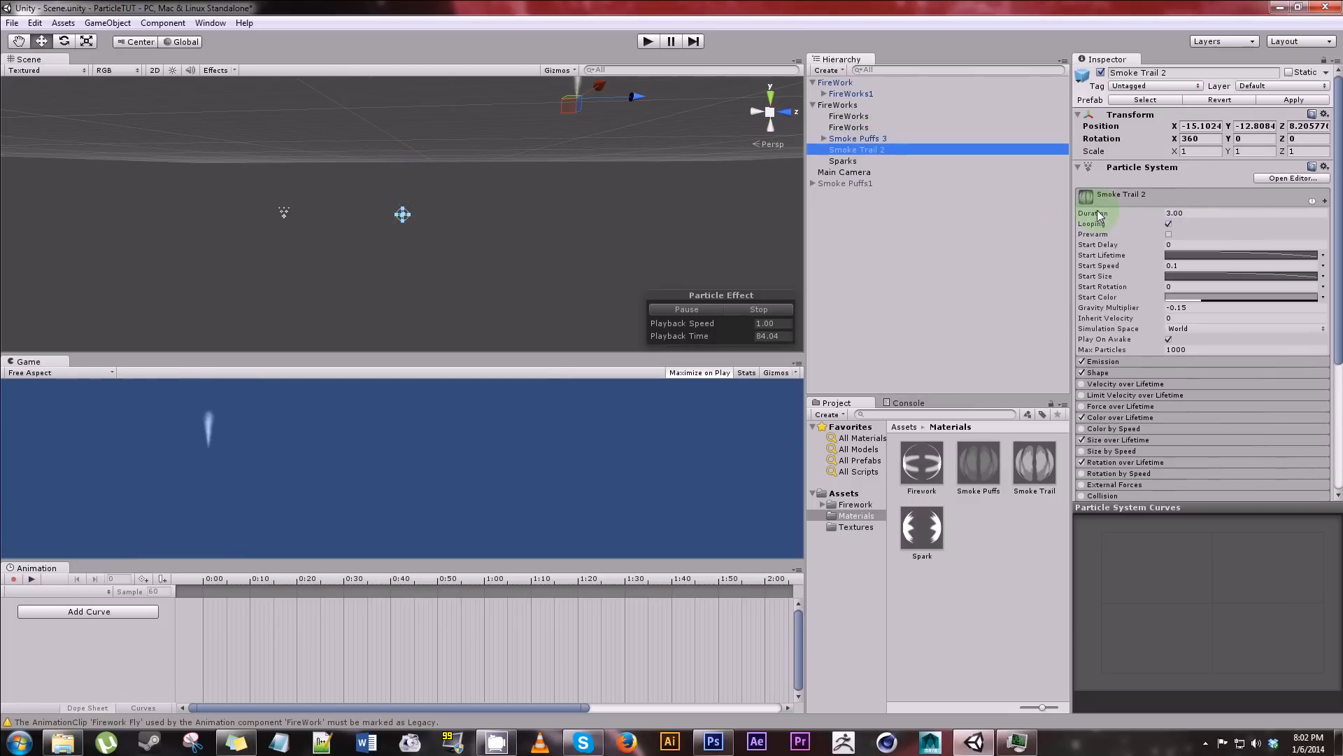
{"action": "left_click", "coordinate": [1168, 224]}
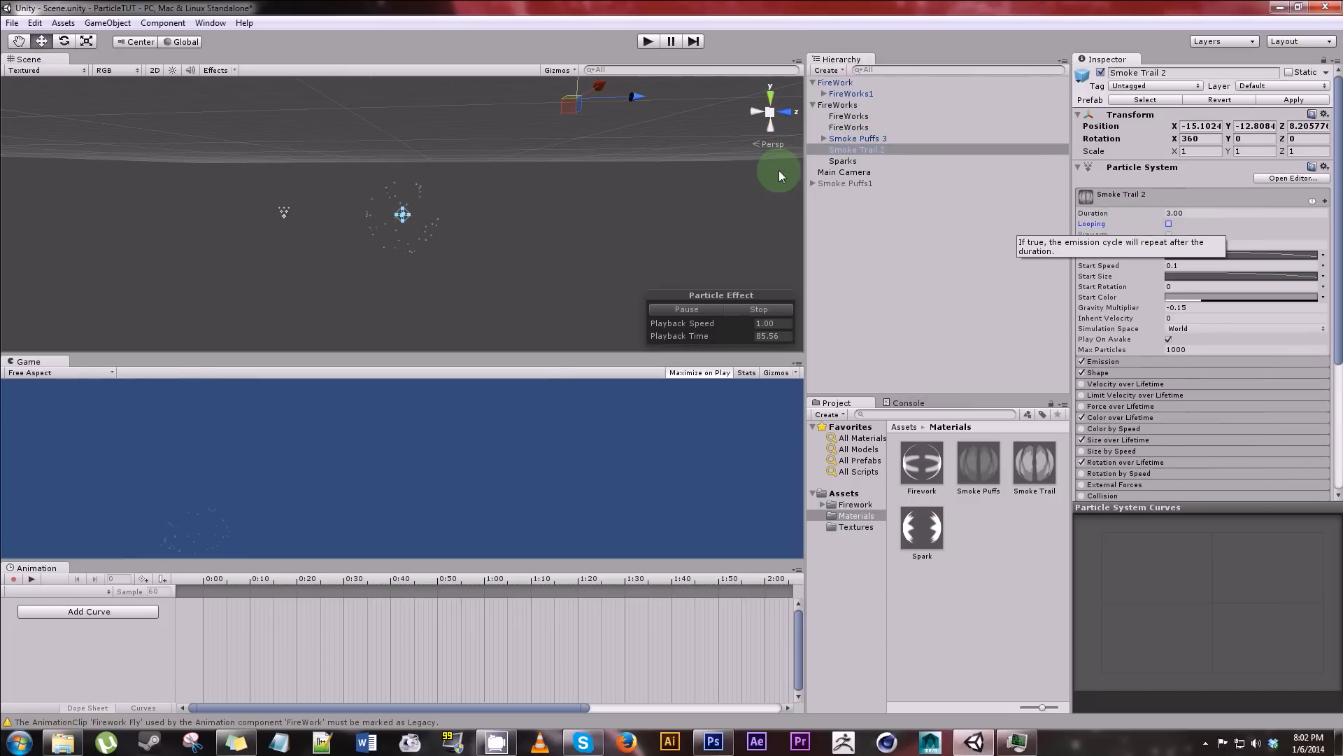
{"action": "left_click", "coordinate": [846, 162]}
{"action": "left_click", "coordinate": [1169, 210]}
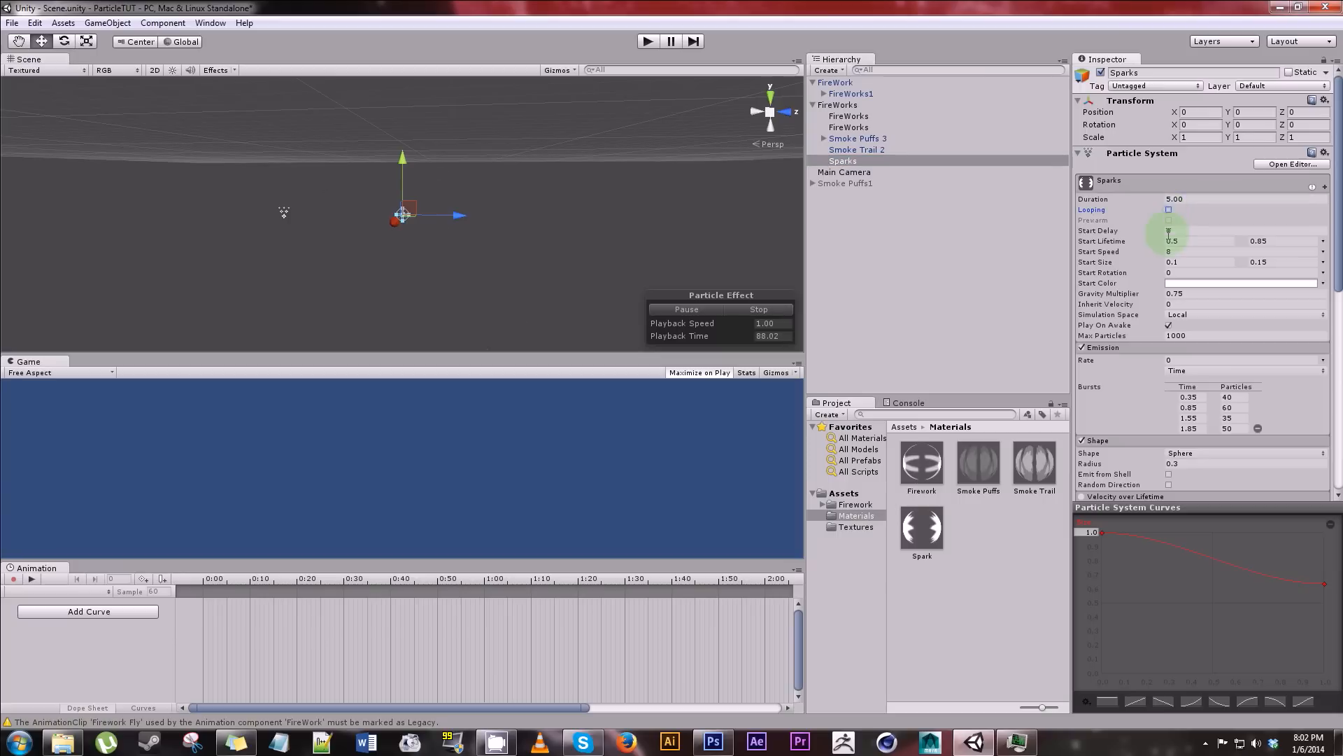
- Set the duration of Sparks to 3 and its start delay to 3.05, and collapse the FireWorks group
{"action": "left_click", "coordinate": [1189, 199]}
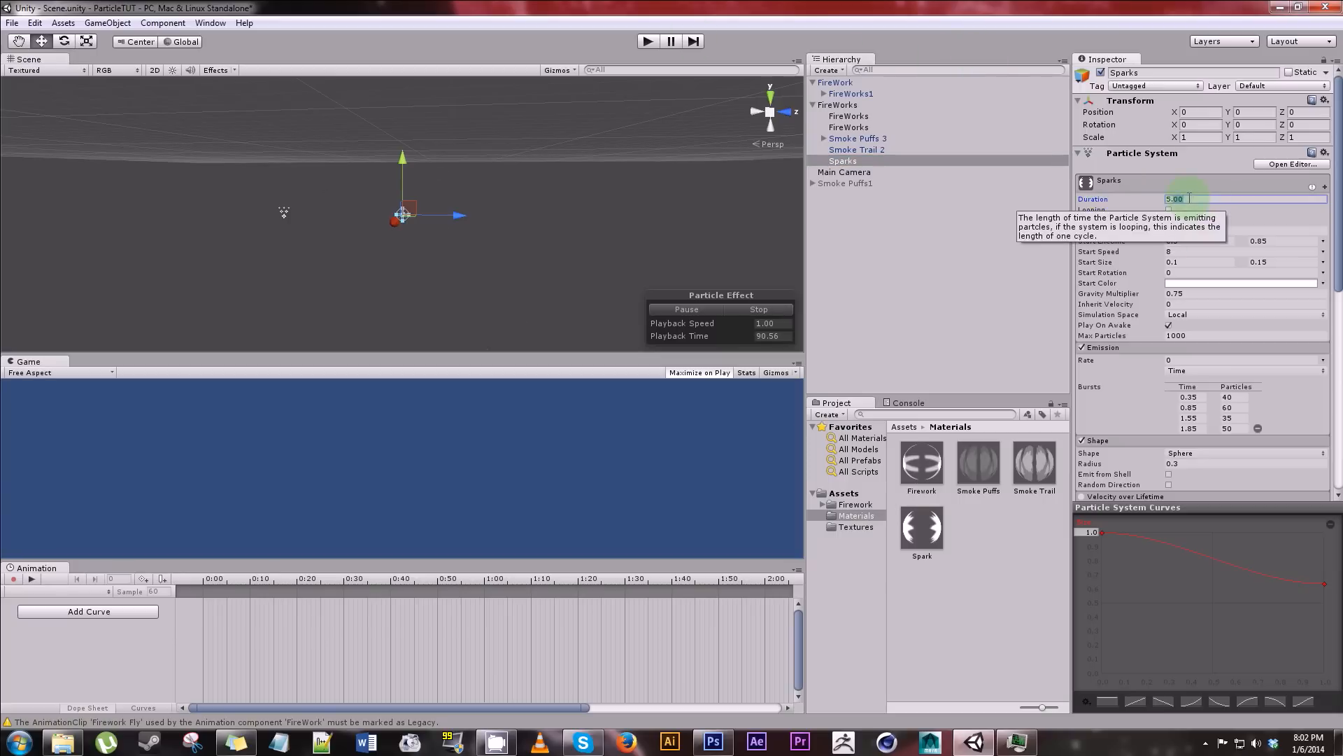
{"action": "type", "text": "3"}
{"action": "left_click", "coordinate": [1194, 232]}
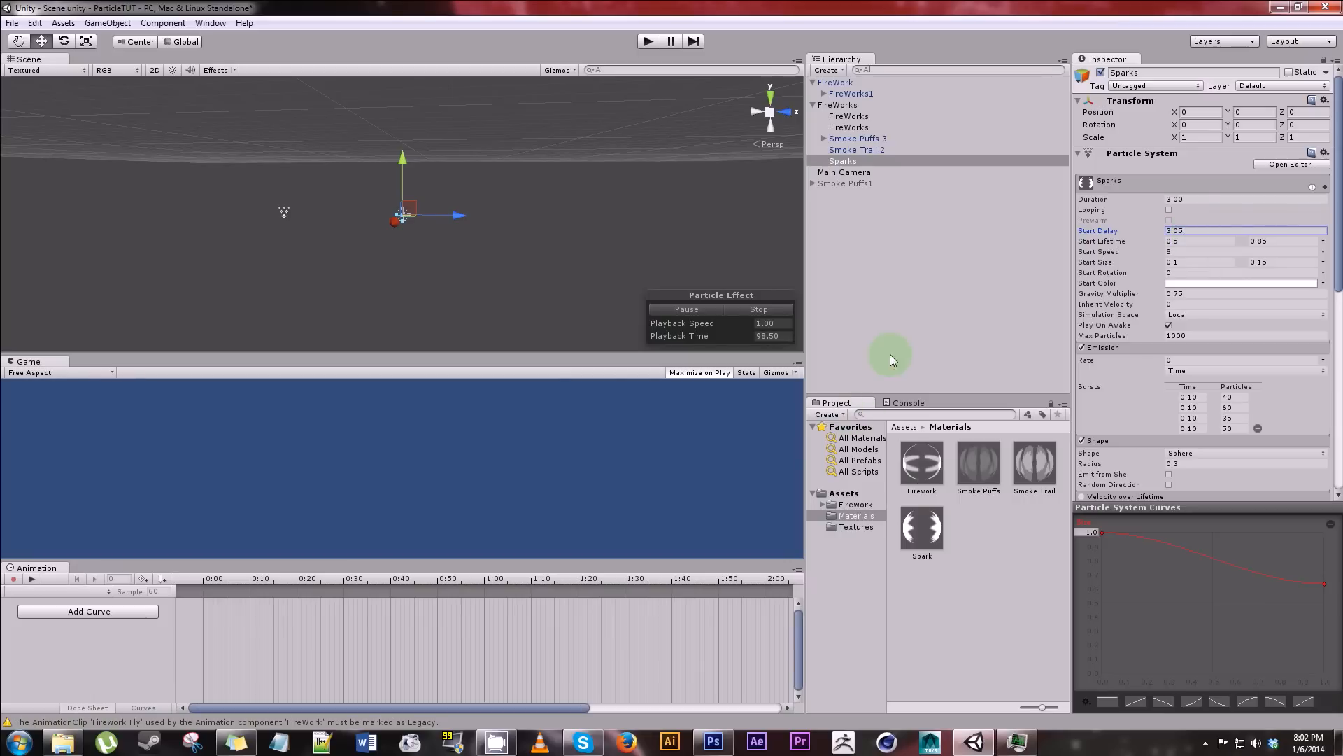
{"action": "left_click", "coordinate": [813, 105]}
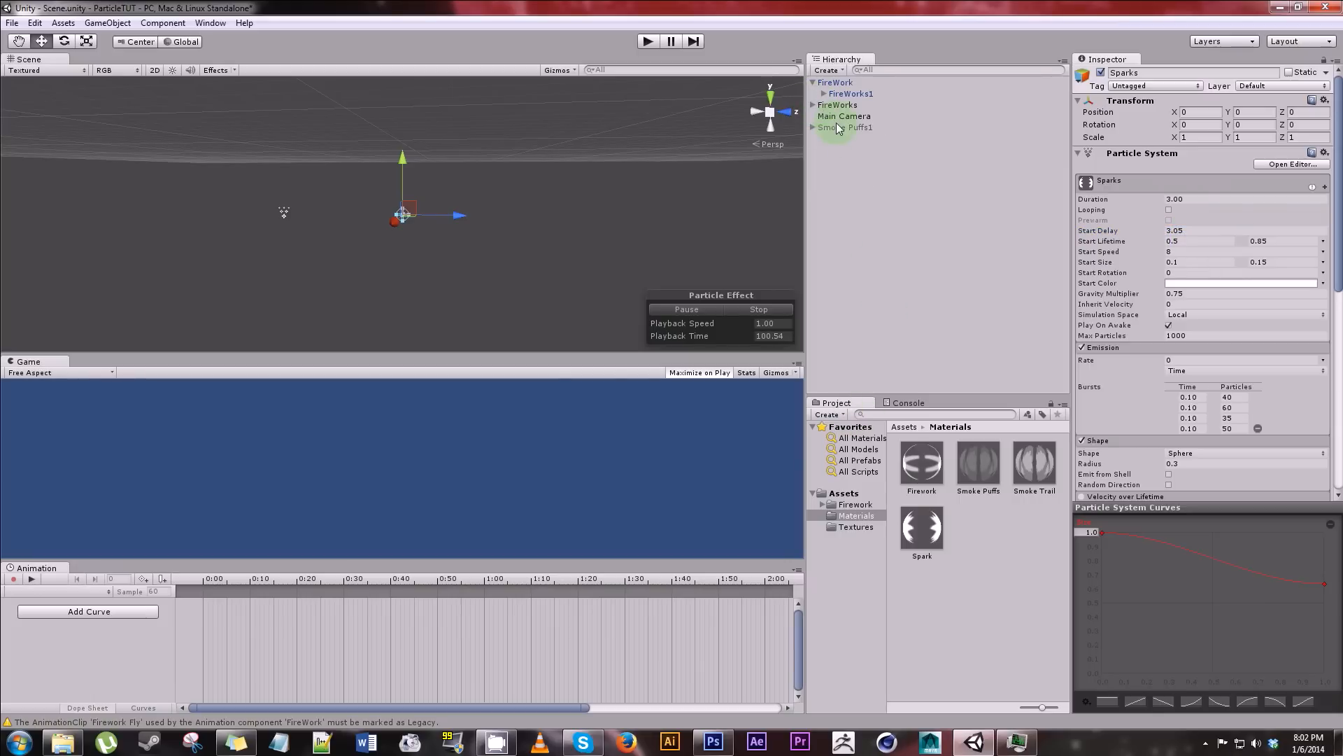
- Create a folder named Fireworks22 in the project's root Assets folder
{"action": "left_click", "coordinate": [855, 494]}
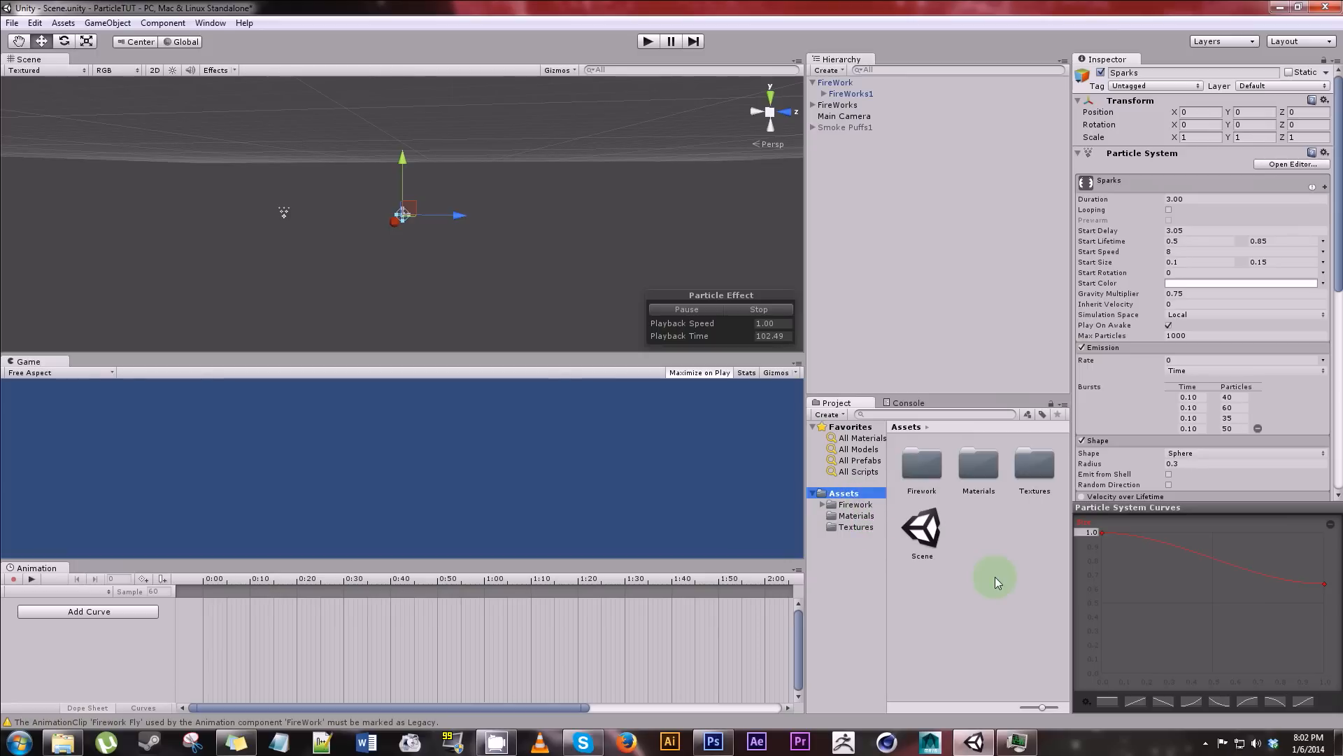
{"action": "left_click", "coordinate": [863, 516]}
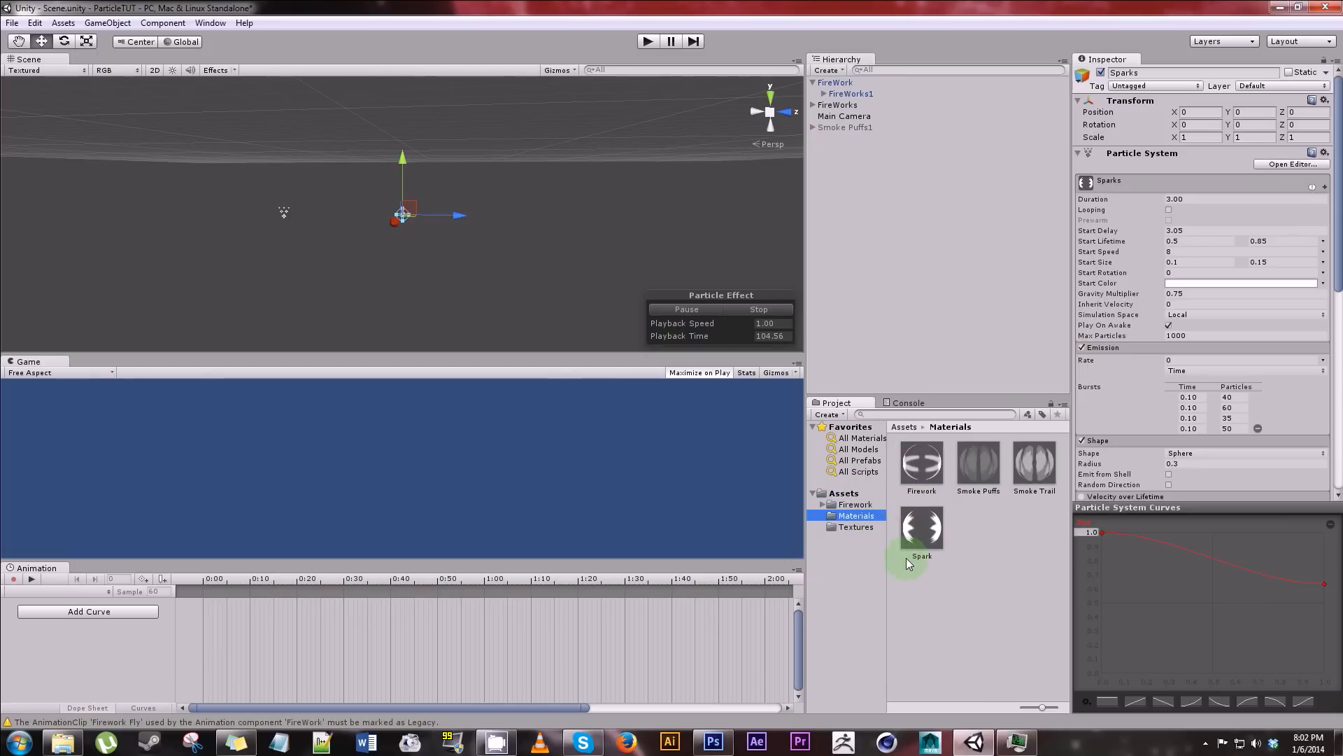
{"action": "left_click", "coordinate": [844, 493]}
{"action": "right_click", "coordinate": [951, 619]}
{"action": "left_click", "coordinate": [1000, 415]}
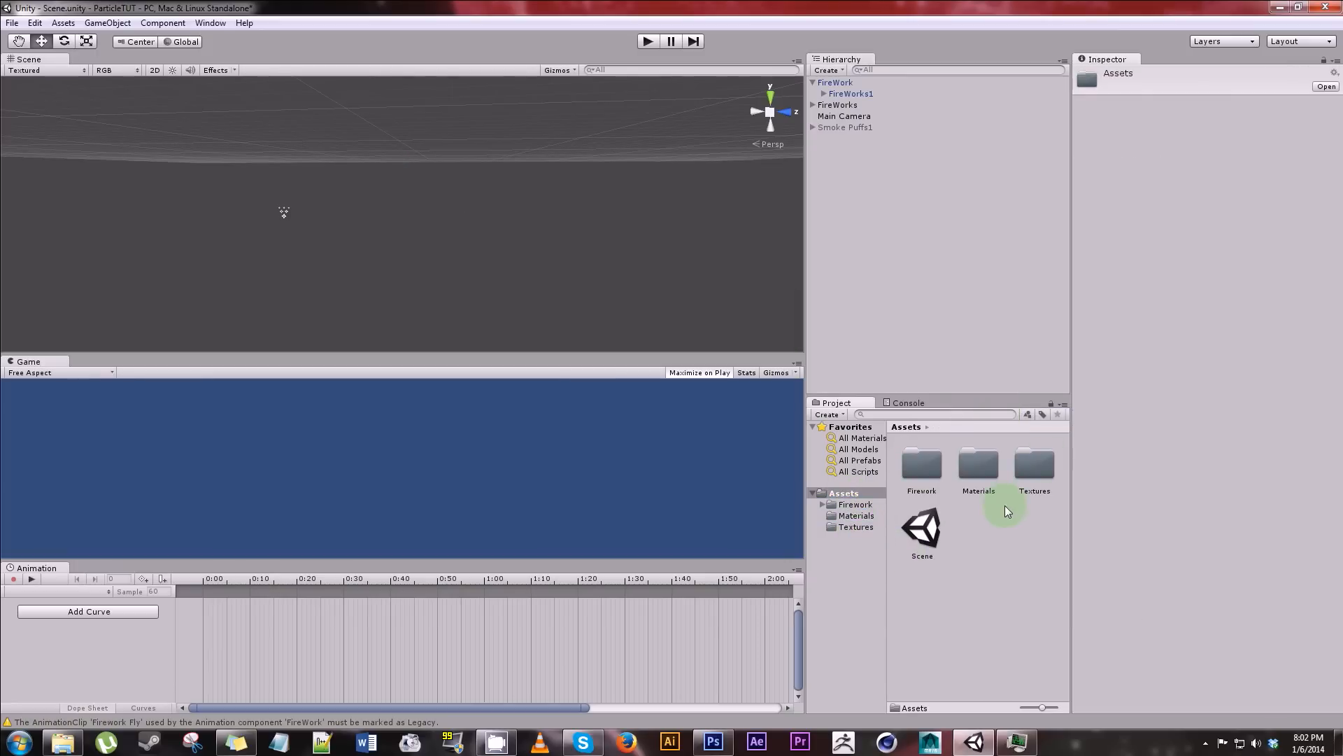
{"action": "right_click", "coordinate": [969, 600]}
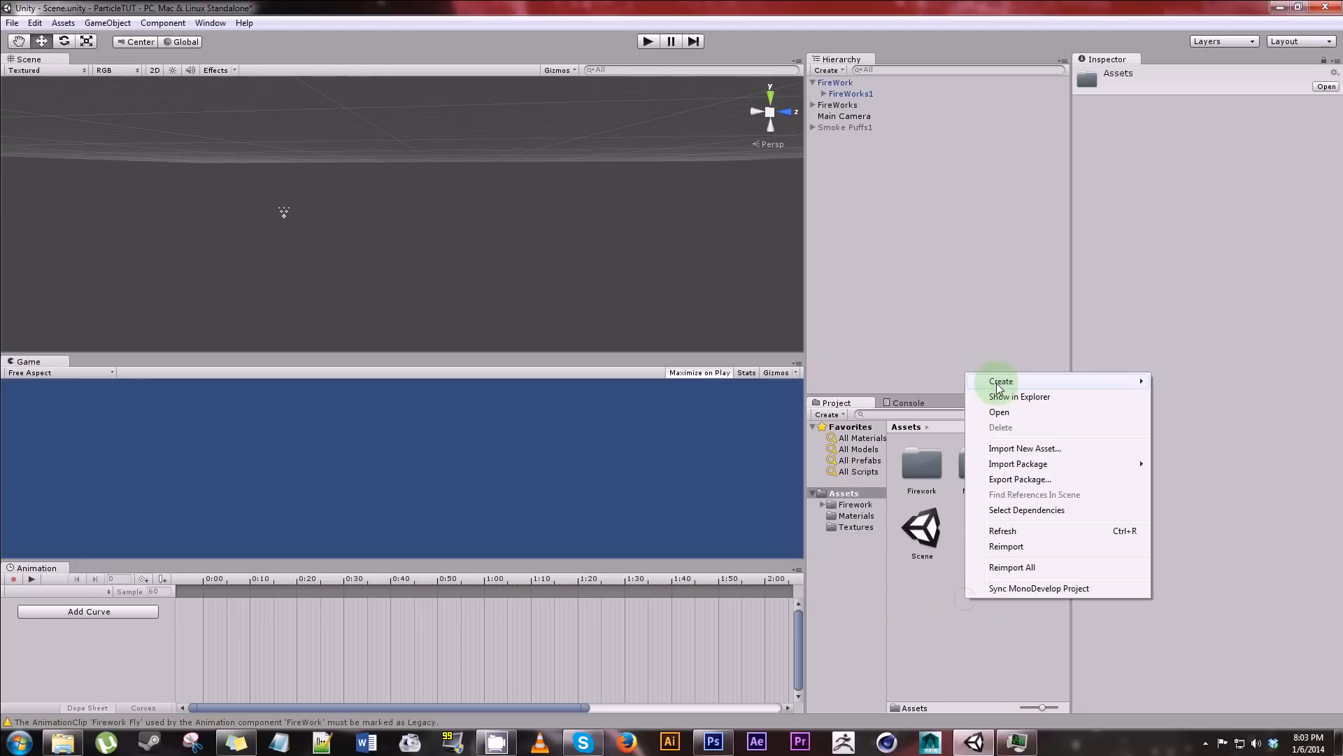
{"action": "mouse_move", "coordinate": [979, 381]}
{"action": "left_click", "coordinate": [1183, 381]}
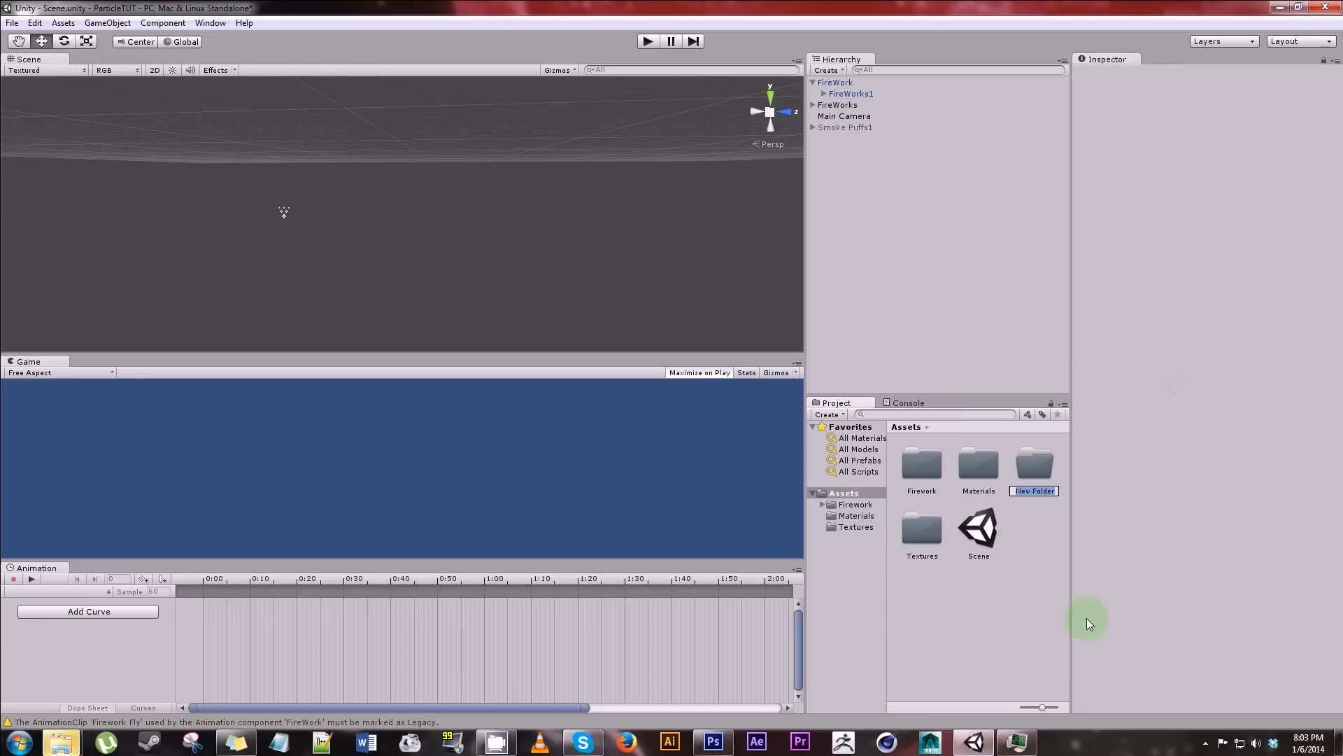
{"action": "type", "text": "Fireworks22"}
{"action": "key", "text": "Return"}
- Move the Materials and Textures folders into Fireworks22, and create an Animation folder alongside them
{"action": "left_click_drag", "start_coordinate": [1036, 463], "coordinate": [985, 467]}
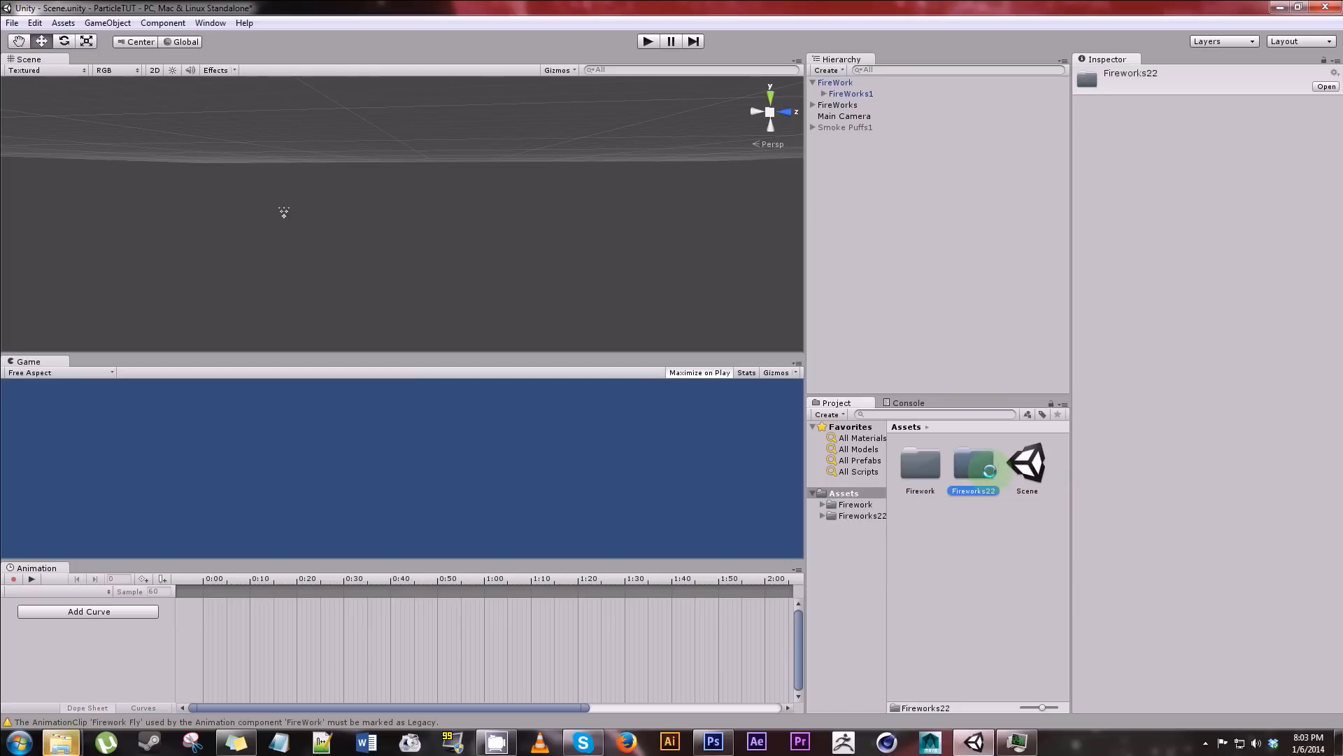
{"action": "double_click", "coordinate": [980, 467]}
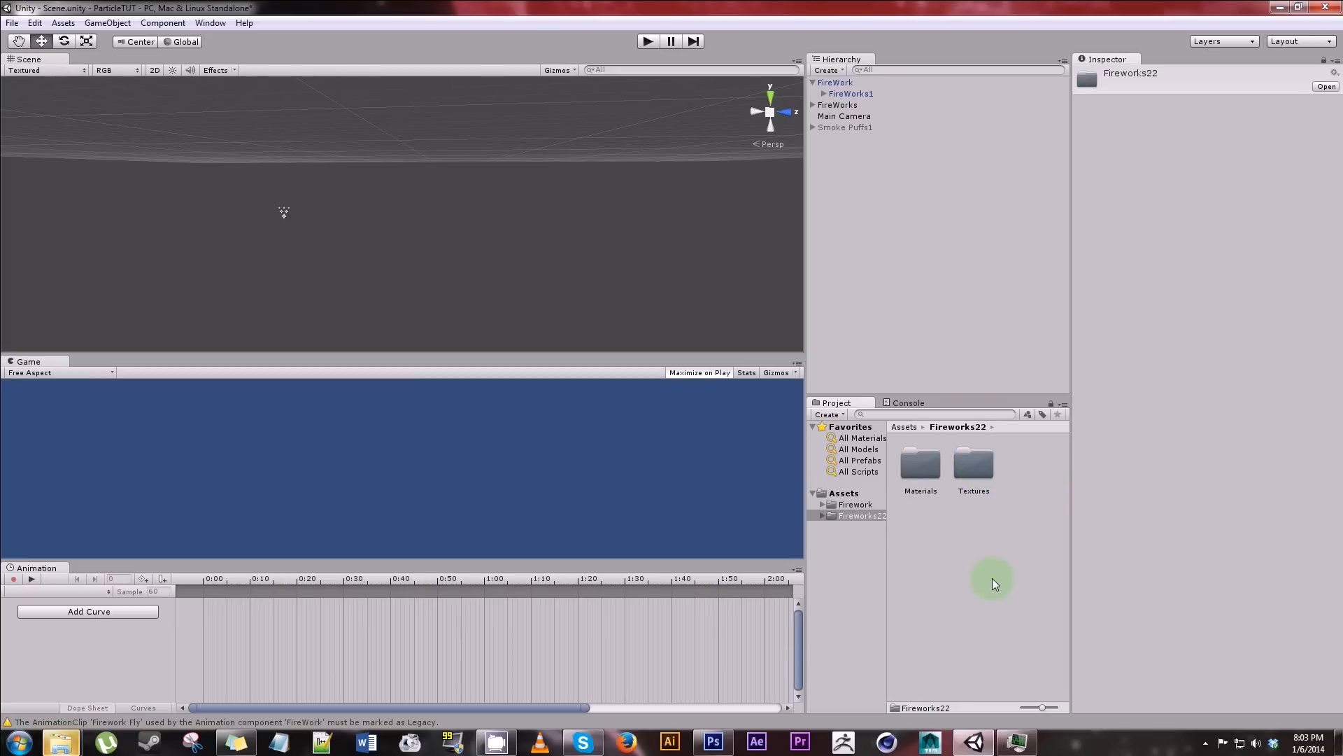
{"action": "right_click", "coordinate": [939, 578]}
{"action": "mouse_move", "coordinate": [976, 362]}
{"action": "left_click", "coordinate": [1140, 365]}
{"action": "type", "text": "Animation"}
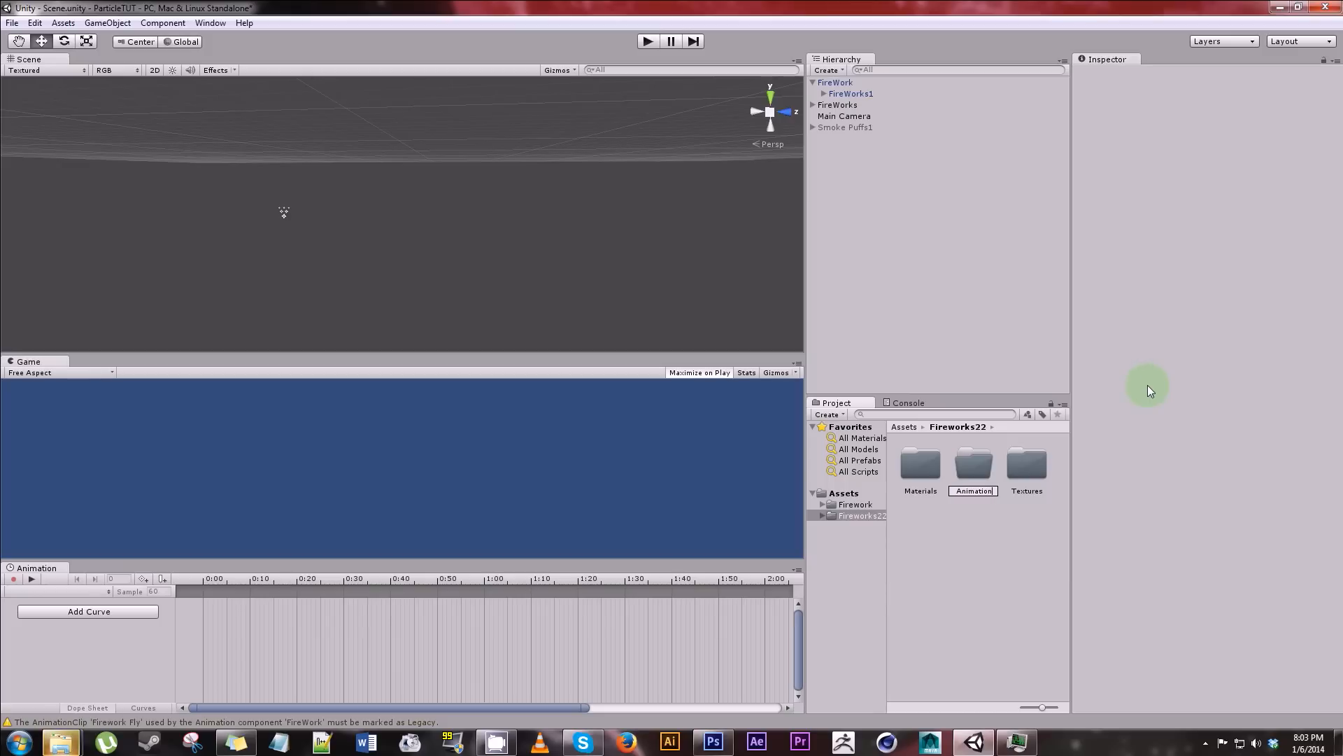
{"action": "key", "text": "Return"}
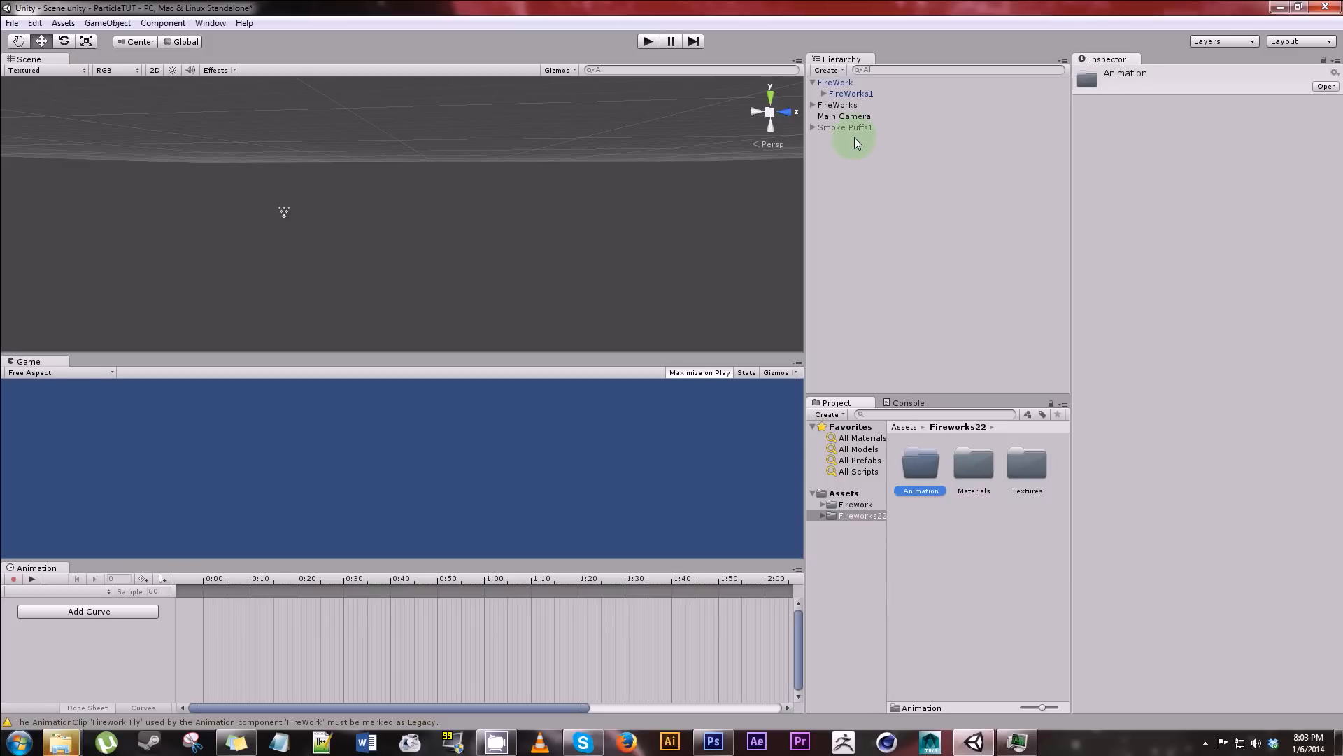
- Create an empty game object and set its position to 0, 0, 0
{"action": "left_click", "coordinate": [107, 23]}
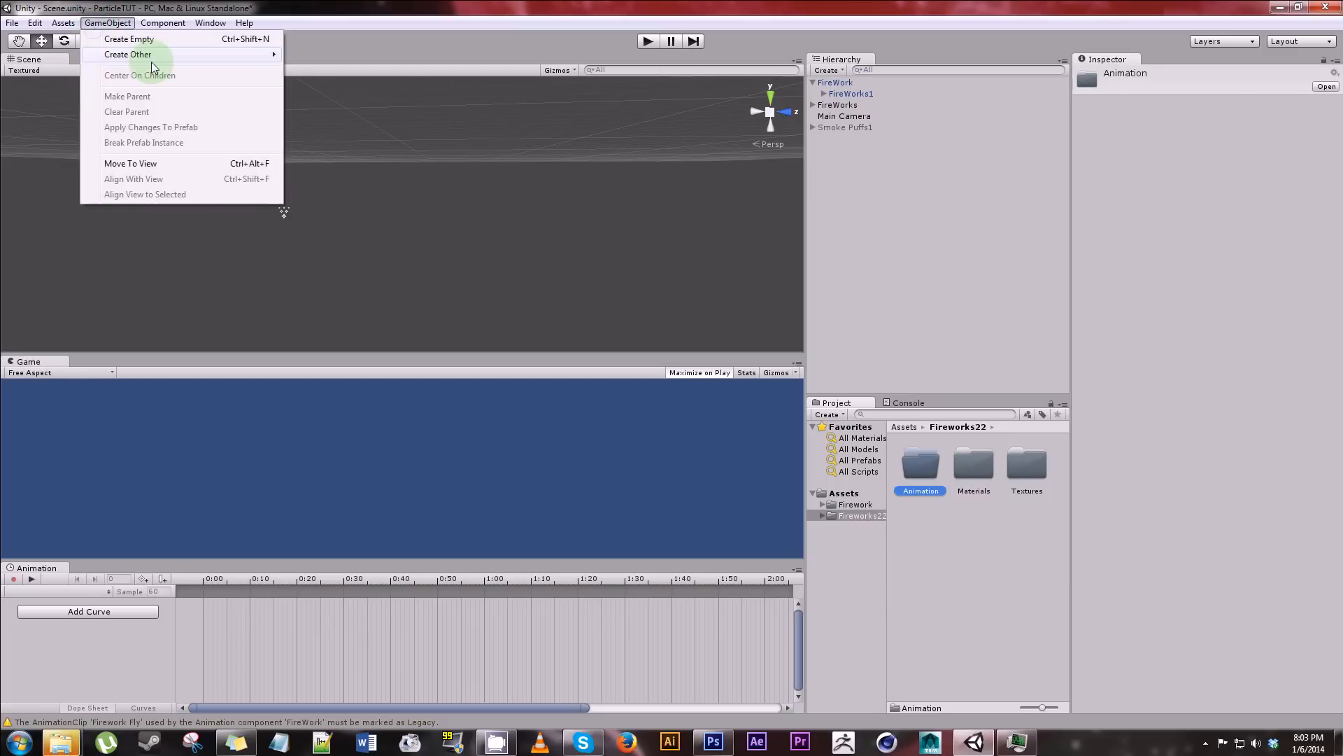
{"action": "mouse_move", "coordinate": [149, 54]}
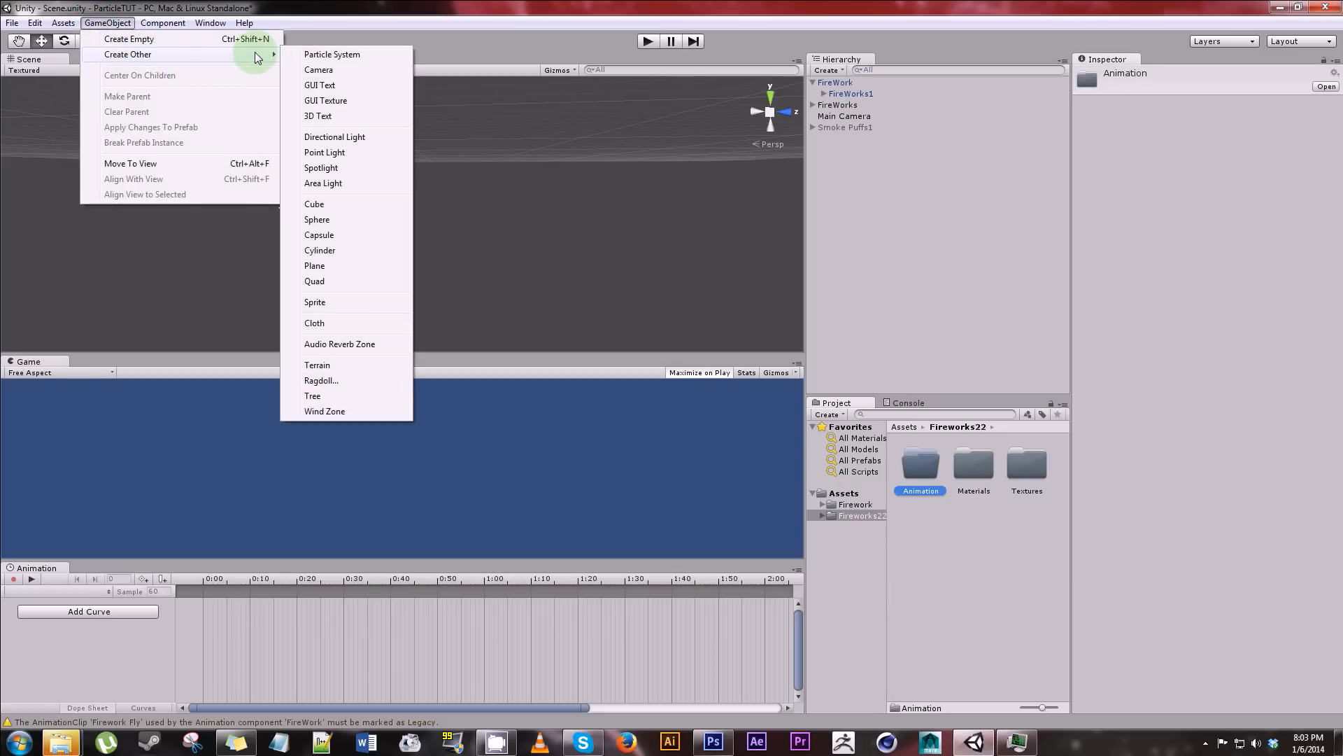
{"action": "left_click", "coordinate": [167, 38]}
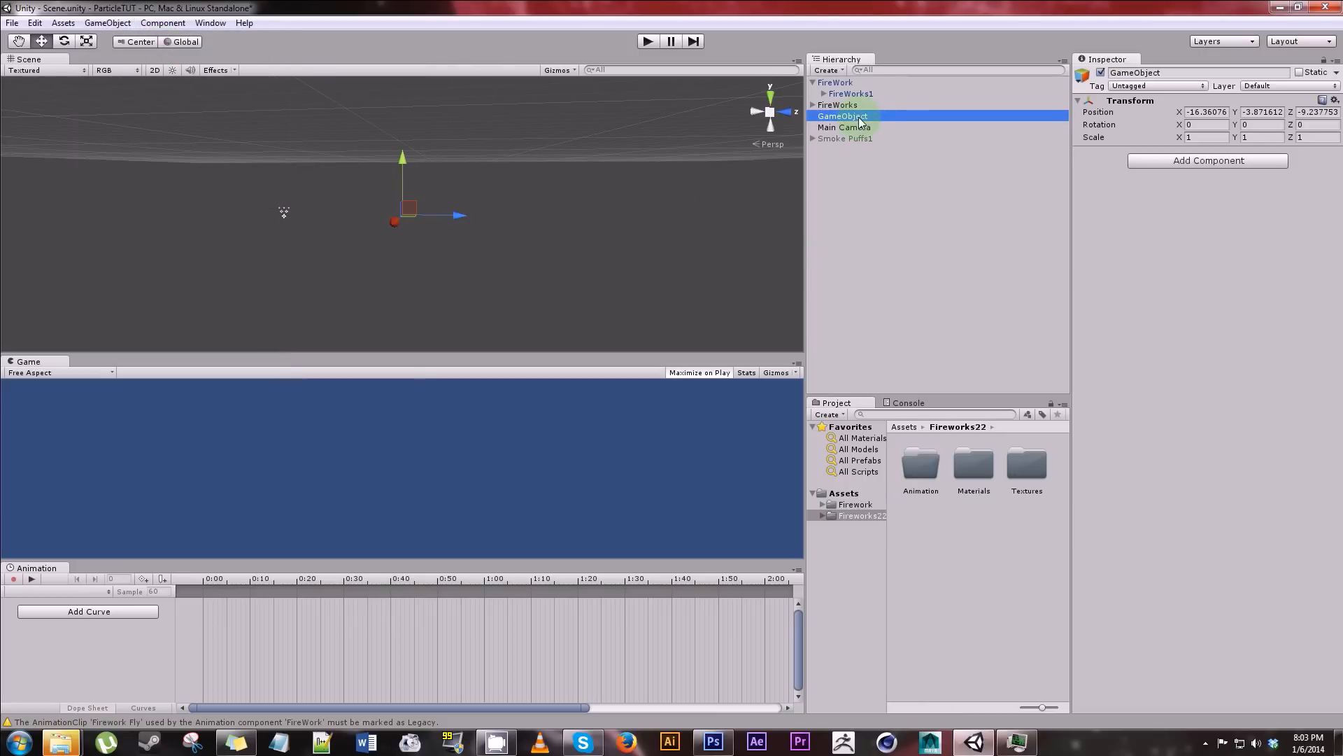
{"action": "type", "text": "0"}
{"action": "key", "text": "Tab"}
{"action": "type", "text": "0"}
{"action": "key", "text": "Tab"}
{"action": "type", "text": "0"}
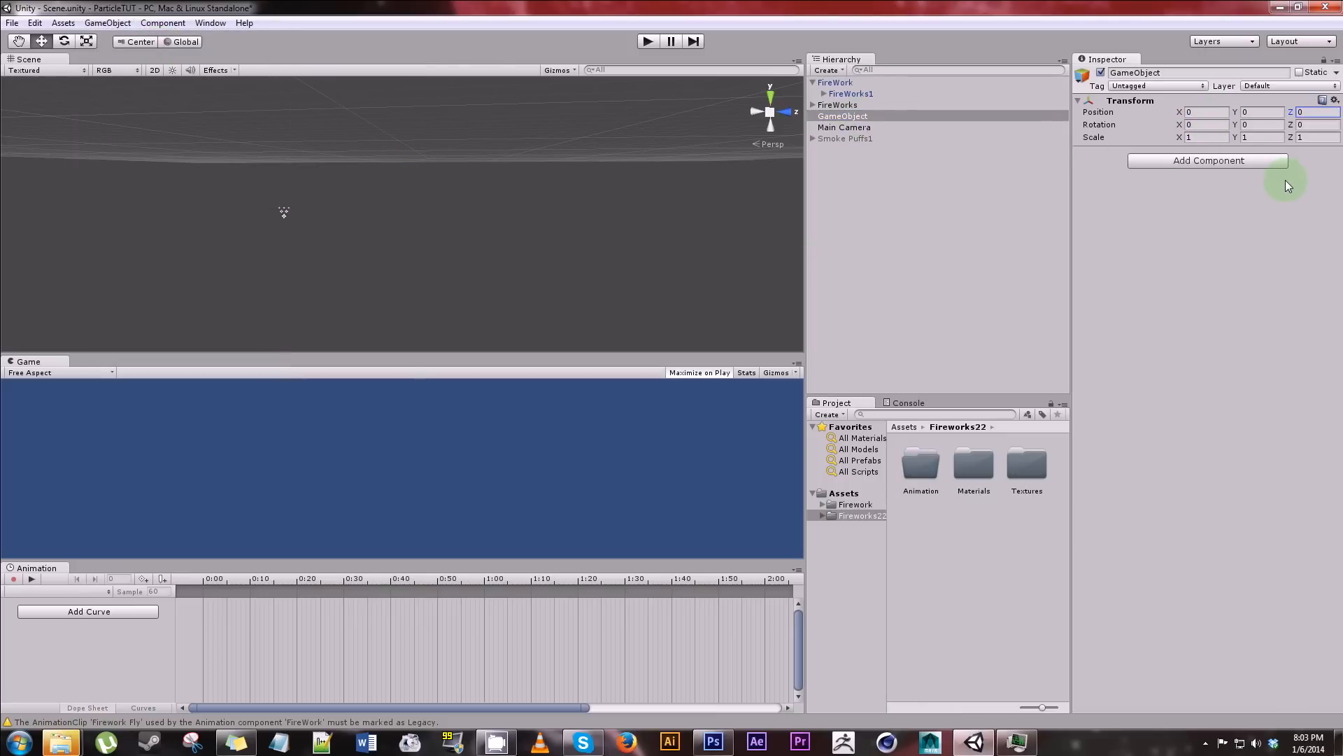
- Nest the whole FireWorks group under the new empty game object and select the group
{"action": "double_click", "coordinate": [874, 116]}
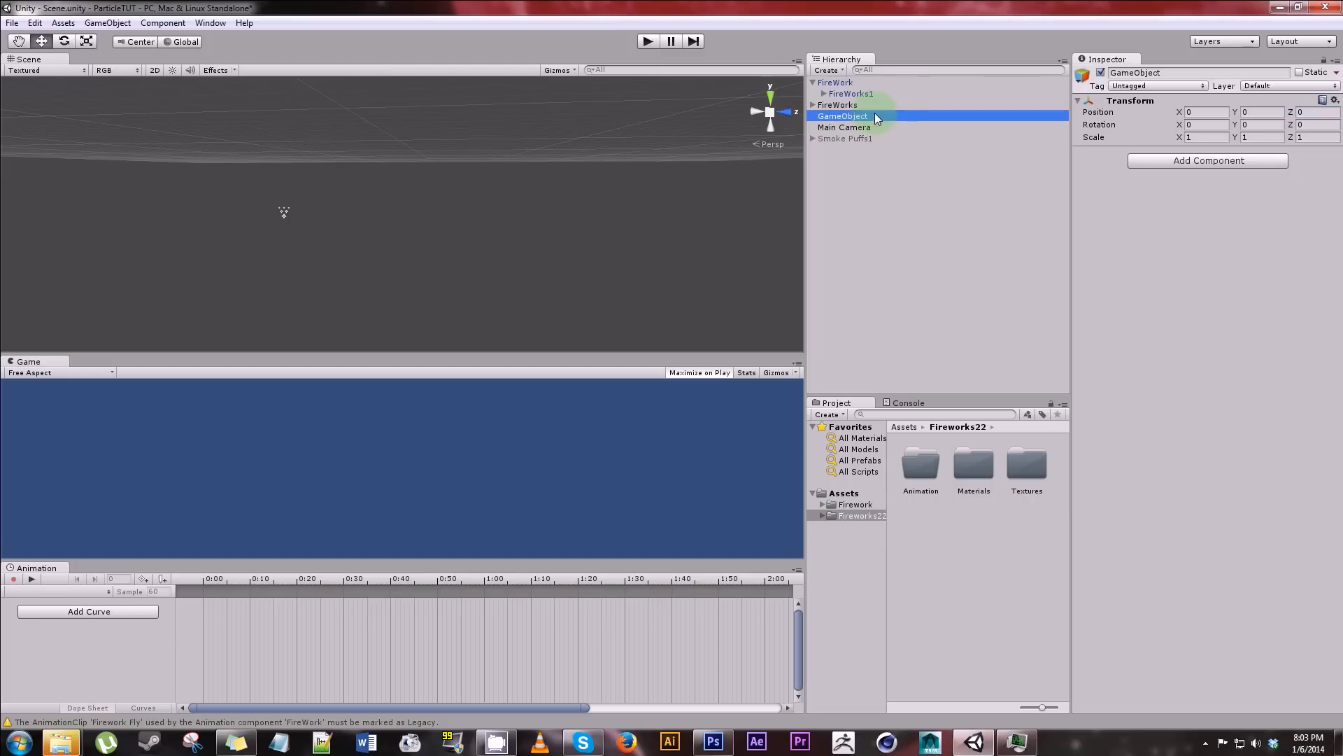
{"action": "left_click_drag", "start_coordinate": [859, 105], "coordinate": [856, 119]}
{"action": "left_click", "coordinate": [834, 107]}
{"action": "left_click", "coordinate": [814, 105]}
{"action": "left_click", "coordinate": [848, 116]}
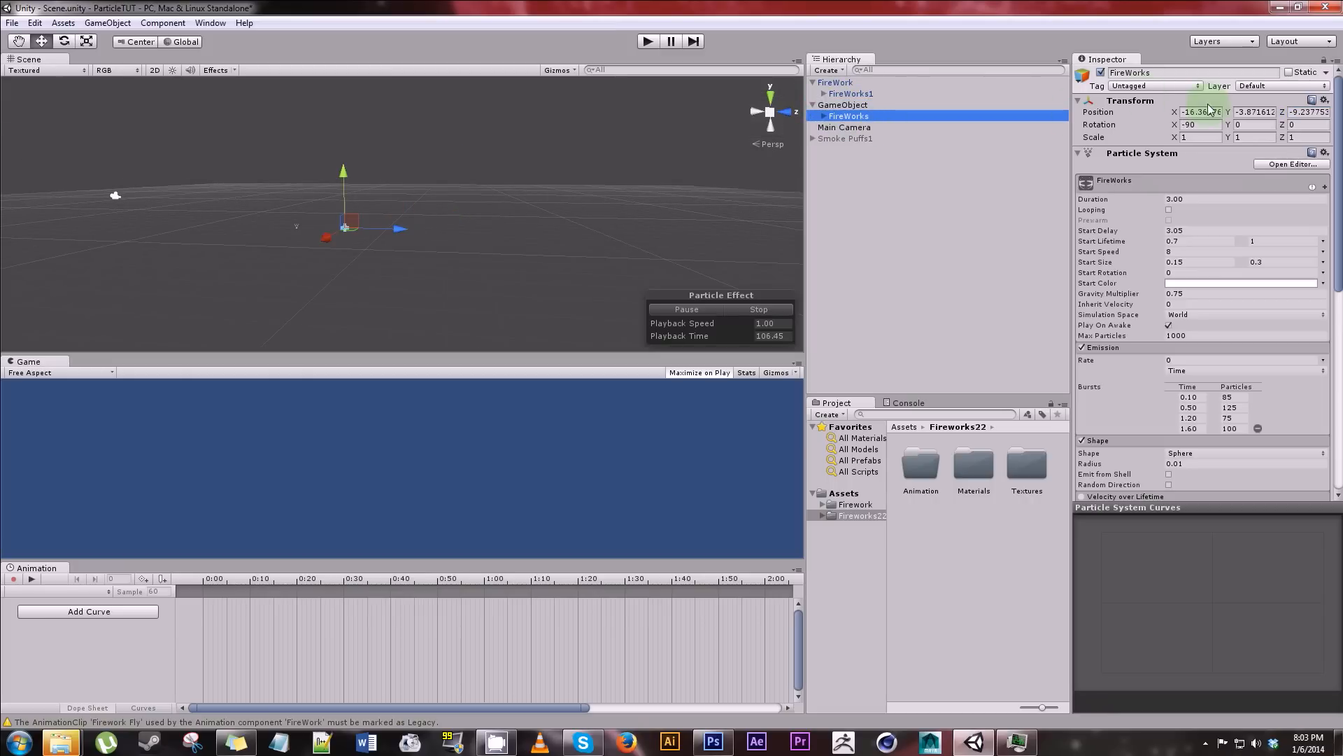
- Set the position of the FireWorks particle system inside the new parent object to 0, 0, 0
{"action": "left_click", "coordinate": [1209, 110]}
{"action": "type", "text": "0"}
{"action": "key", "text": "Tab"}
{"action": "type", "text": "0"}
{"action": "key", "text": "Tab"}
{"action": "type", "text": "0"}
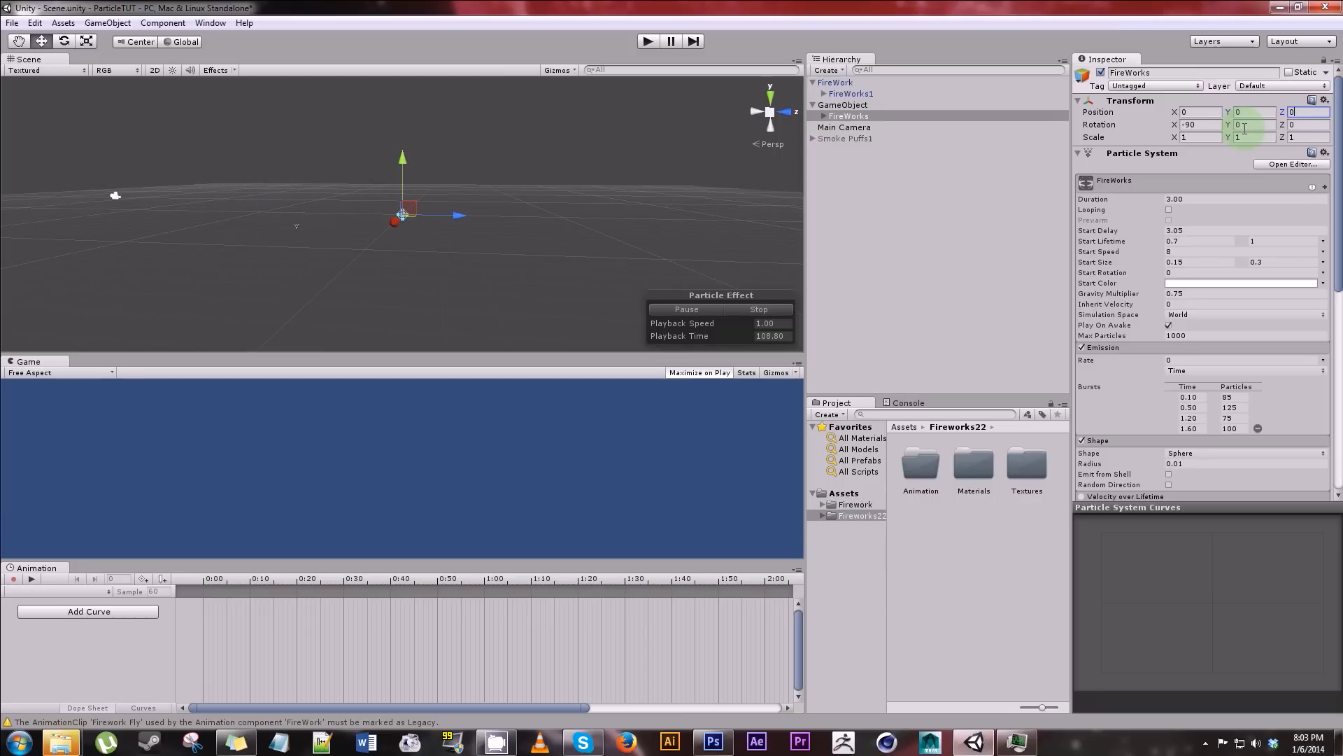
- Check the positions of the particle systems nested in FireWorks and set Smoke Trail 2's position to 0, 0, 0
{"action": "left_click", "coordinate": [832, 117]}
{"action": "left_click", "coordinate": [824, 116]}
{"action": "left_click", "coordinate": [846, 129]}
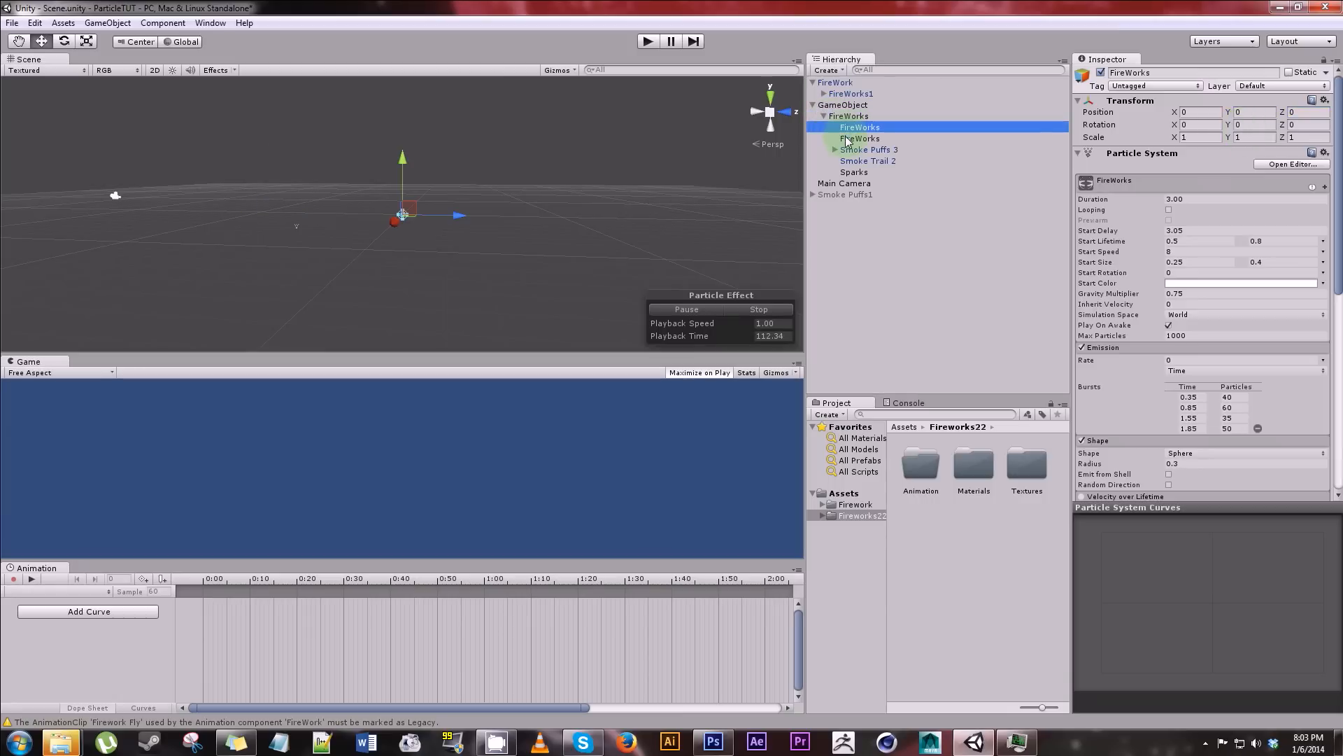
{"action": "left_click", "coordinate": [846, 139]}
{"action": "left_click", "coordinate": [850, 150]}
{"action": "left_click", "coordinate": [853, 161]}
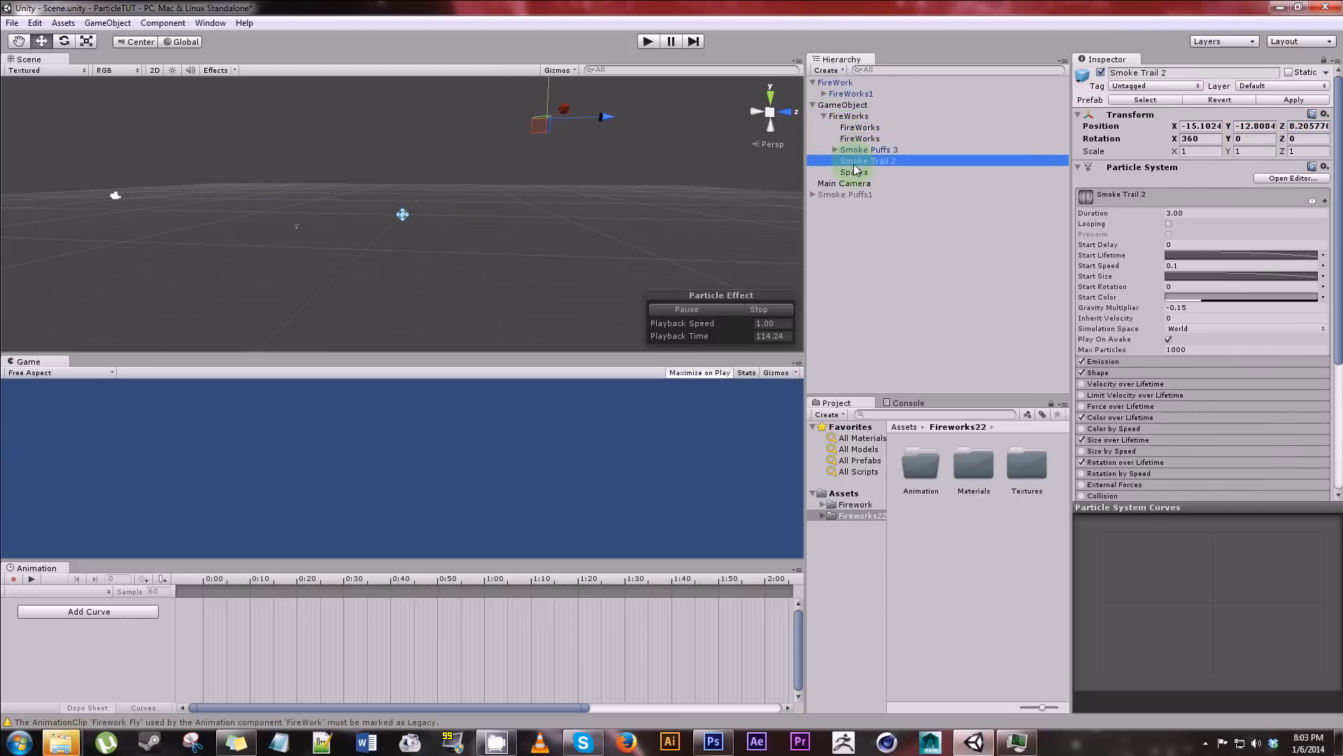
{"action": "left_click", "coordinate": [1202, 126]}
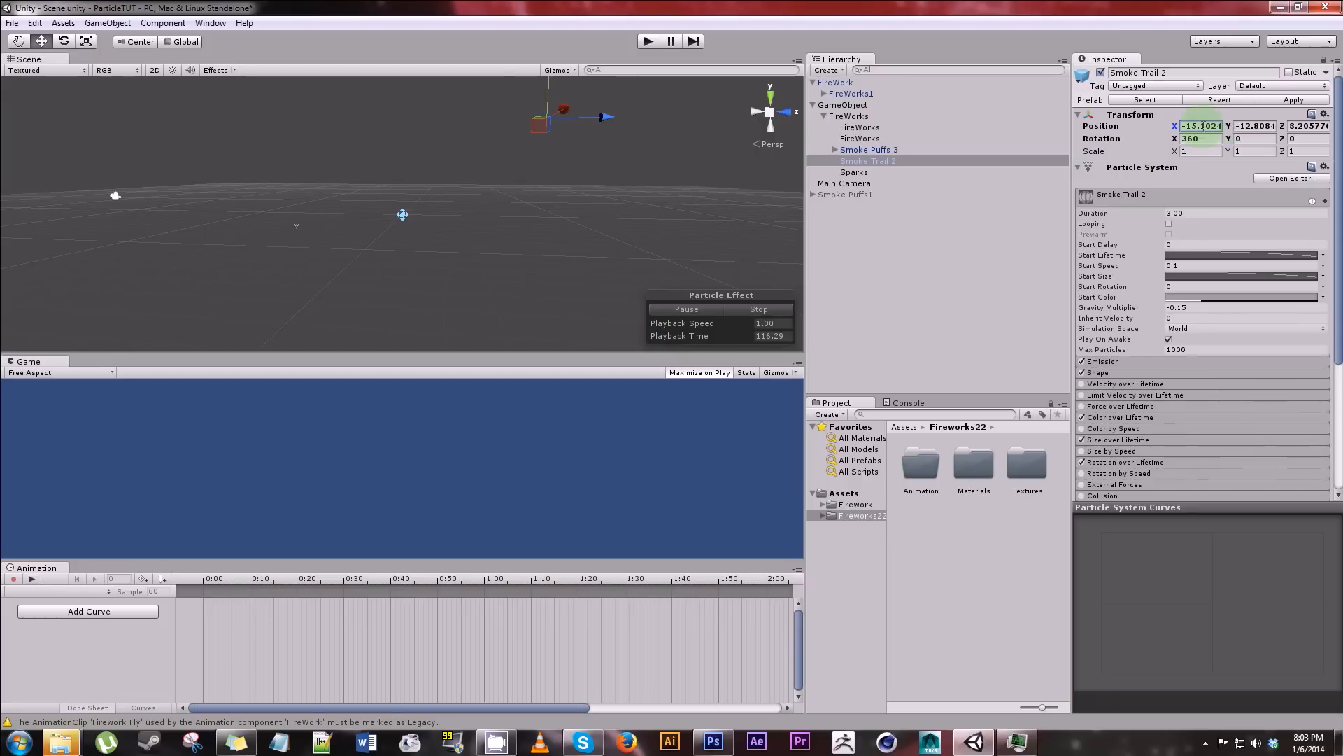
{"action": "type", "text": "-1"}
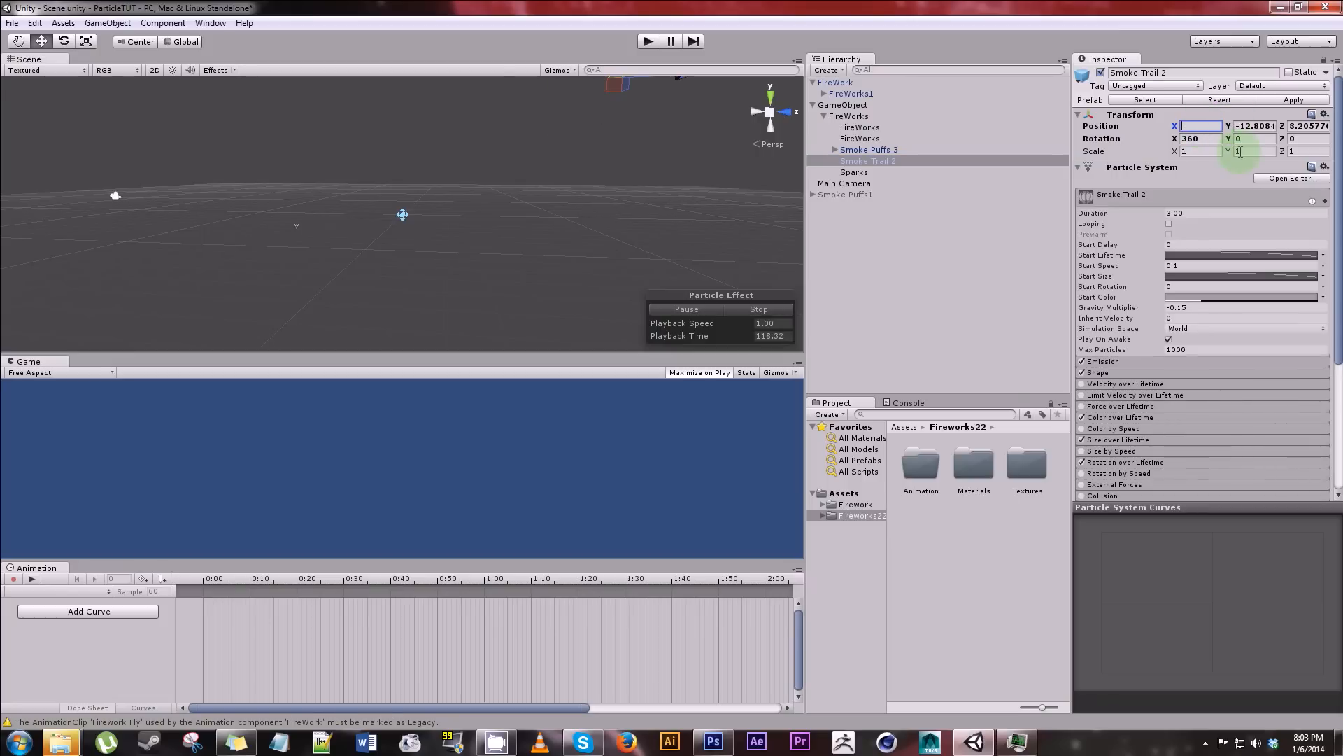
{"action": "type", "text": "0"}
{"action": "key", "text": "Tab"}
{"action": "type", "text": "0"}
{"action": "key", "text": "Tab"}
{"action": "type", "text": "0"}
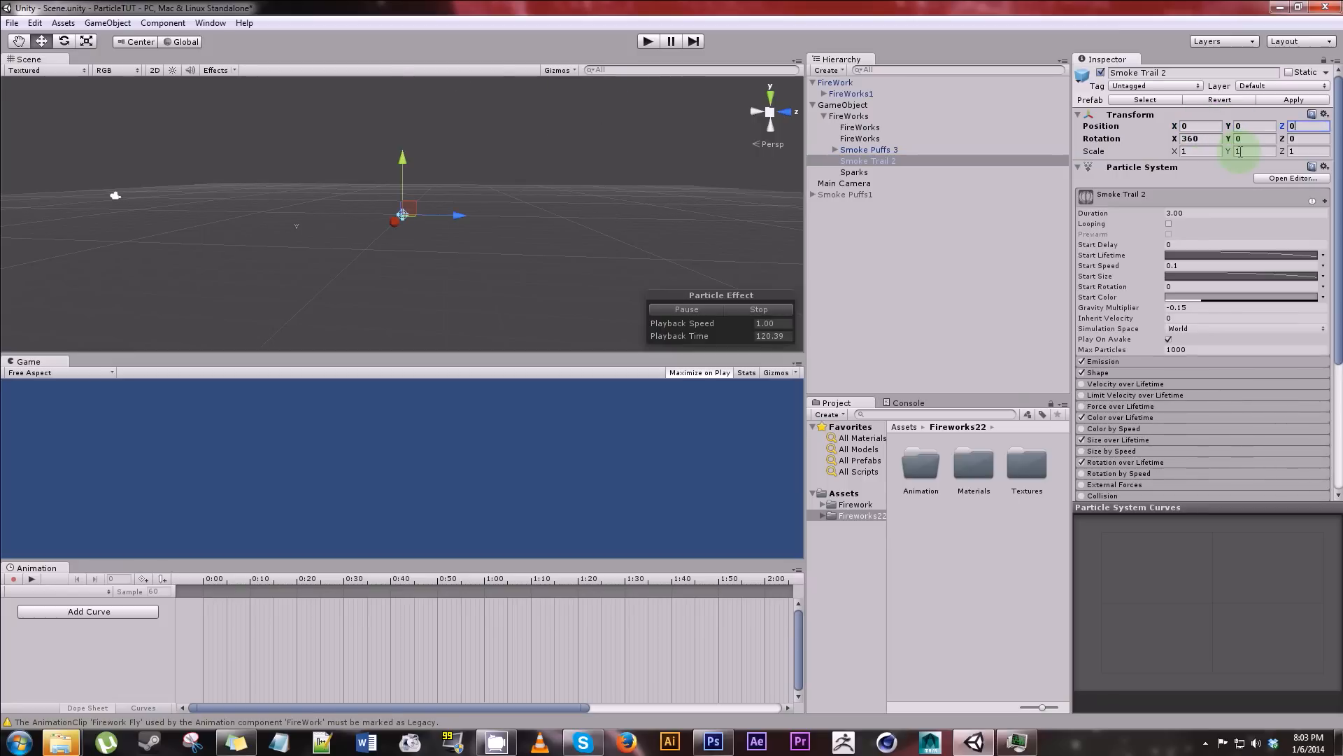
{"action": "left_click", "coordinate": [855, 172]}
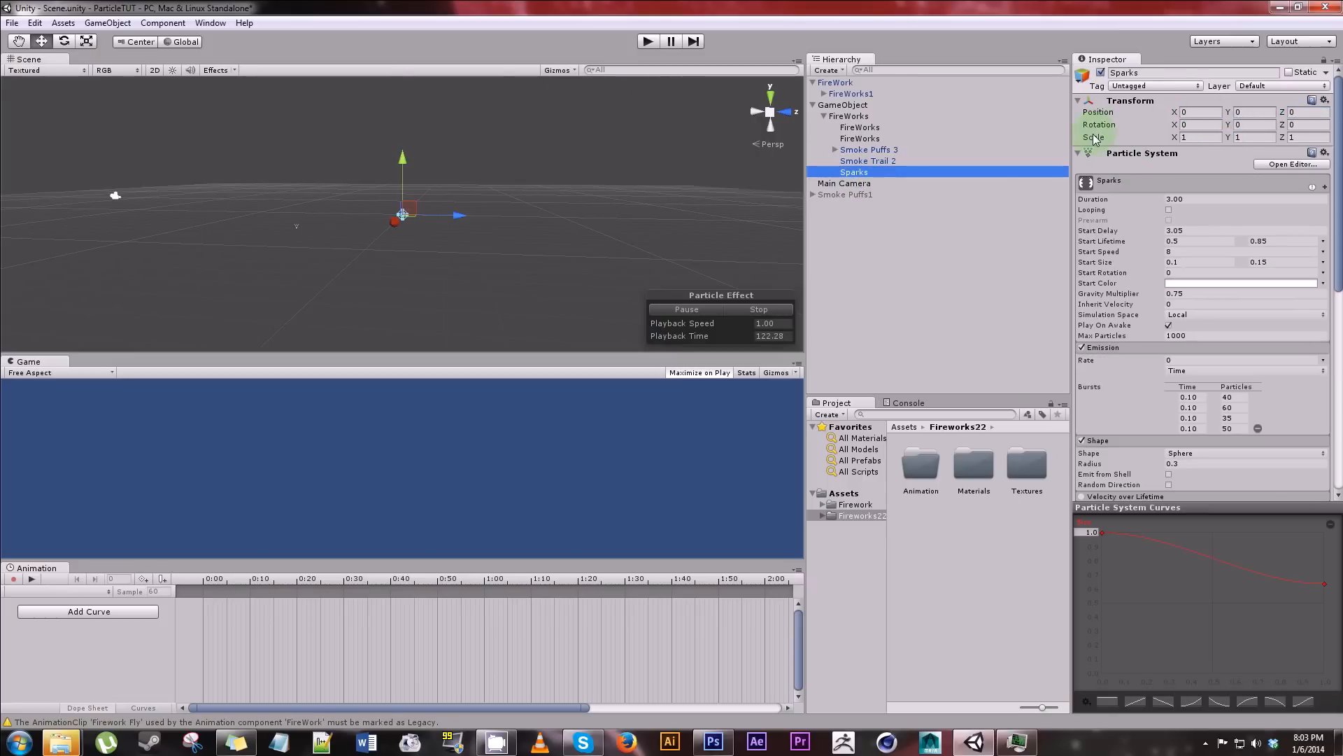
- Rename the parent game object as Firework Holder
{"action": "left_click", "coordinate": [825, 116]}
{"action": "left_click", "coordinate": [842, 105]}
{"action": "left_click", "coordinate": [1175, 74]}
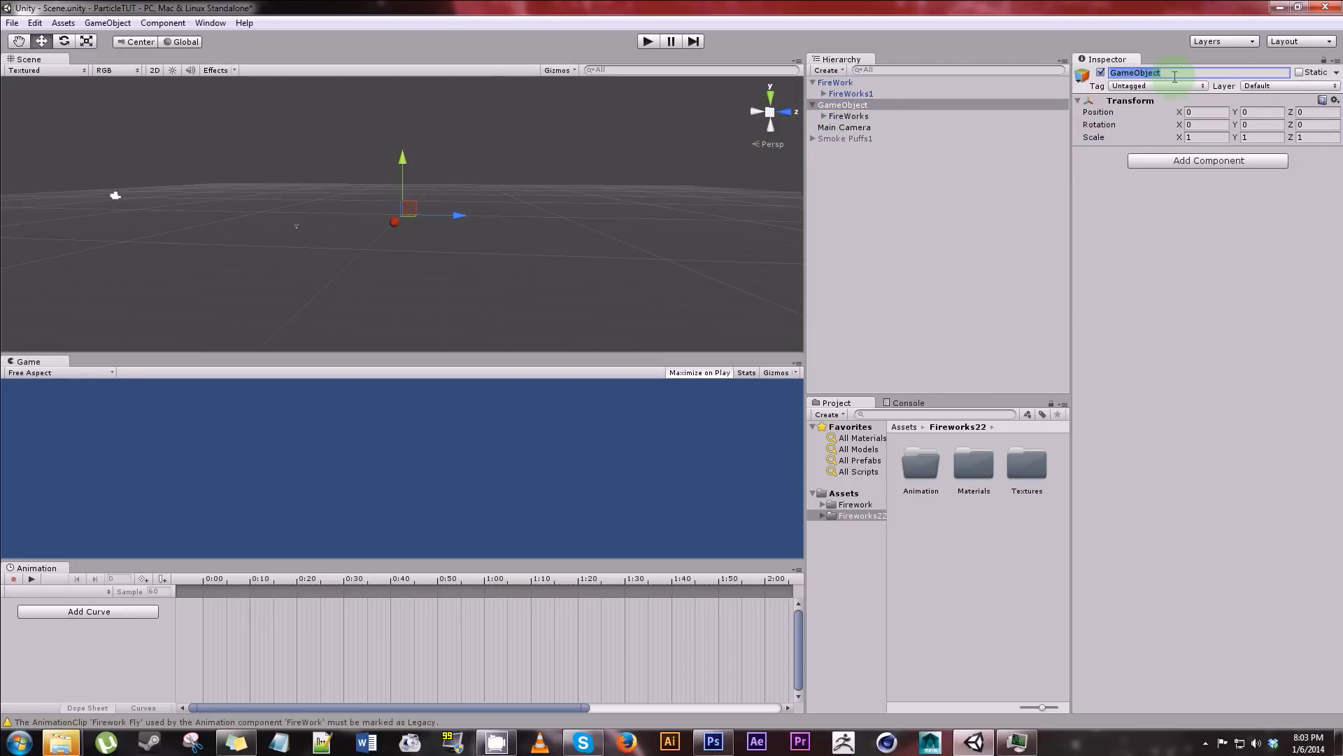
{"action": "type", "text": "Firework Holder"}
{"action": "left_click", "coordinate": [816, 106]}
{"action": "left_click", "coordinate": [813, 105]}
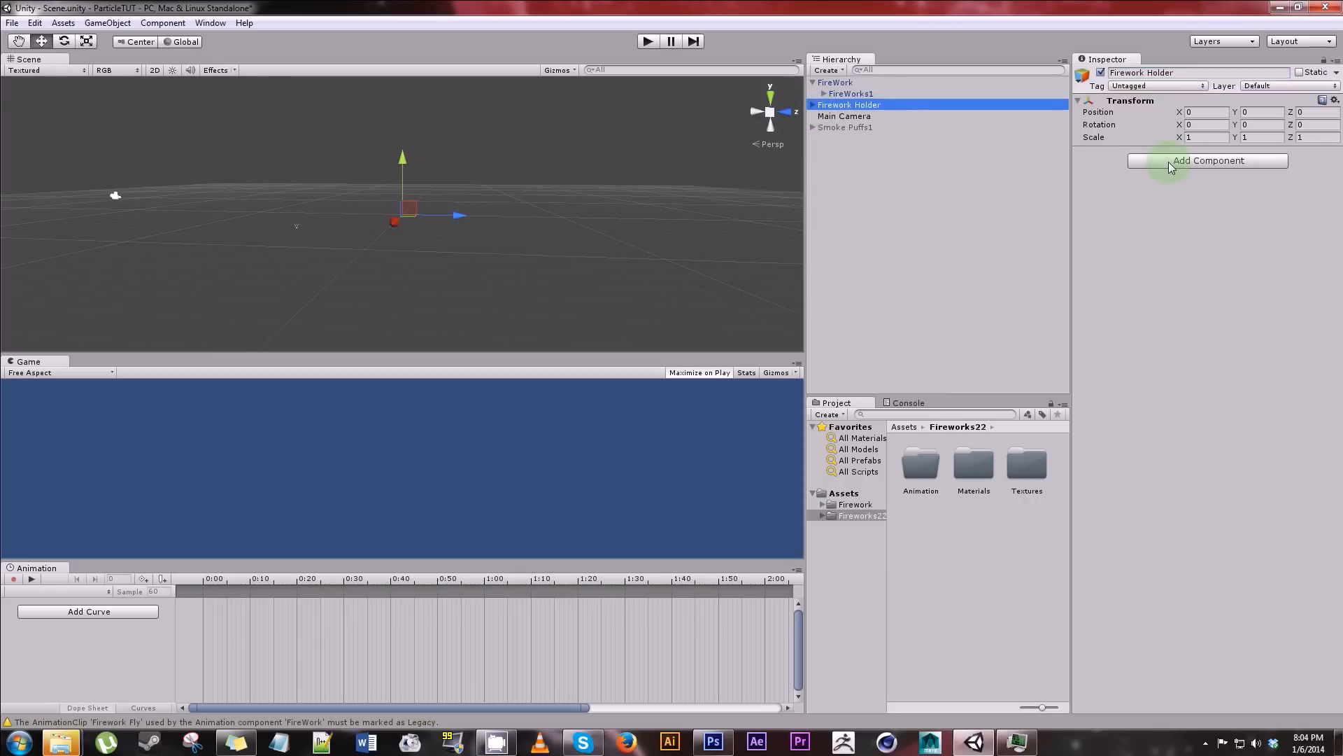
{"action": "left_click", "coordinate": [1170, 167]}
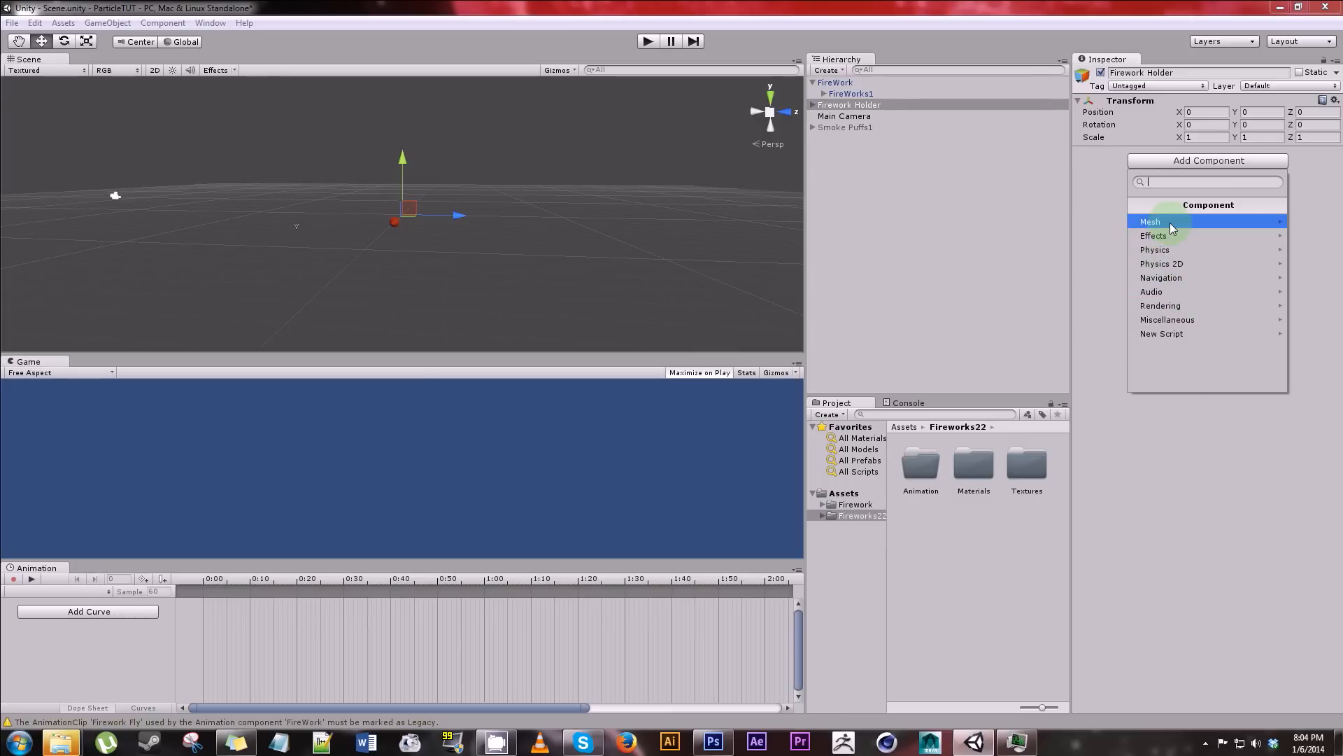
{"action": "left_click", "coordinate": [857, 197]}
- Create a cube and nest it directly under Firework Holder
{"action": "left_click", "coordinate": [813, 105]}
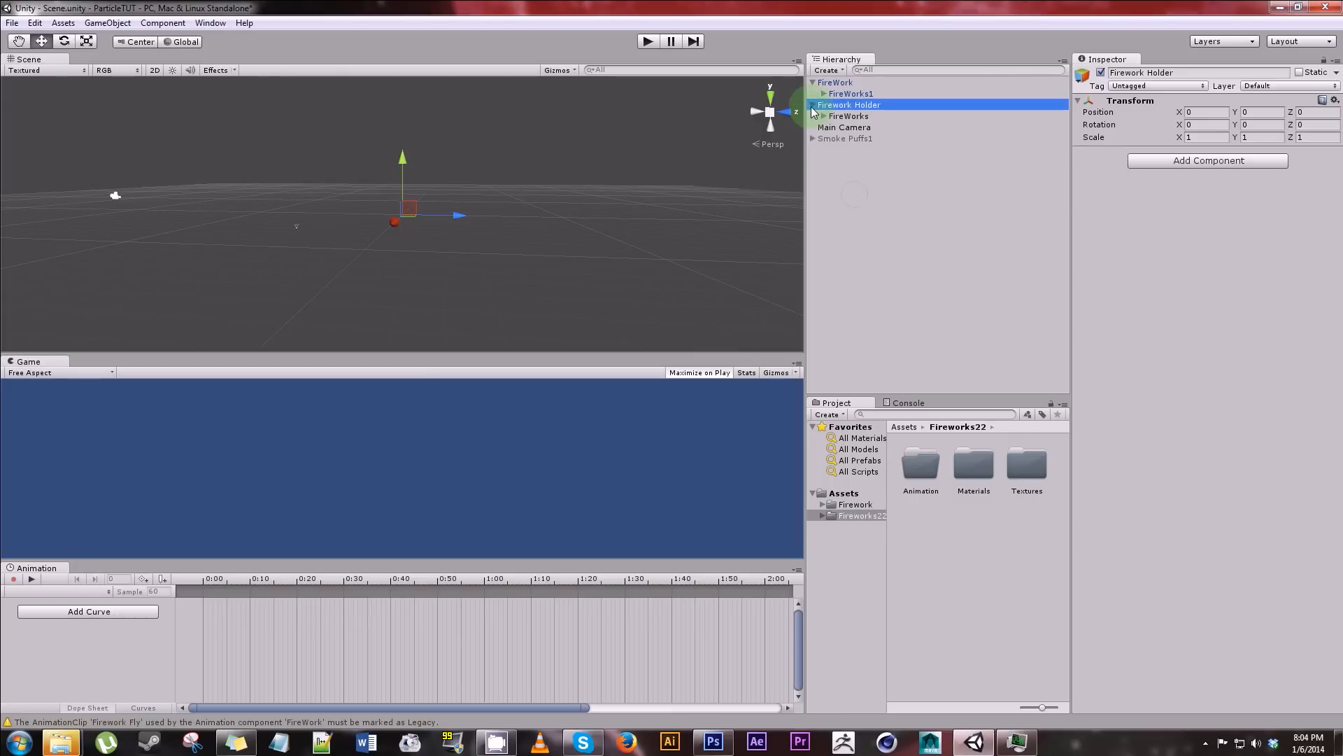
{"action": "left_click", "coordinate": [92, 24]}
{"action": "mouse_move", "coordinate": [178, 58]}
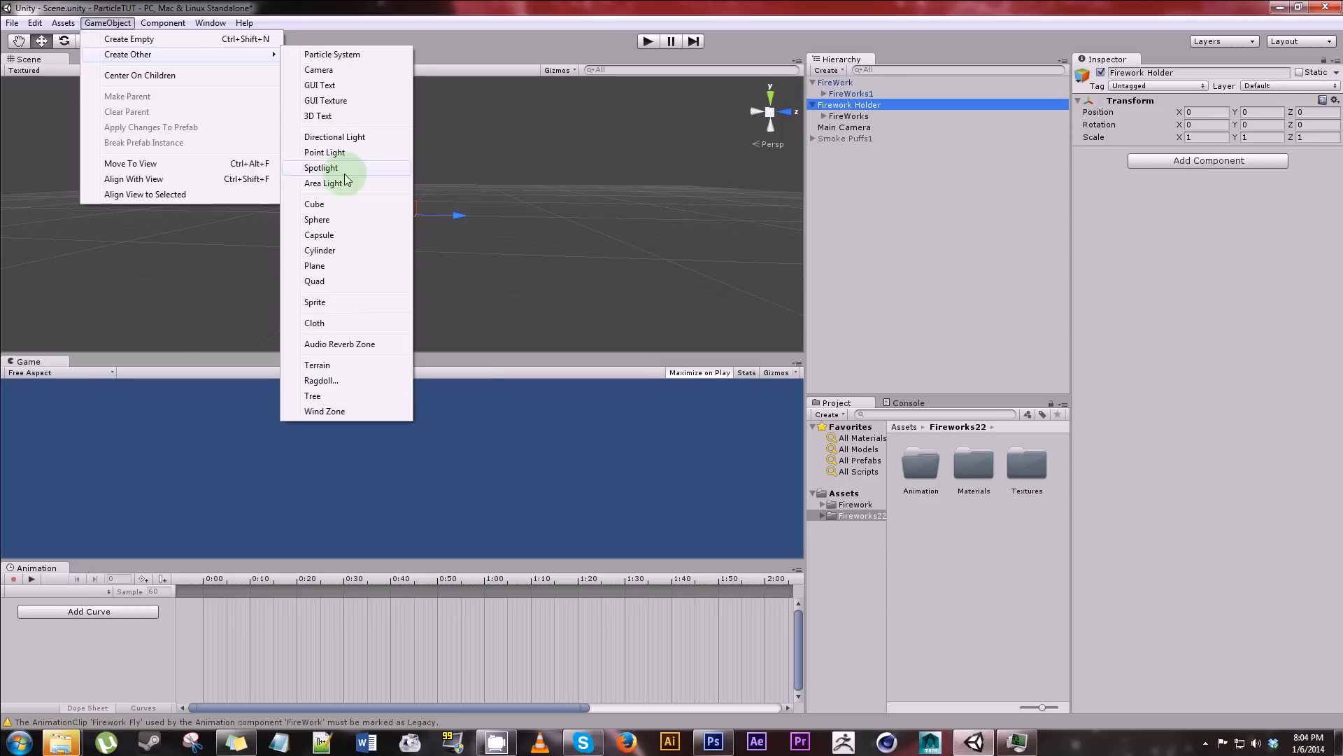
{"action": "left_click", "coordinate": [314, 204]}
{"action": "left_click_drag", "start_coordinate": [829, 83], "coordinate": [856, 117]}
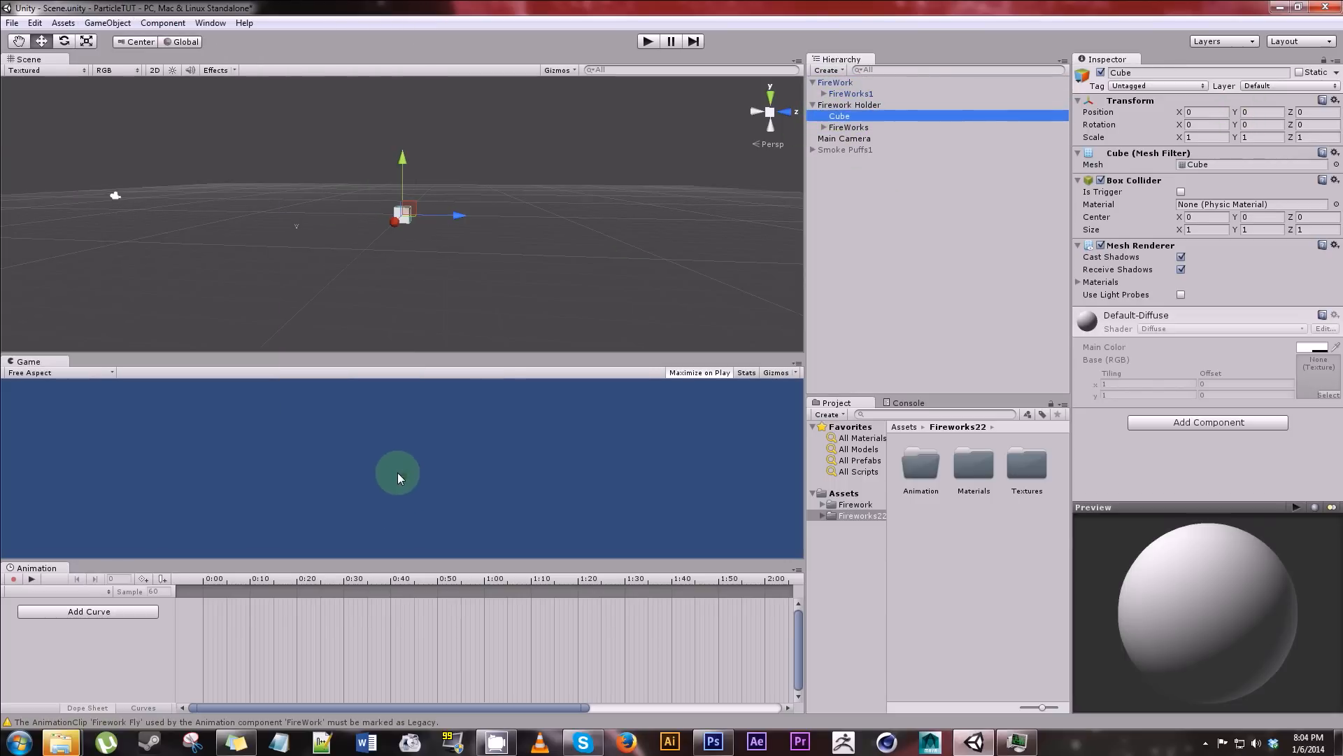
- Move the cube along the X axis to about -51.3
{"action": "left_click_drag", "start_coordinate": [459, 216], "coordinate": [755, 275]}
{"action": "key", "text": "ctrl+z"}
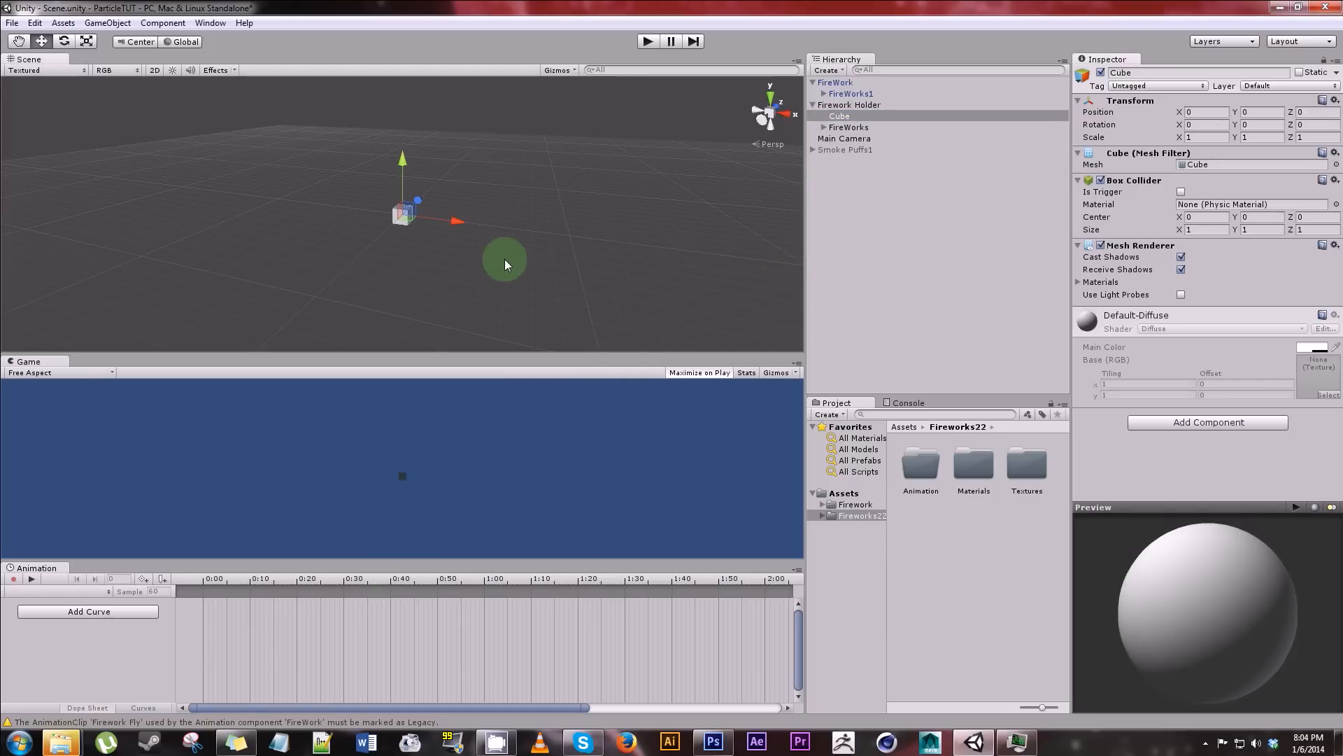
{"action": "left_click_drag", "start_coordinate": [477, 264], "coordinate": [40, 238], "text": "alt"}
{"action": "scroll", "coordinate": [203, 245], "scroll_direction": "down", "scroll_amount": 10}
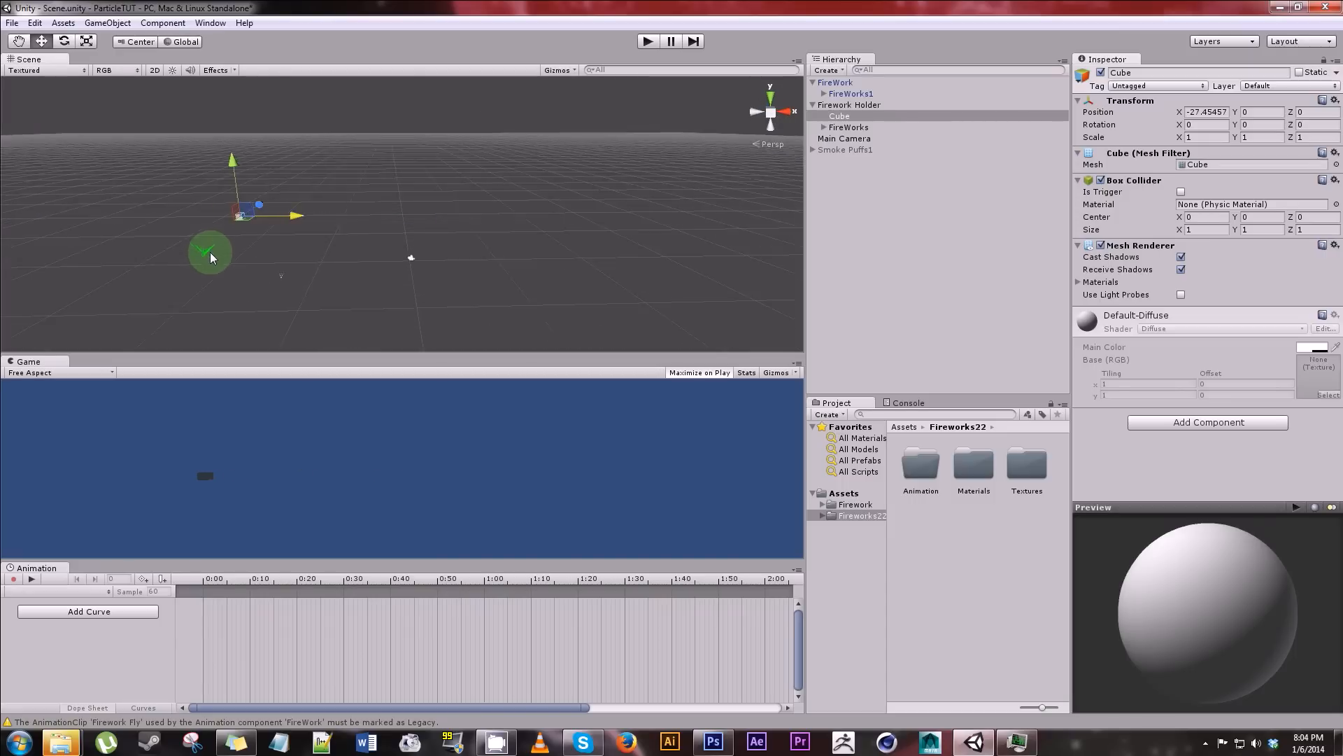
{"action": "left_click_drag", "start_coordinate": [338, 219], "coordinate": [240, 222]}
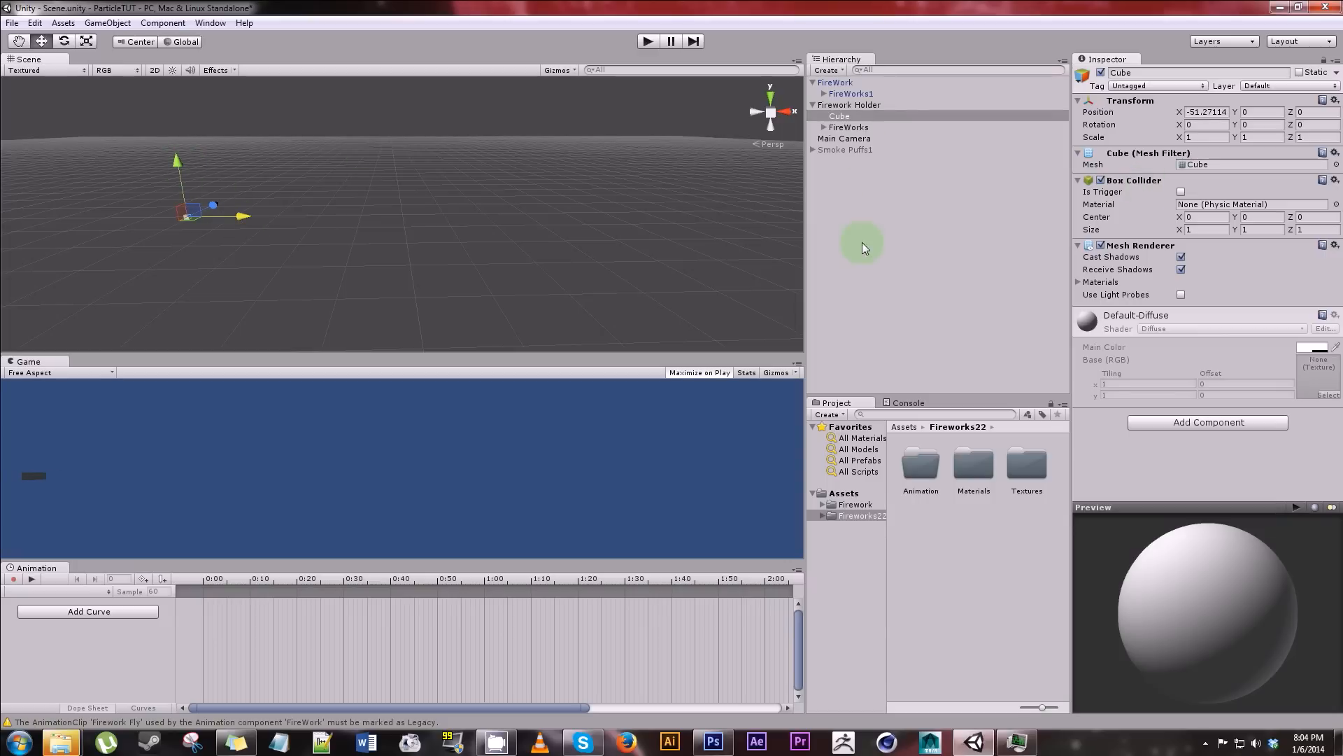
- Add an Animation component to Firework Holder
{"action": "left_click", "coordinate": [873, 103]}
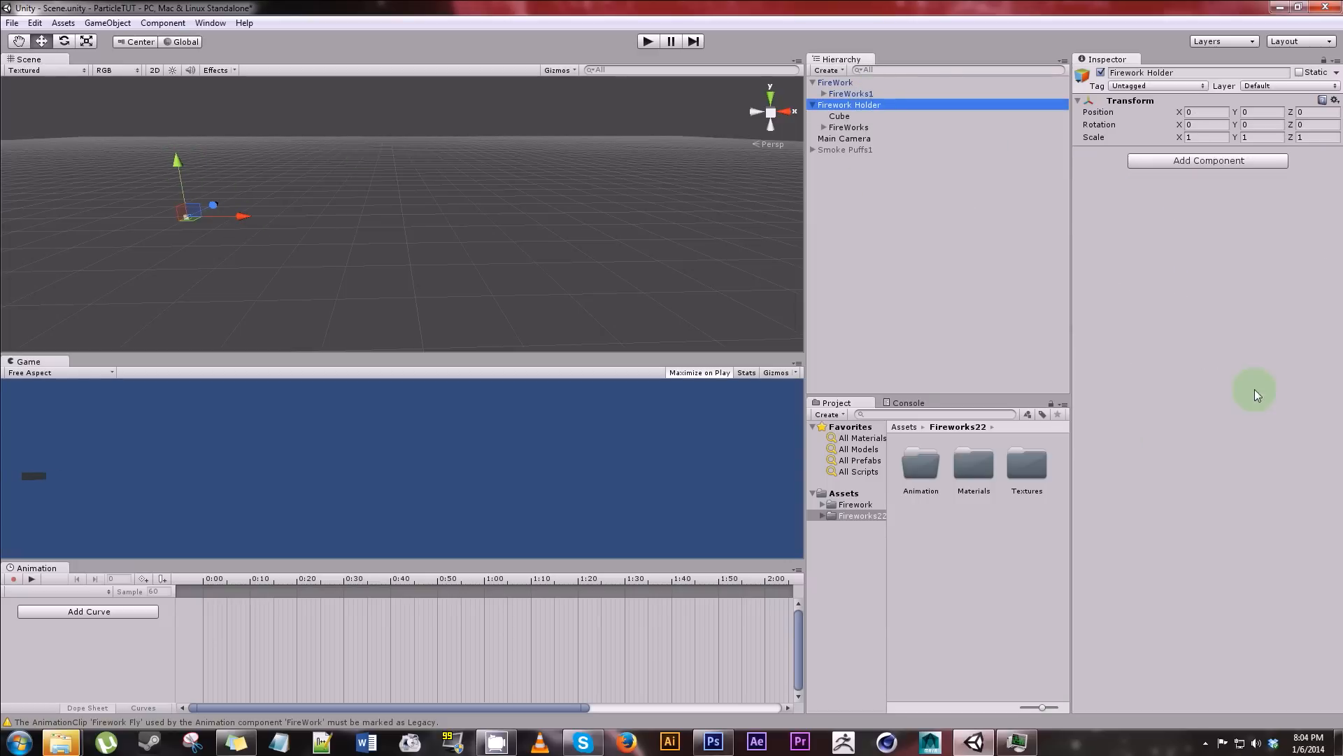
{"action": "left_click", "coordinate": [1207, 160]}
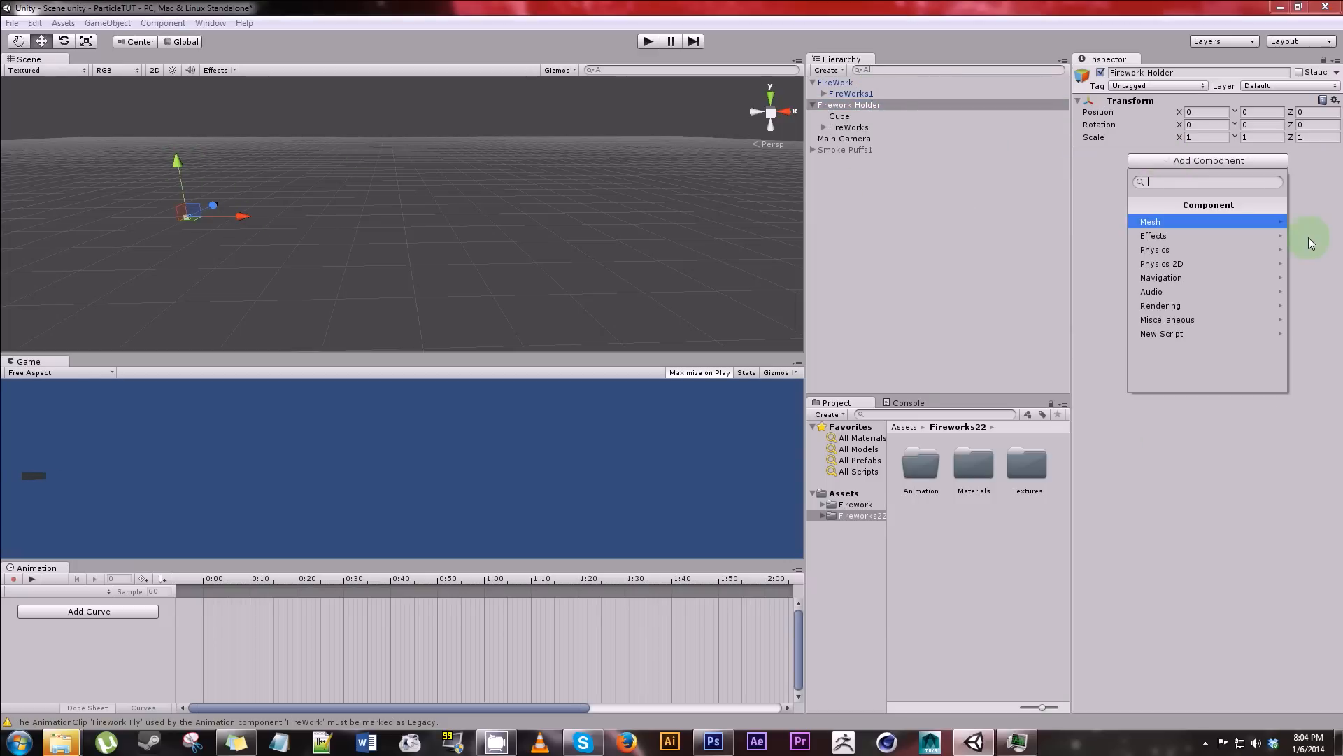
{"action": "left_click", "coordinate": [1201, 319]}
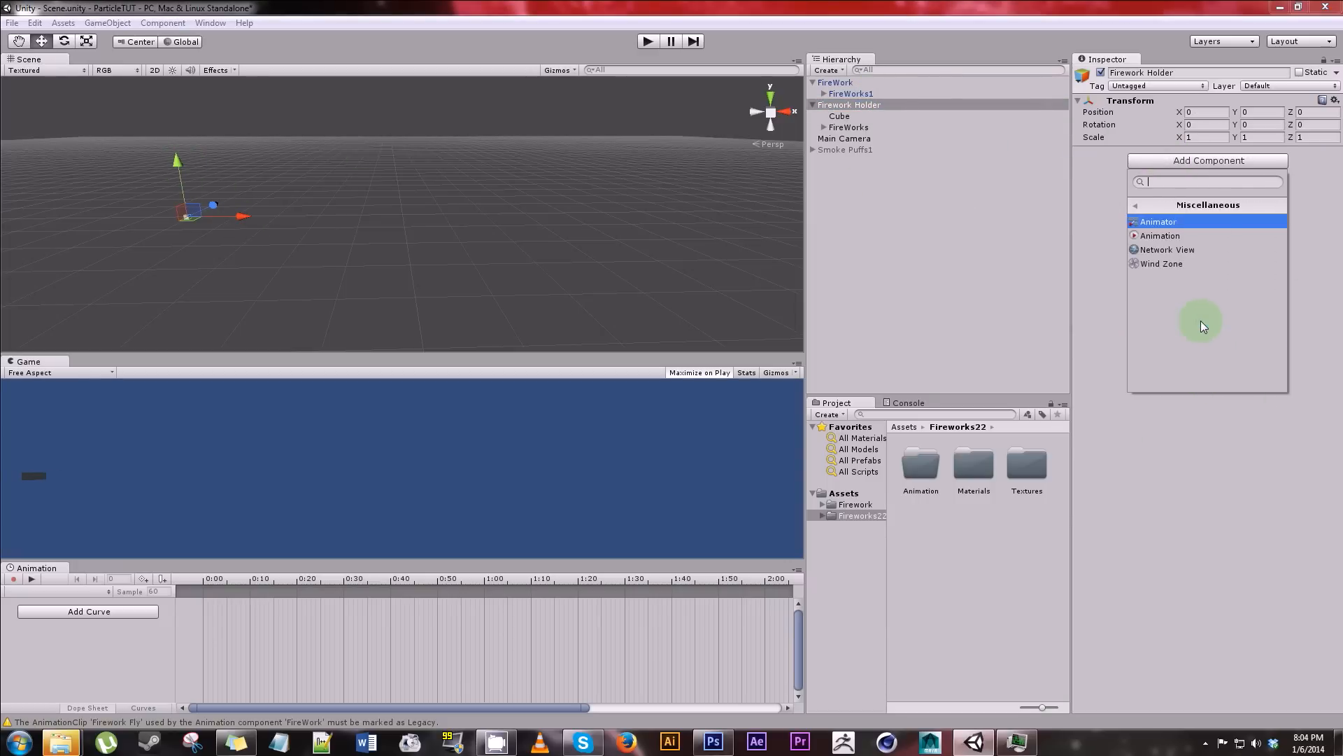
{"action": "left_click", "coordinate": [1198, 236]}
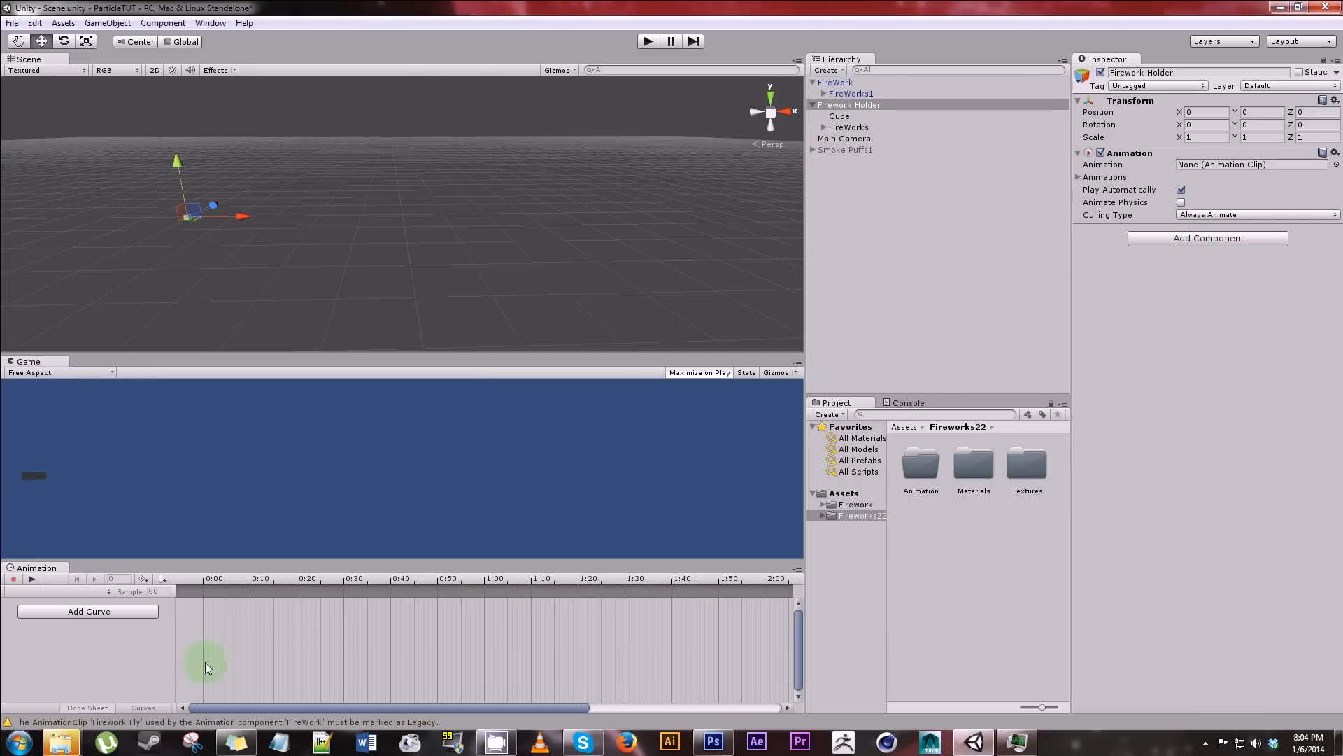
- Create an animation clip named Rocket for Firework Holder and save it in the Fireworks22 folder
{"action": "left_click", "coordinate": [105, 613]}
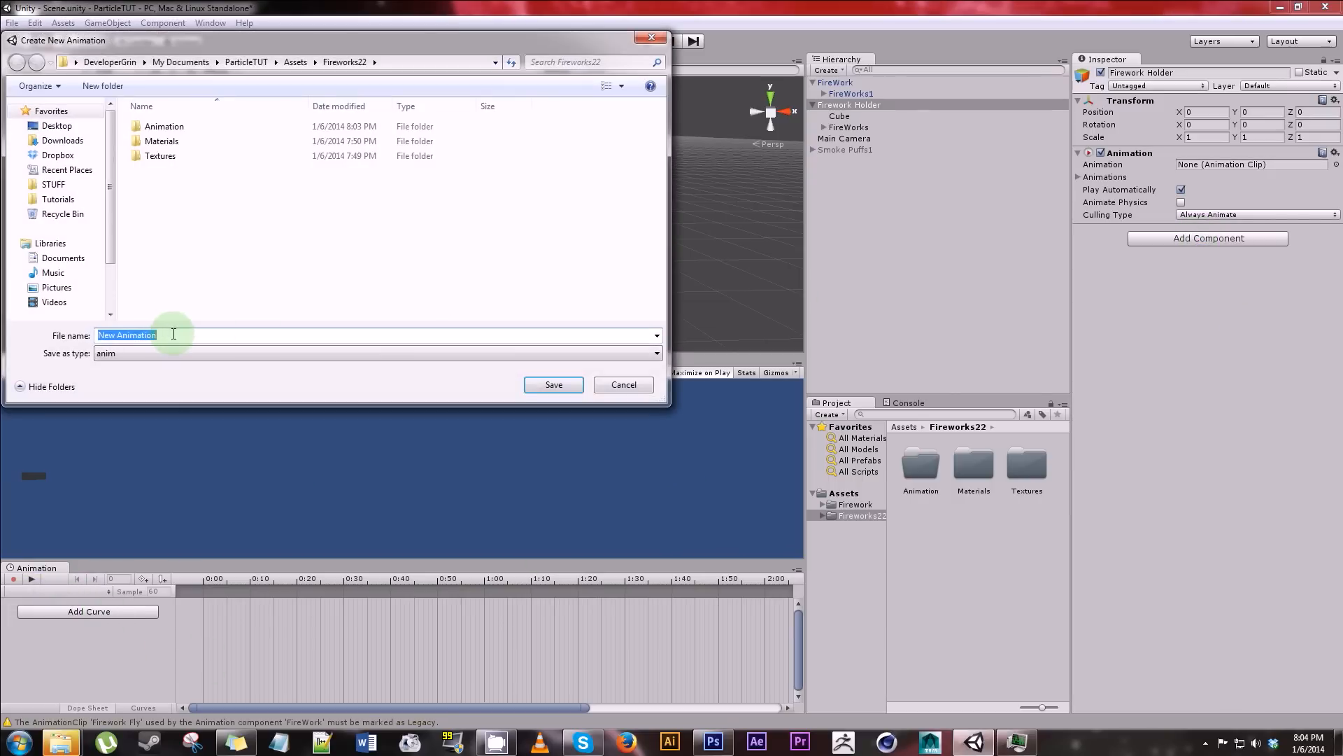
{"action": "type", "text": "Rocket"}
{"action": "key", "text": "Return"}
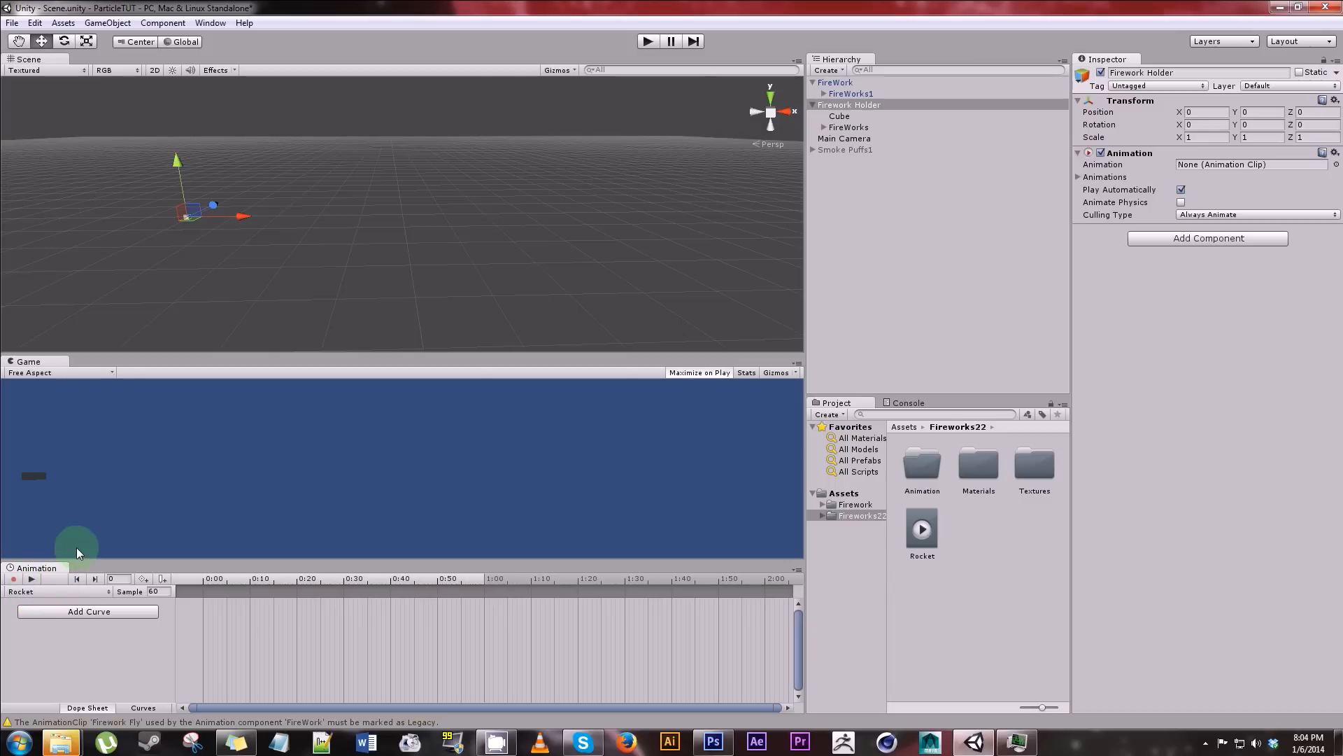
- Dock the displaced Animation view back below the Game view and resize the surrounding views to restore the layout
{"action": "left_click", "coordinate": [211, 23]}
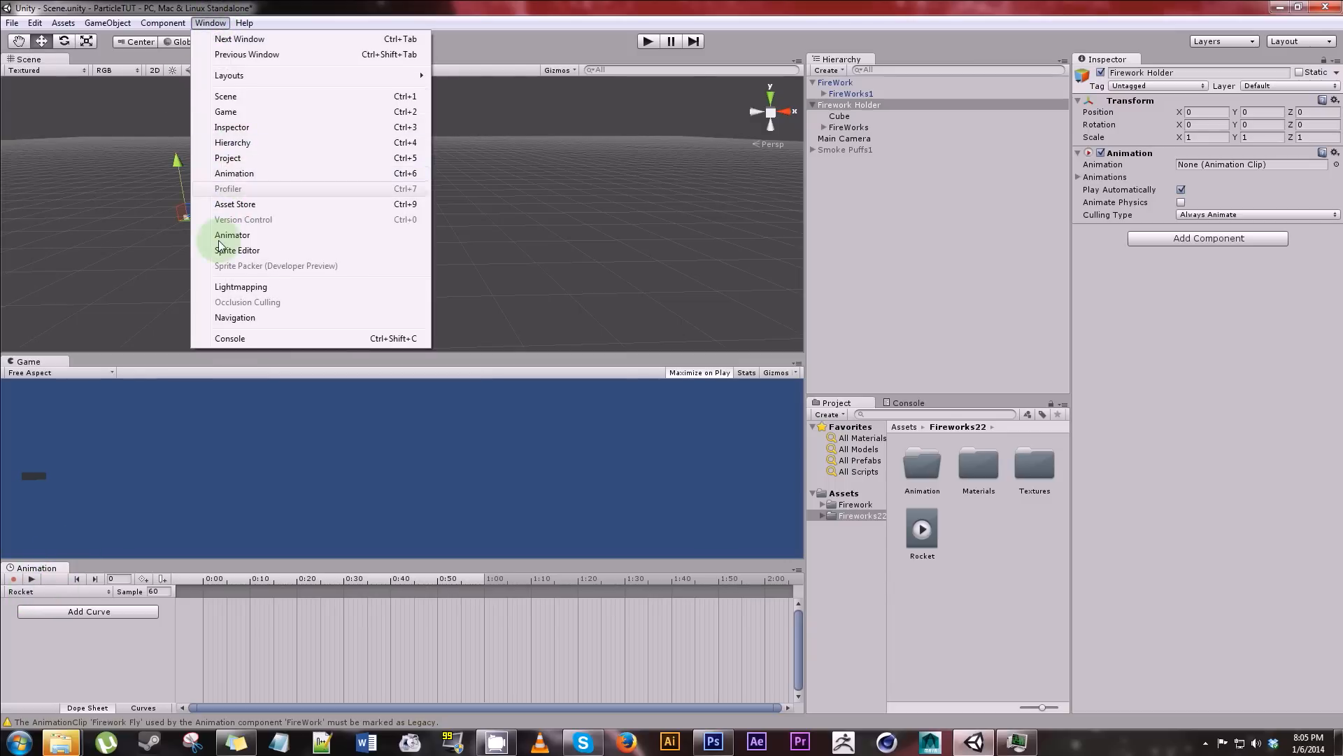
{"action": "left_click", "coordinate": [50, 568]}
{"action": "left_click_drag", "start_coordinate": [50, 568], "coordinate": [171, 405]}
{"action": "key", "text": "ctrl+z"}
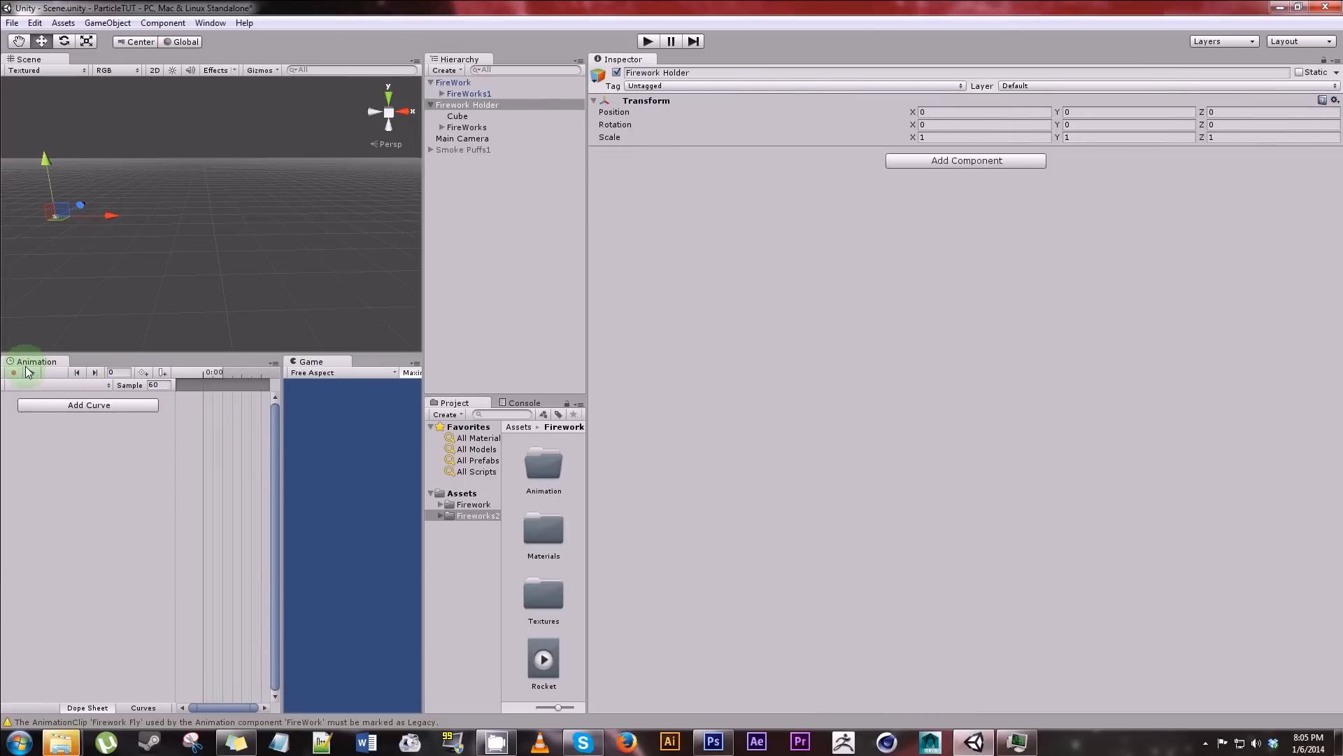
{"action": "left_click_drag", "start_coordinate": [51, 364], "coordinate": [334, 669]}
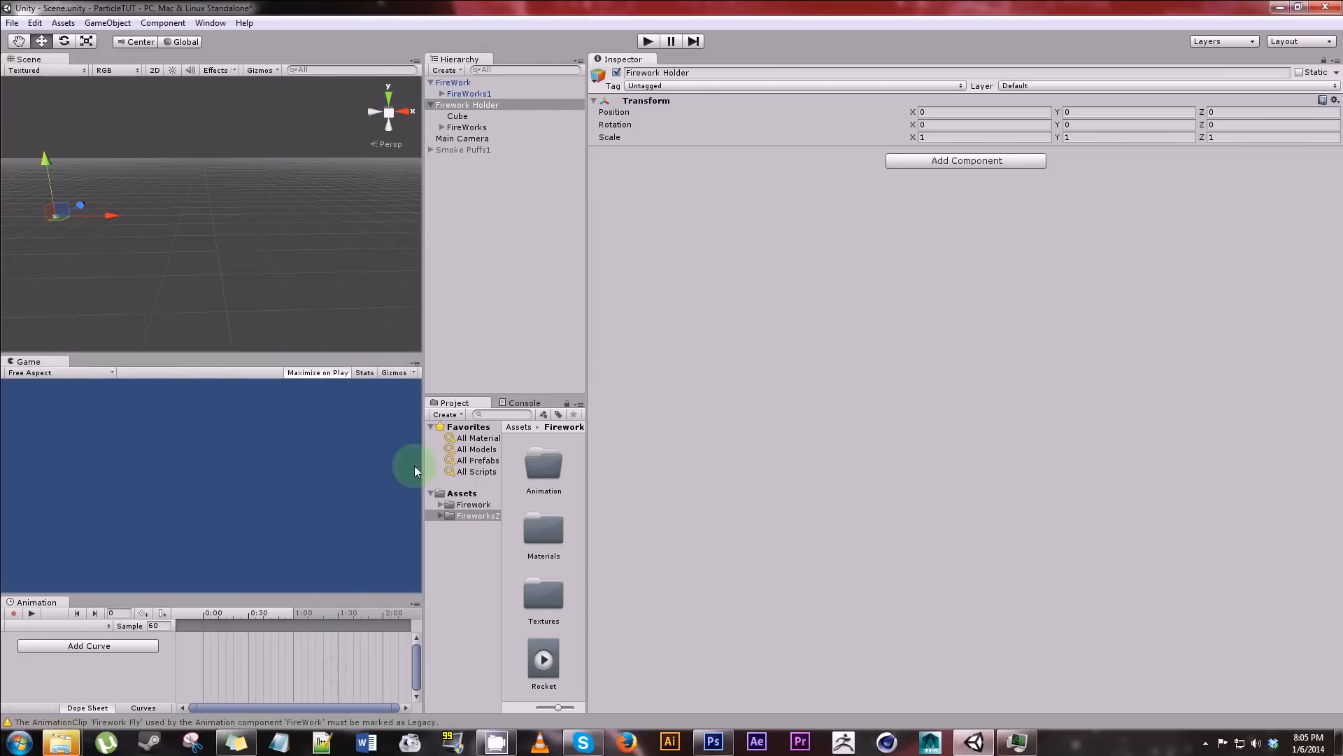
{"action": "left_click_drag", "start_coordinate": [588, 354], "coordinate": [922, 365]}
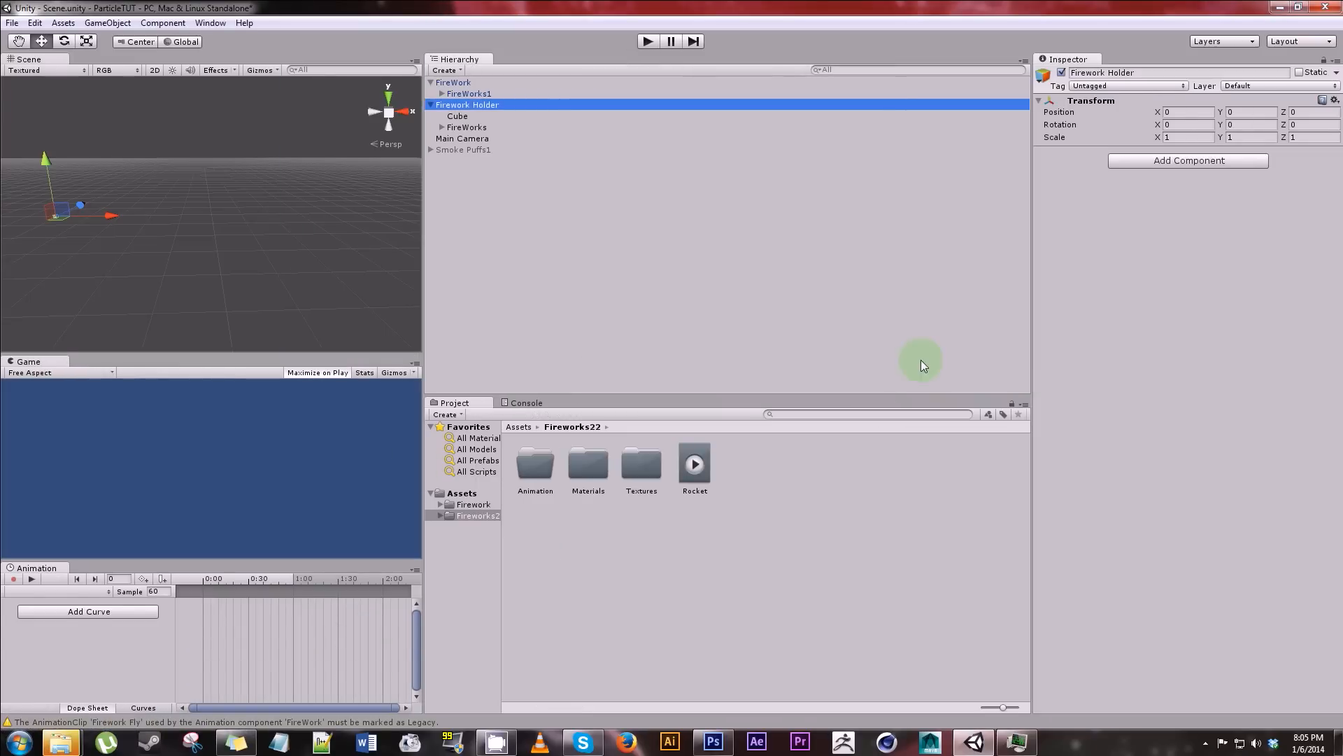
{"action": "left_click_drag", "start_coordinate": [424, 307], "coordinate": [848, 326]}
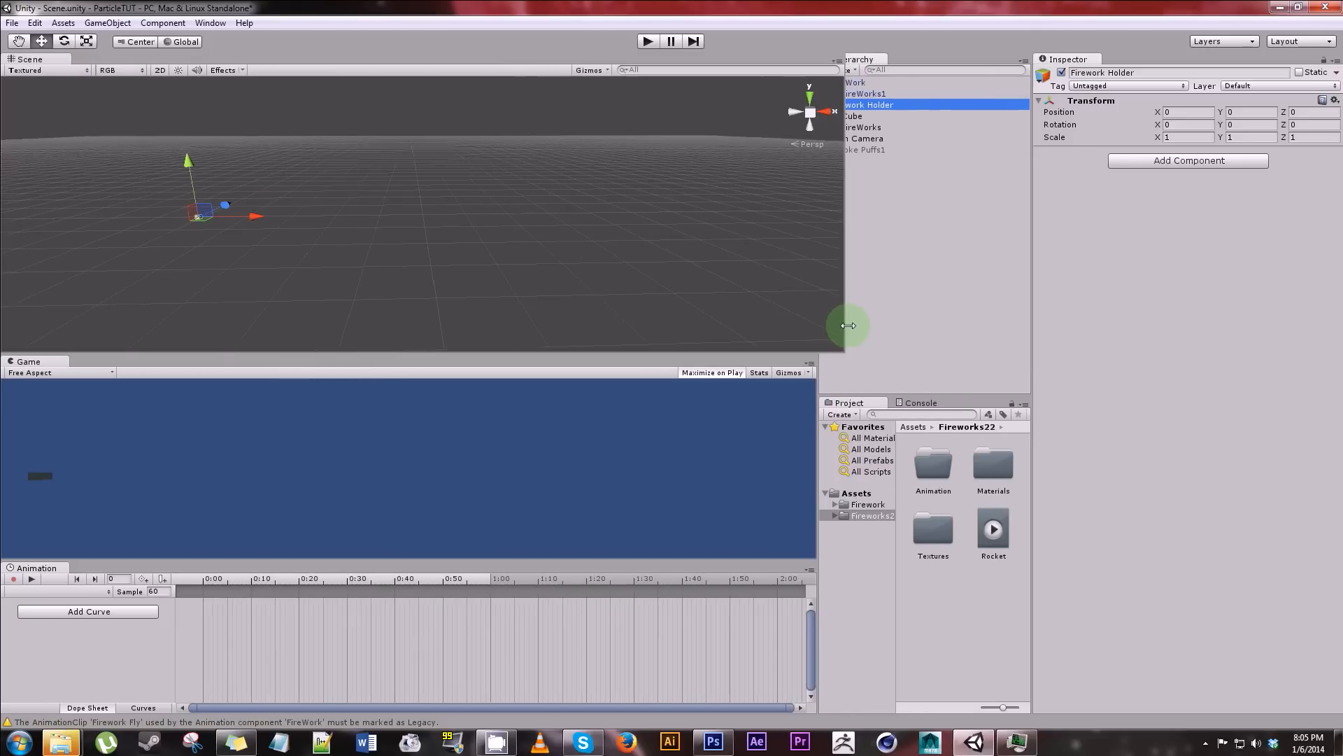
- Start animation recording and add a Transform Position curve for Firework Holder
{"action": "left_click", "coordinate": [200, 577]}
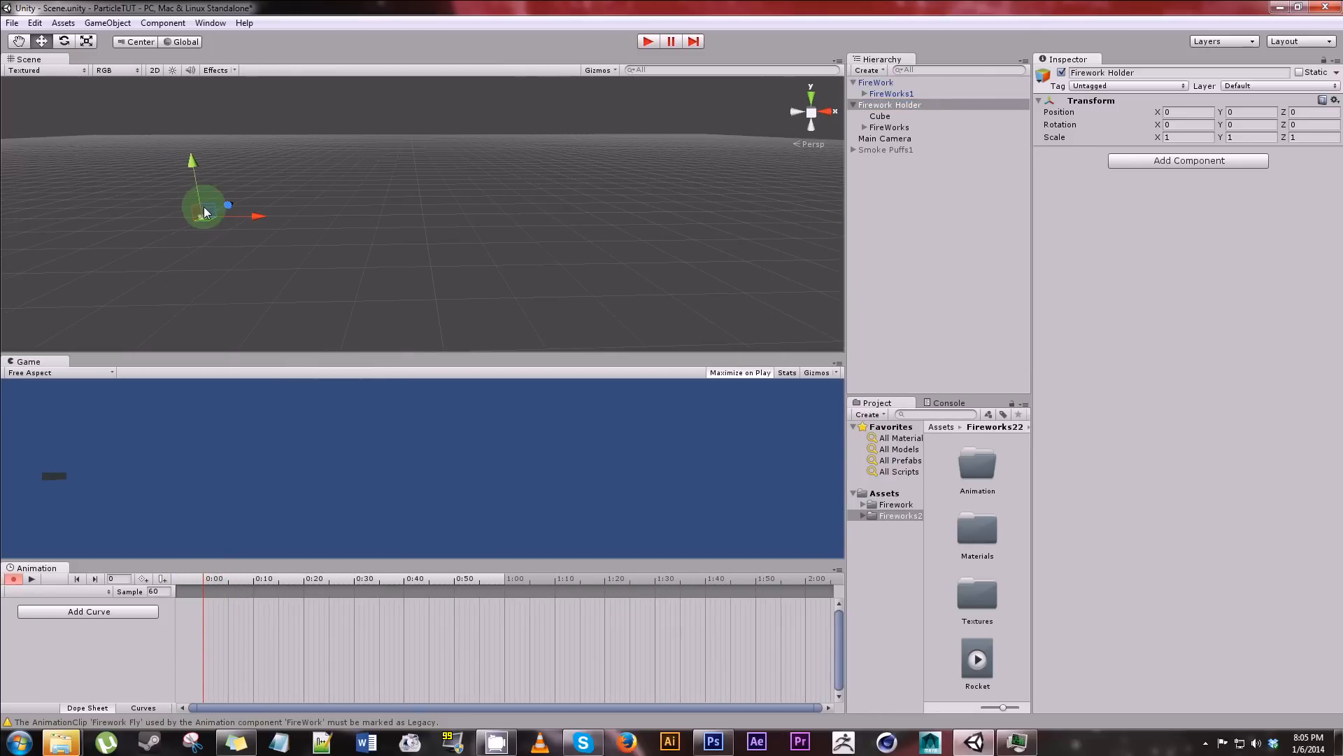
{"action": "left_click", "coordinate": [119, 612]}
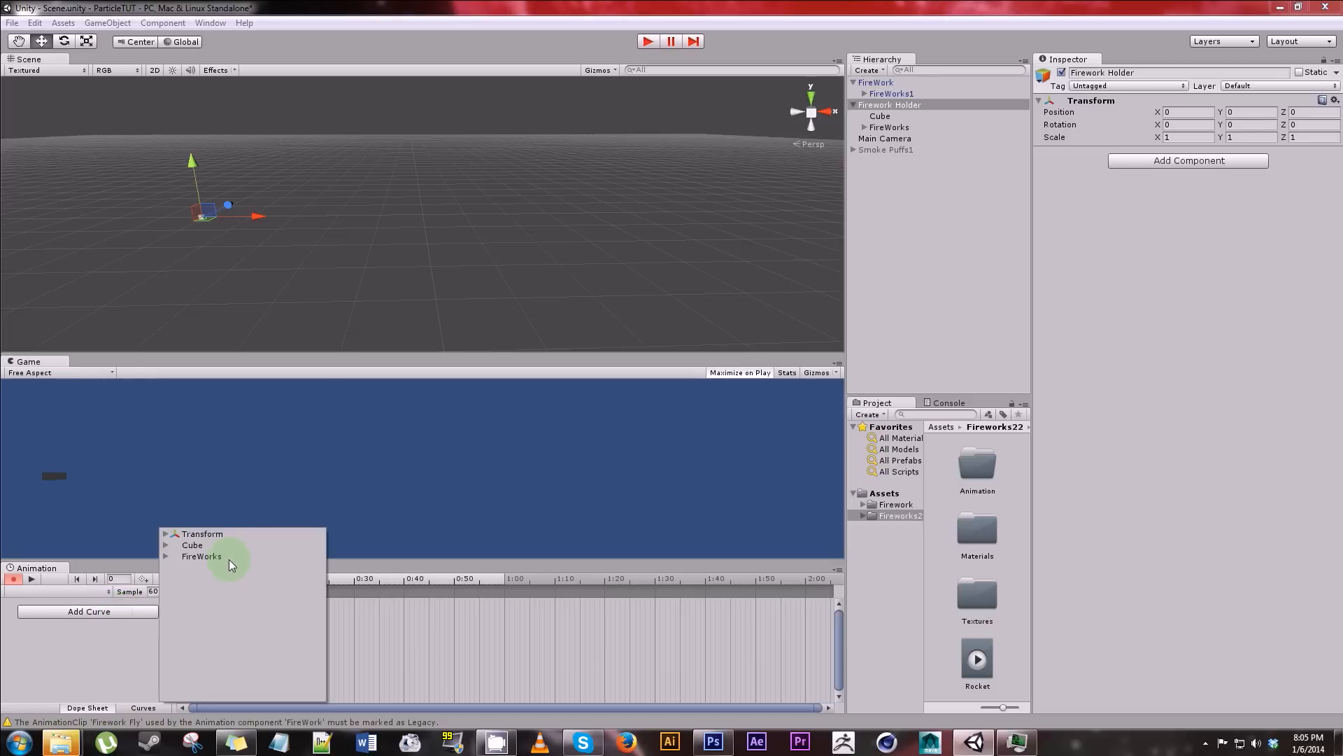
{"action": "left_click", "coordinate": [192, 534]}
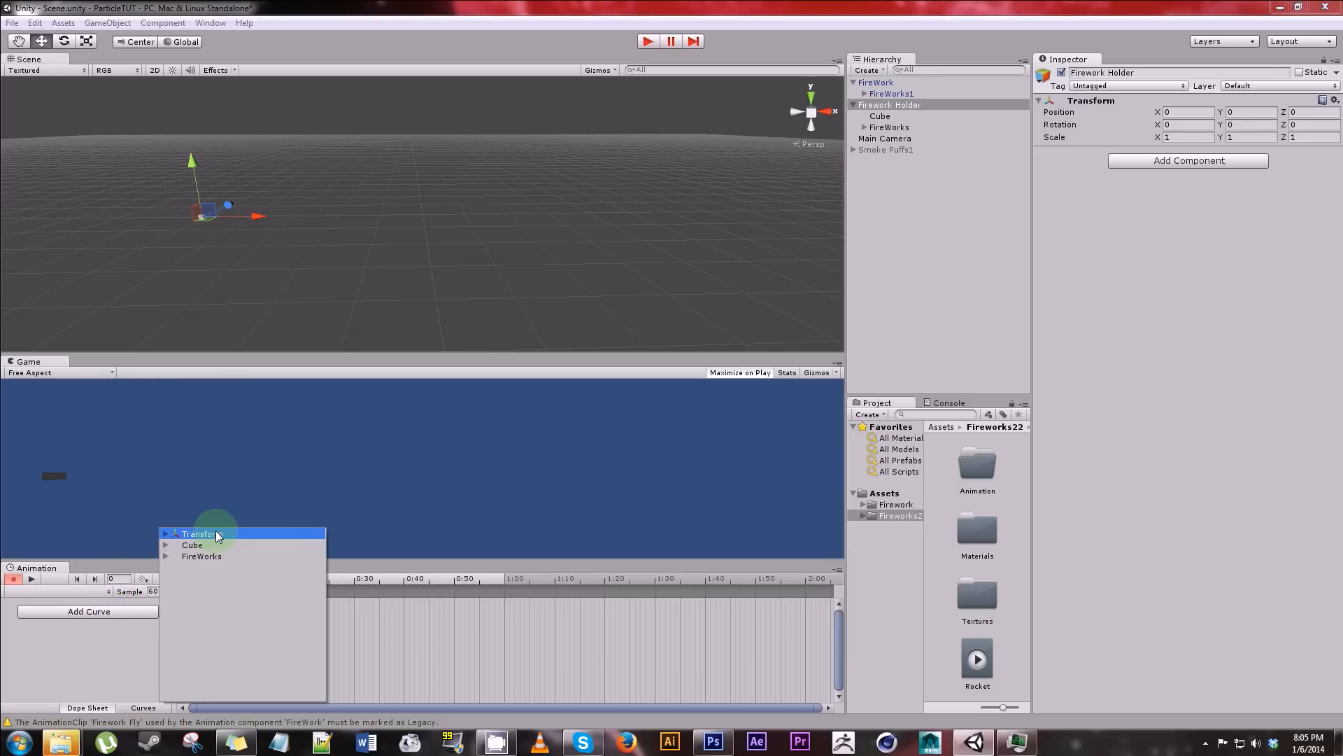
{"action": "left_click", "coordinate": [166, 534]}
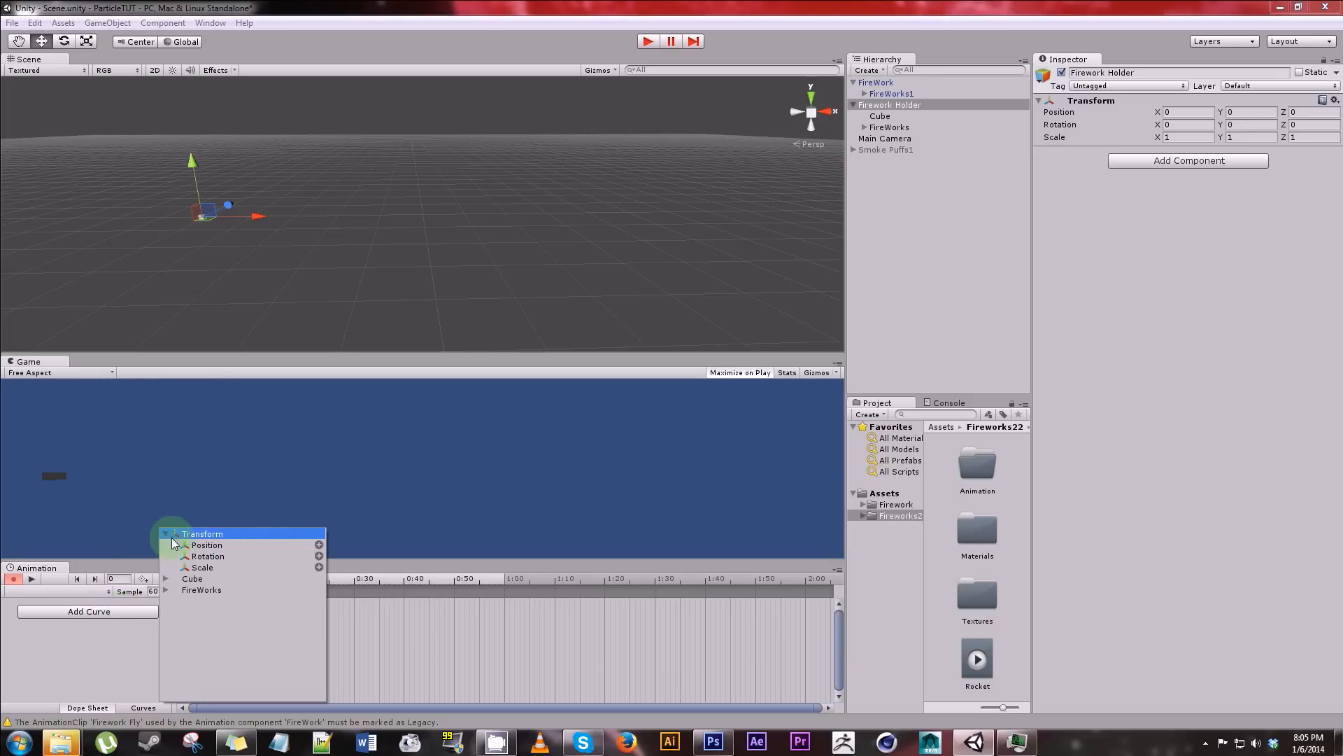
{"action": "left_click", "coordinate": [210, 545]}
{"action": "left_click", "coordinate": [319, 547]}
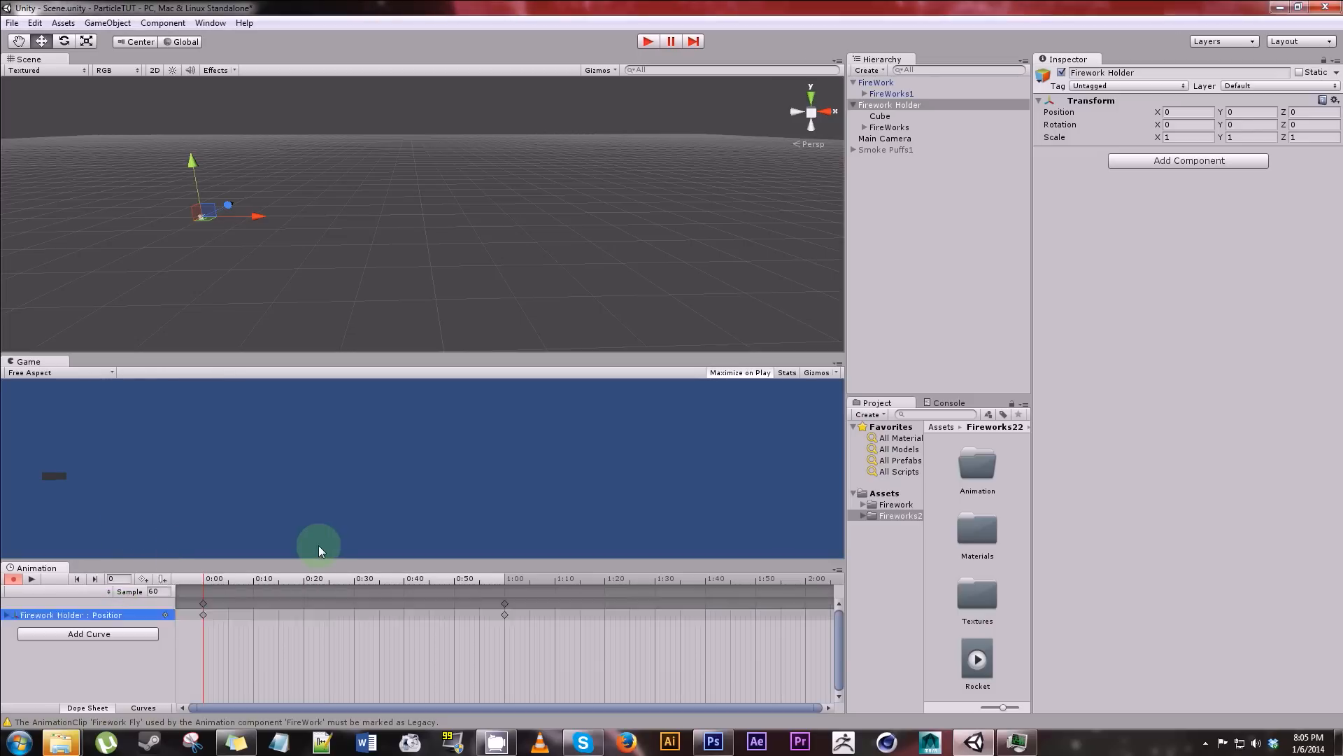
{"action": "left_click", "coordinate": [281, 578]}
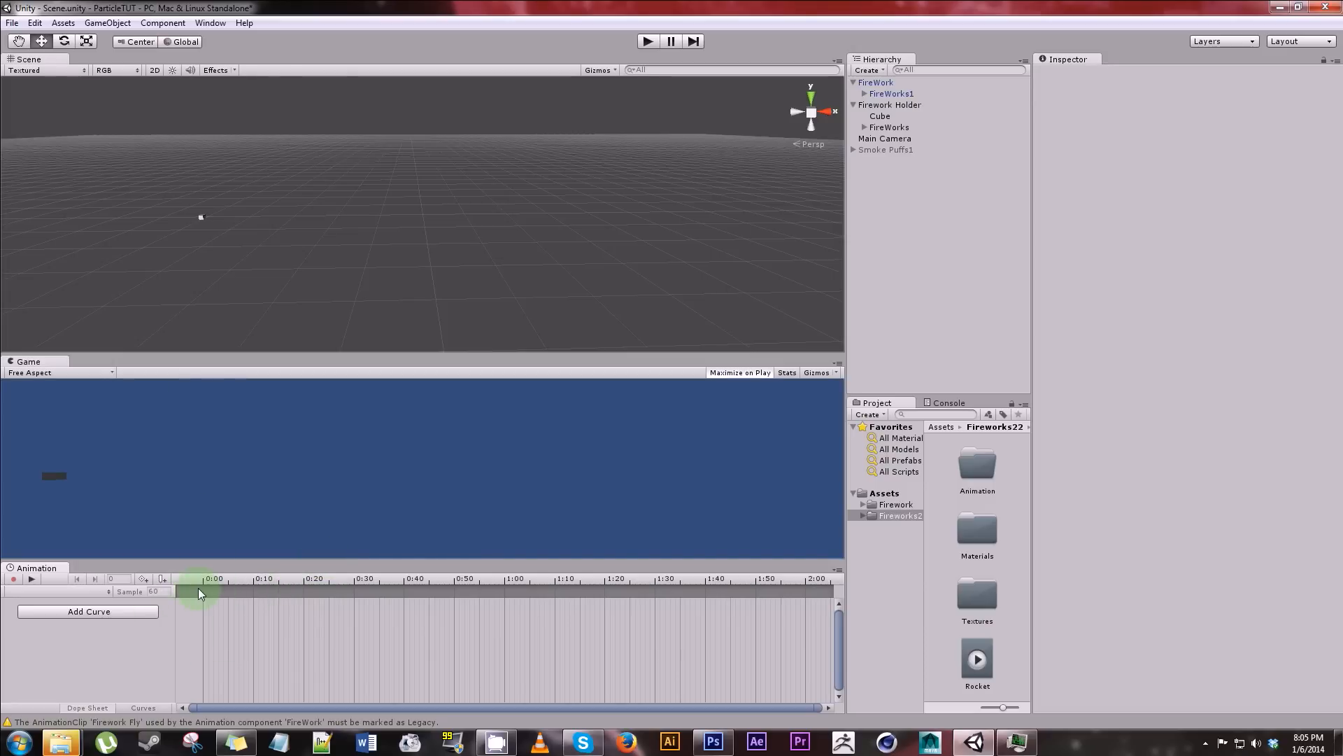
{"action": "left_click", "coordinate": [112, 592]}
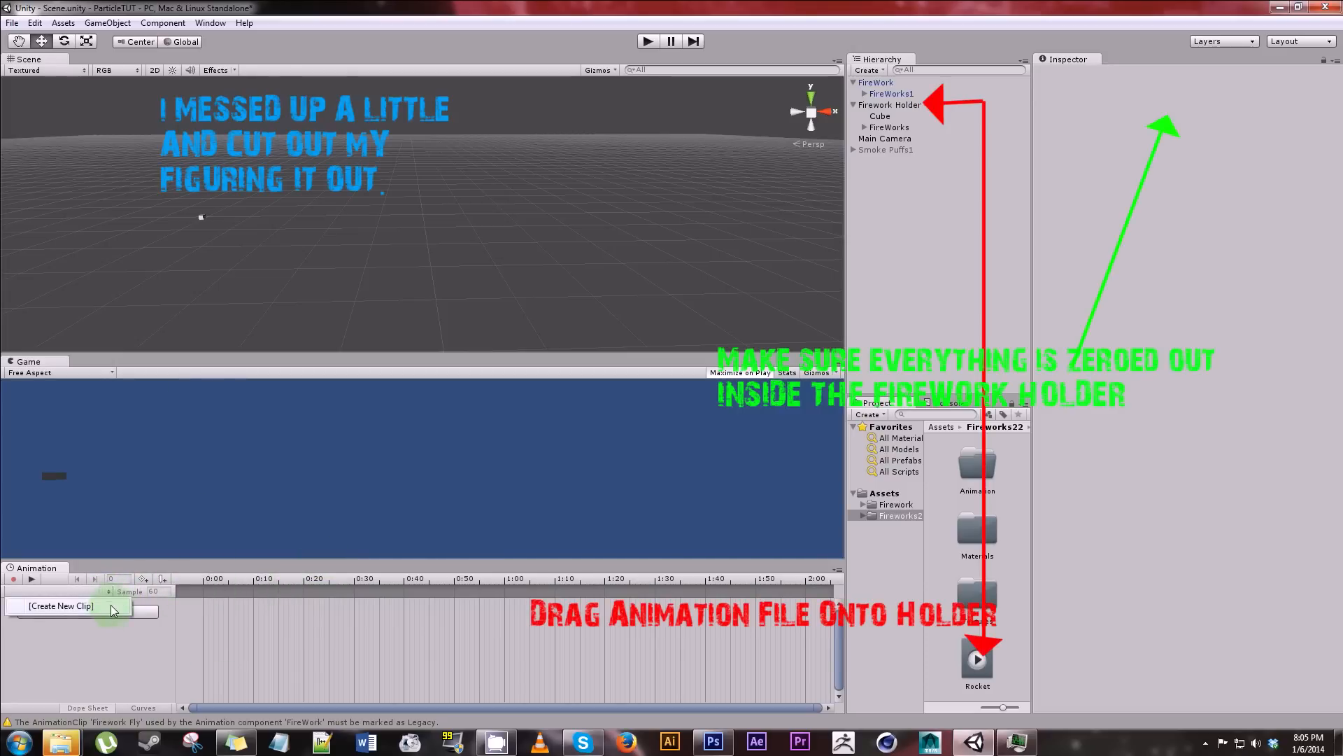
{"action": "left_click", "coordinate": [890, 105]}
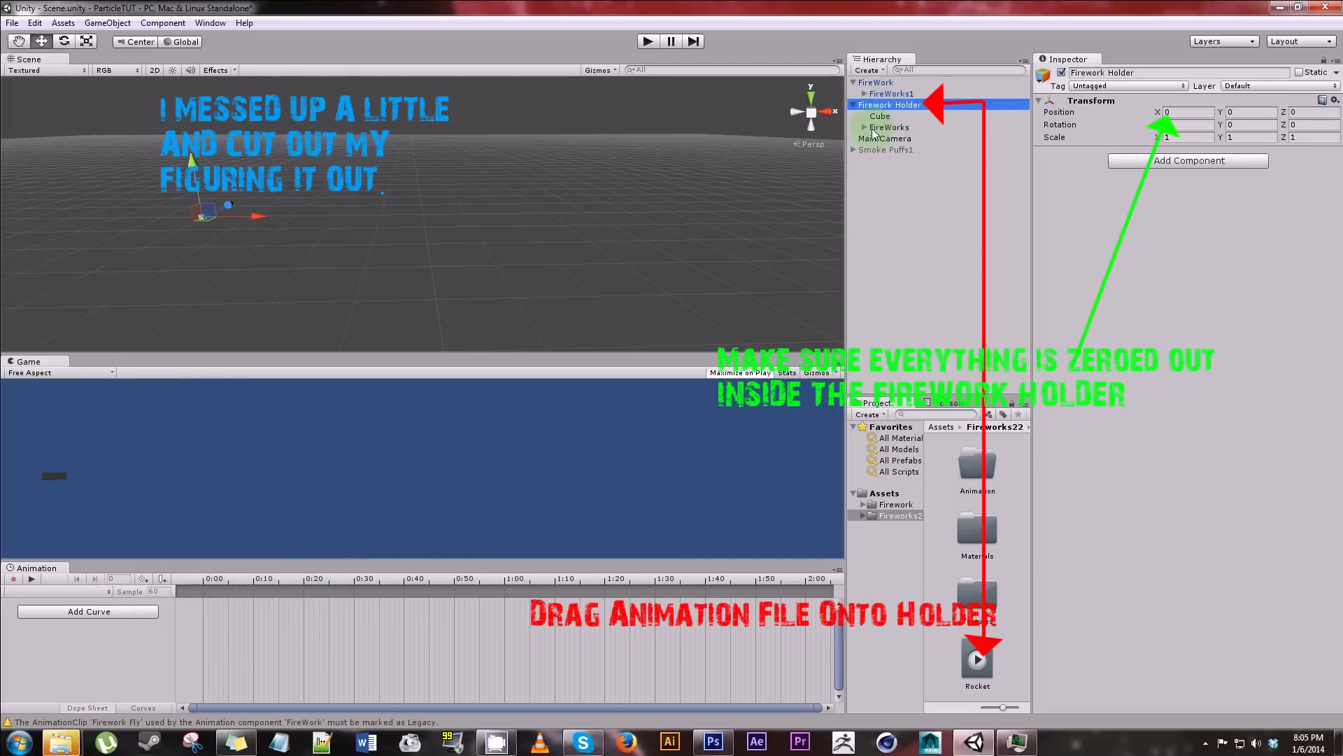
{"action": "left_click", "coordinate": [78, 592]}
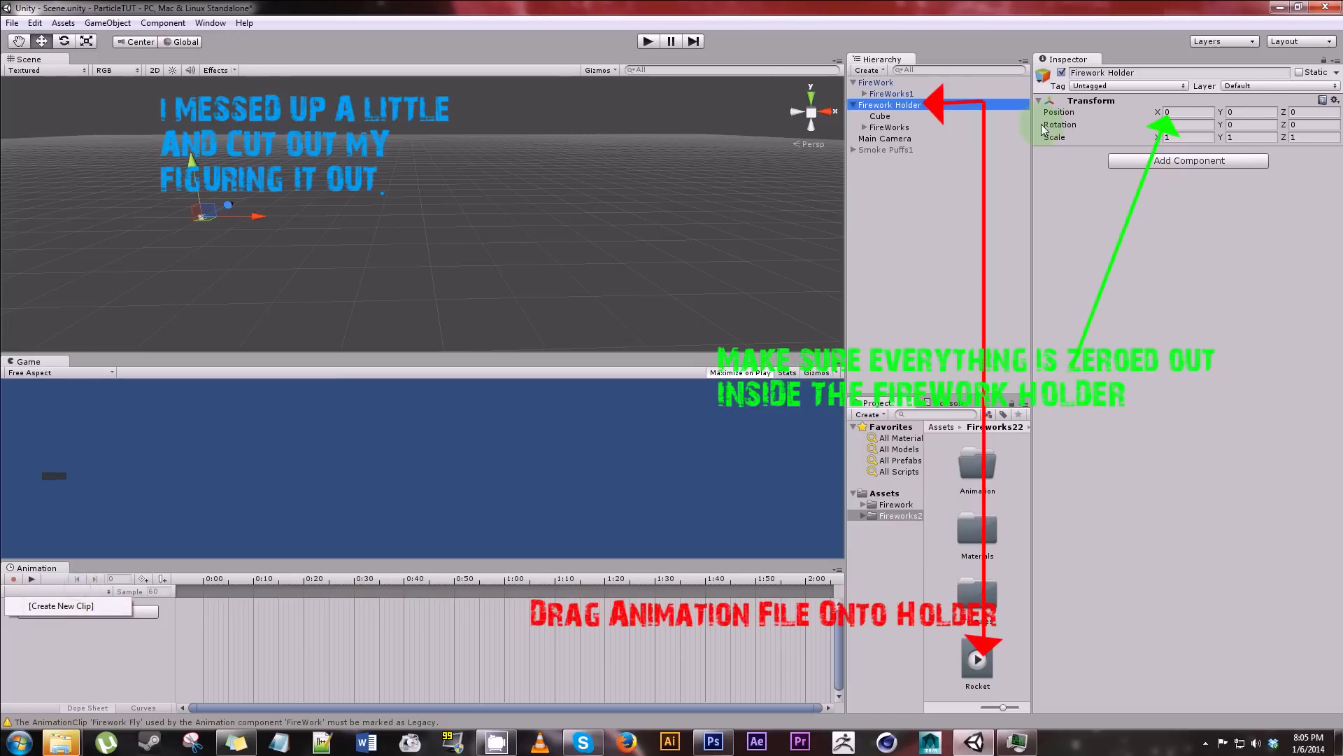
{"action": "left_click", "coordinate": [895, 118]}
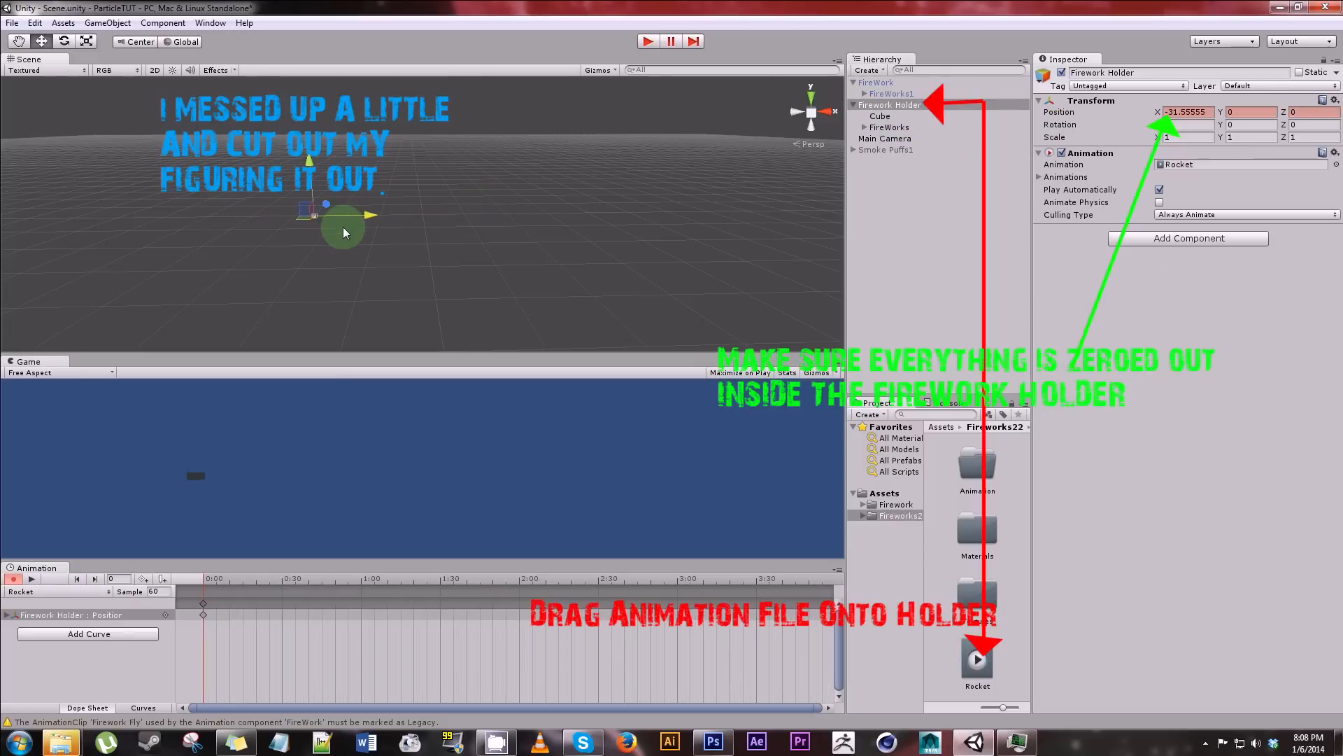
- At the 0:00 keyframe of the Rocket clip, move Firework Holder to about X -52.2, Y -8.2 as its launch position
{"action": "left_click_drag", "start_coordinate": [343, 226], "coordinate": [207, 295]}
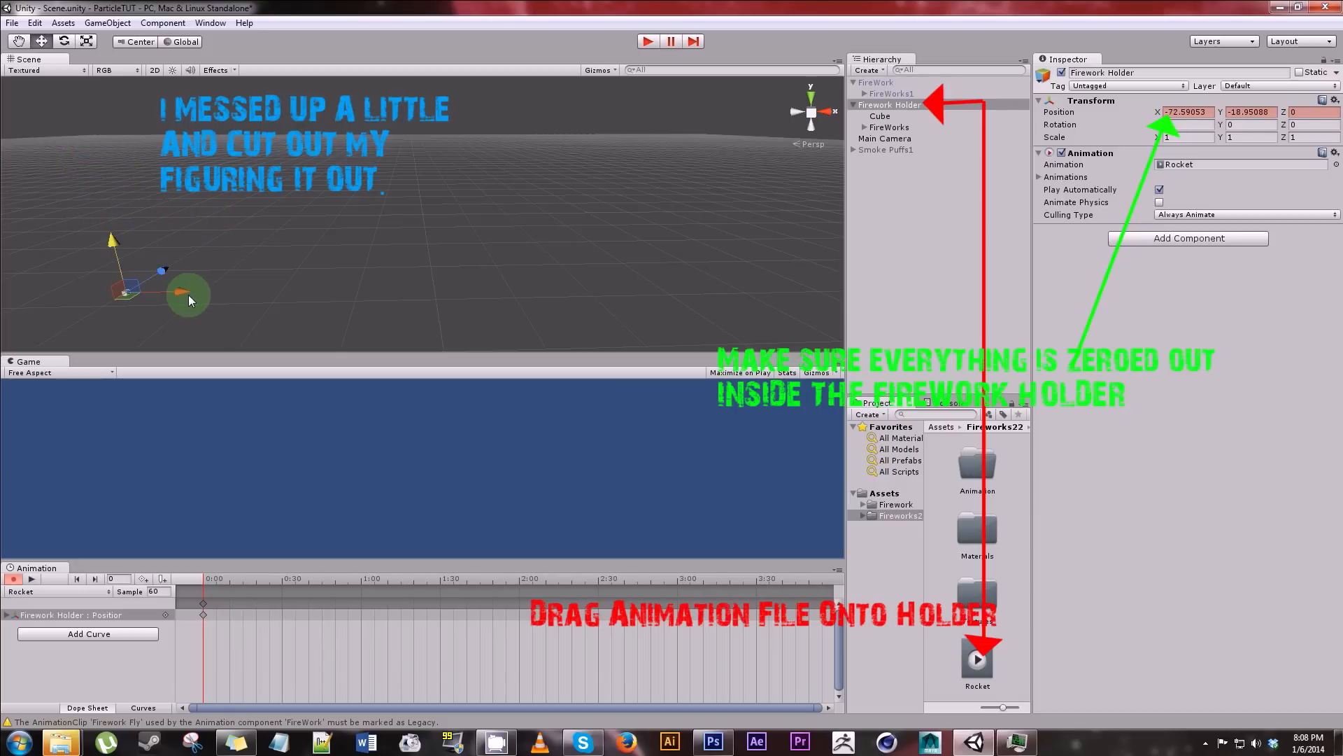
{"action": "left_click_drag", "start_coordinate": [178, 291], "coordinate": [249, 281]}
{"action": "left_click_drag", "start_coordinate": [186, 200], "coordinate": [186, 203]}
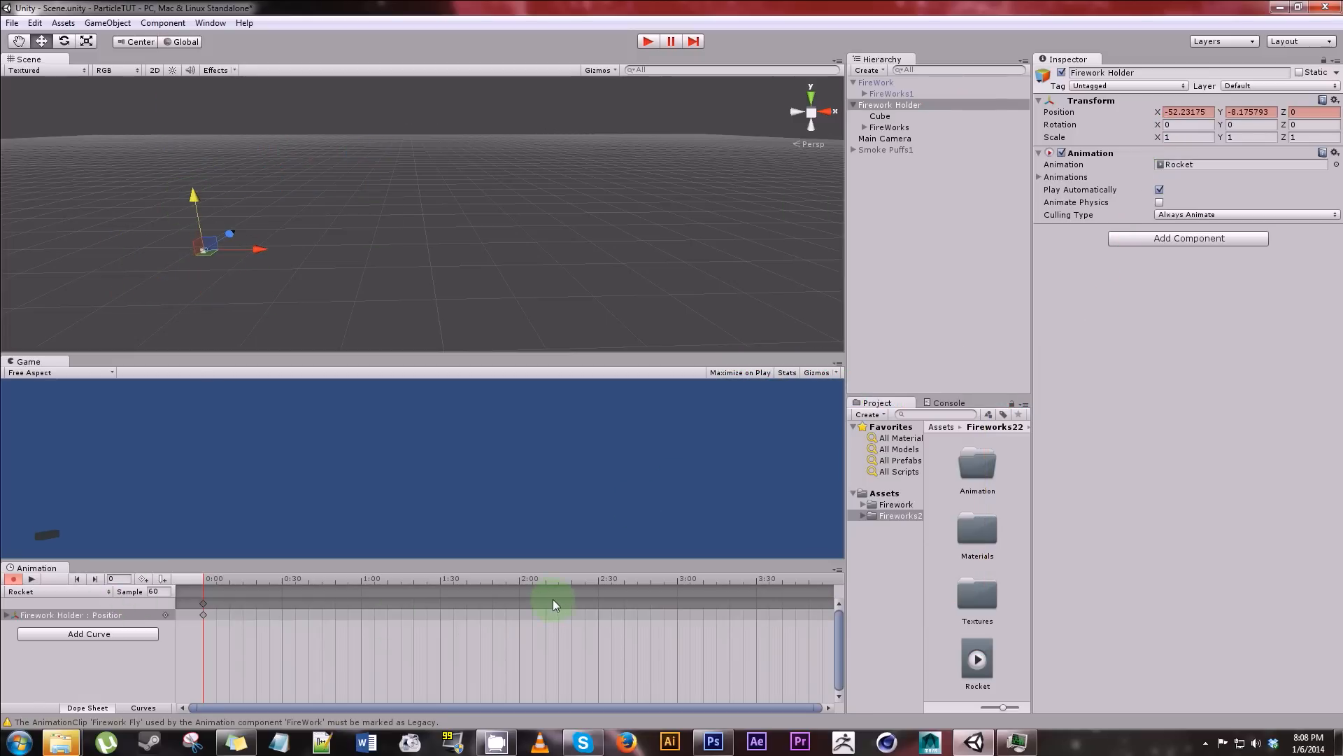
- Add a position keyframe at 1:30 in the Rocket clip with Firework Holder moved to about X -11.1, Y -6.4
{"action": "left_click", "coordinate": [443, 579]}
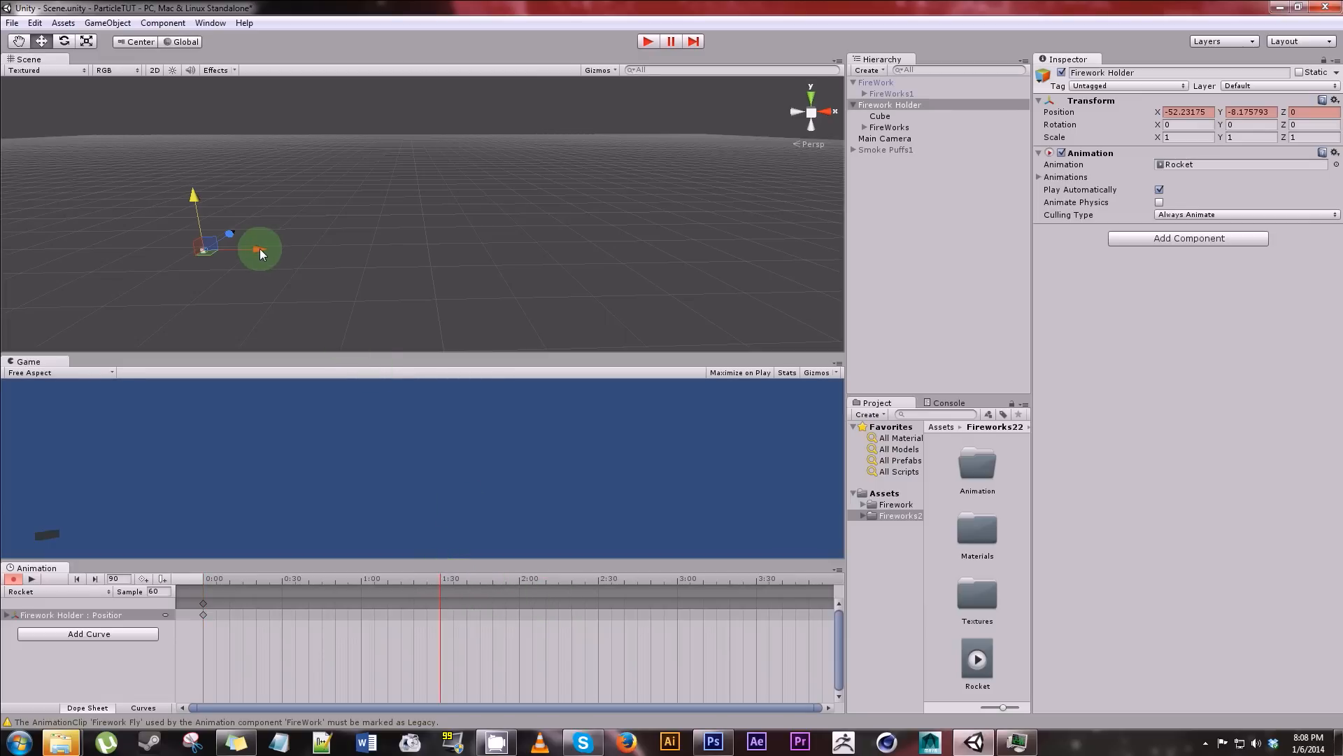
{"action": "left_click_drag", "start_coordinate": [258, 249], "coordinate": [439, 257]}
{"action": "left_click_drag", "start_coordinate": [377, 199], "coordinate": [376, 192]}
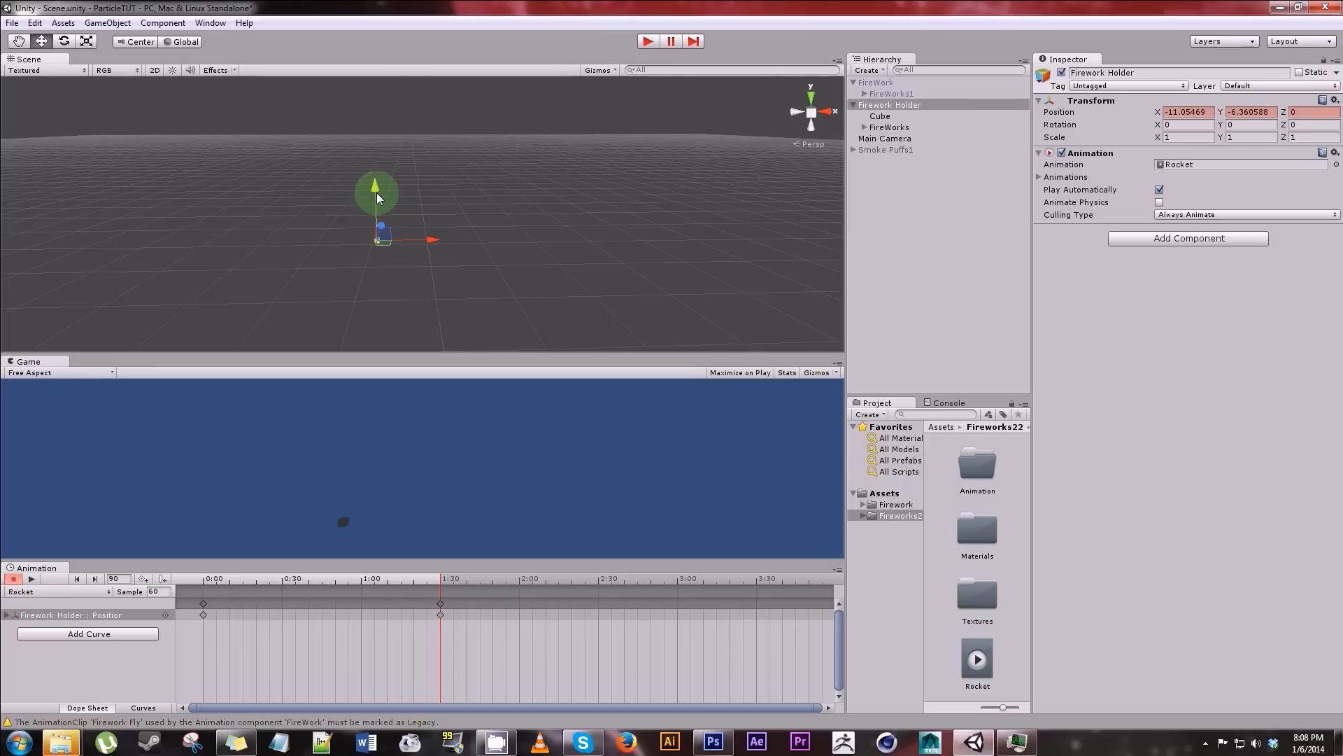
- Add a position keyframe at 3:00 in the Rocket clip with Firework Holder raised and moved to about X 12.7, Y 4.8
{"action": "left_click", "coordinate": [677, 581]}
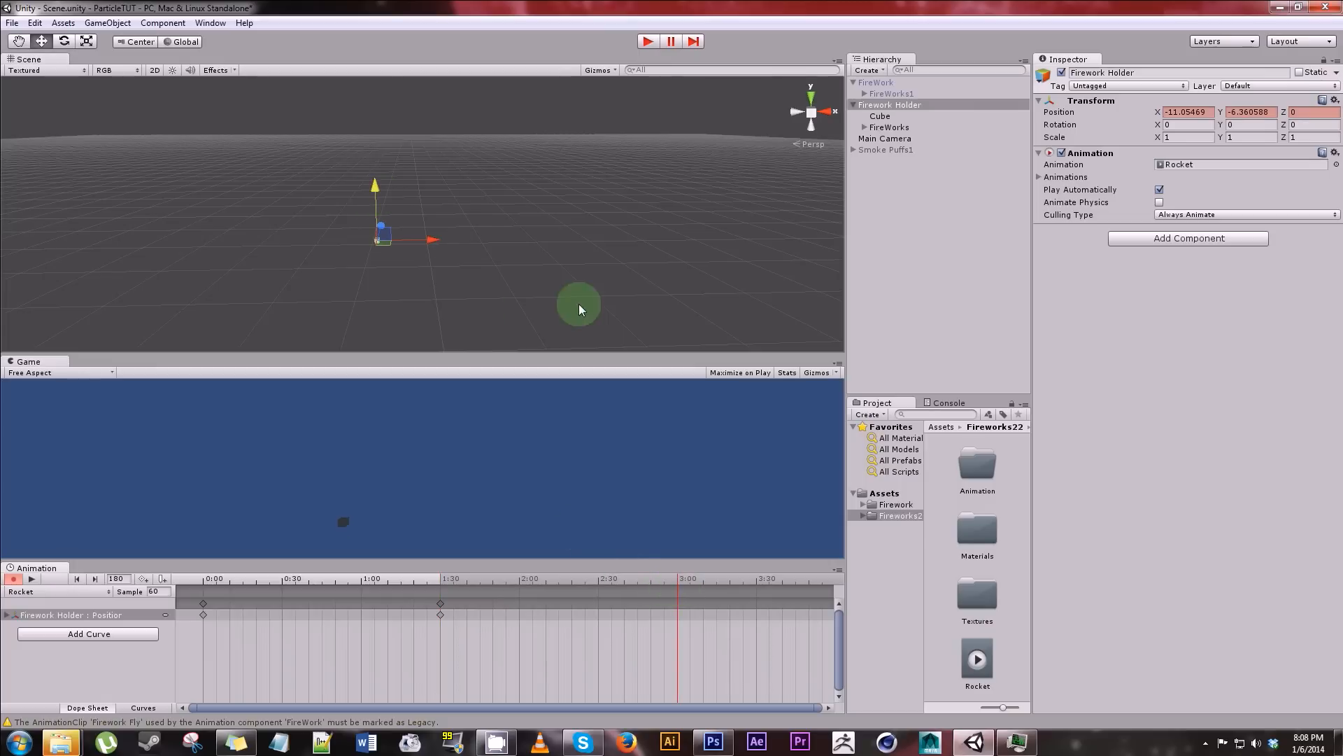
{"action": "left_click_drag", "start_coordinate": [376, 187], "coordinate": [373, 149]}
{"action": "left_click_drag", "start_coordinate": [429, 195], "coordinate": [532, 195]}
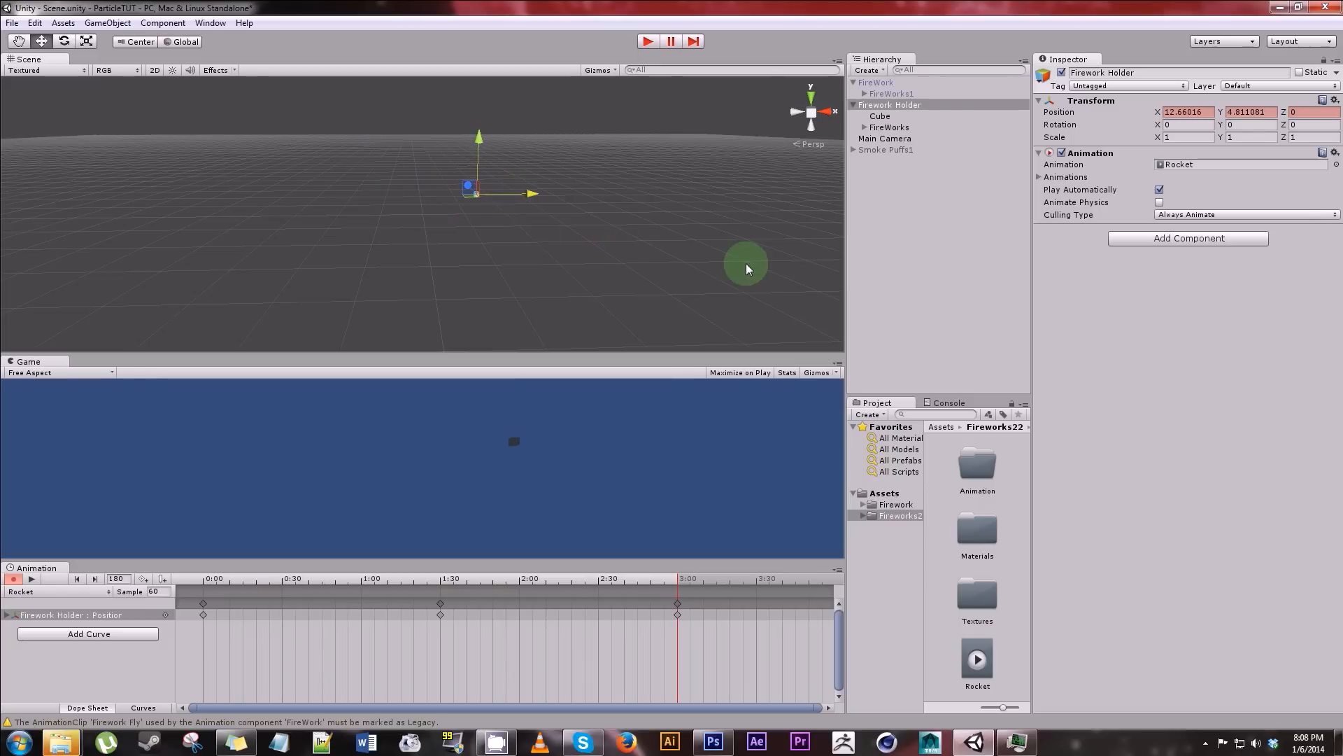
- Preview the Rocket clip's motion, stop the playback and turn off animation recording
{"action": "left_click", "coordinate": [36, 579]}
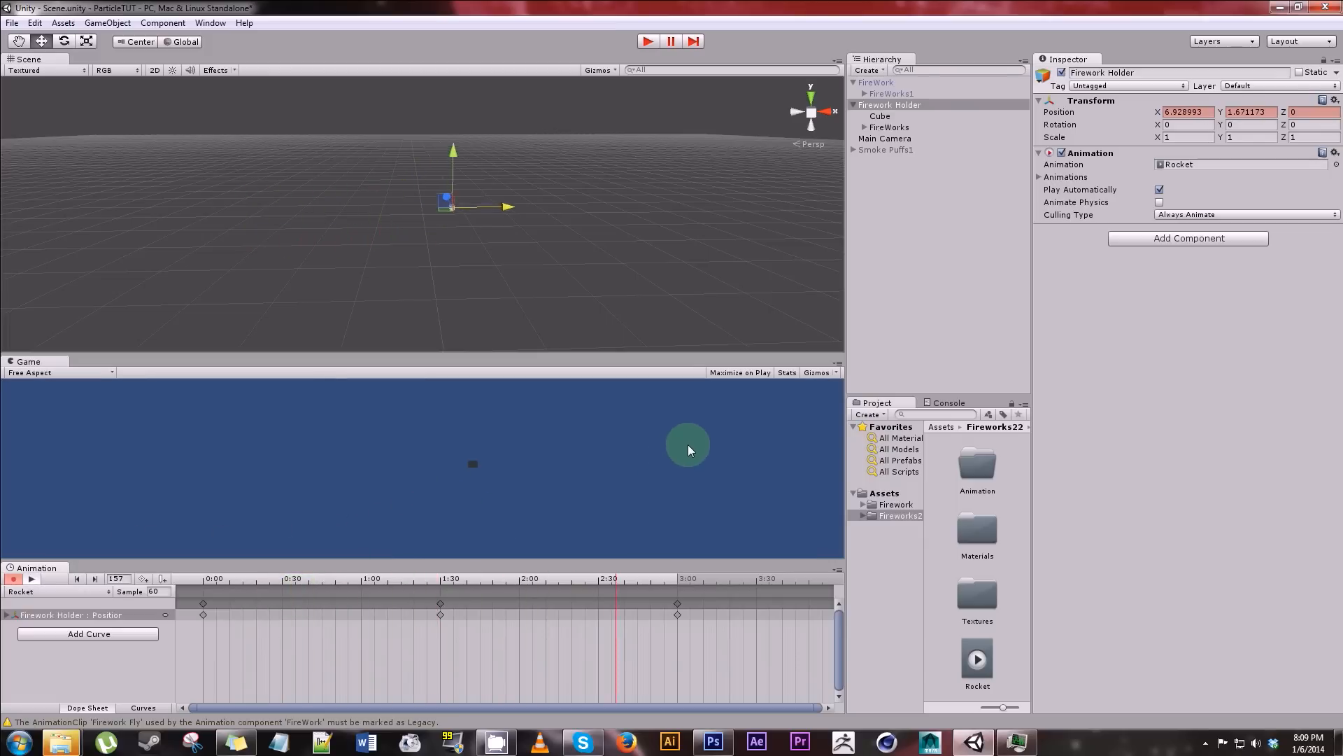
{"action": "left_click", "coordinate": [31, 578]}
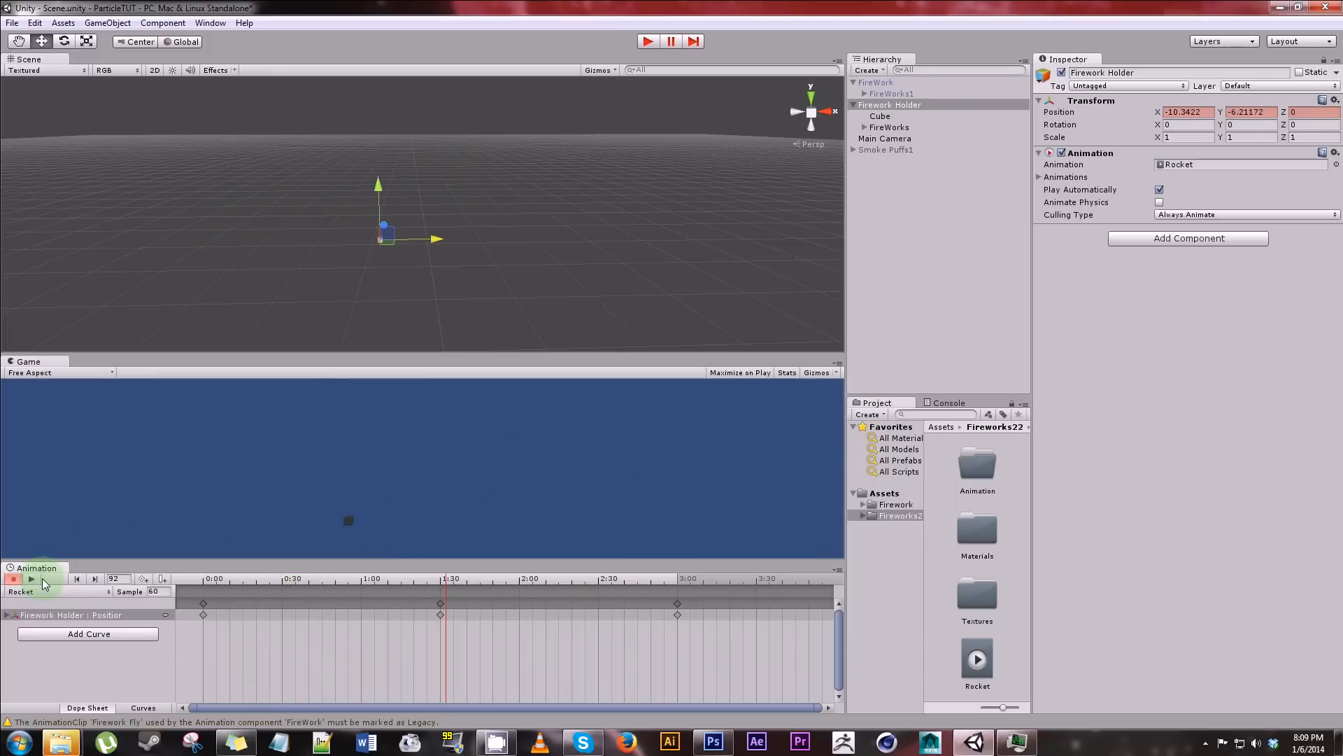
{"action": "left_click", "coordinate": [978, 658]}
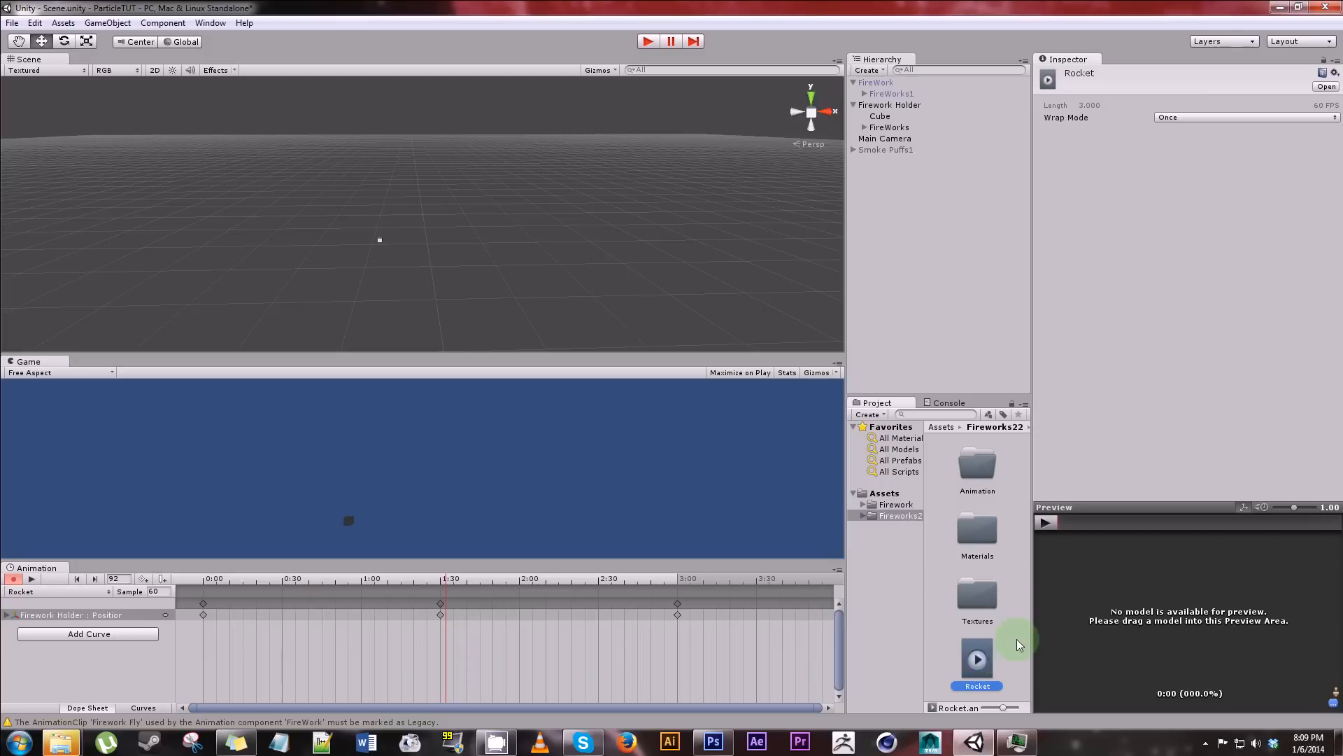
{"action": "left_click", "coordinate": [13, 579]}
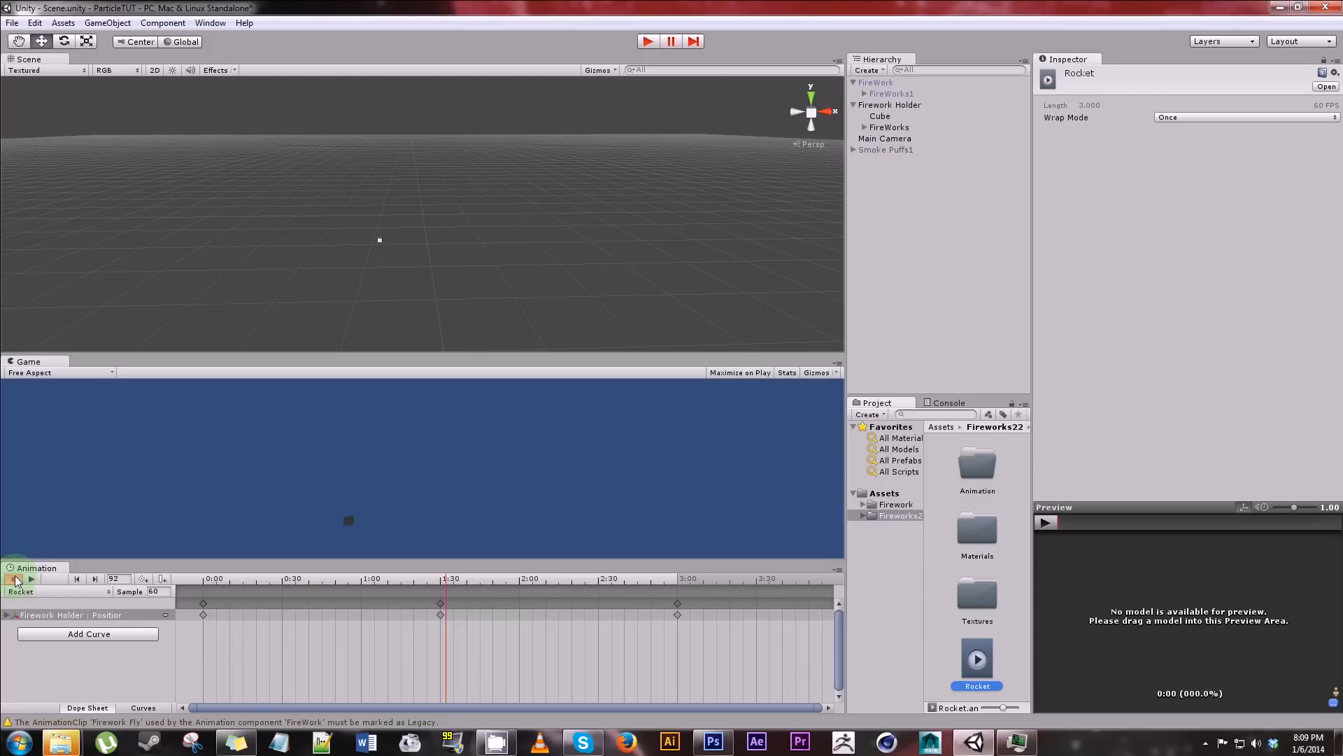
- Deactivate the Cube under Firework Holder, and run the scene to test the animated firework before stopping it
{"action": "left_click", "coordinate": [881, 117]}
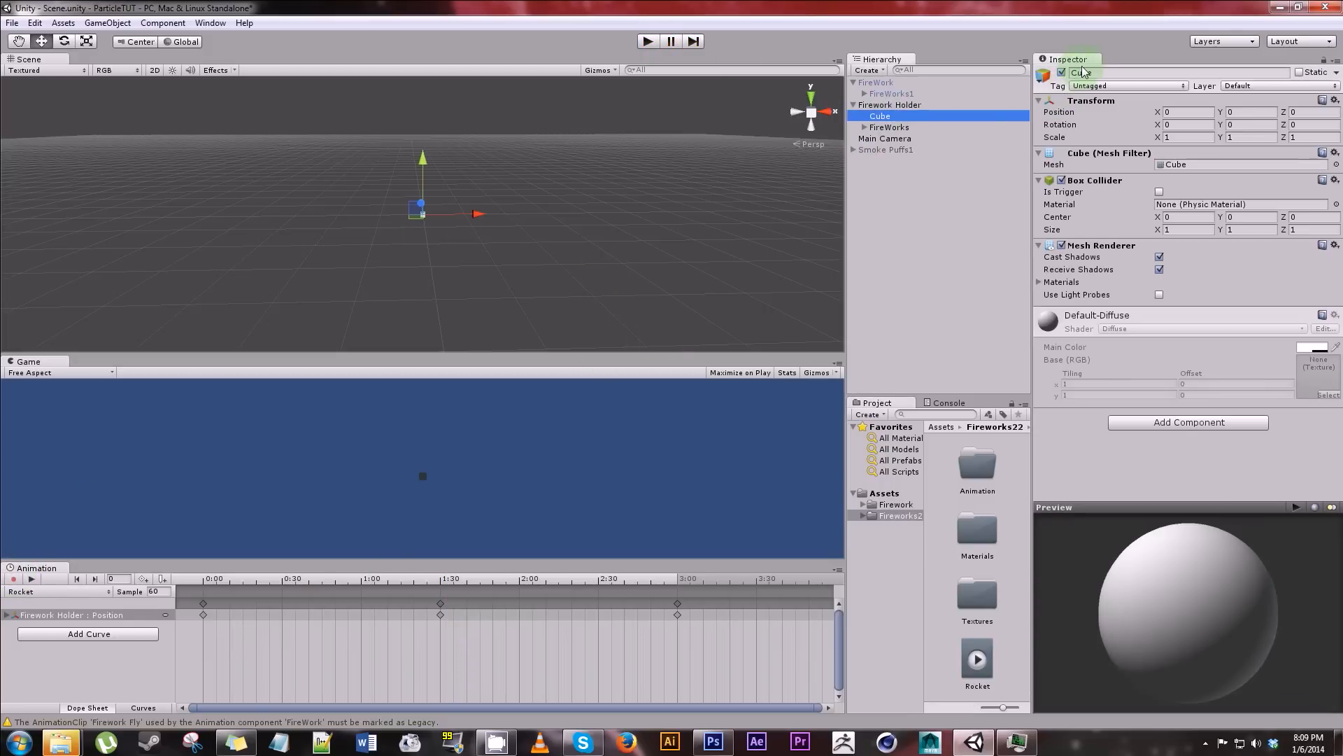
{"action": "left_click", "coordinate": [649, 40]}
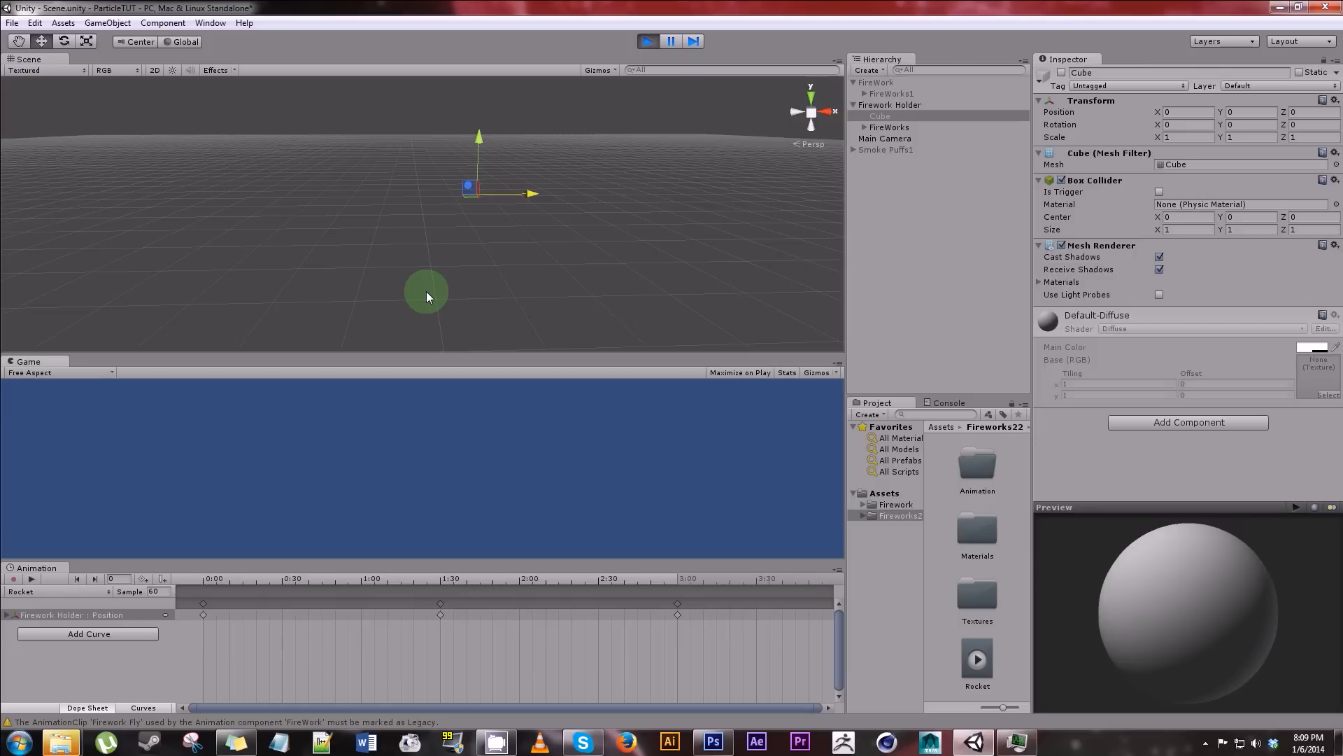
{"action": "left_click", "coordinate": [735, 17]}
{"action": "left_click", "coordinate": [652, 40]}
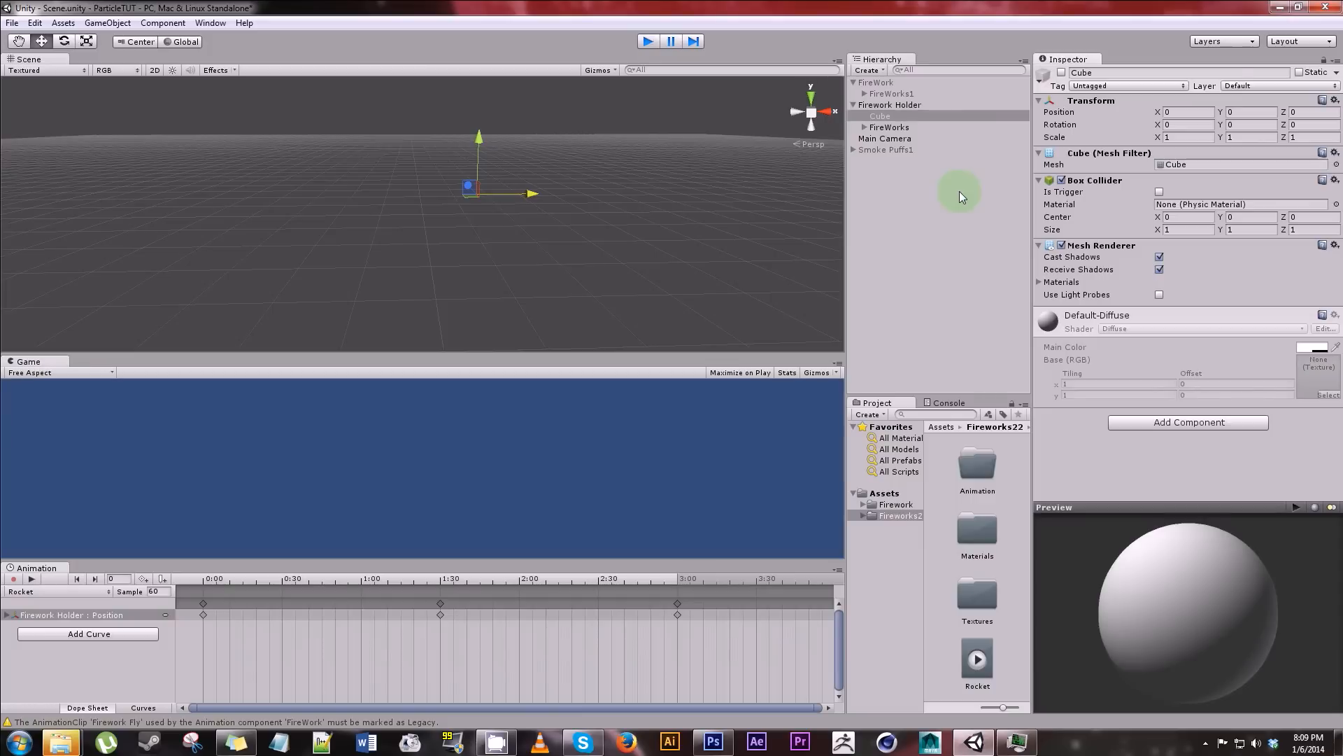